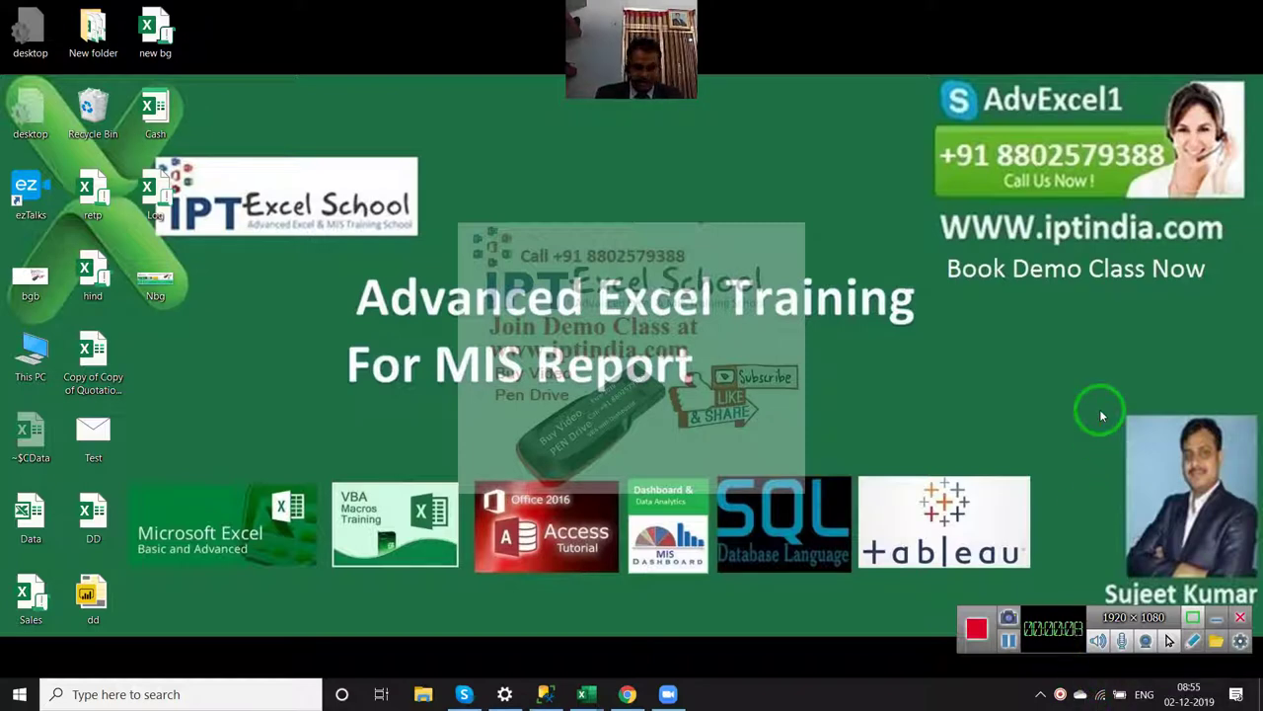
Step: Bring up the Zoom Home window and move it further right on the desktop
click(677, 694)
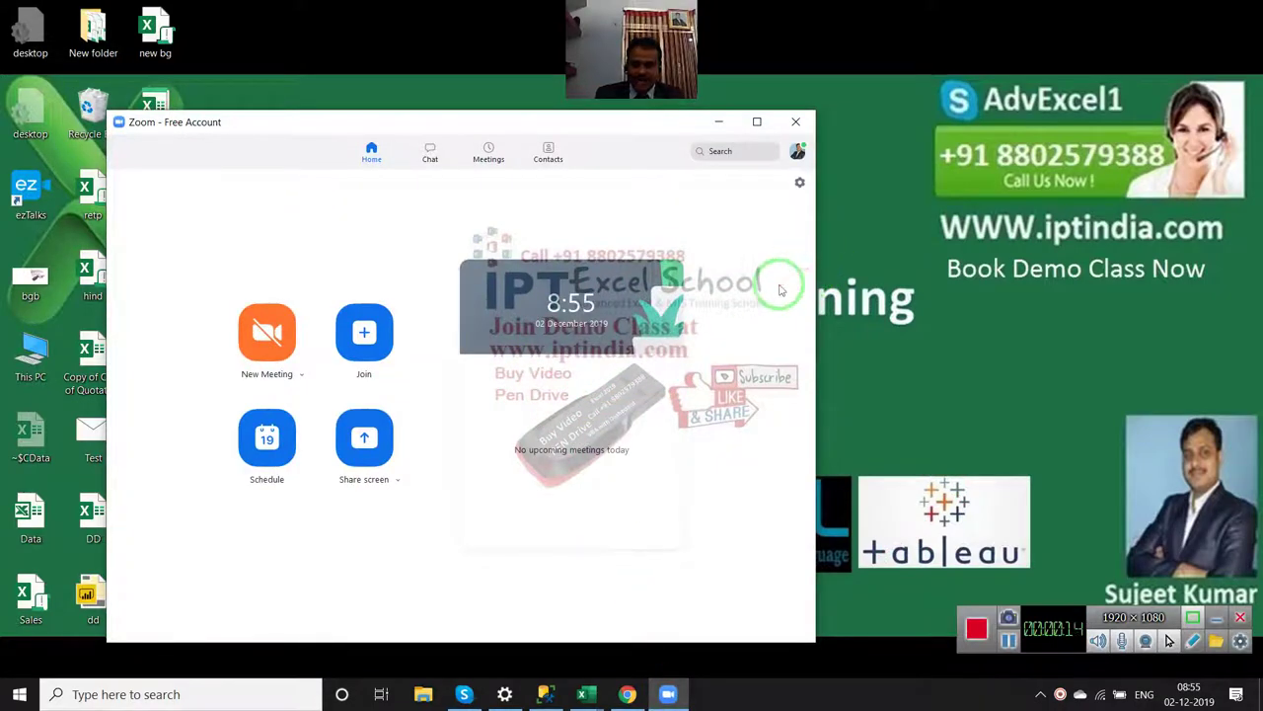
click(719, 121)
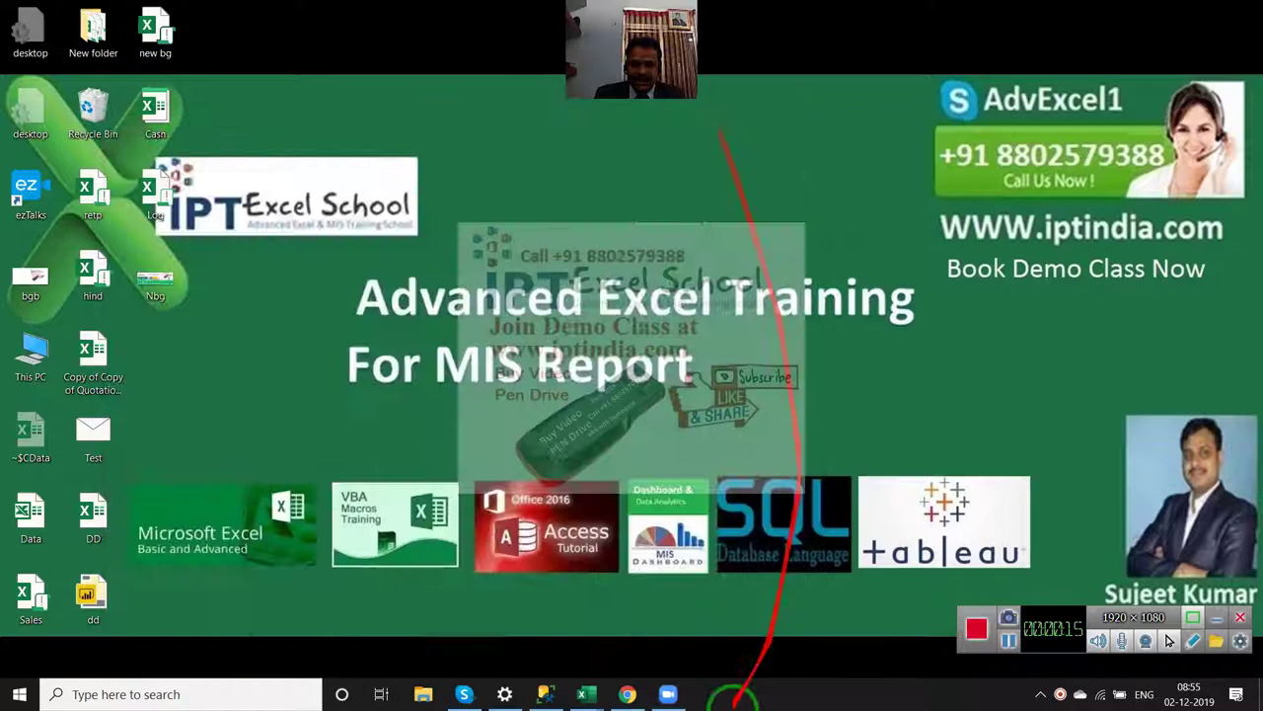
click(677, 694)
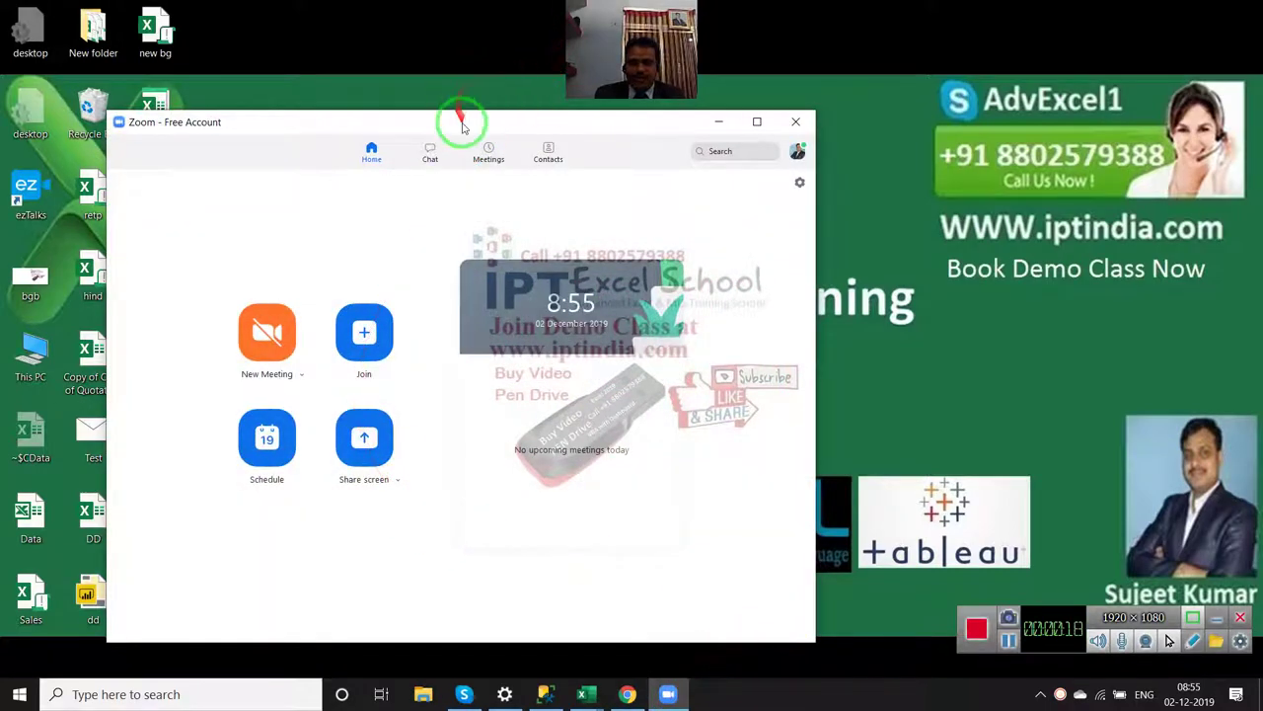
drag(461, 125, 551, 114)
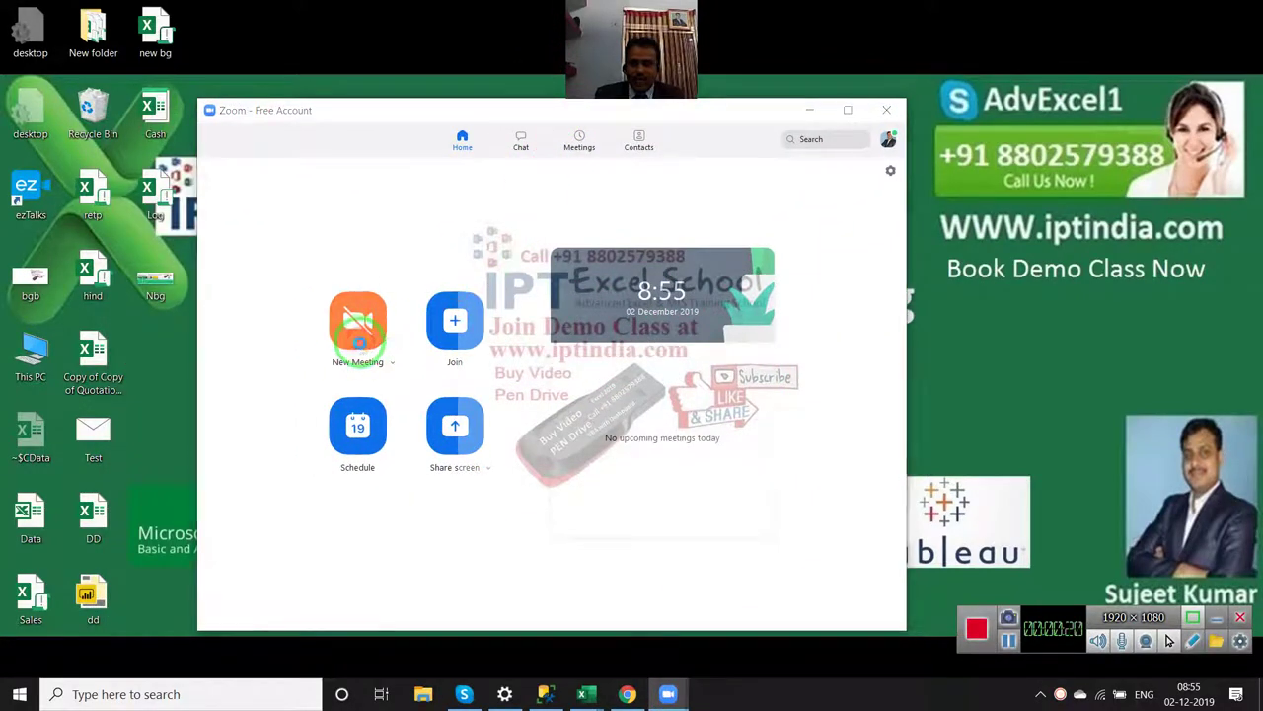
Step: Launch a New Meeting in the personal meeting room and let it connect
click(359, 341)
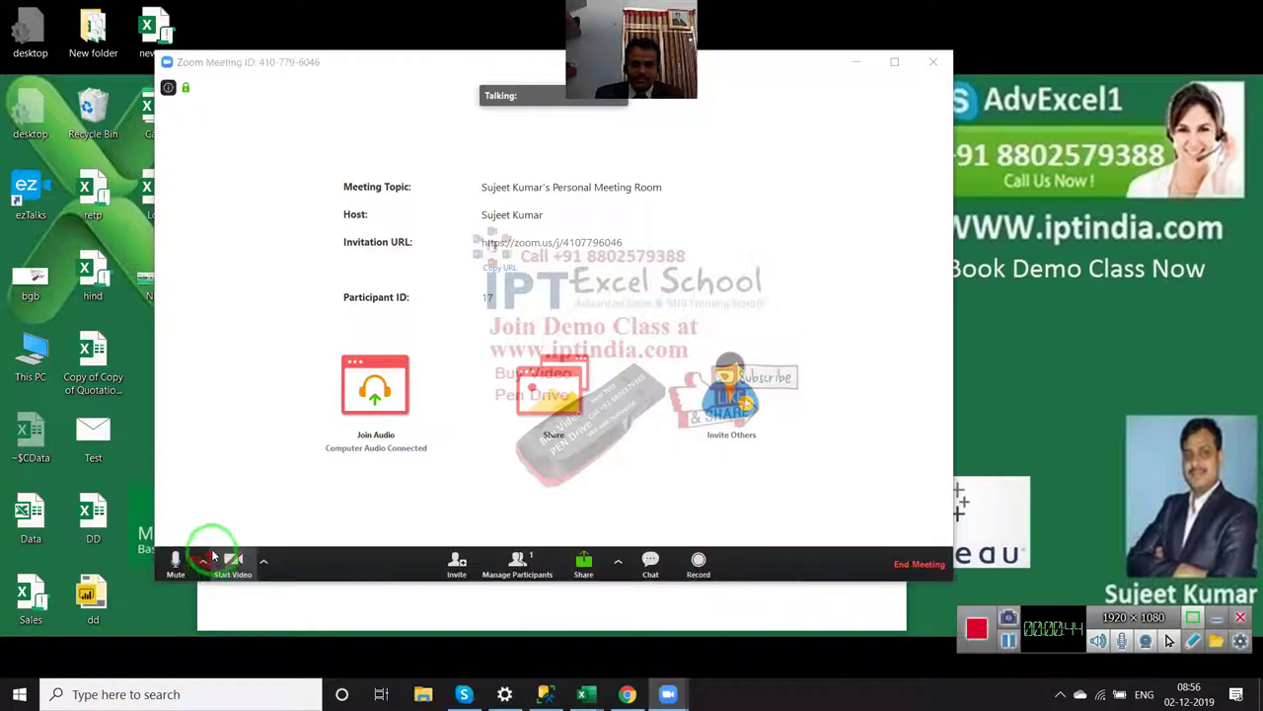
Step: Mute the microphone and minimize the meeting to the desktop with Super+D
click(177, 558)
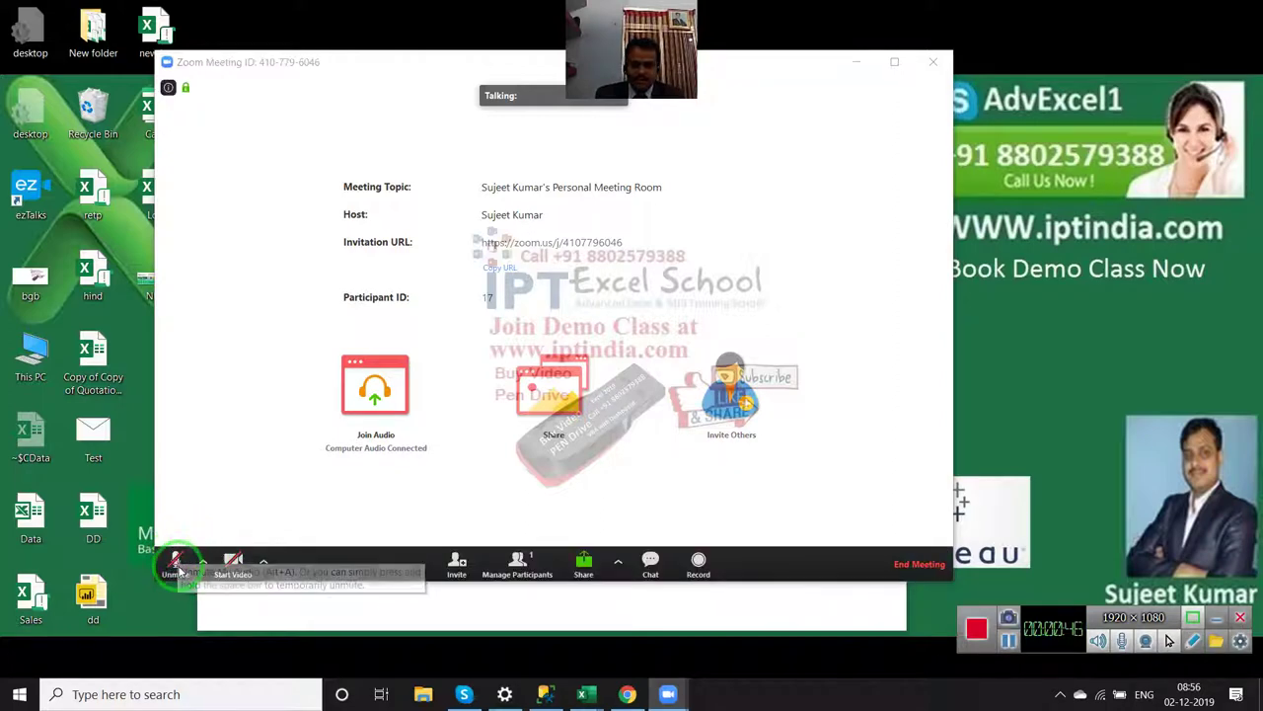
drag(598, 502, 631, 449)
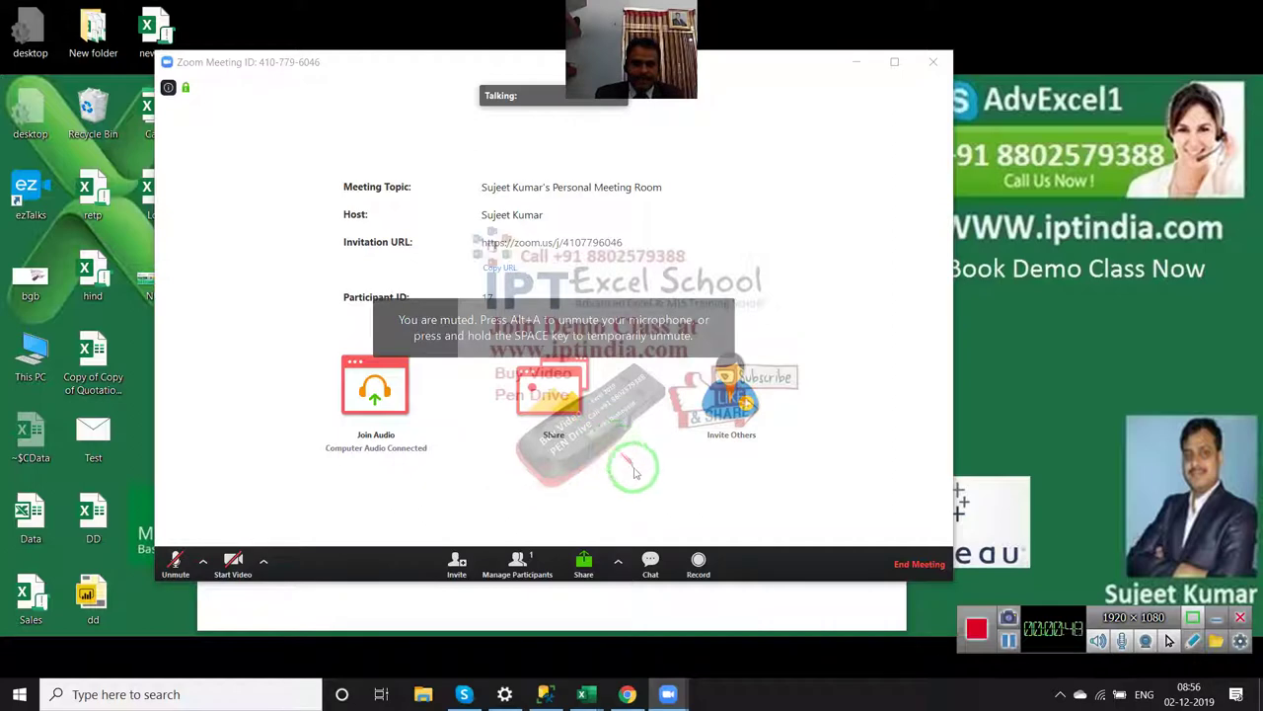
key(super+d)
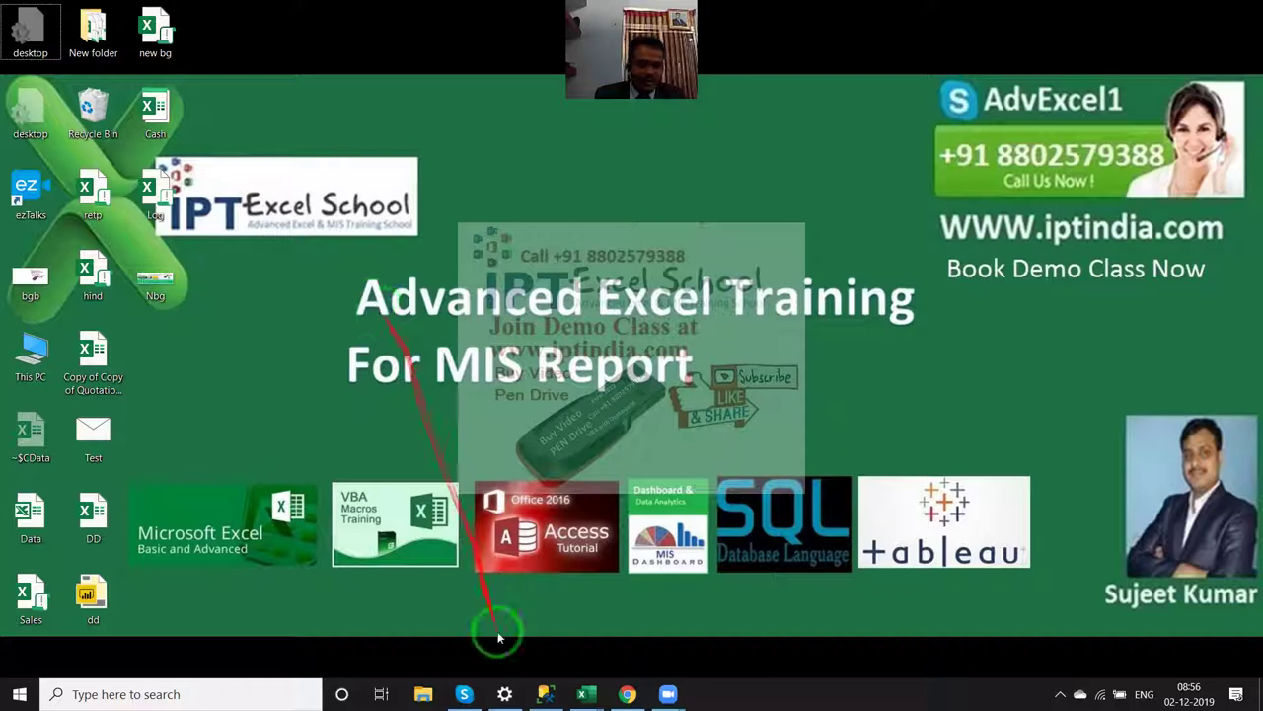
mouse_move(668, 694)
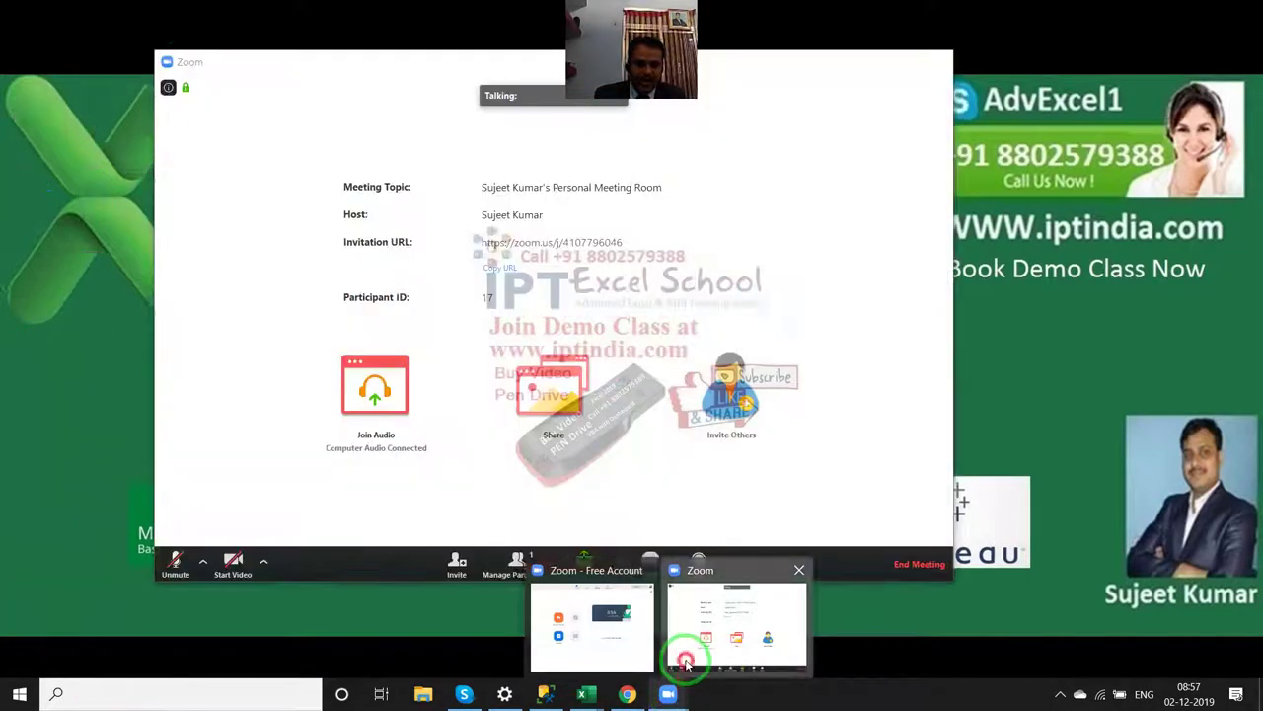
Step: Restore the meeting and share the entire screen
click(679, 651)
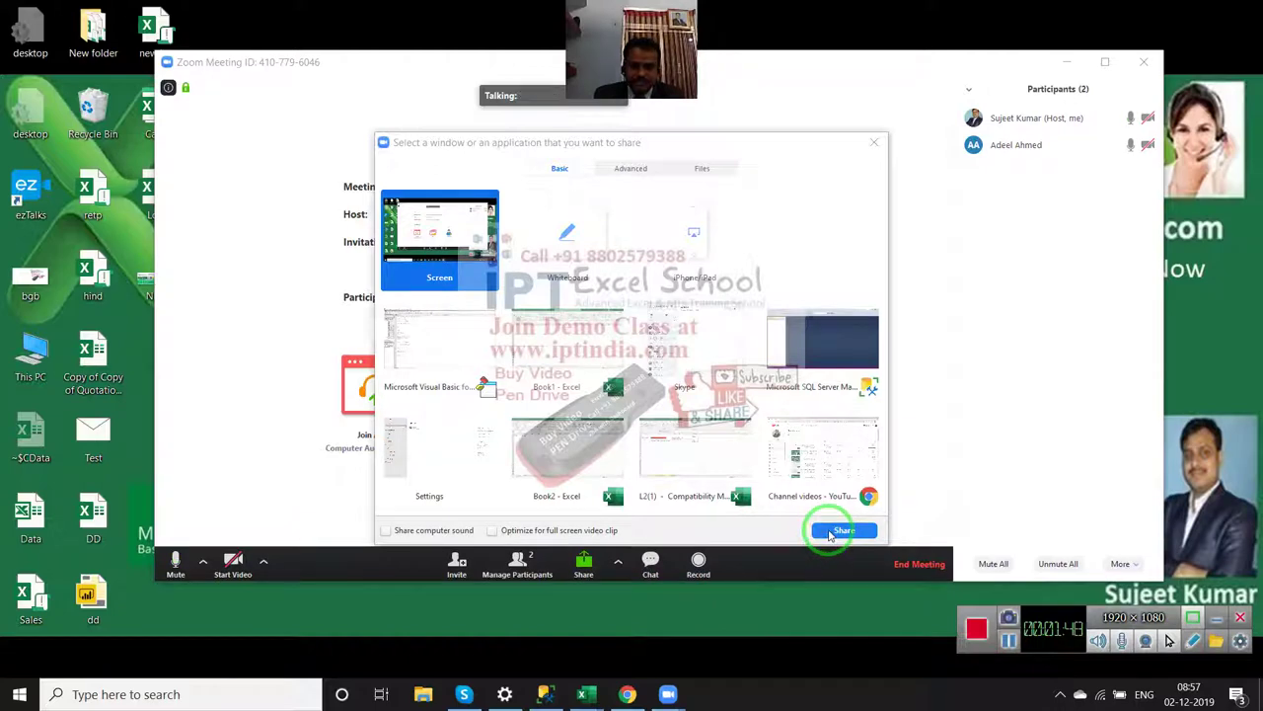
click(830, 534)
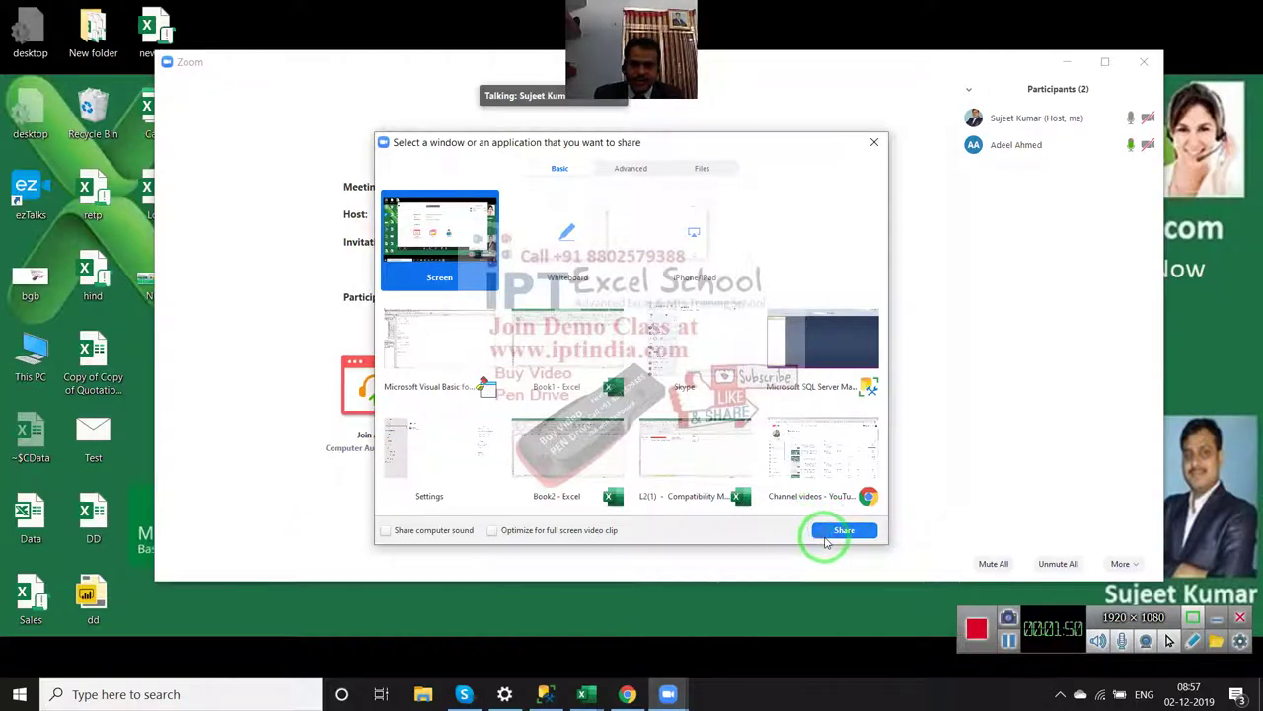
click(828, 538)
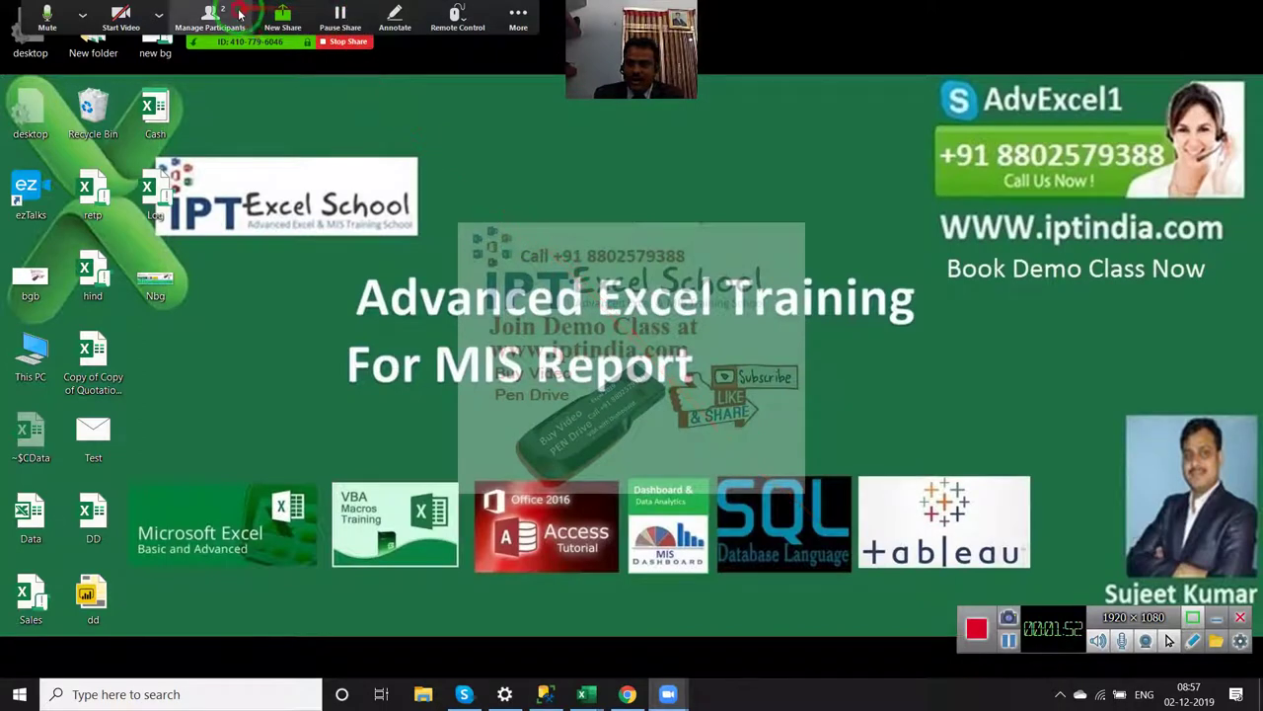
Step: Check the participant list and its More options, then refresh the desktop twice
click(240, 14)
click(730, 287)
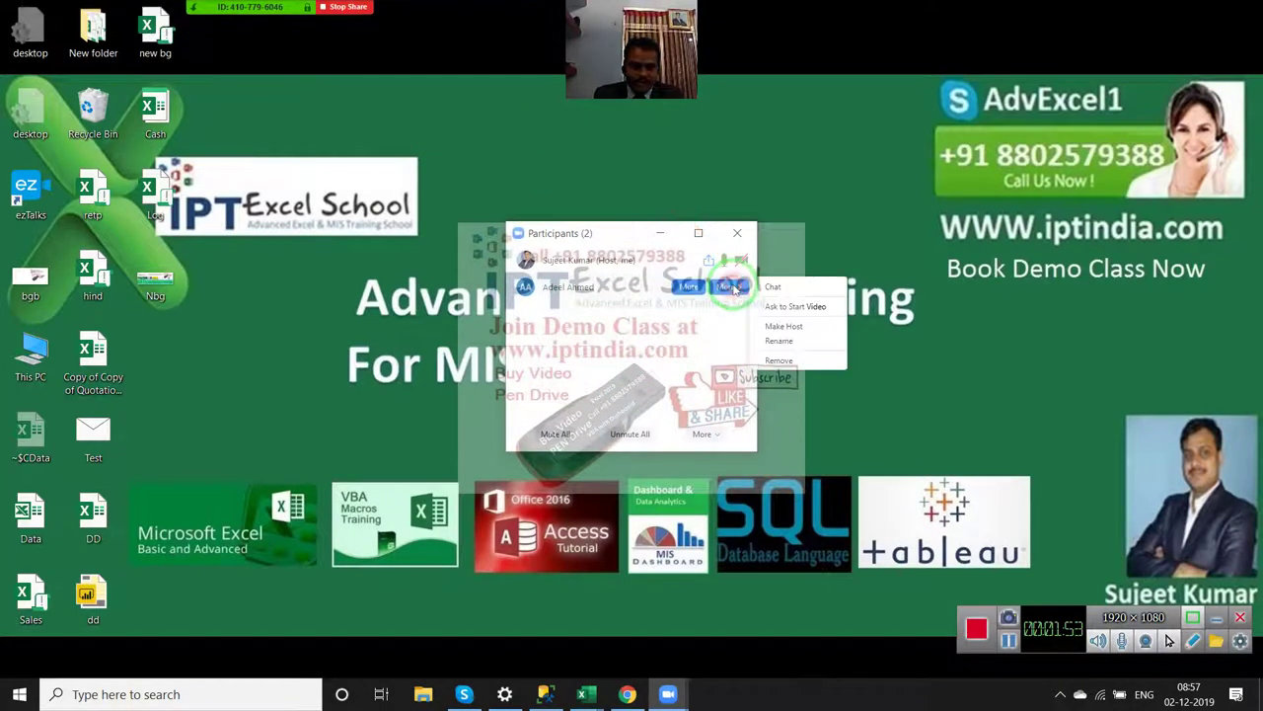
click(736, 233)
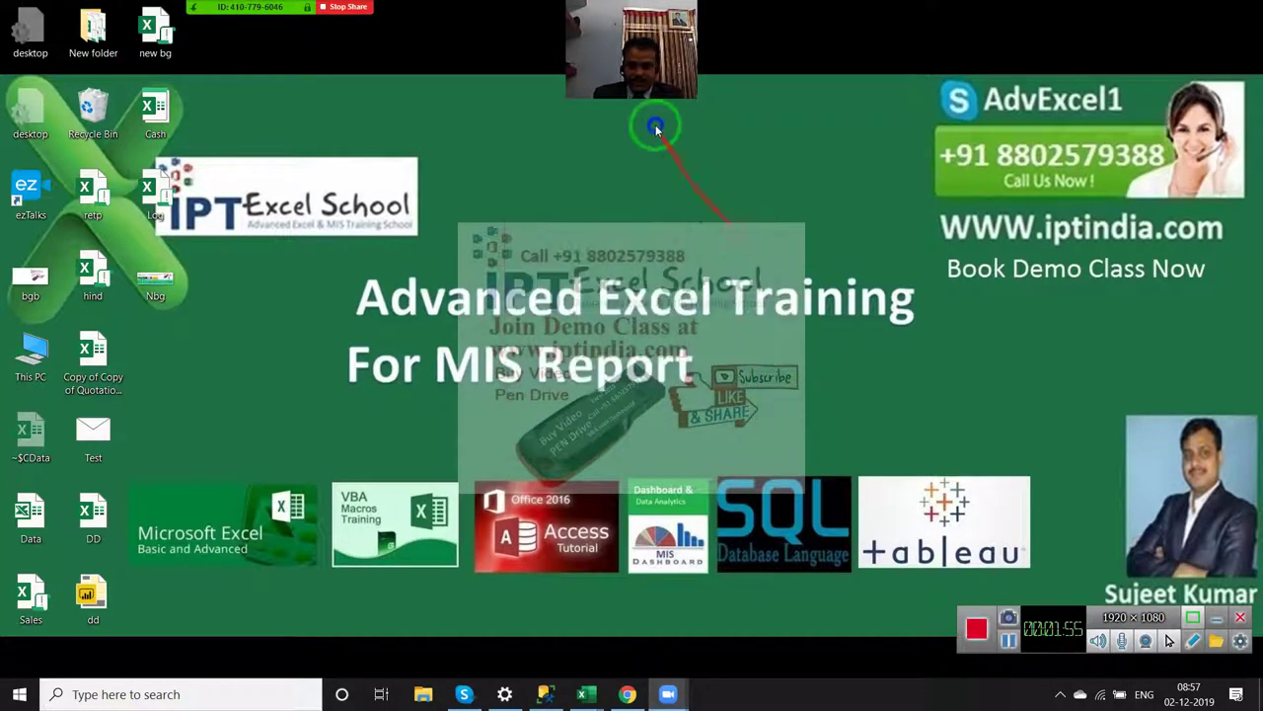
right_click(722, 182)
click(720, 173)
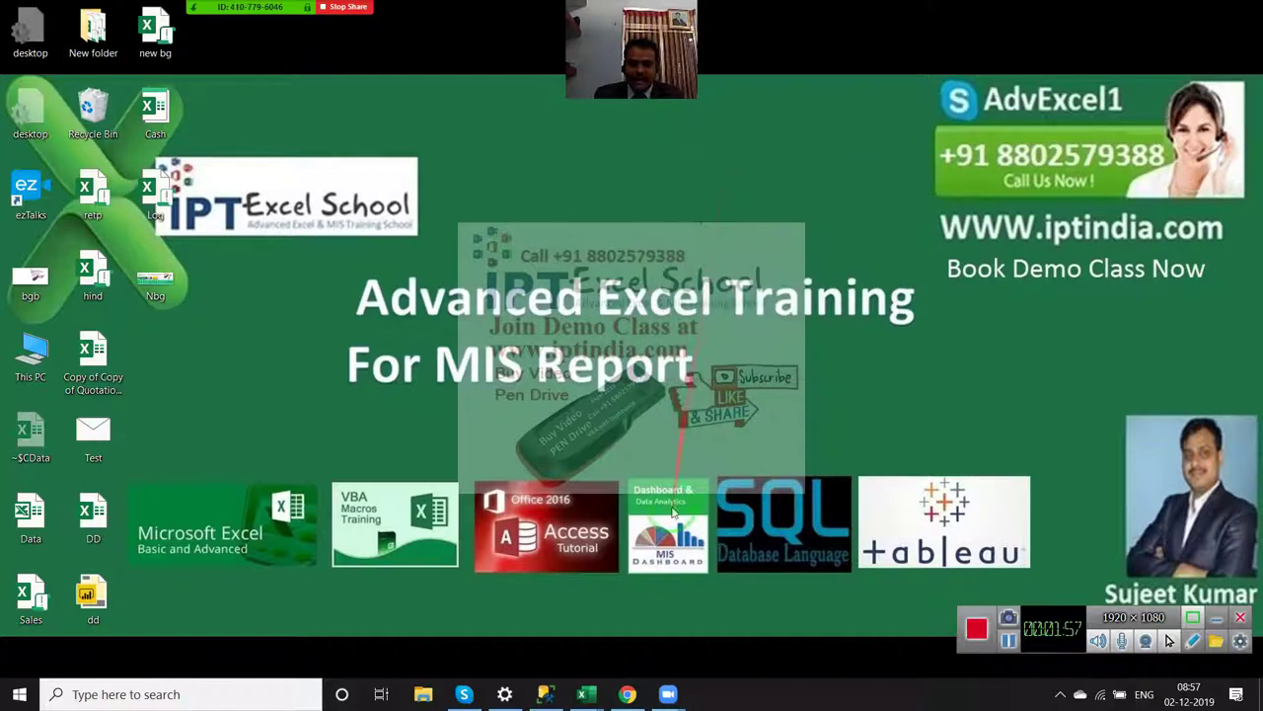
right_click(657, 282)
click(727, 339)
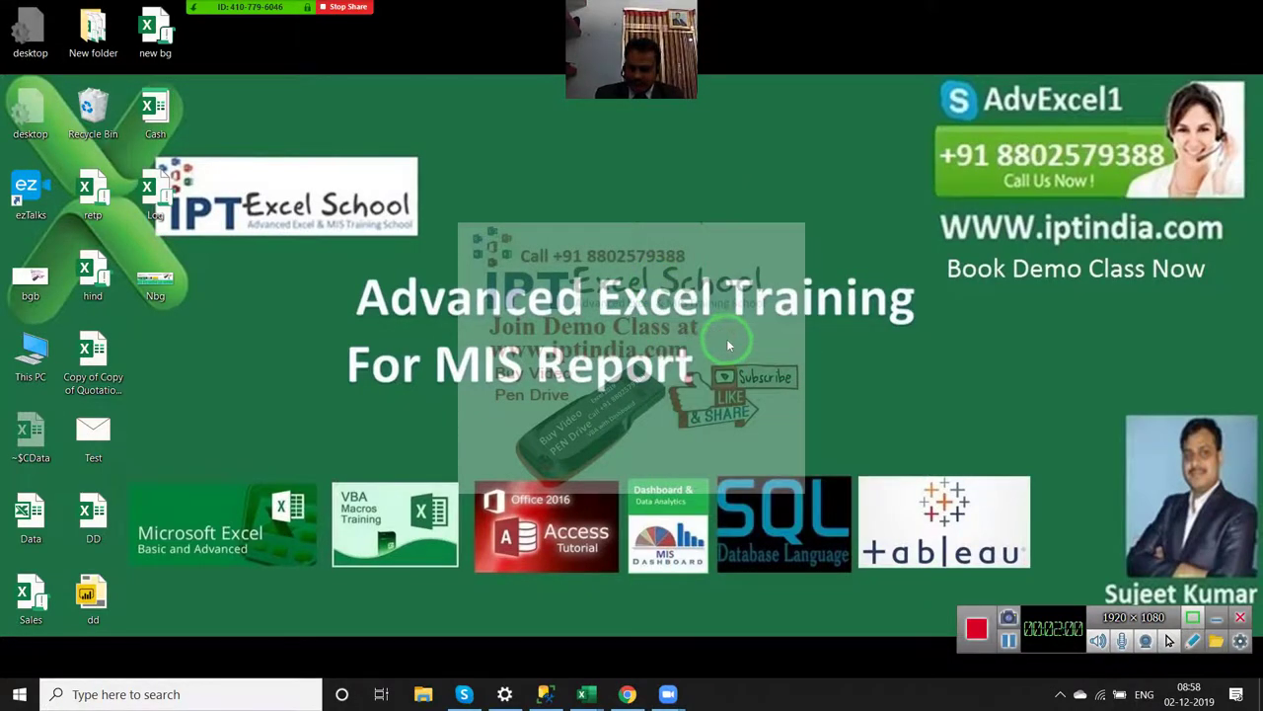
Step: Launch Excel by searching 'exce', maximize its window and create a blank workbook
key(super)
text(exce)
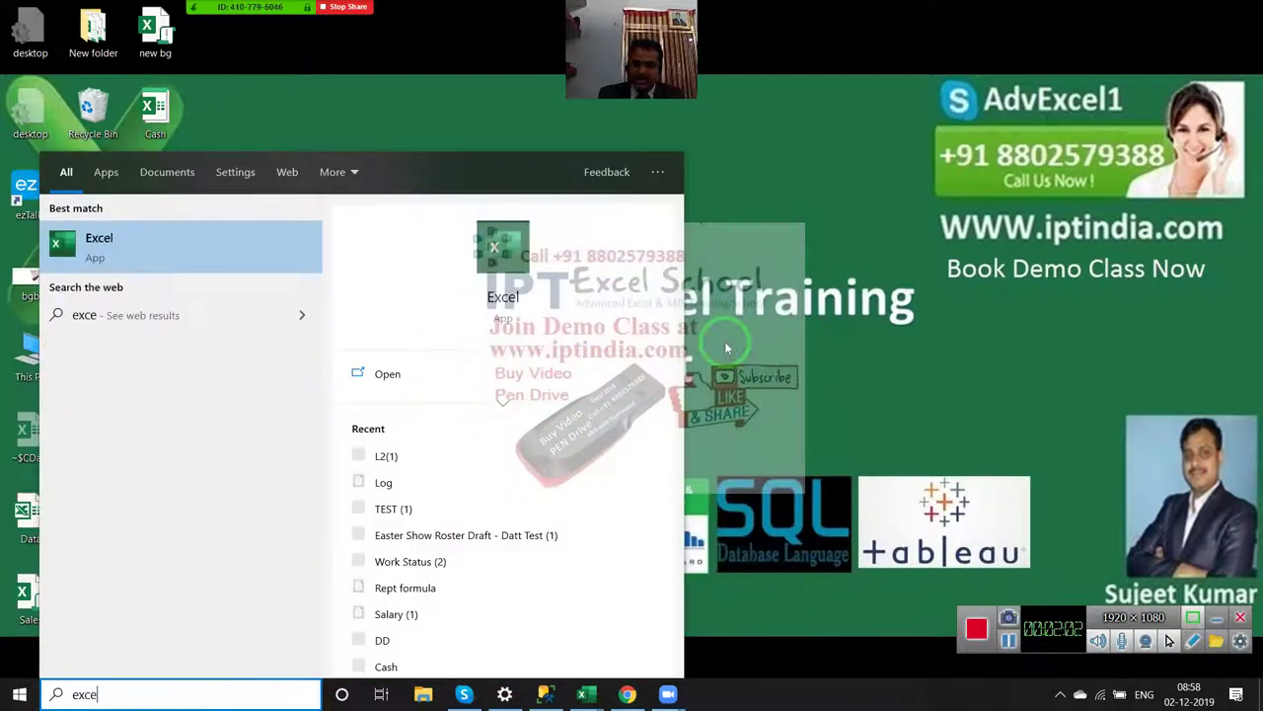
click(528, 313)
click(392, 42)
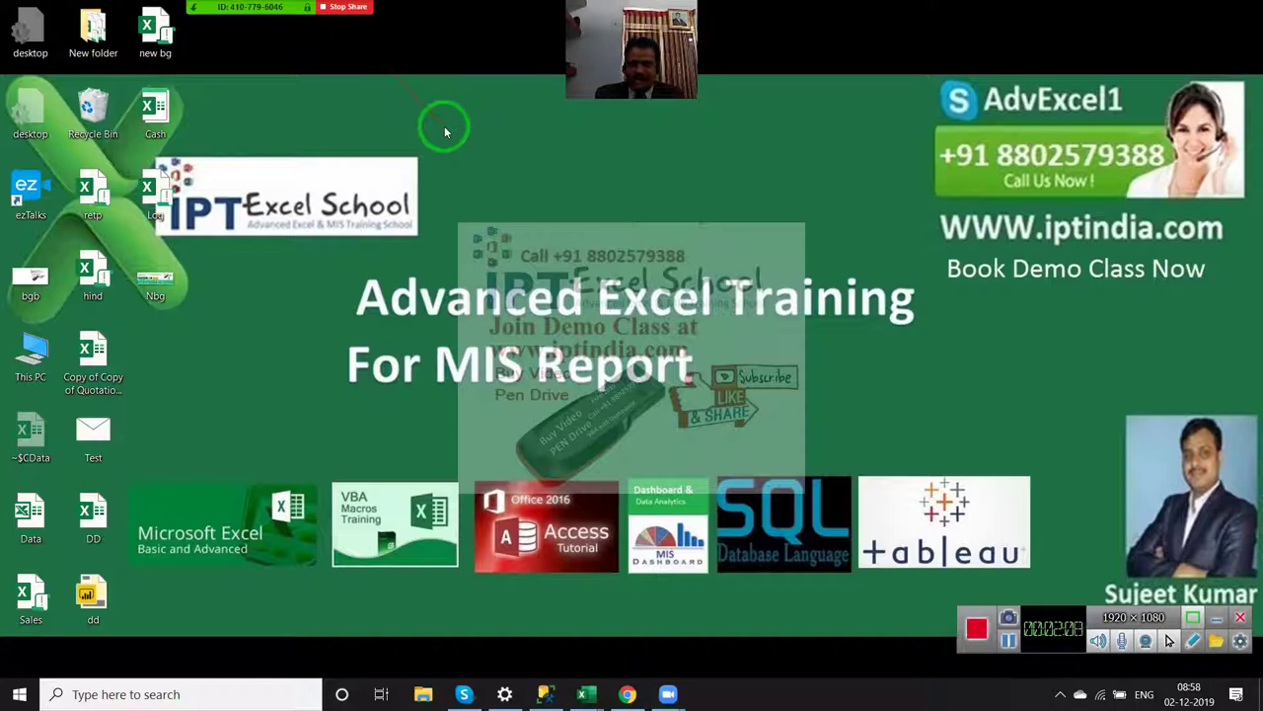
mouse_move(281, 7)
click(520, 13)
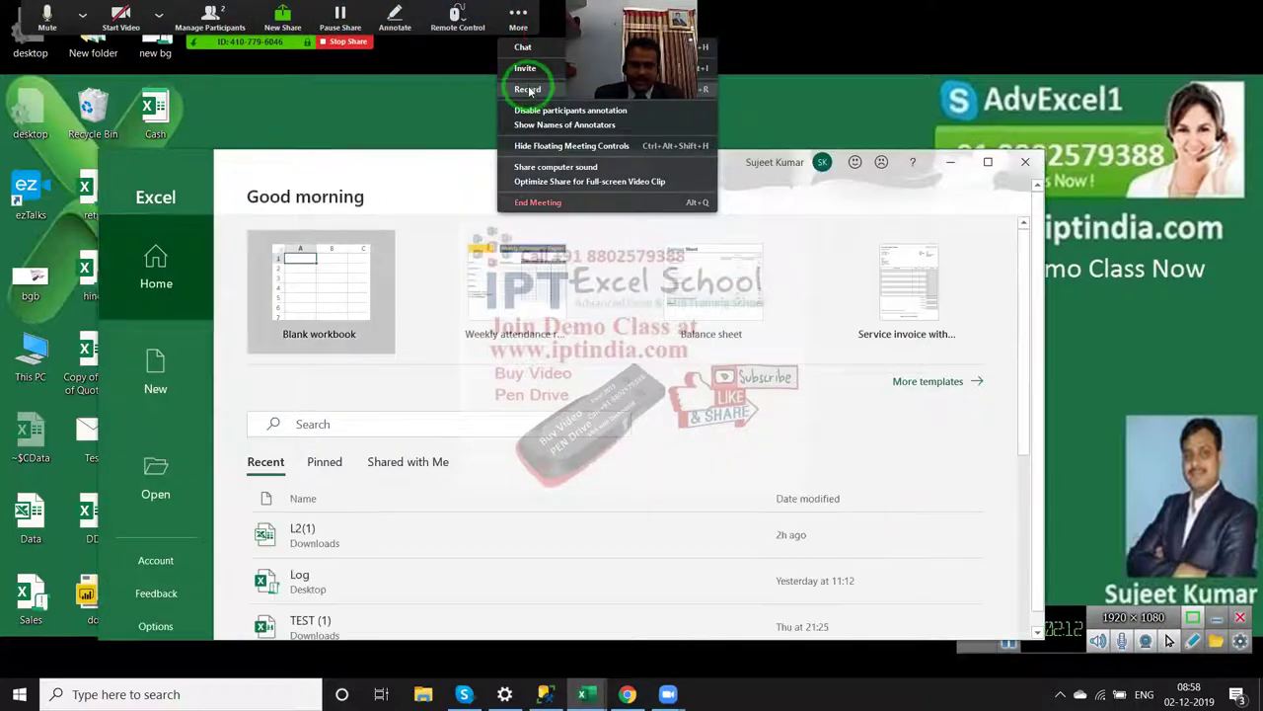
click(987, 161)
click(246, 141)
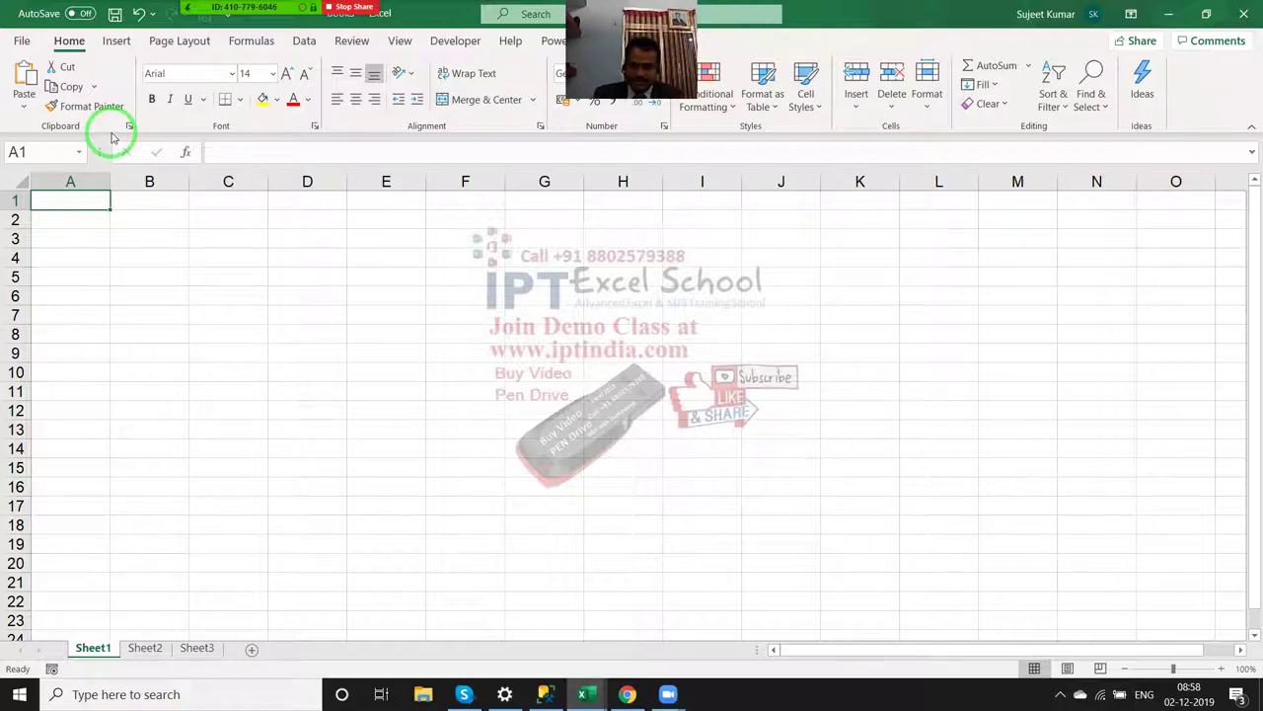
Step: Enter the headers Name, Roll and Marks in A1:C1, correcting the 'Marls' typo
text(Name)
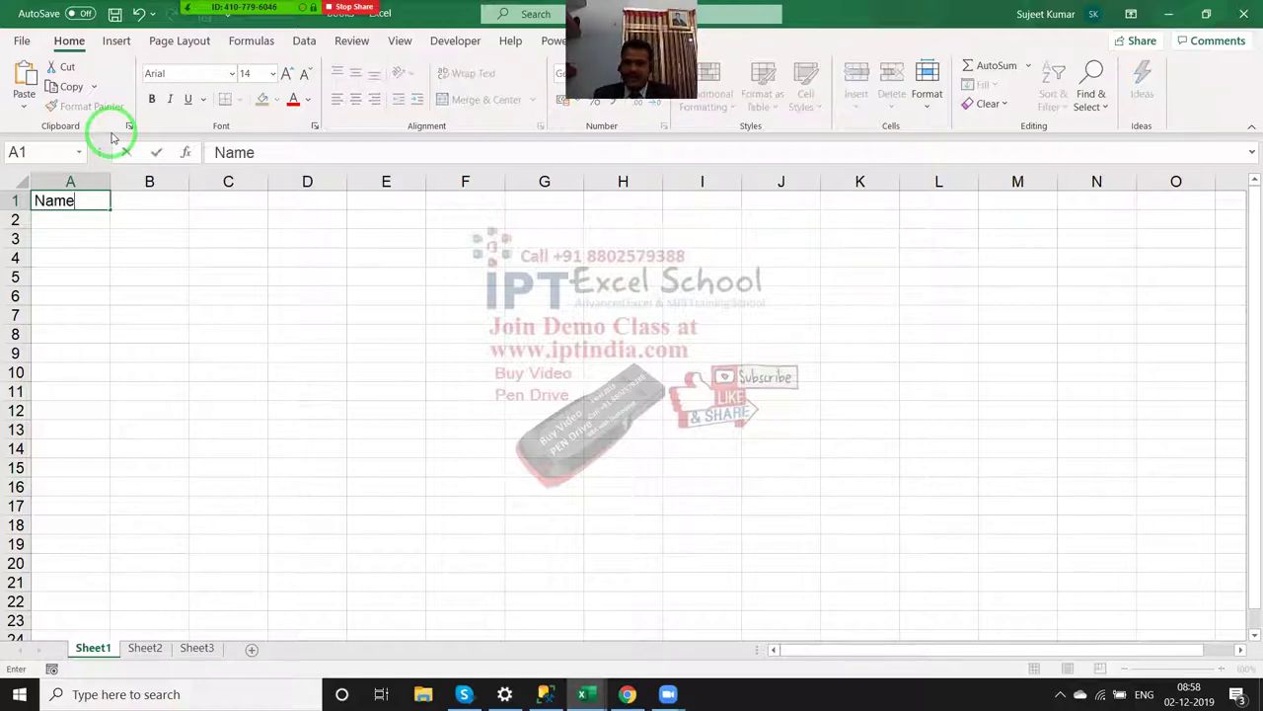
key(Tab)
text(Roll)
key(Tab)
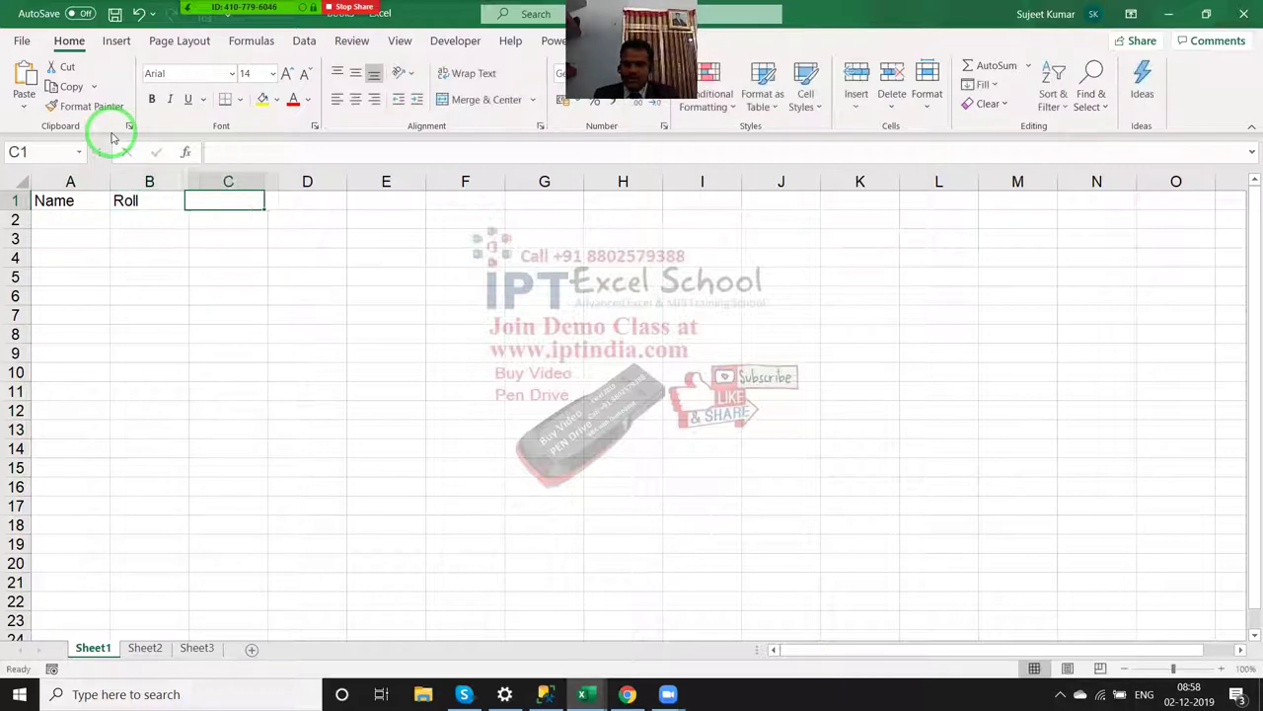
text(Marls)
key(Return)
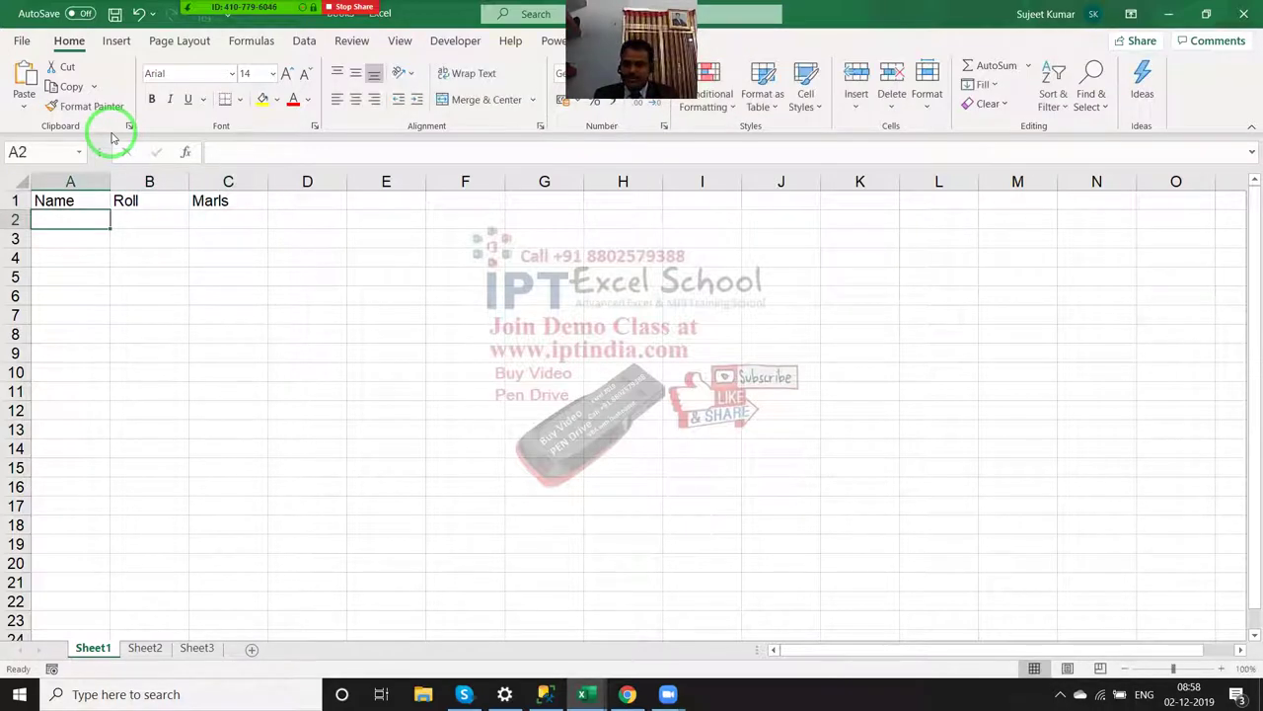
key(Up)
key(Right)
key(Right)
text(Mar)
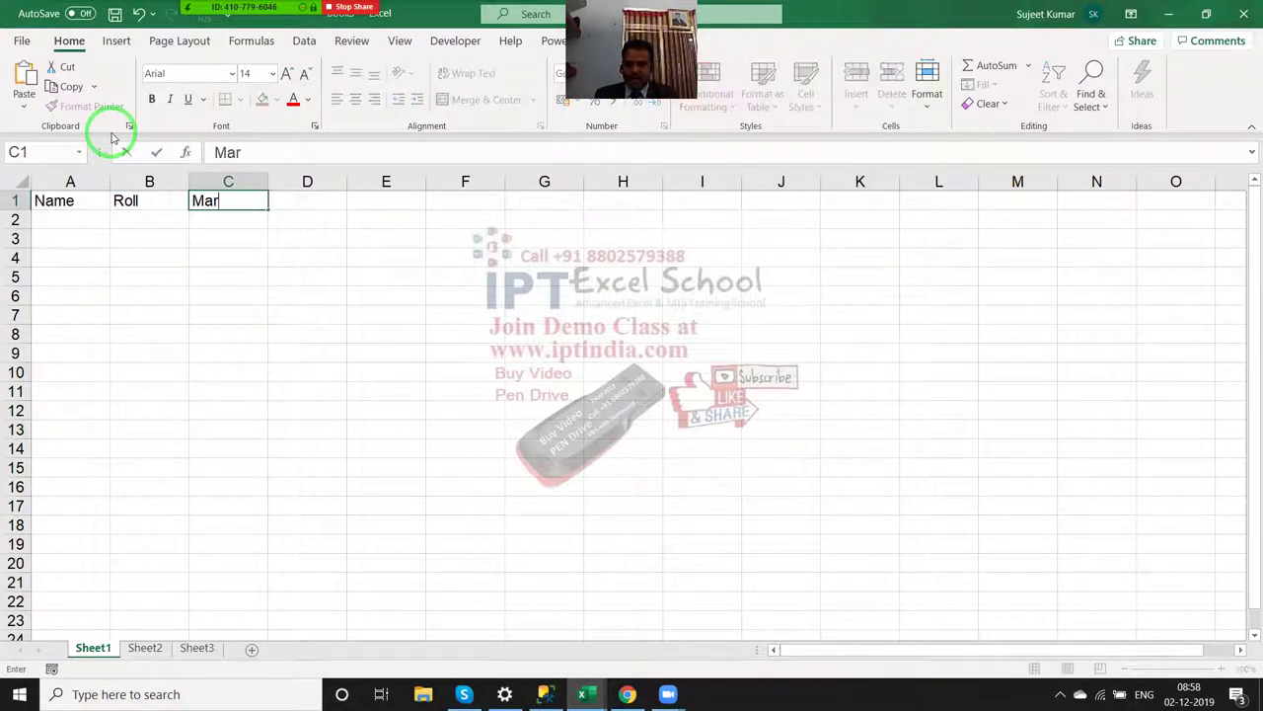
text(ks)
key(Return)
Step: Enter Puja in A2 and fill the names Neeraj to Uday into A3:A6
key(Left)
key(Left)
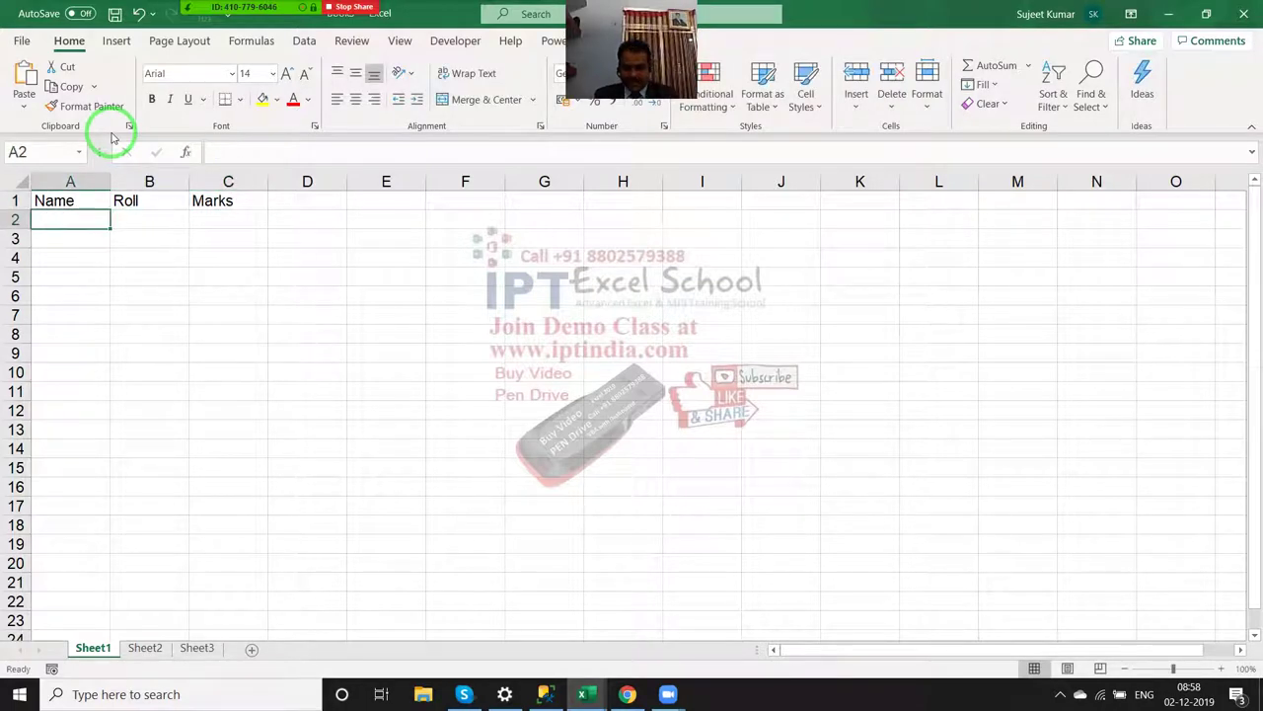
text(O)
key(BackSpace)
text(uja)
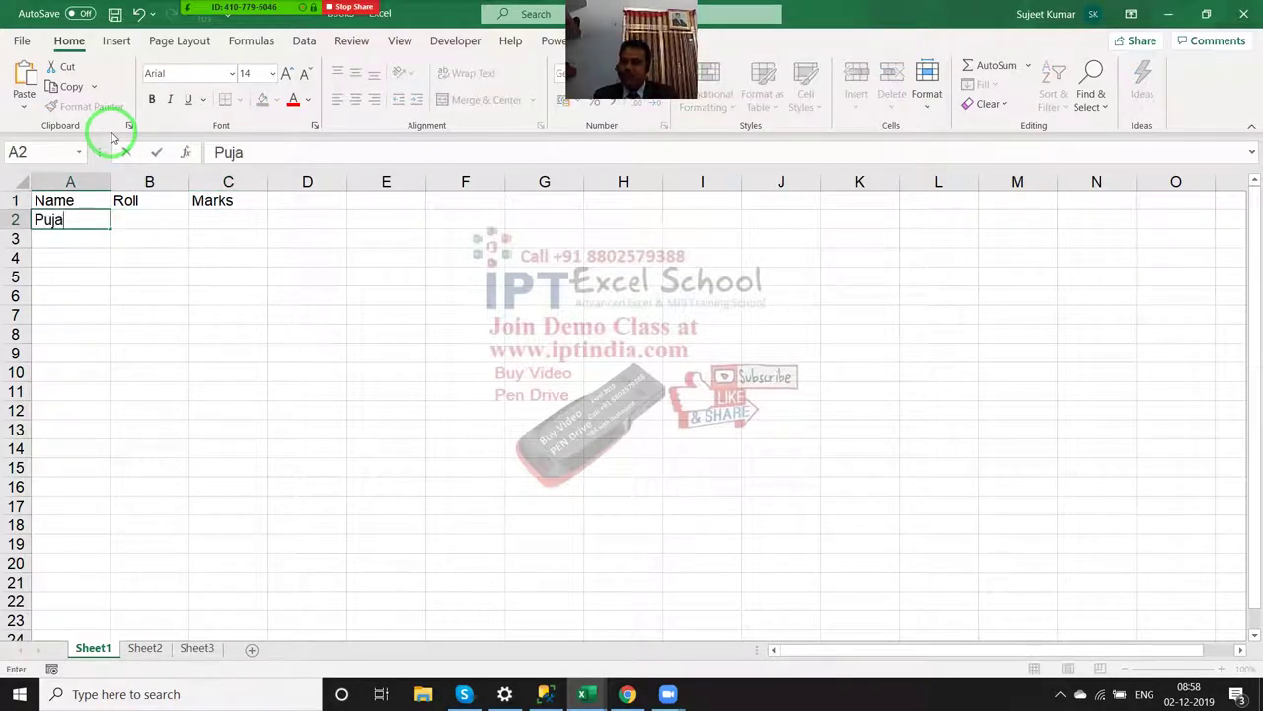
key(Return)
key(Up)
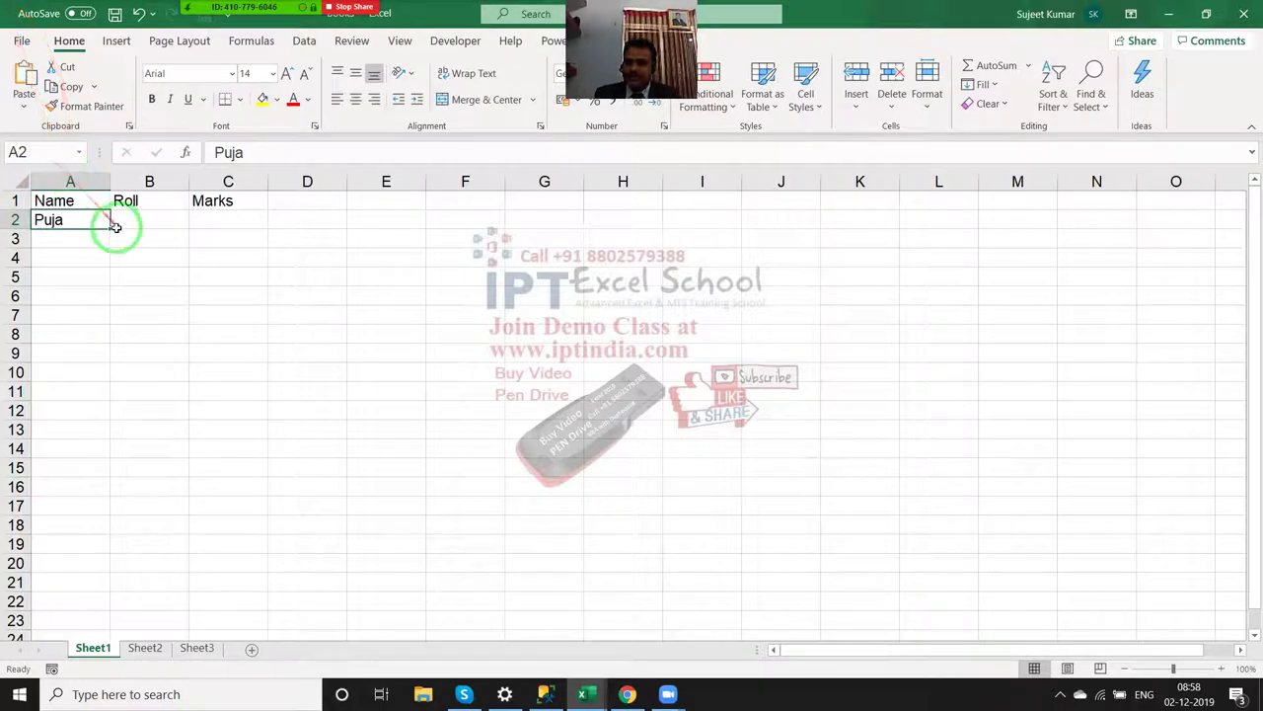
drag(111, 228, 108, 302)
Step: Put roll number 1 in B2 and fill =B2+1 down through B6
click(129, 231)
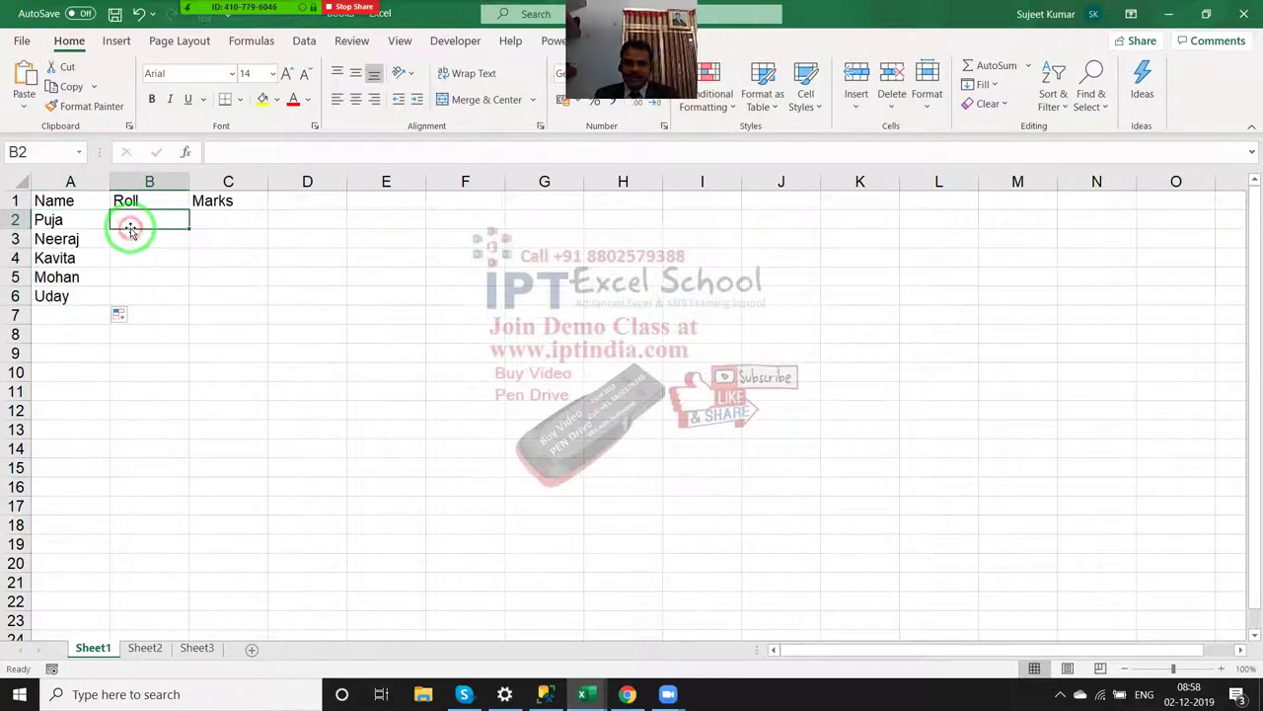
text(1)
key(Return)
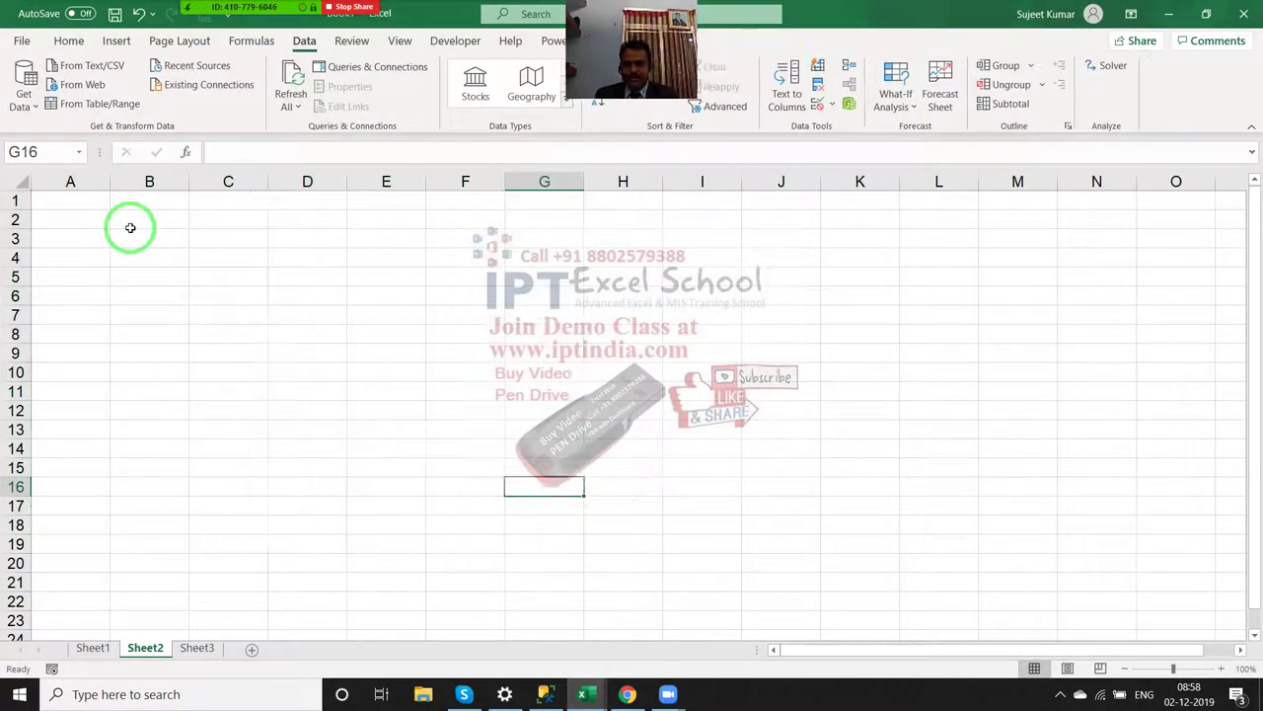
text(=)
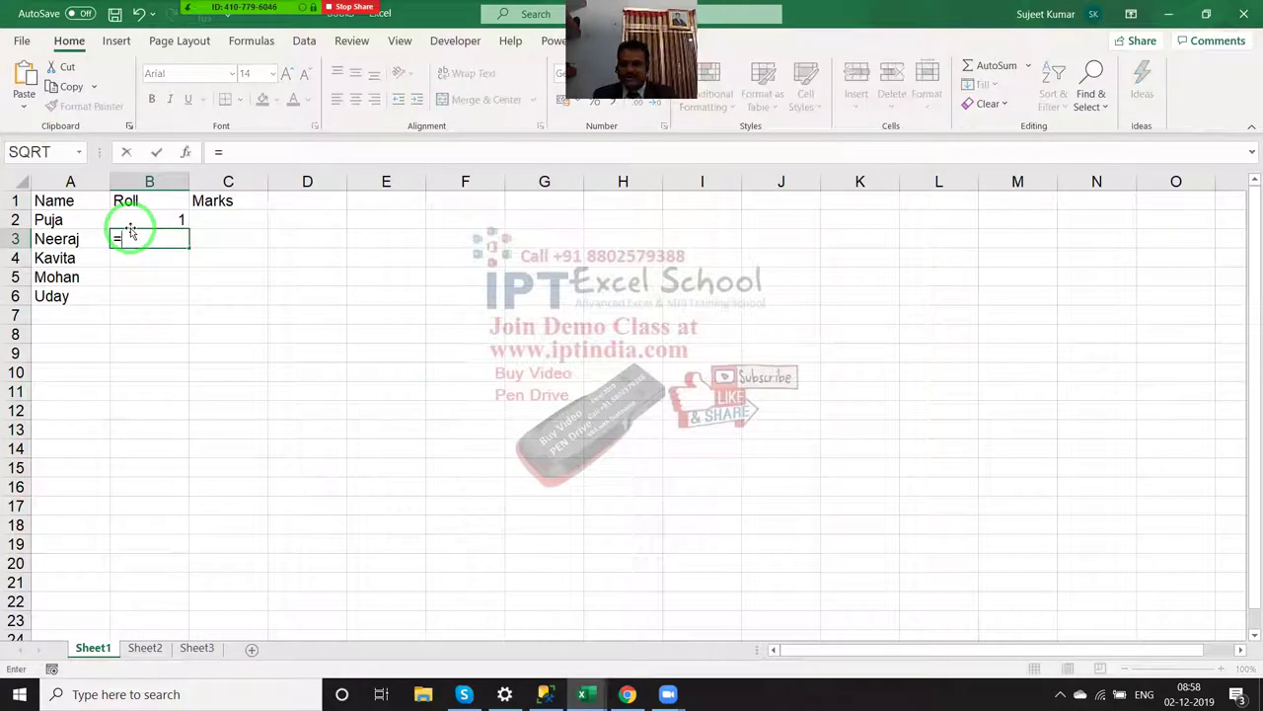
text(B2+1)
key(Return)
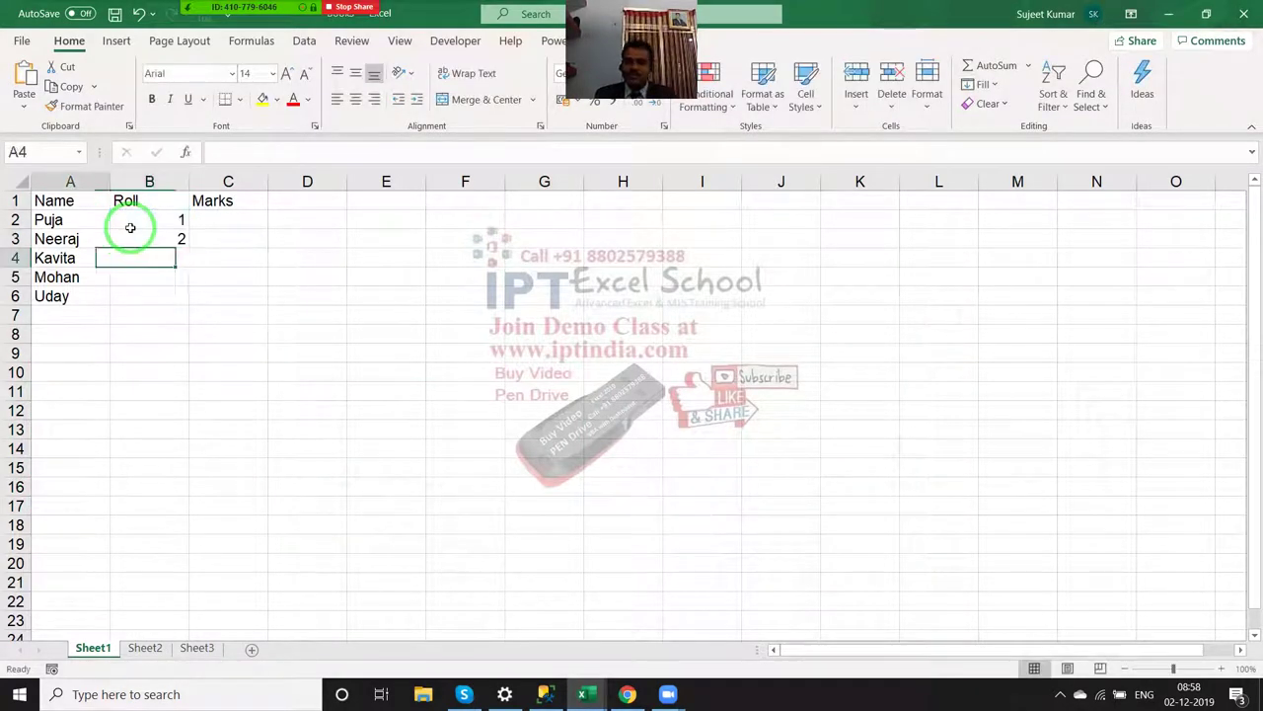
key(Down)
key(Down)
key(Left)
key(Right)
key(shift+Up)
key(shift+Up)
key(shift+Up)
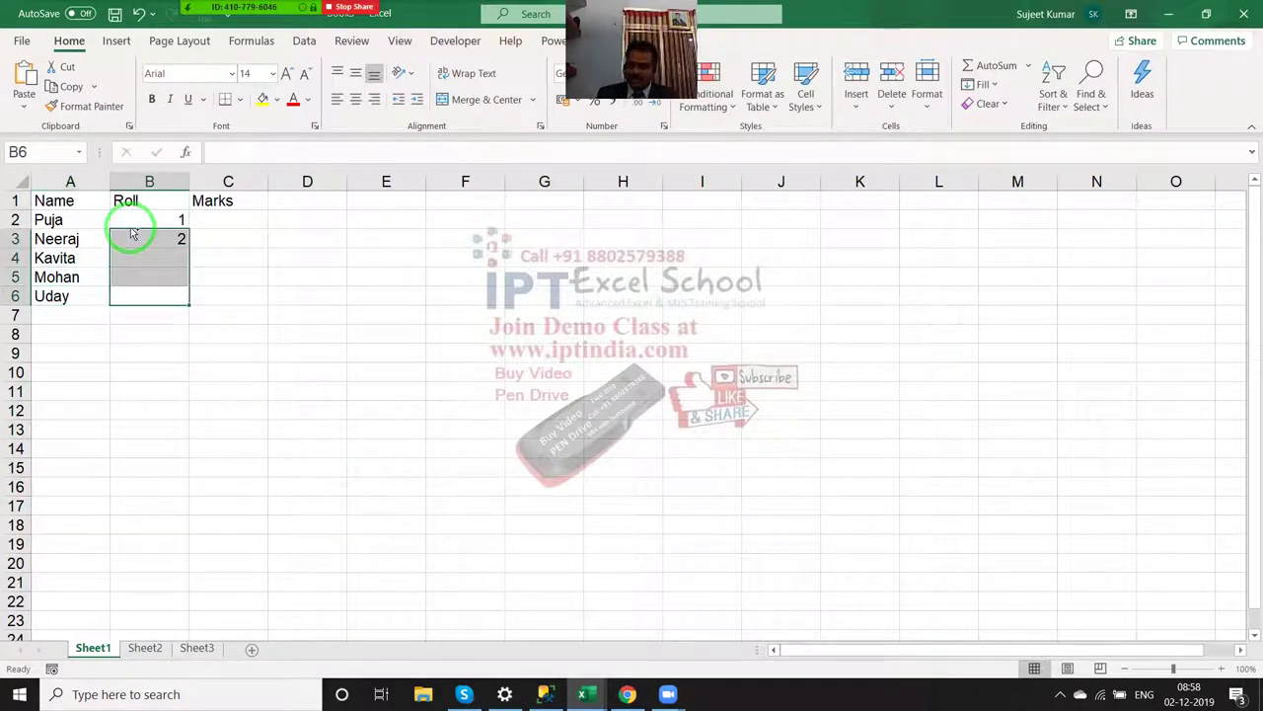
key(ctrl+d)
Step: Enter =RANDBETWEEN(10,90) in C2 for a random mark
key(ctrl+Up)
key(Right)
key(Down)
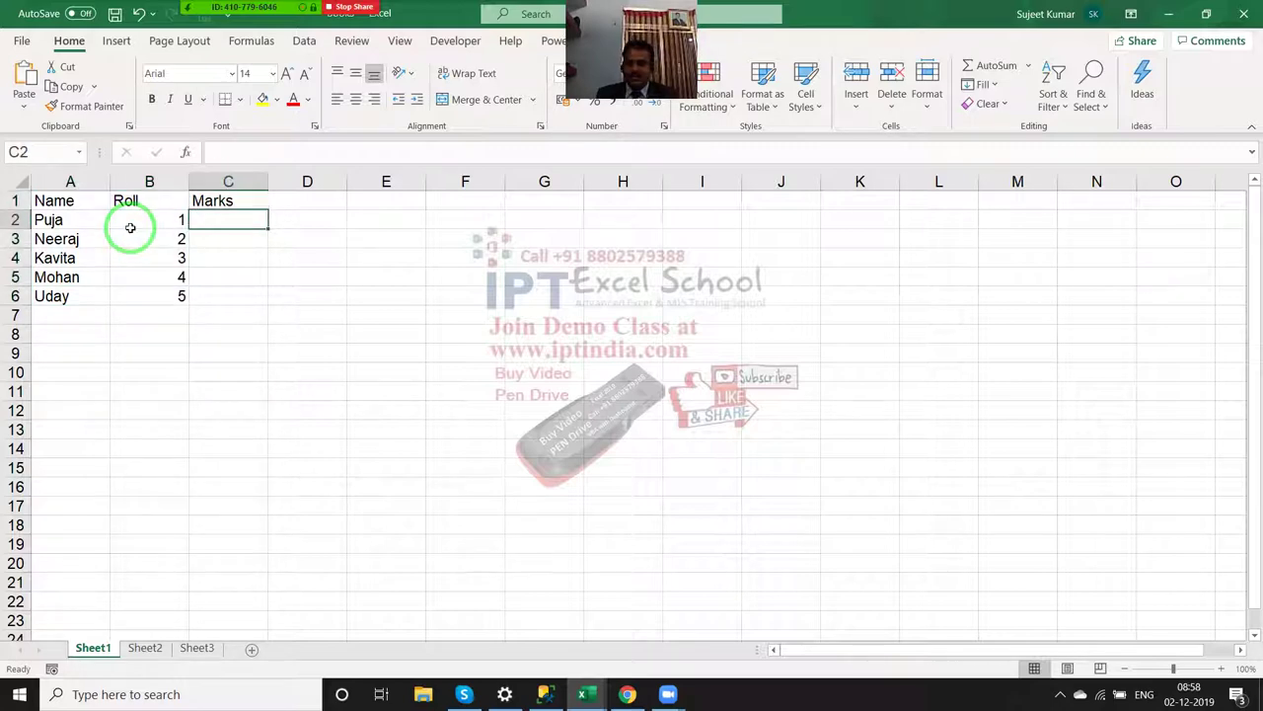
text(=ra)
key(Down)
key(Down)
key(Down)
key(Tab)
text(10)
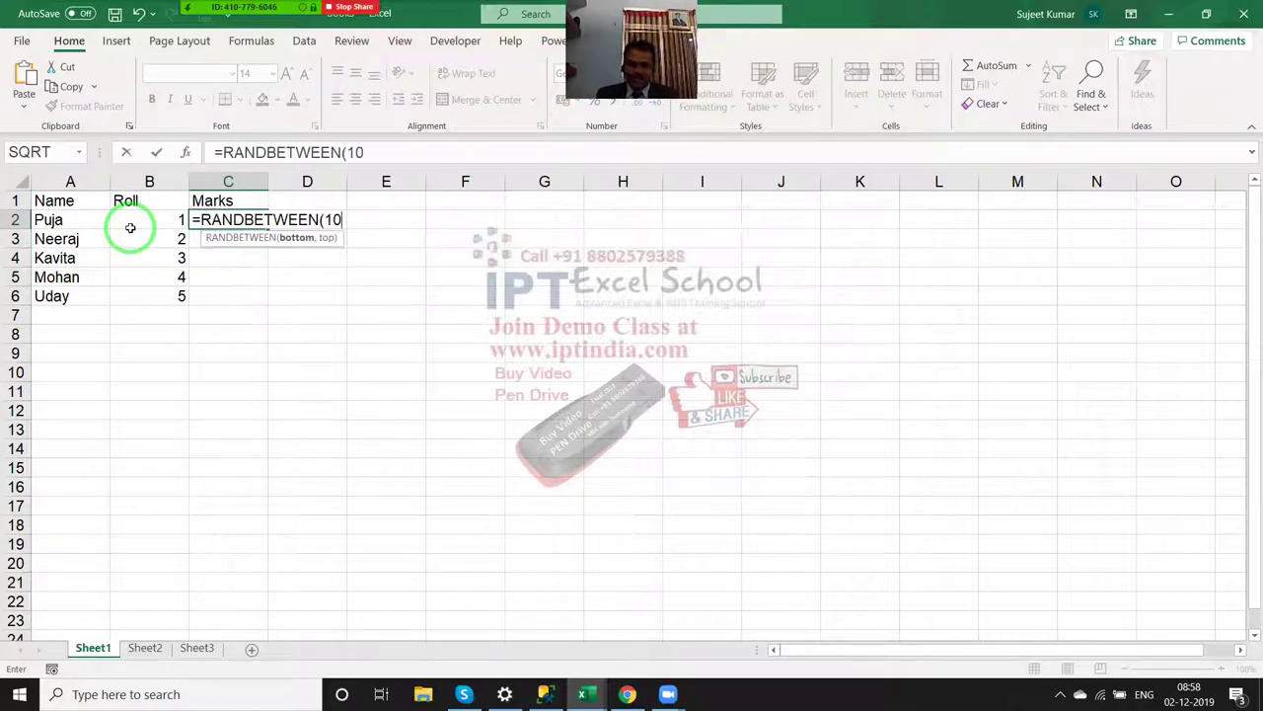
text(,90)
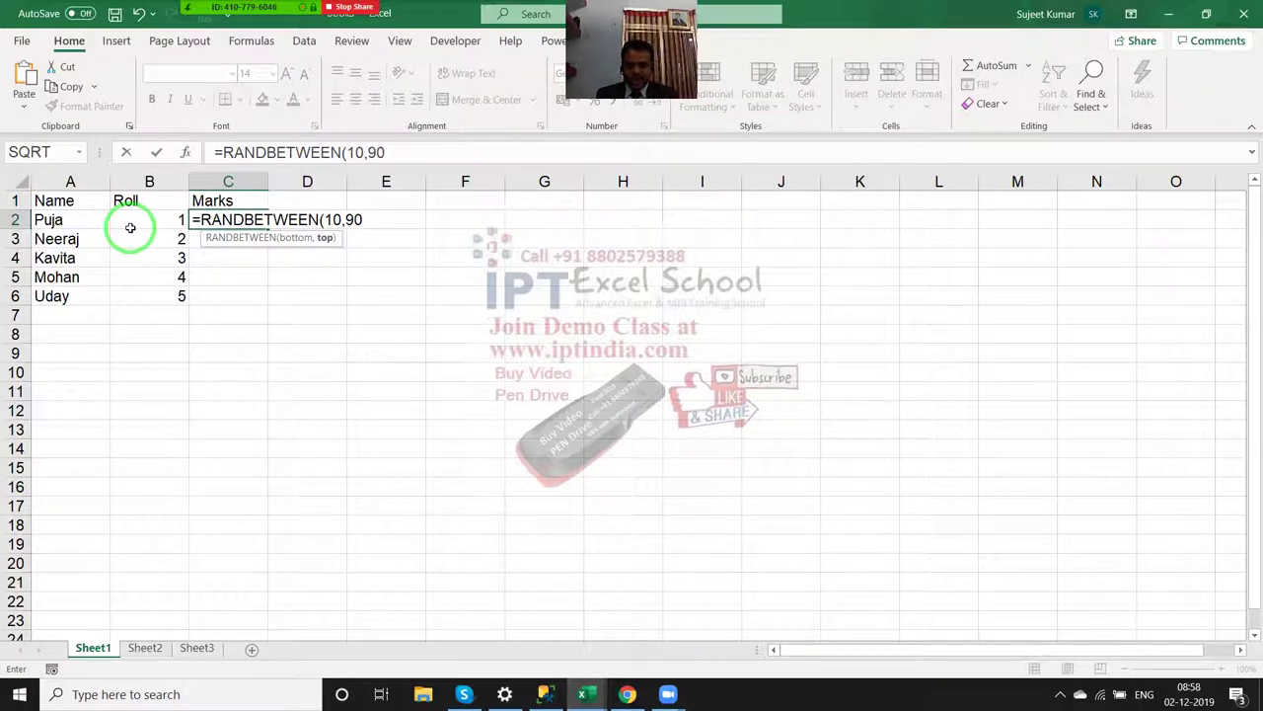
text())
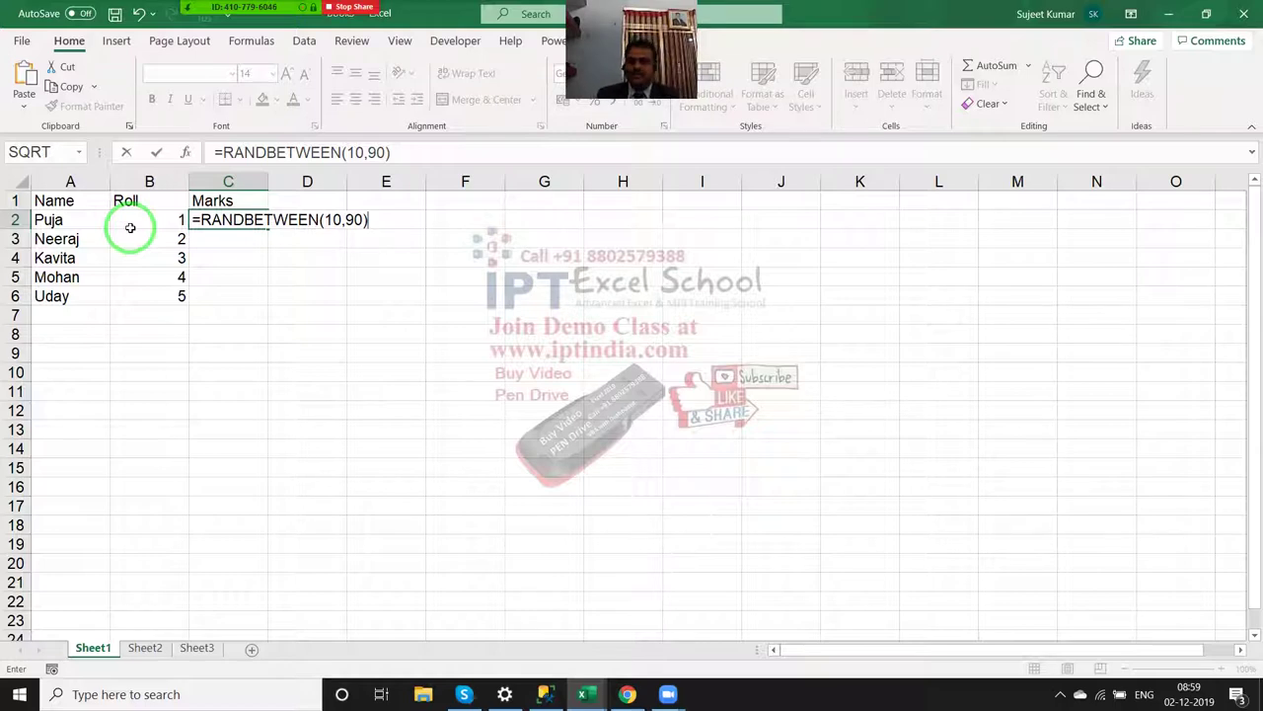
key(Return)
Step: Fill the marks formula down to C6 and select the whole table A1:C6
key(Left)
key(ctrl+Down)
key(Right)
key(ctrl+shift+Up)
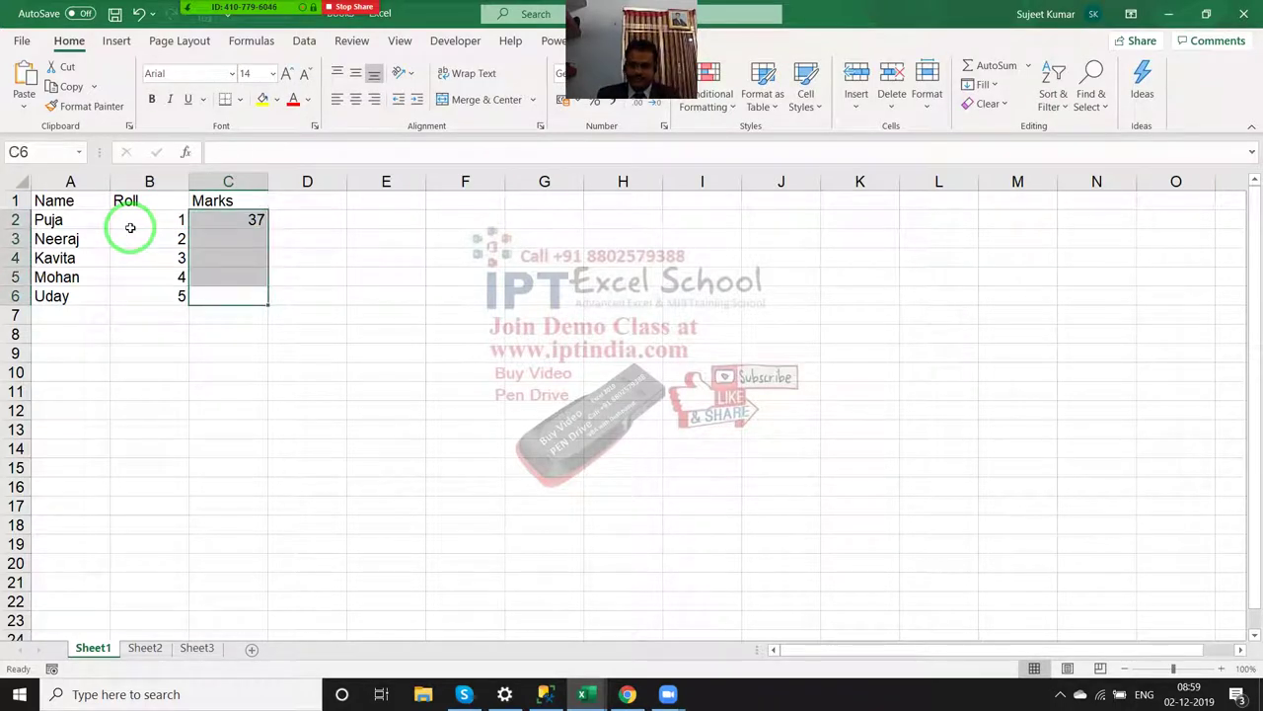
key(ctrl+d)
key(ctrl+Up)
key(ctrl+Left)
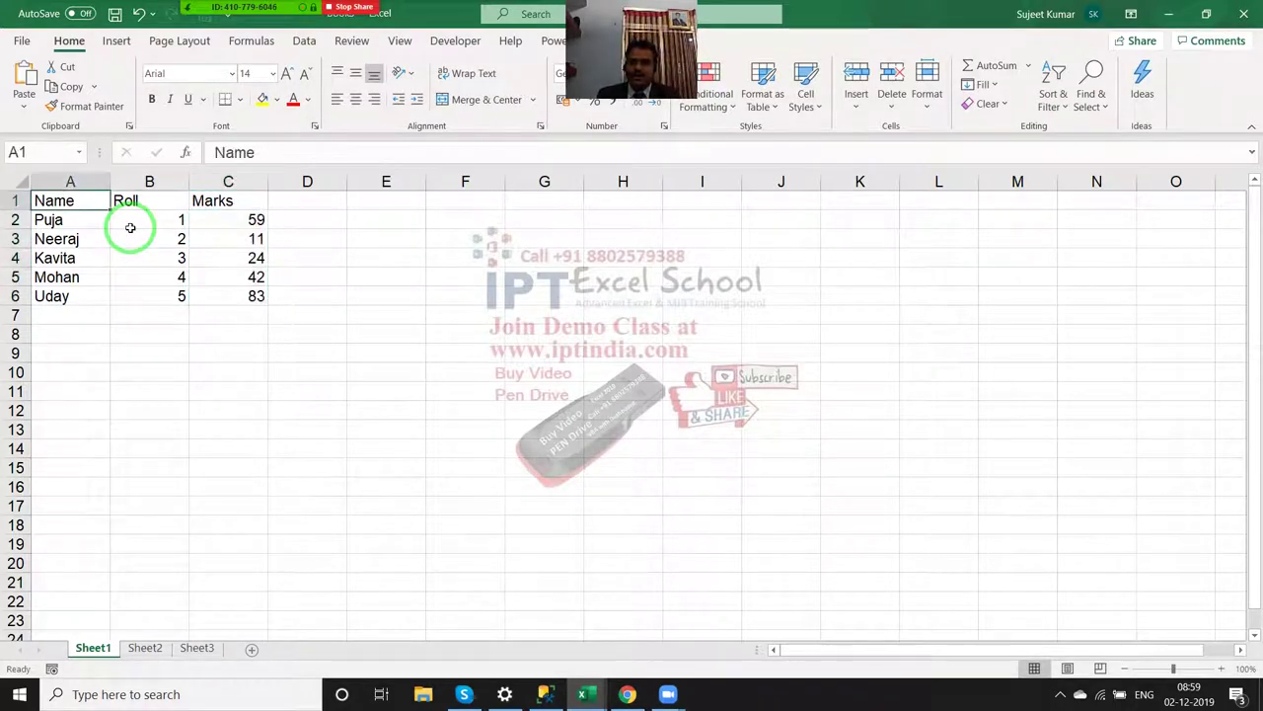
key(ctrl+a)
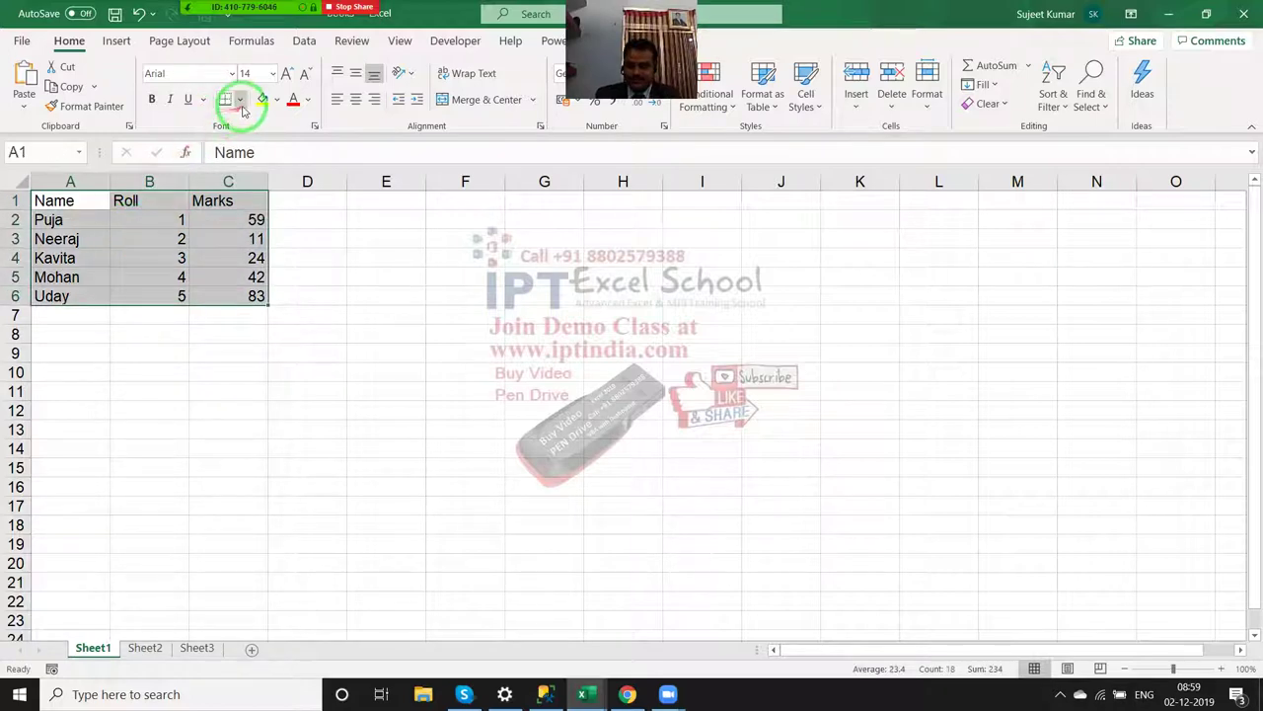
Step: Give A1:C6 All Borders, centred contents and yellow fill, then copy the table
click(241, 102)
click(234, 266)
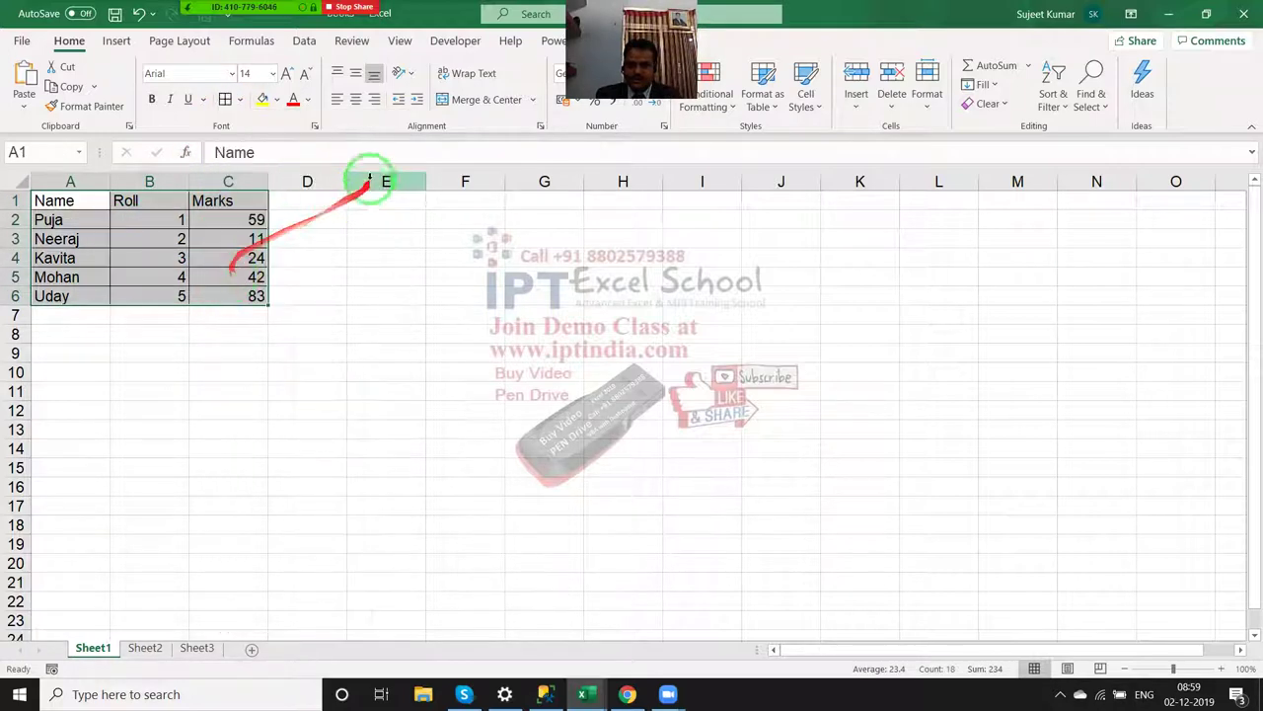
click(355, 99)
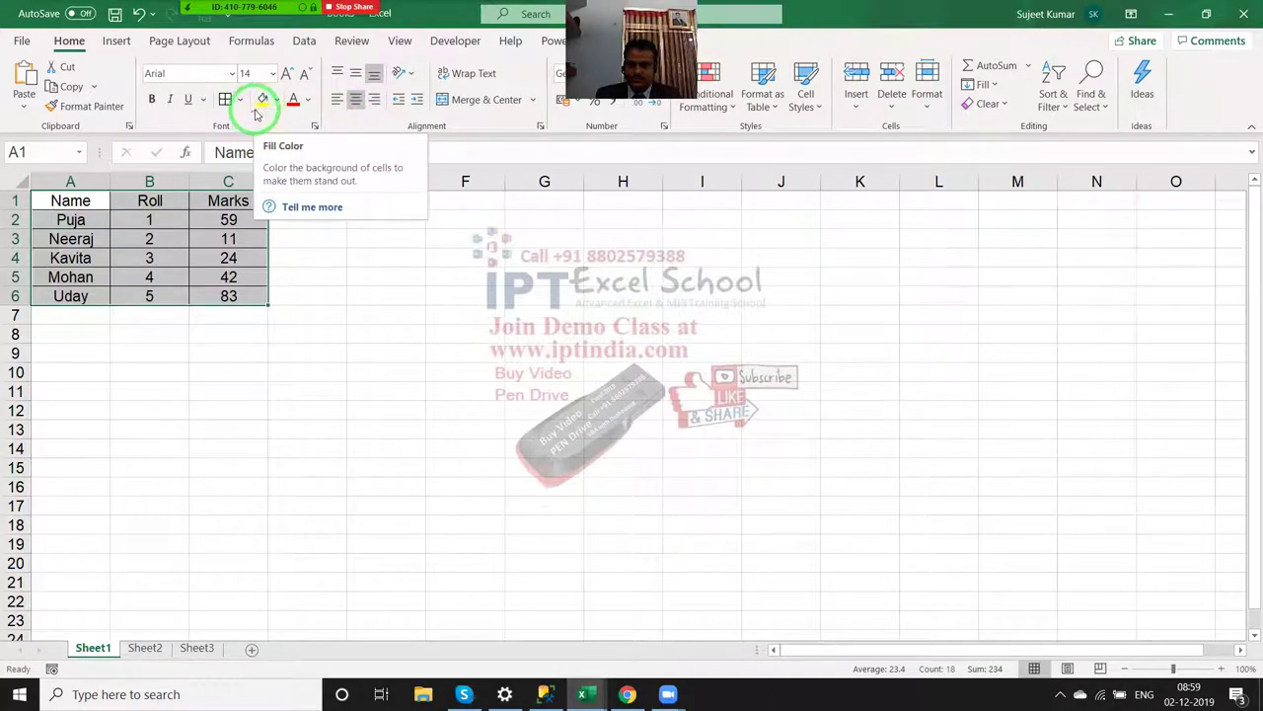
click(262, 104)
click(259, 373)
drag(64, 201, 232, 294)
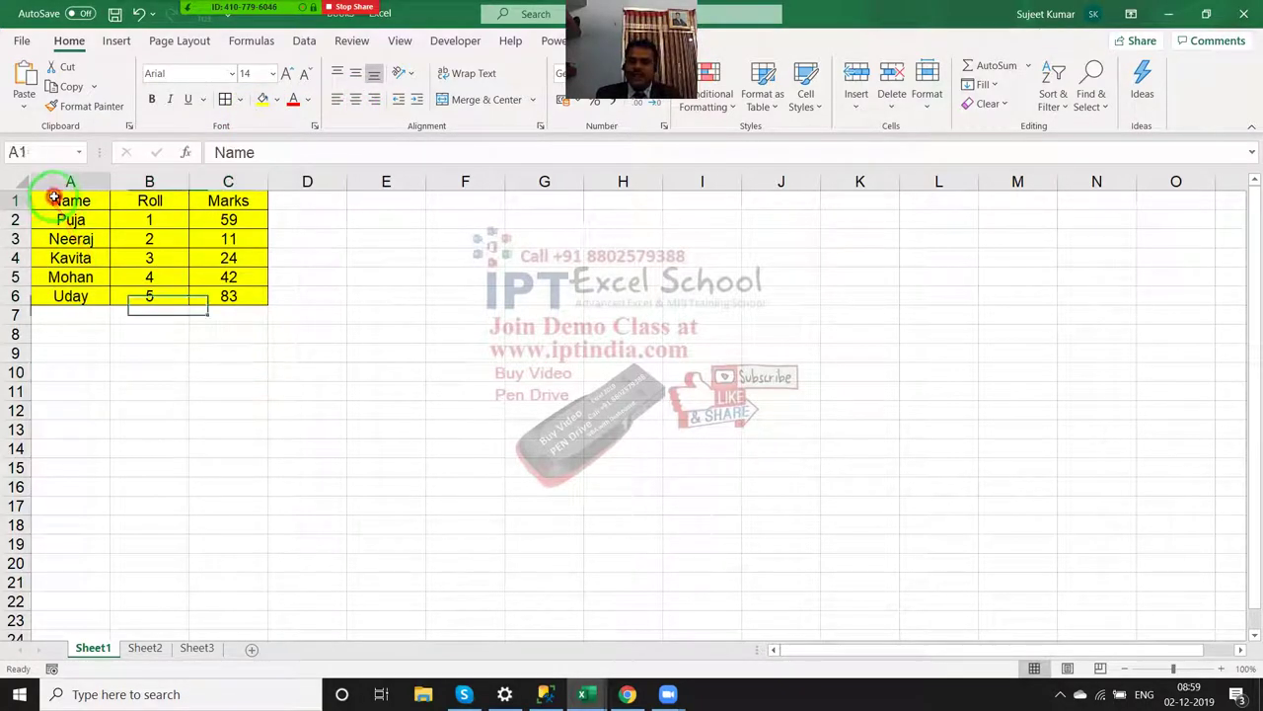
key(ctrl+c)
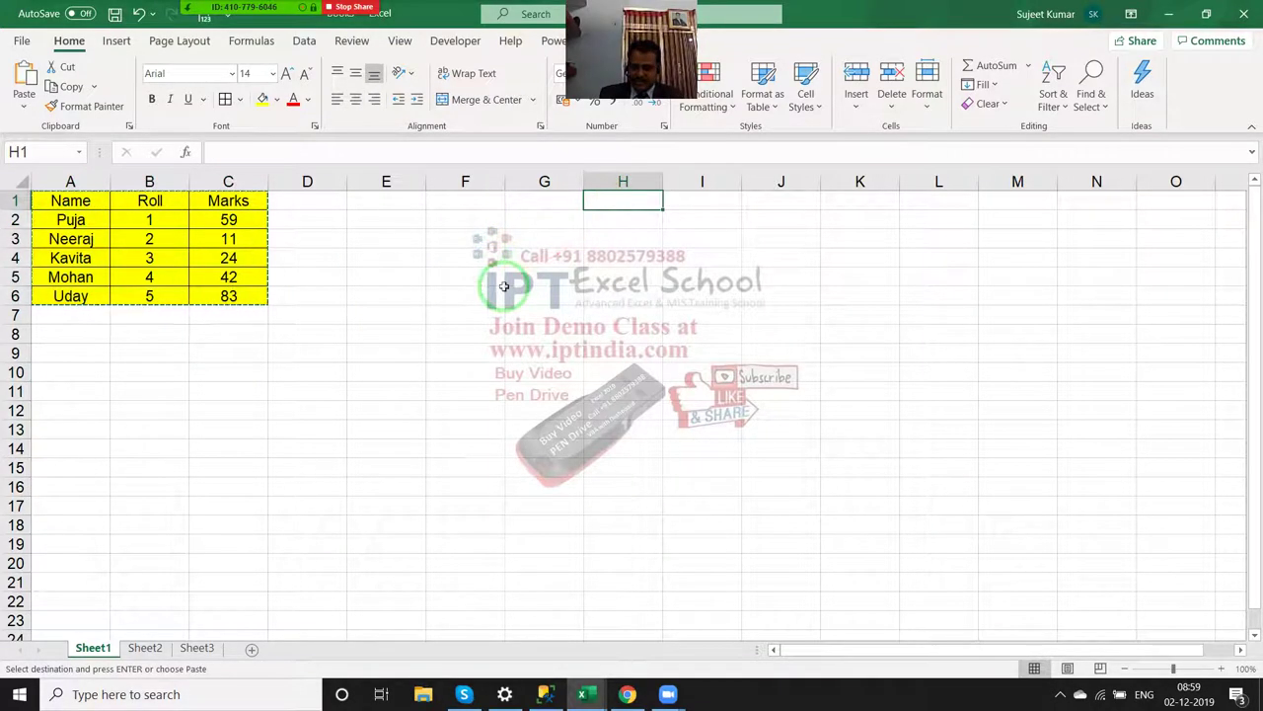
key(ctrl+v)
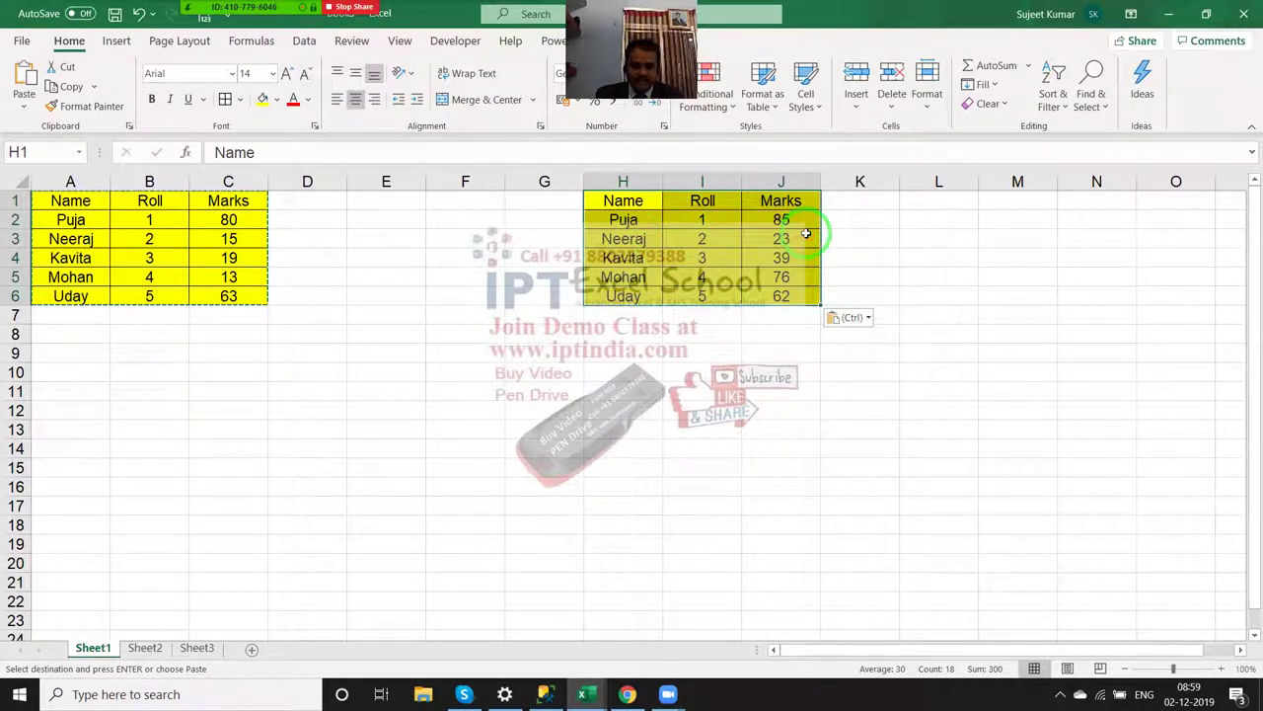
click(377, 319)
click(376, 338)
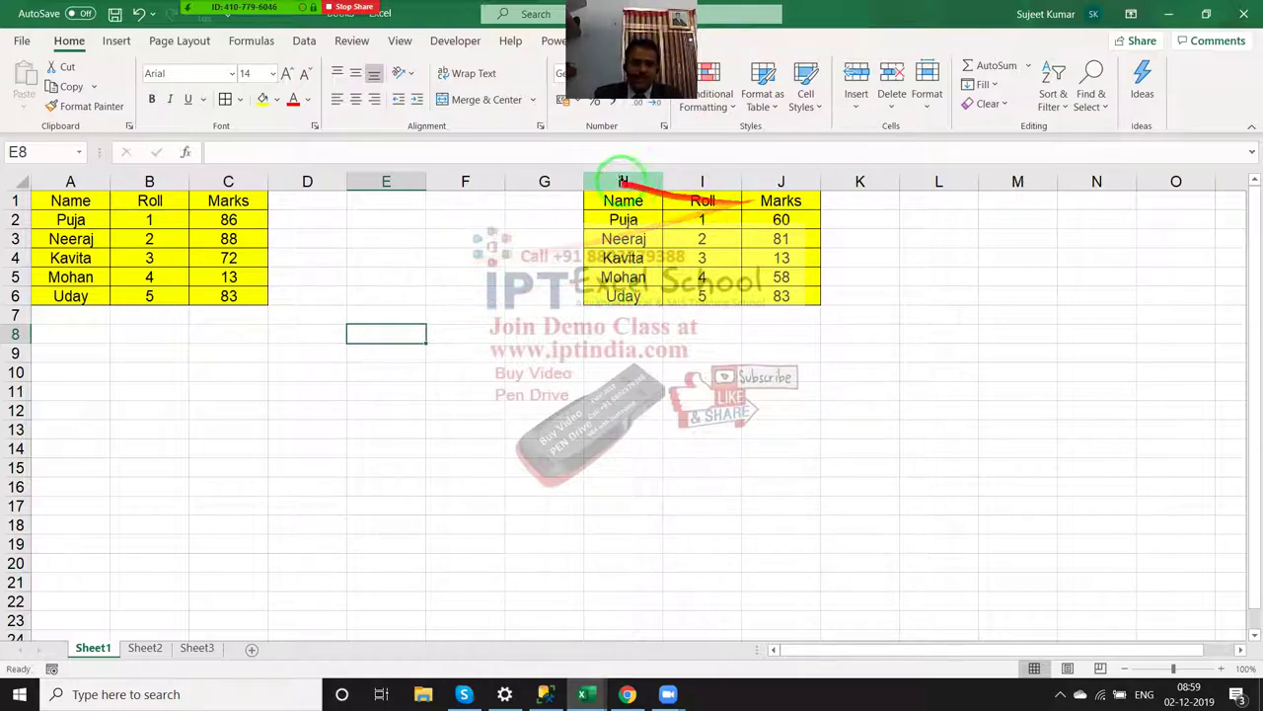
drag(571, 181, 766, 189)
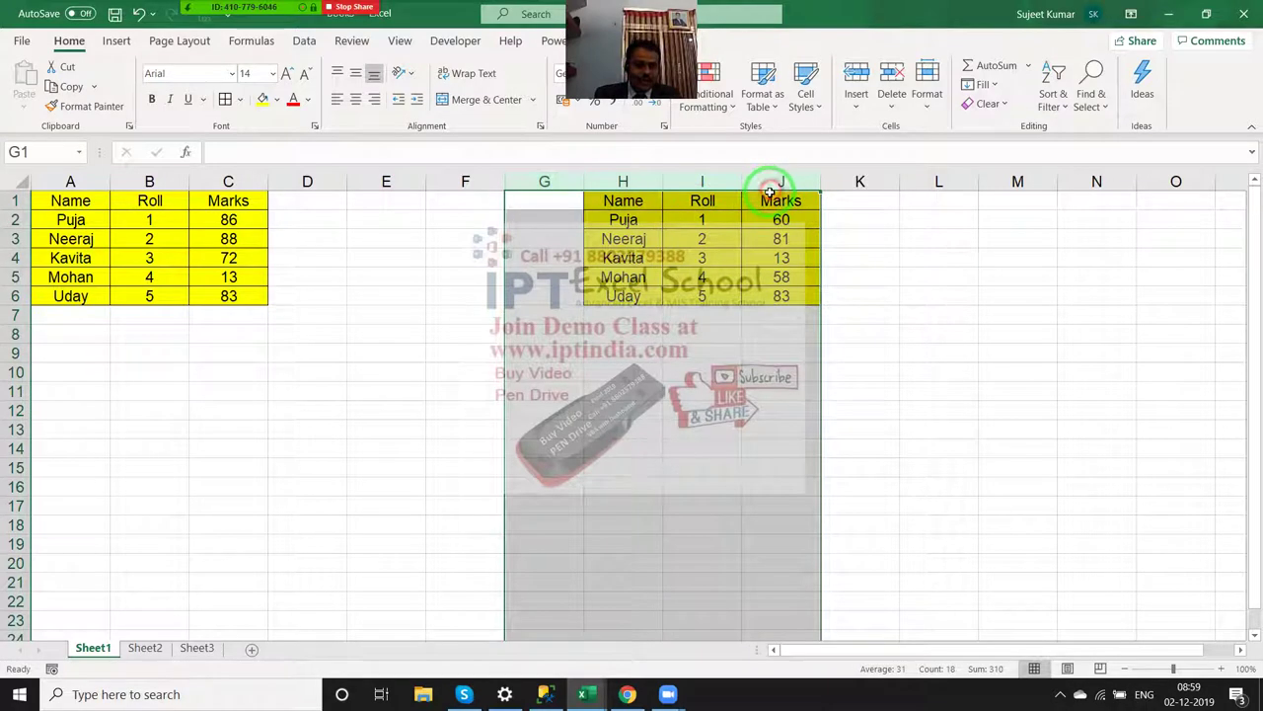
key(Delete)
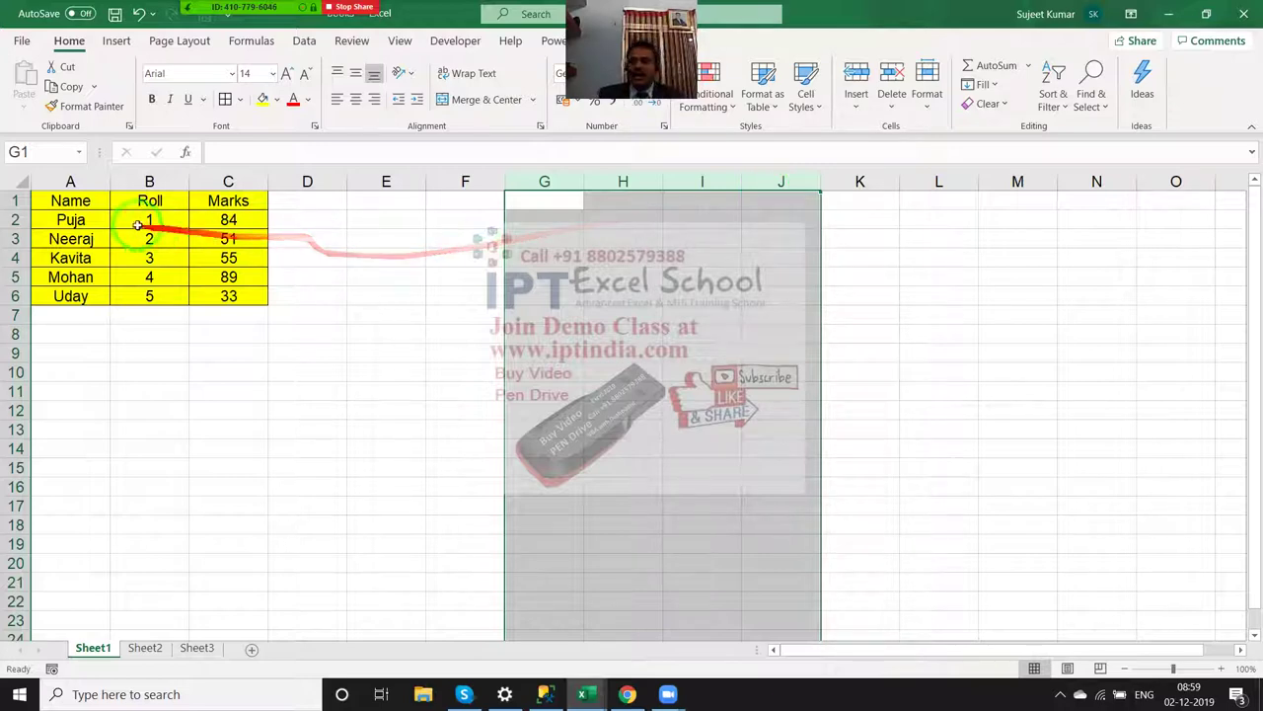
drag(74, 201, 220, 287)
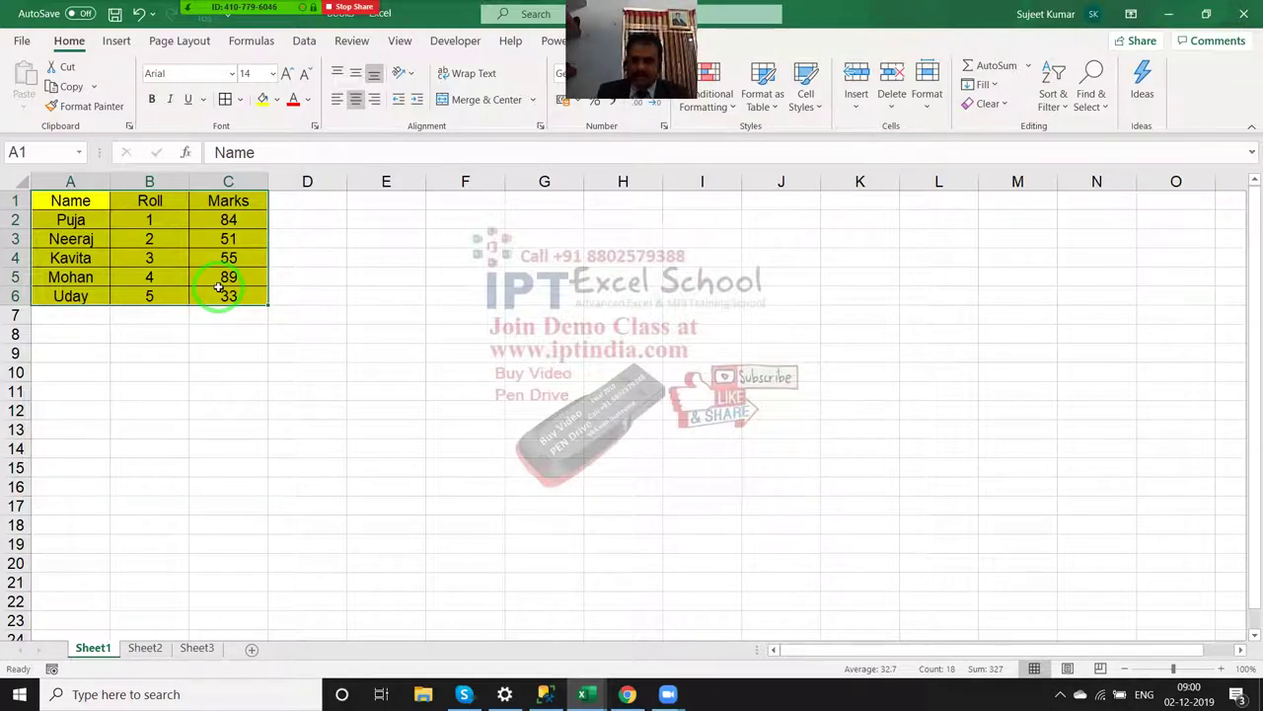
Step: Copy A1:C6 and Paste Special it at H1 with values only
key(ctrl+c)
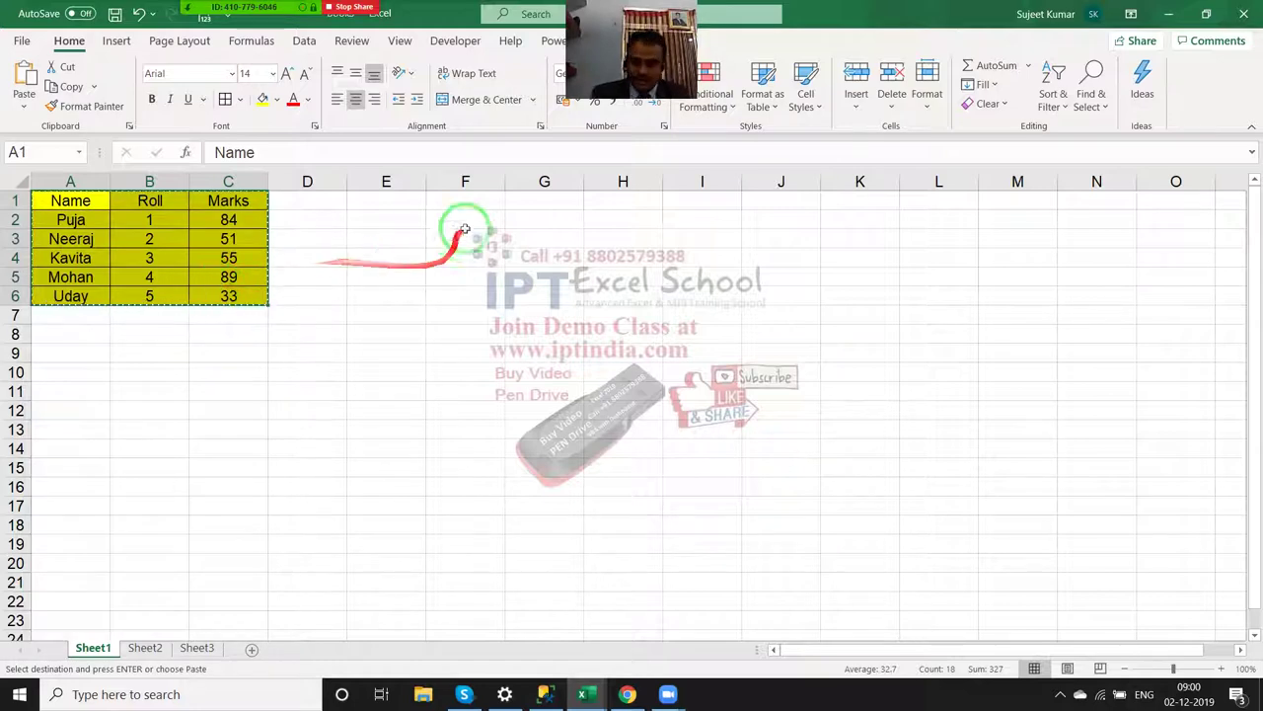
click(604, 205)
right_click(603, 202)
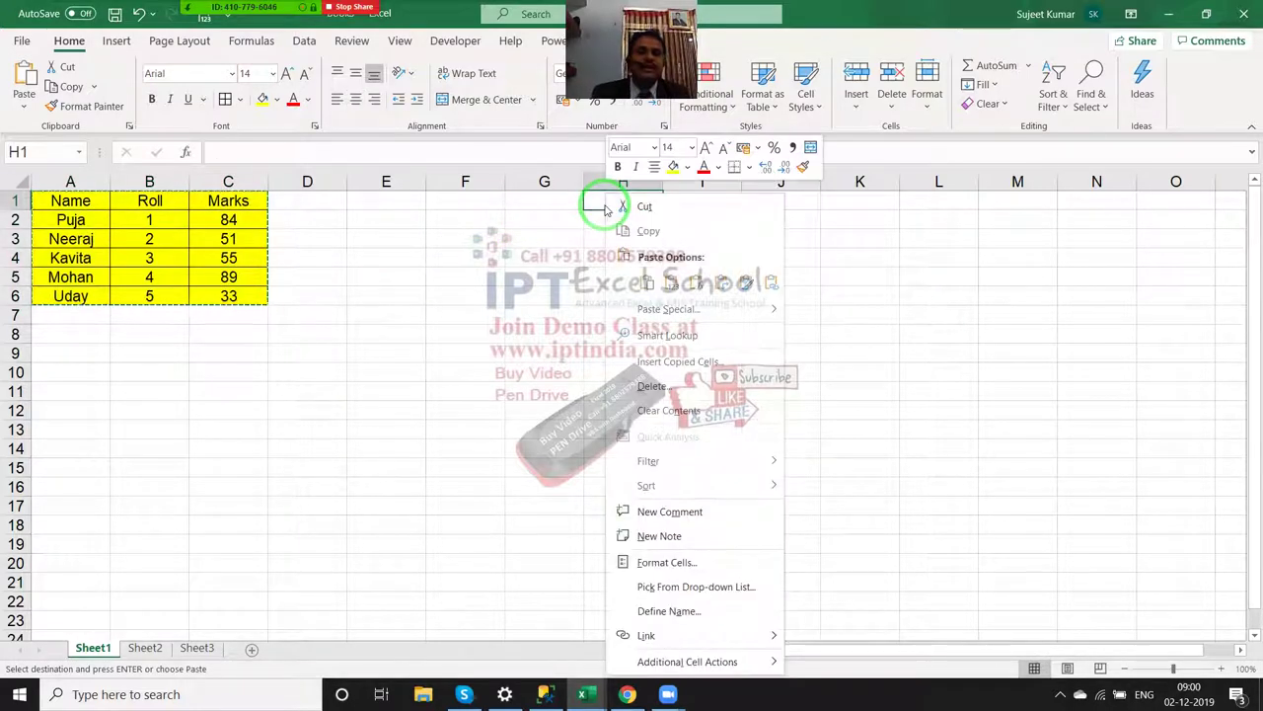
click(665, 309)
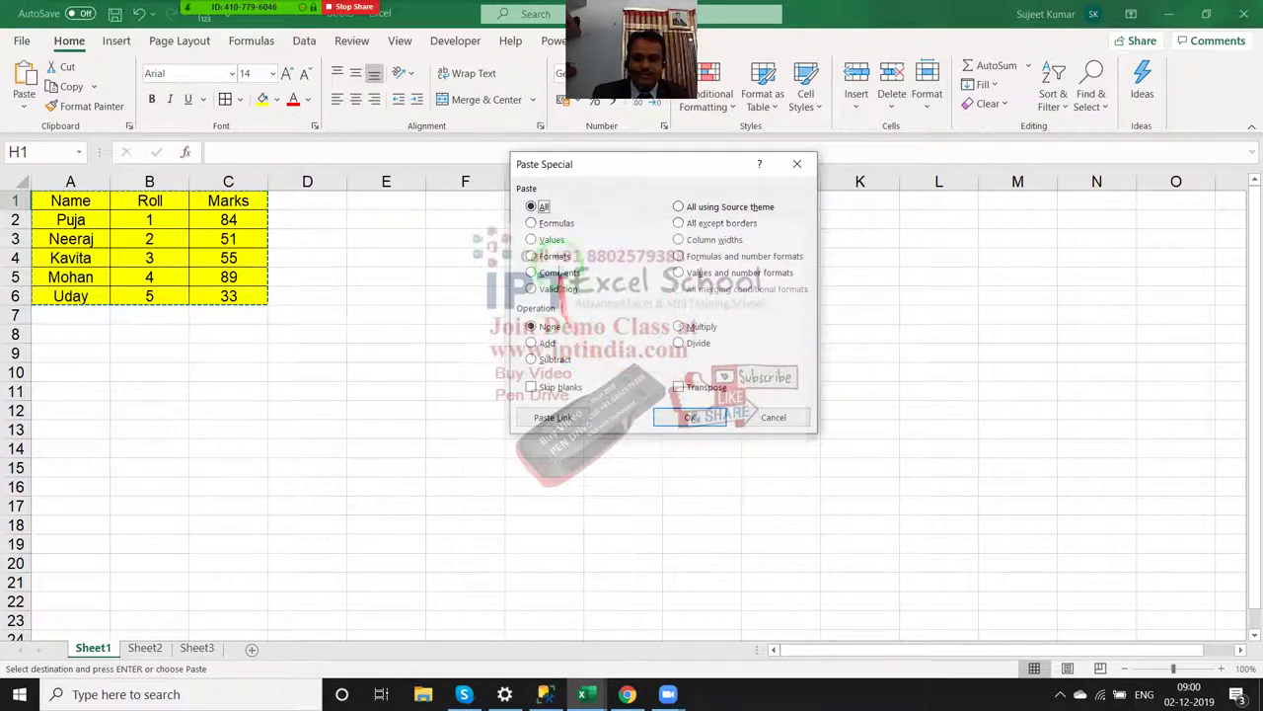
click(533, 240)
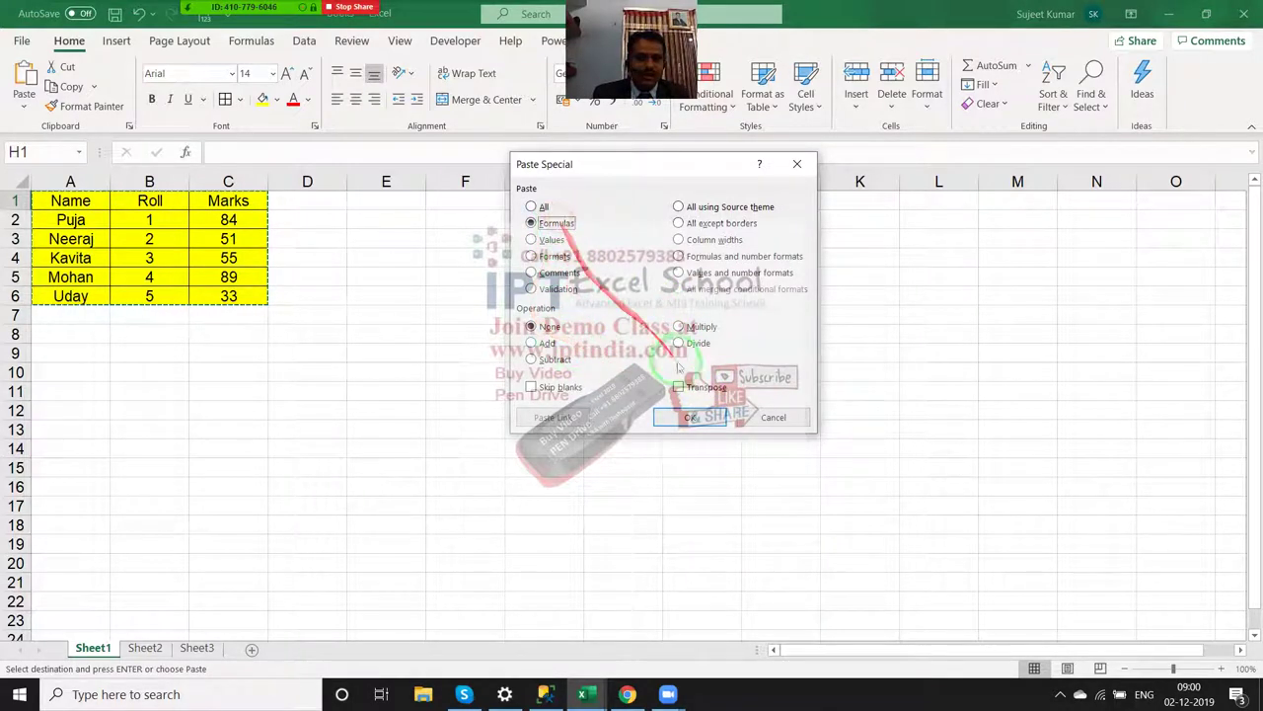
click(689, 416)
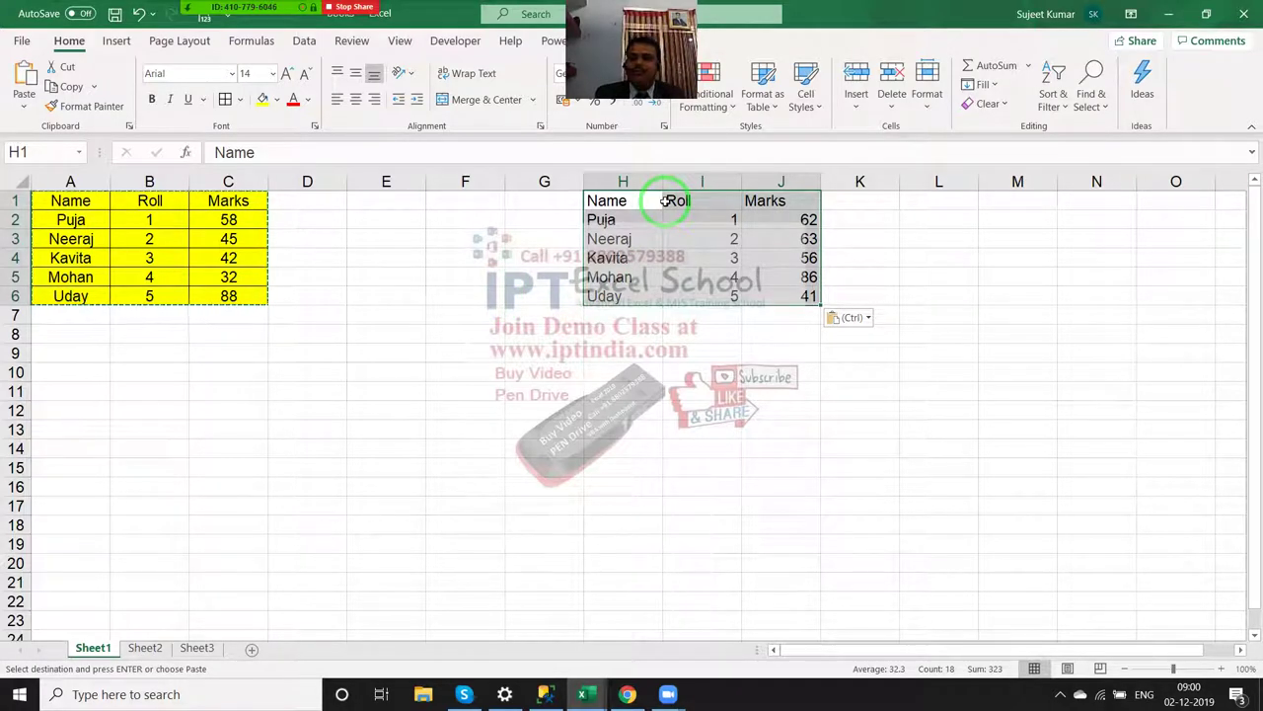
Step: Compare the H1 copy with the original, checking the B3 and C2 formulas
click(112, 199)
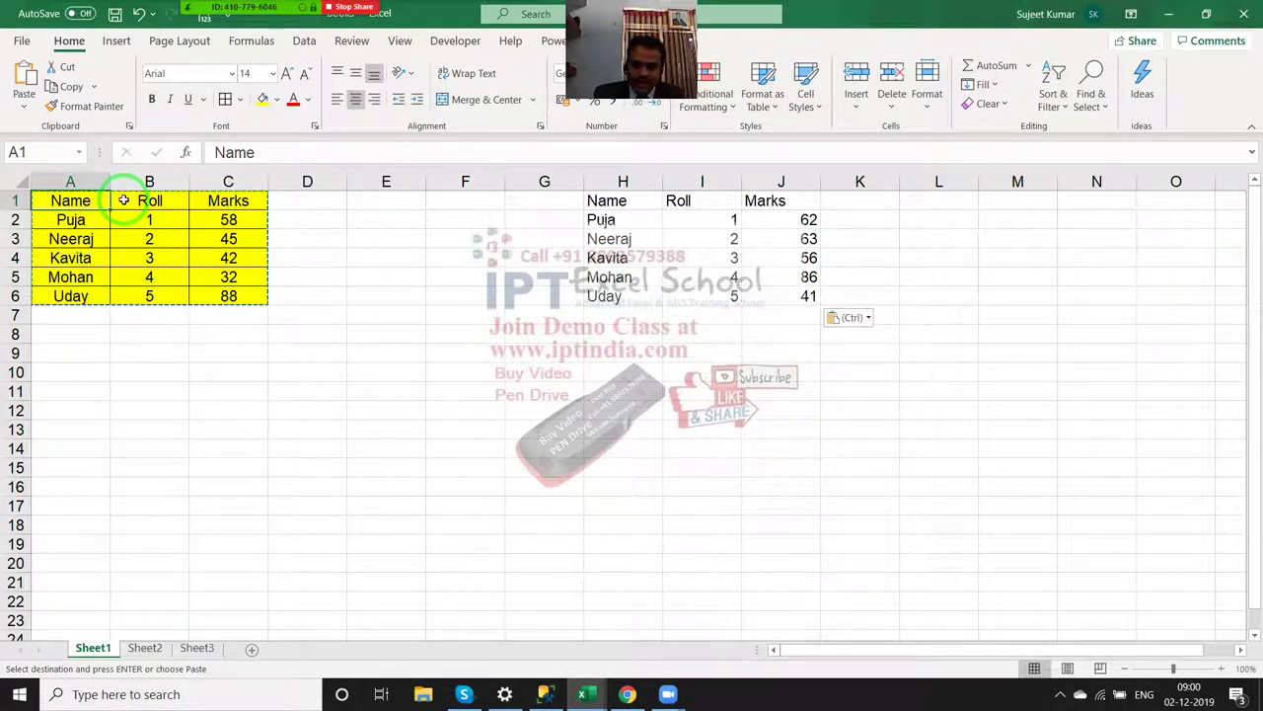
click(606, 198)
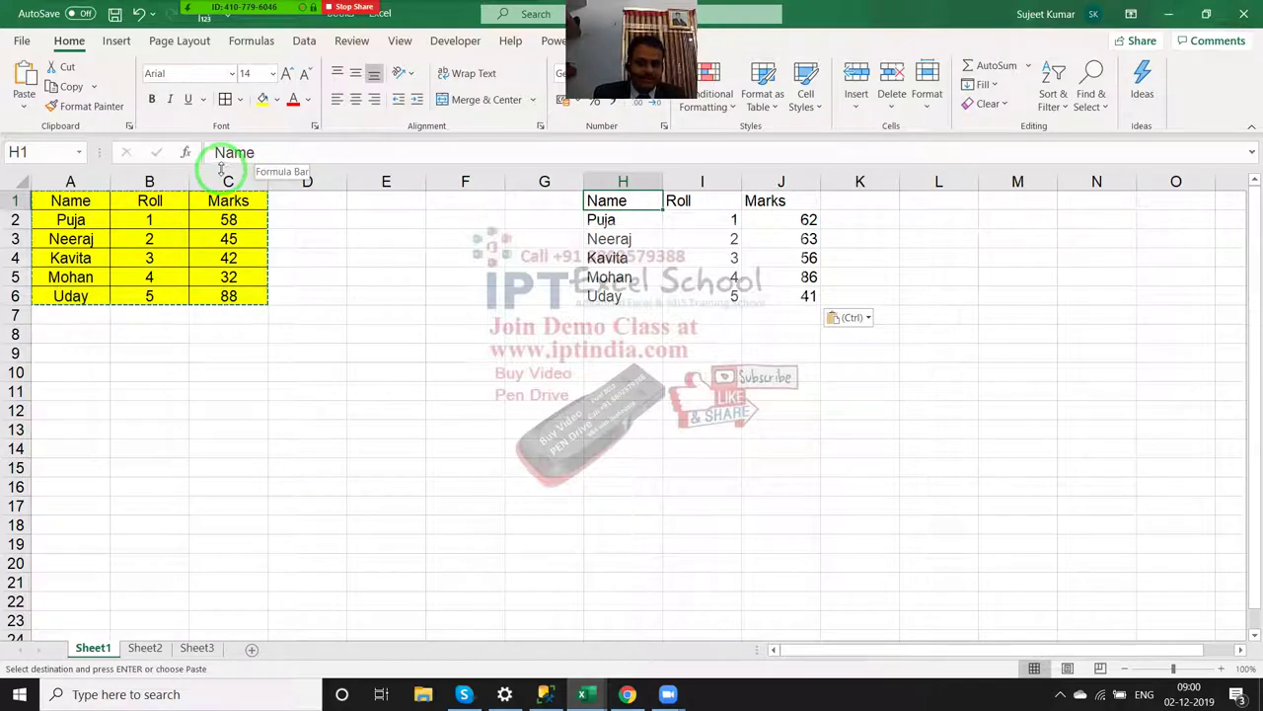
click(153, 236)
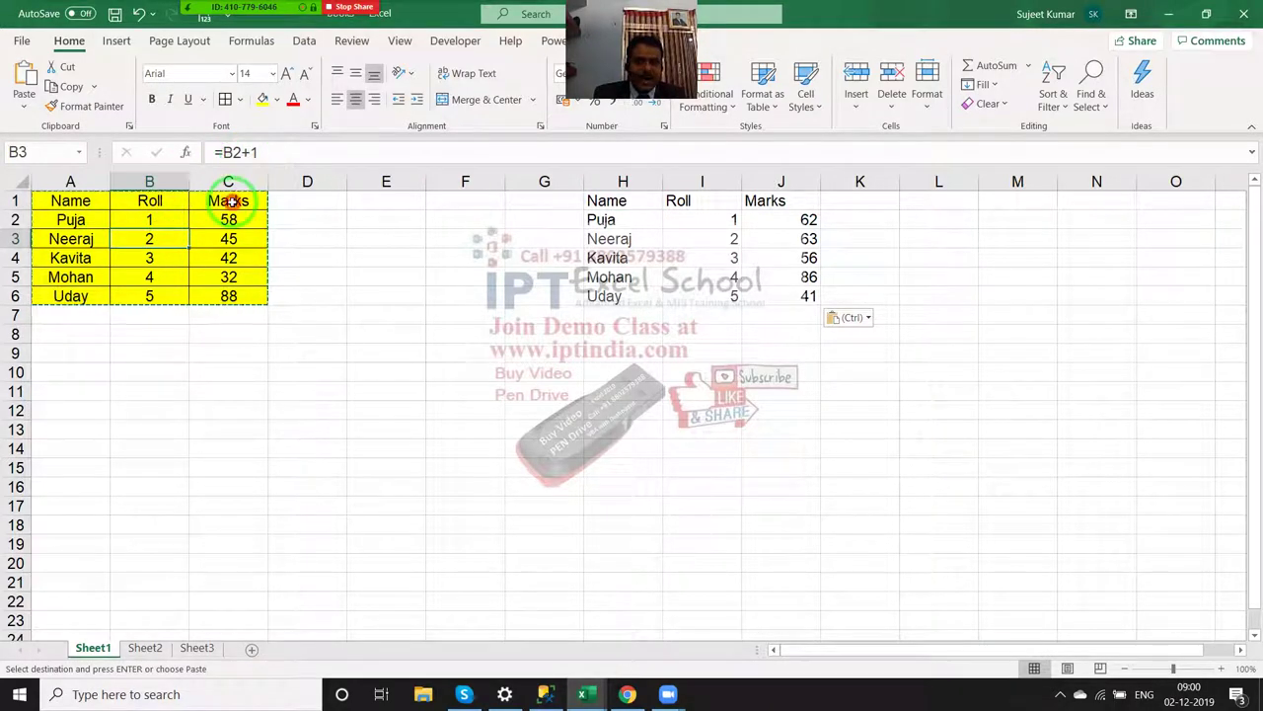
click(231, 201)
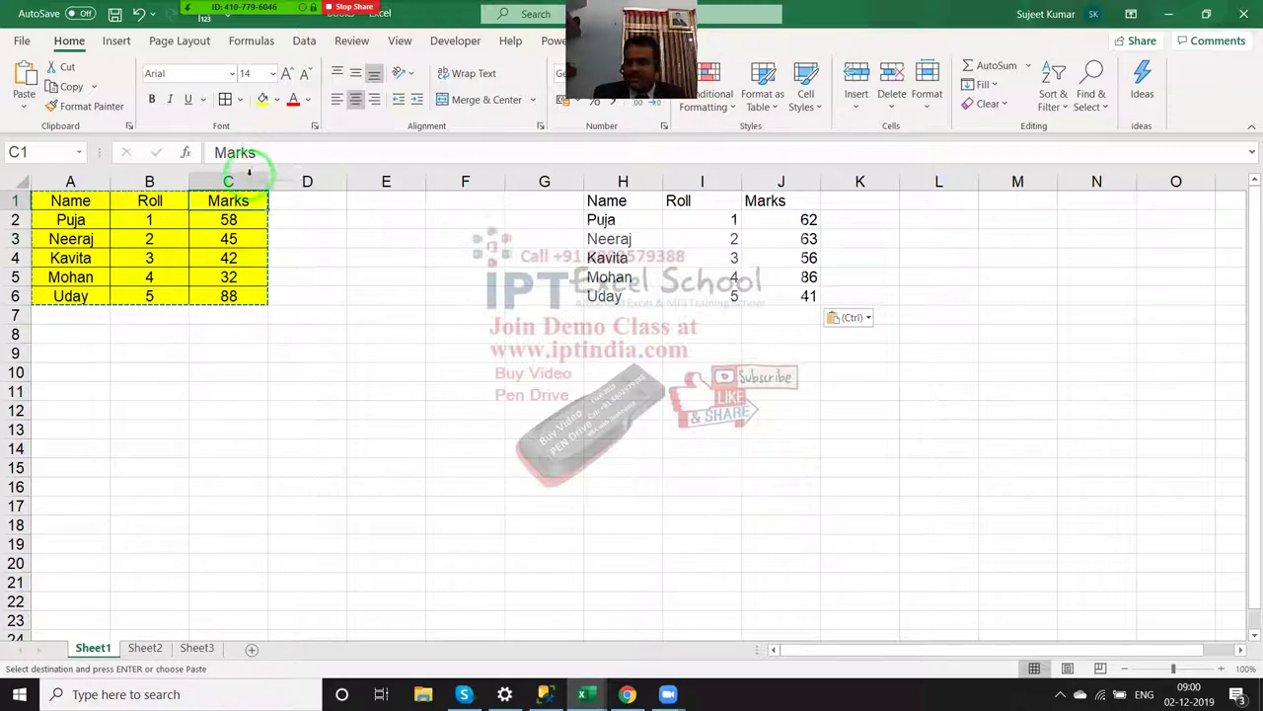
click(236, 223)
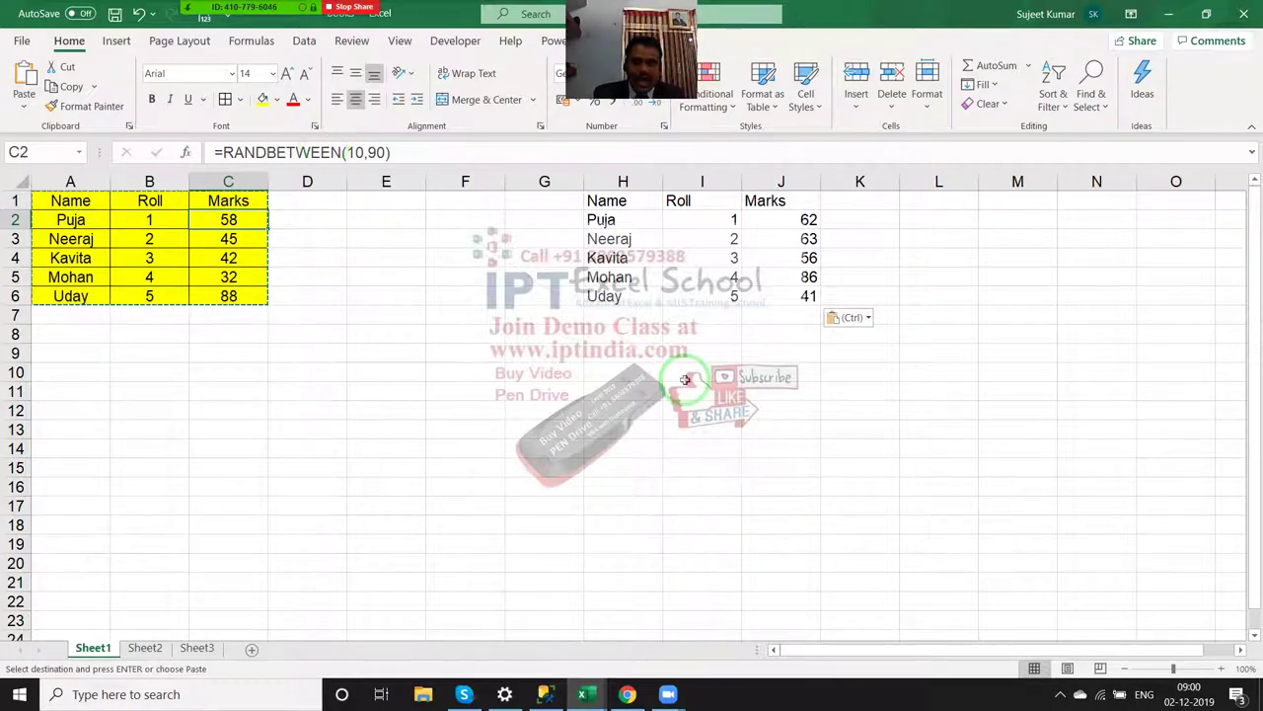
Step: Cancel the stray '5' entry in H9 and reselect the table A1:C6
click(642, 355)
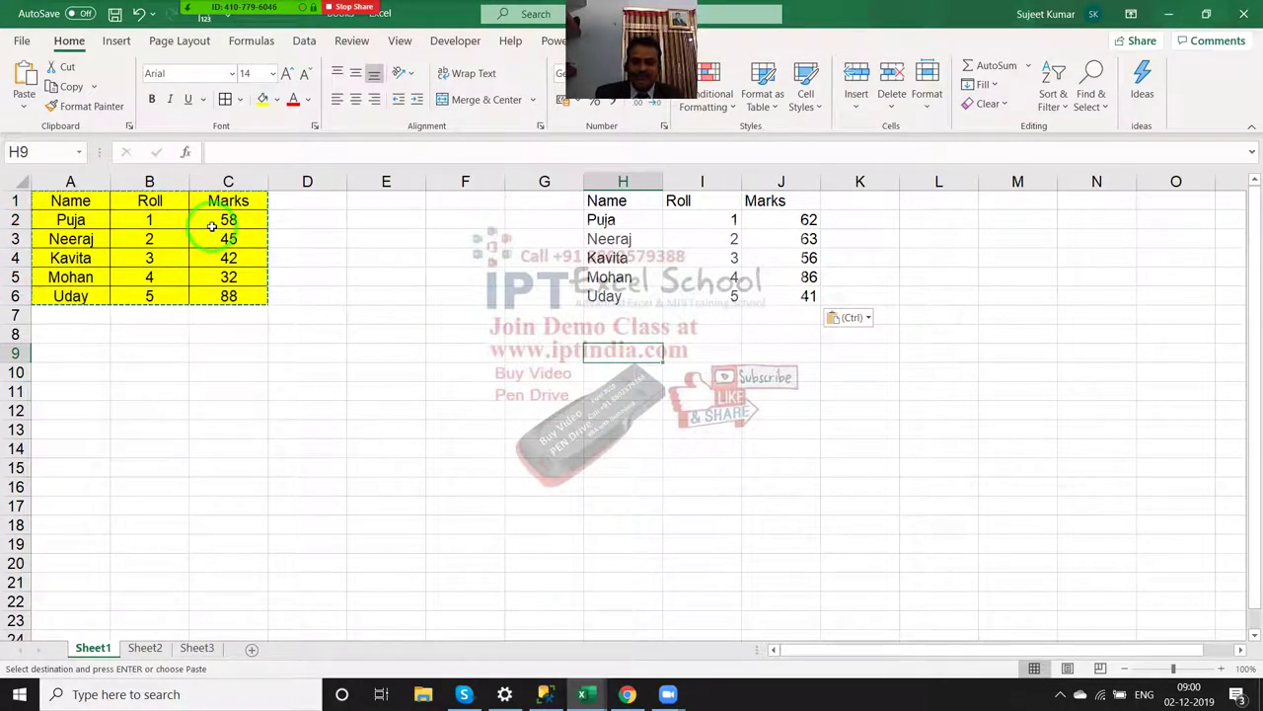
text(58)
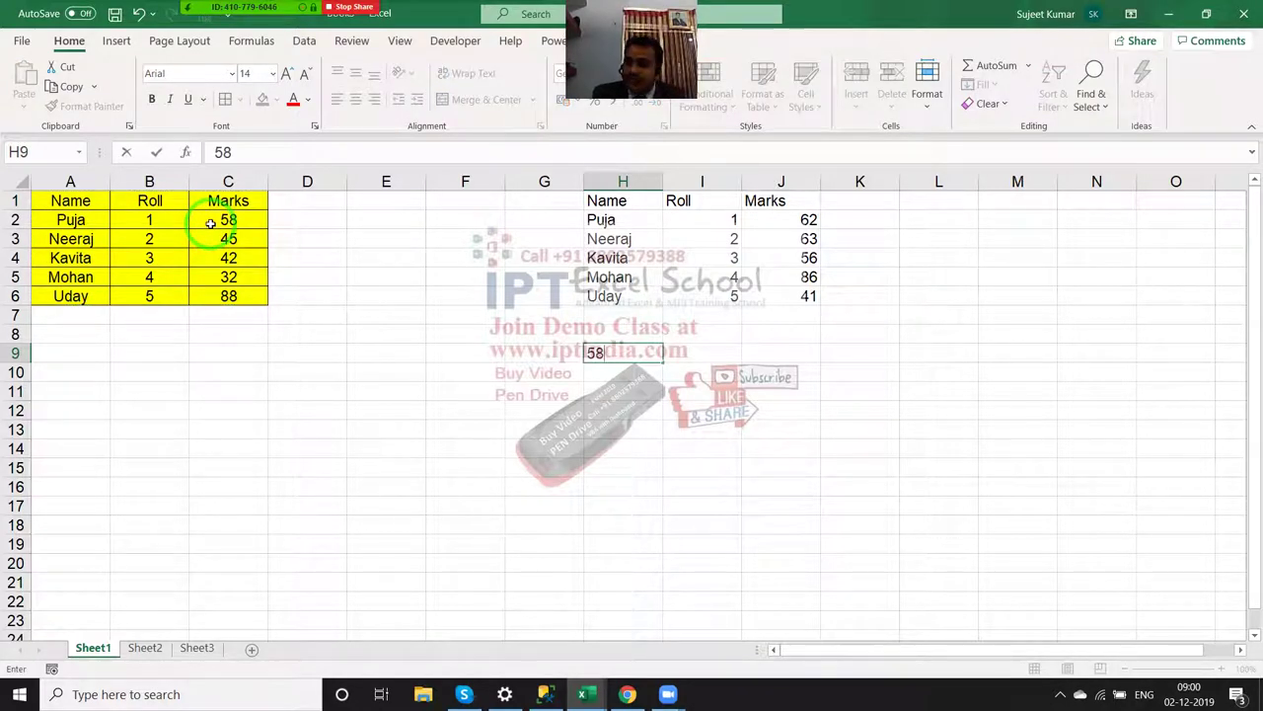
key(Escape)
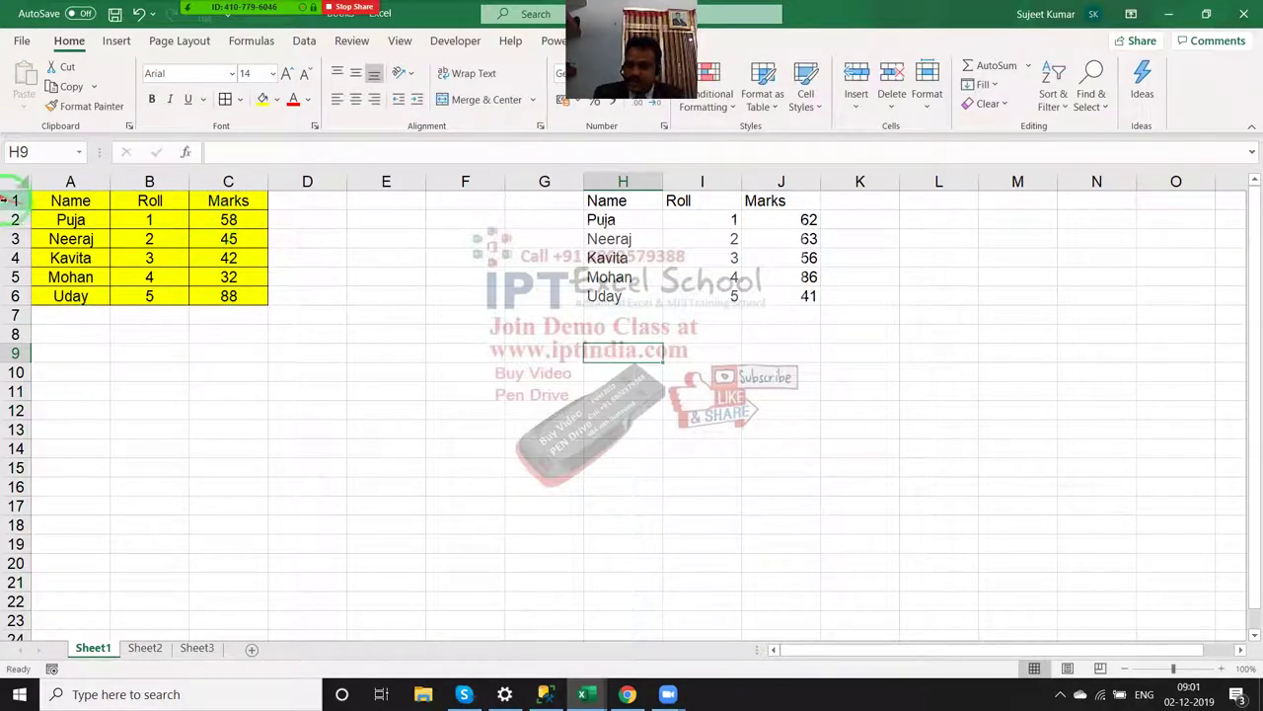
drag(70, 201, 221, 296)
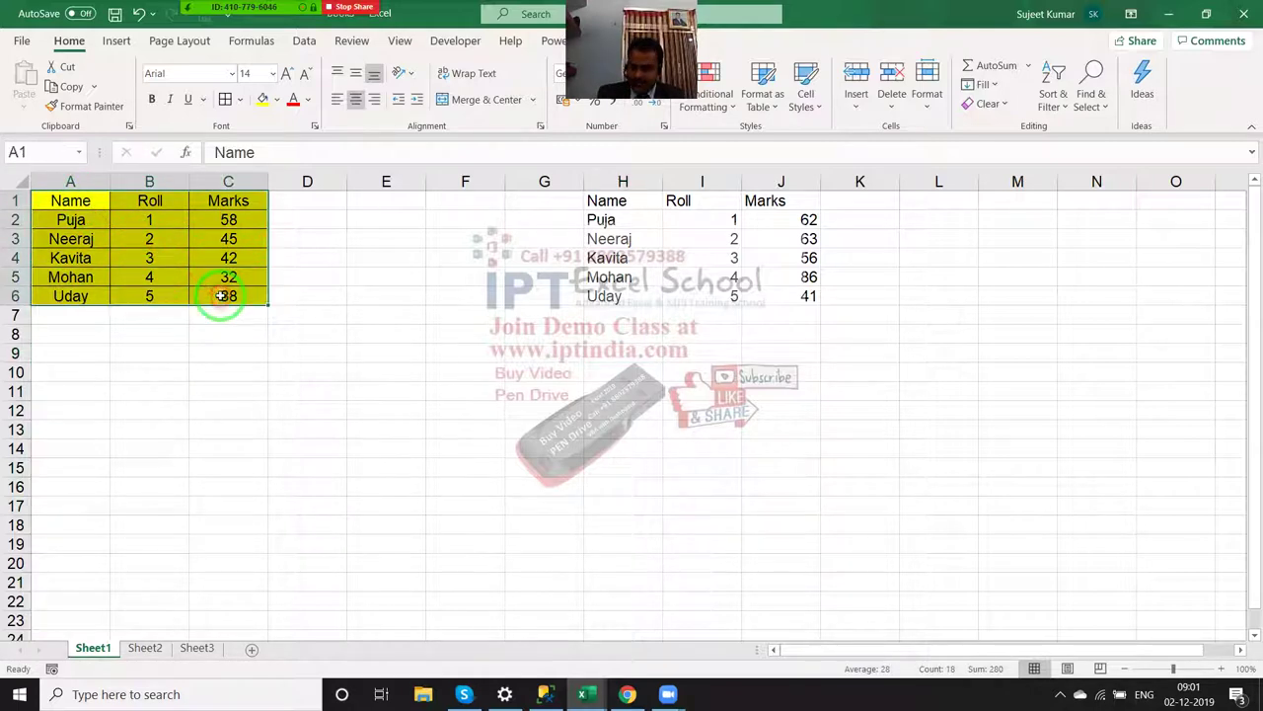
Step: Copy A1:C6 and Paste Special Values into H8 as a static copy
key(ctrl+c)
click(600, 335)
right_click(602, 338)
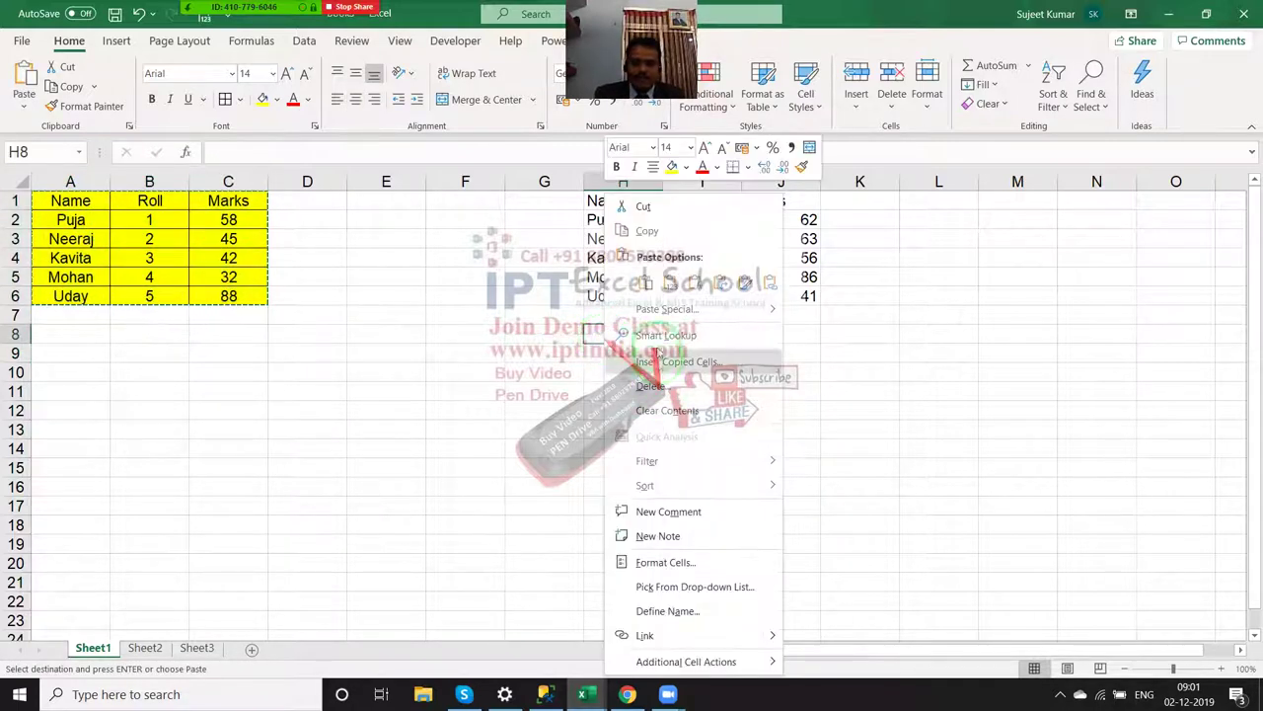
click(657, 309)
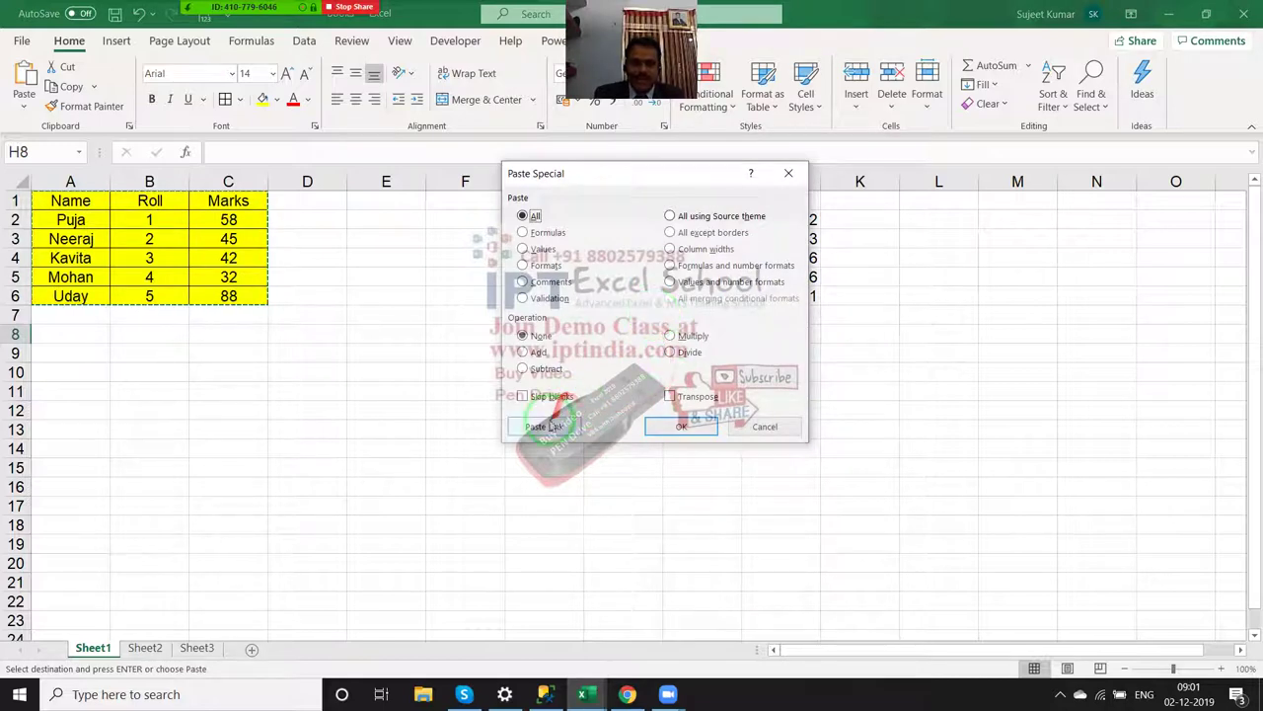
click(541, 249)
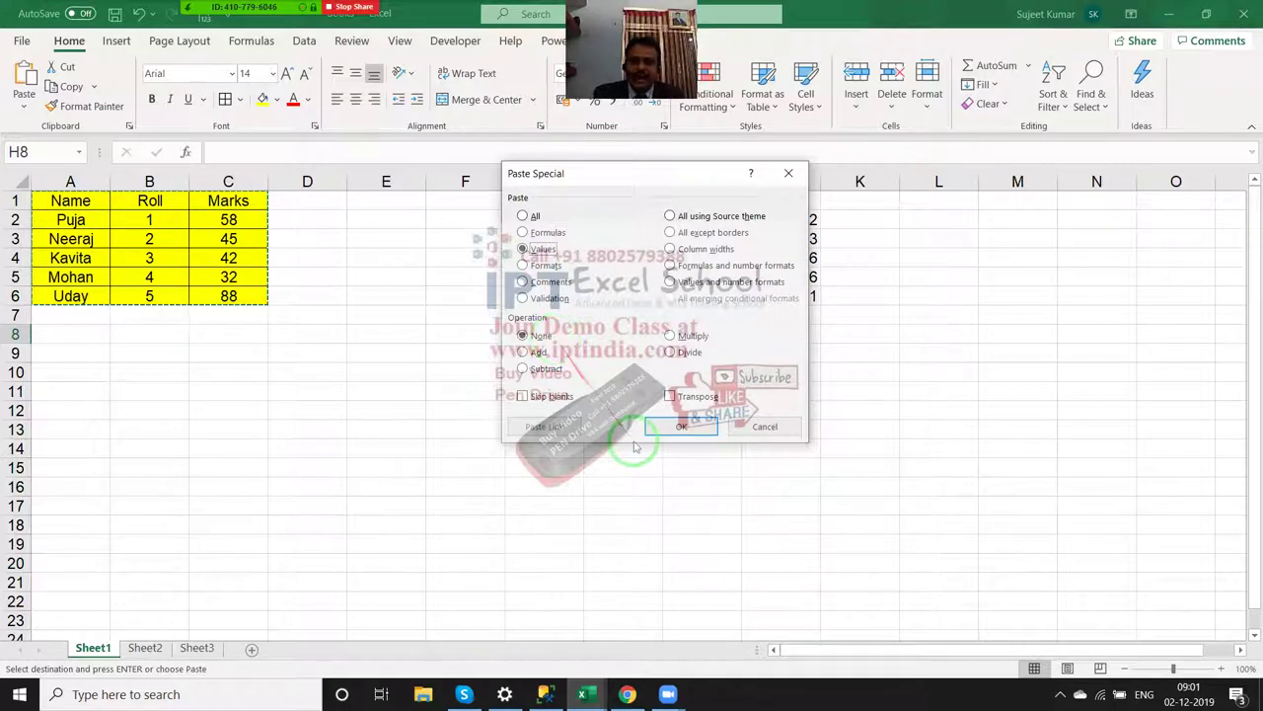
click(665, 429)
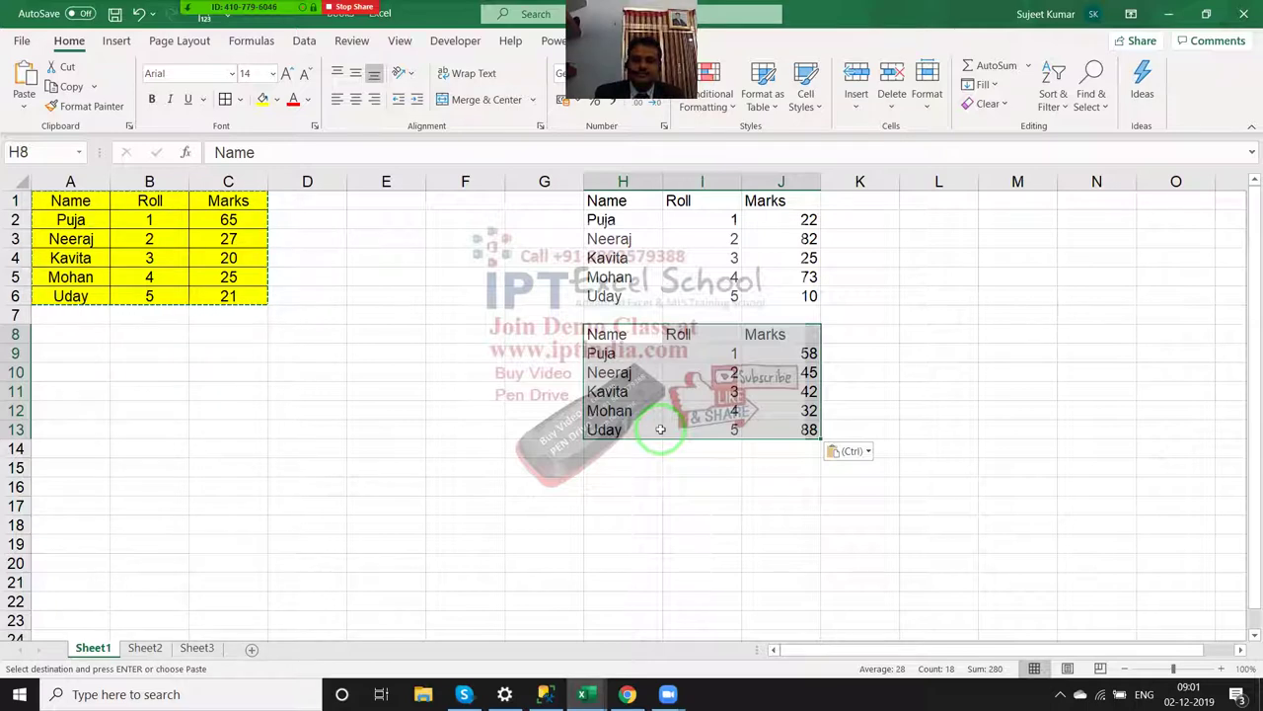
click(794, 369)
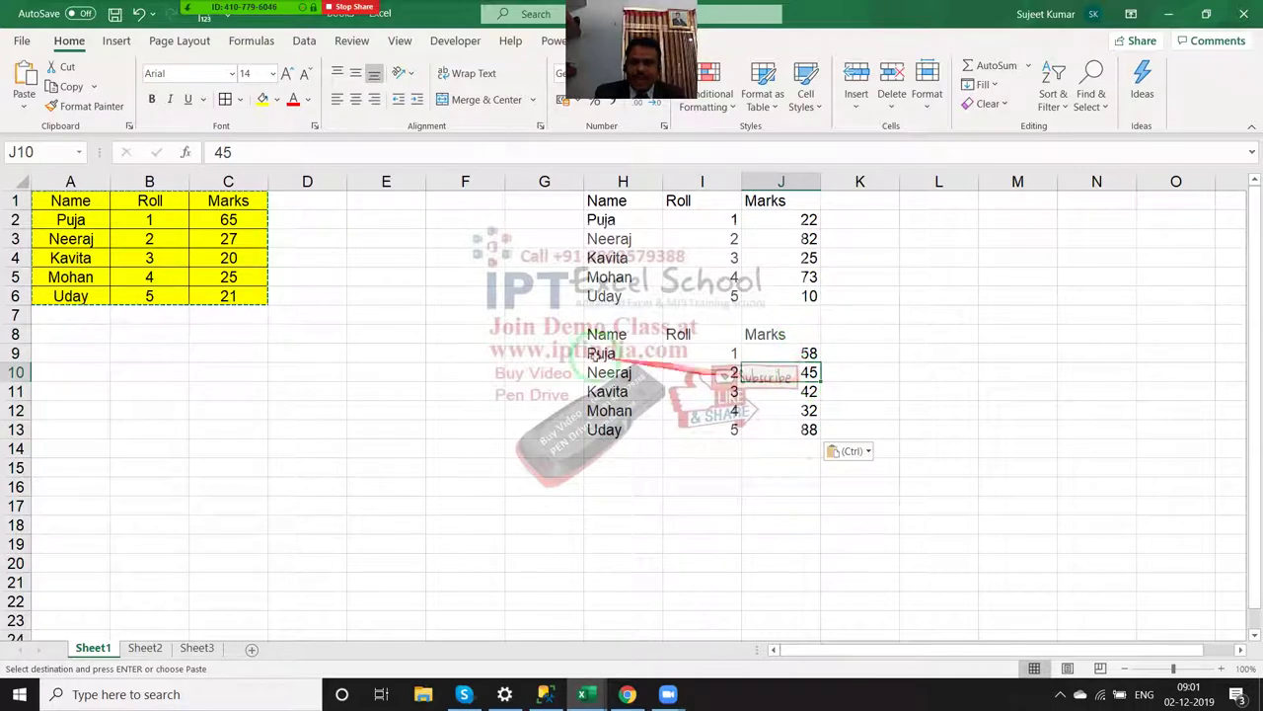
click(808, 412)
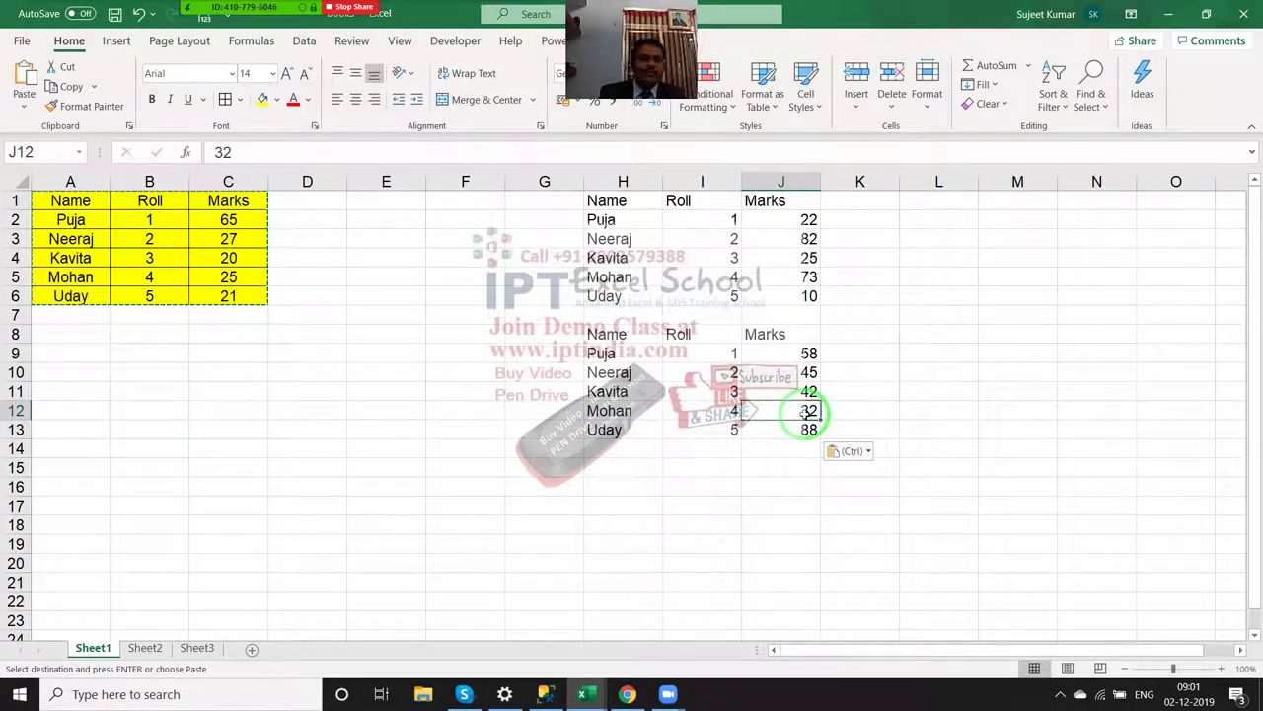
click(802, 296)
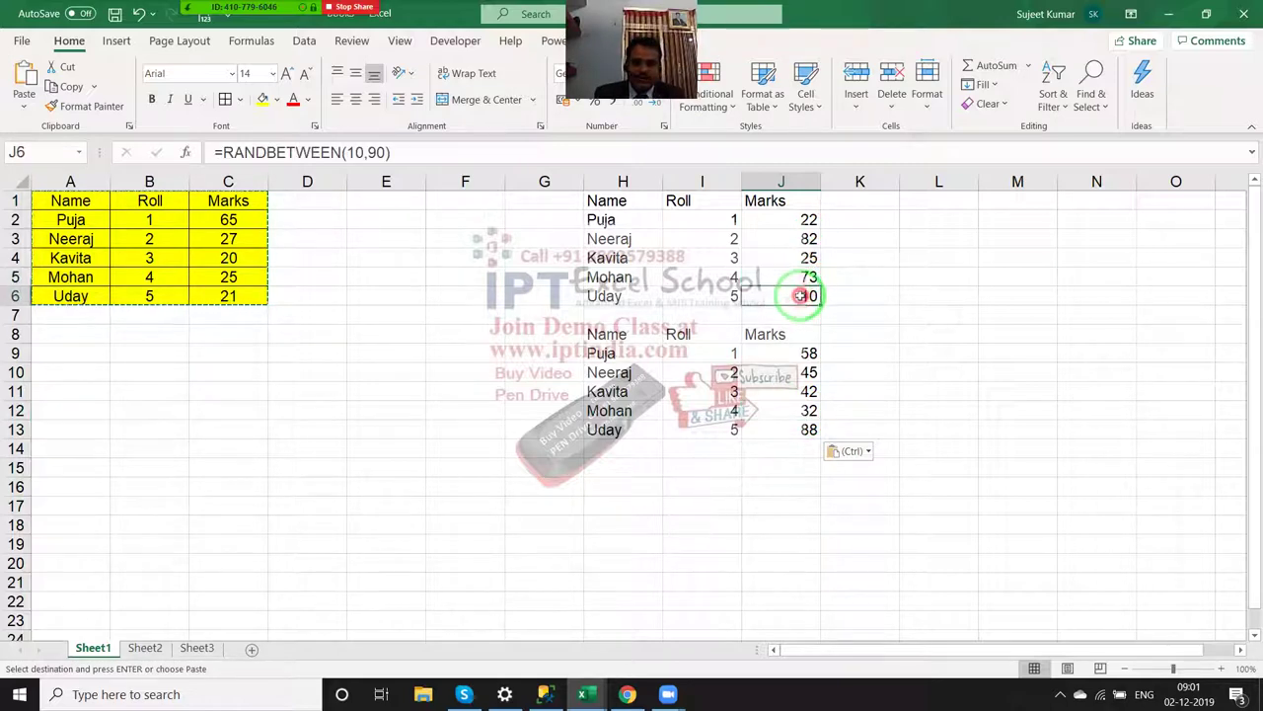
drag(801, 296, 808, 221)
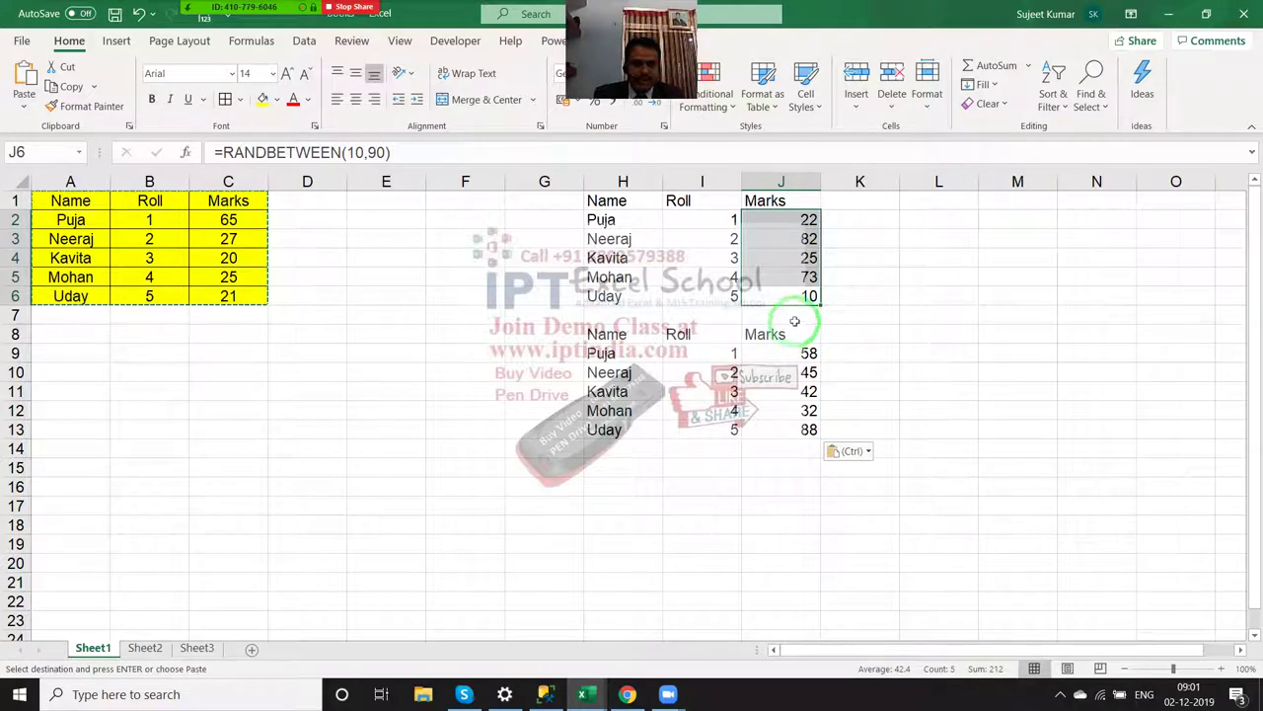
drag(821, 280, 933, 263)
click(991, 233)
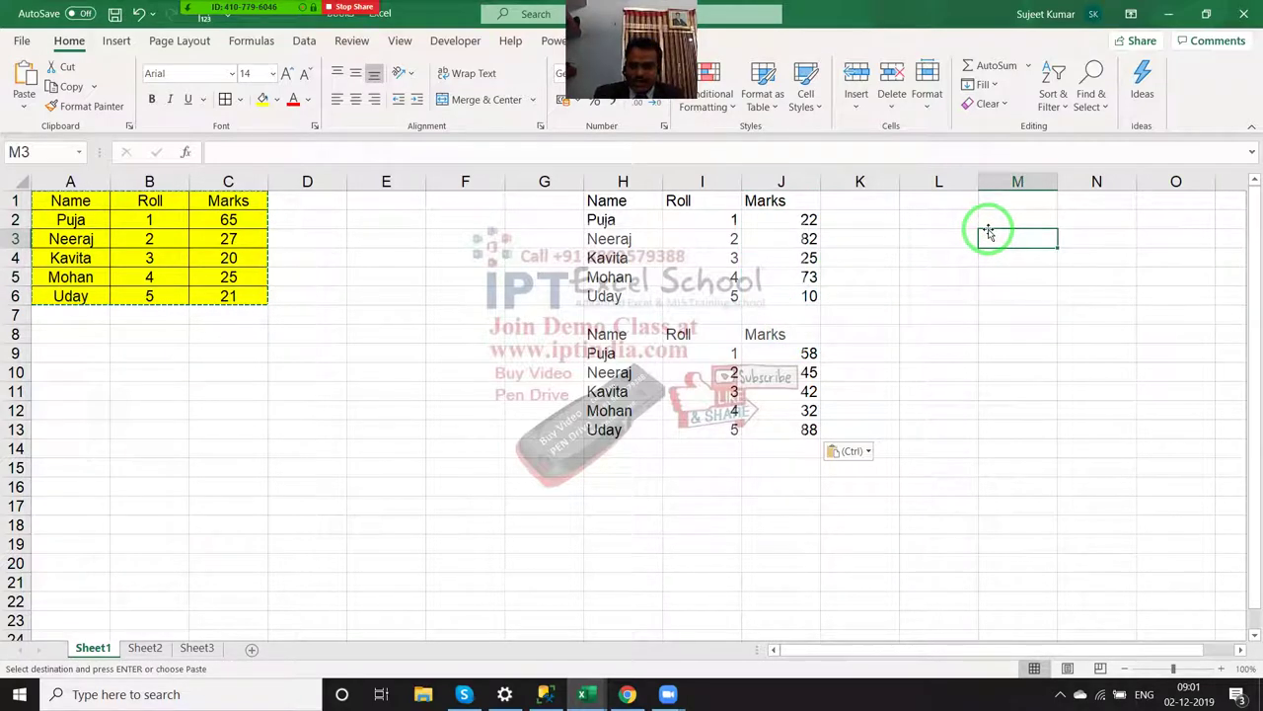
Step: Copy J2:J6 and paste it back over itself as values only
drag(797, 219, 786, 295)
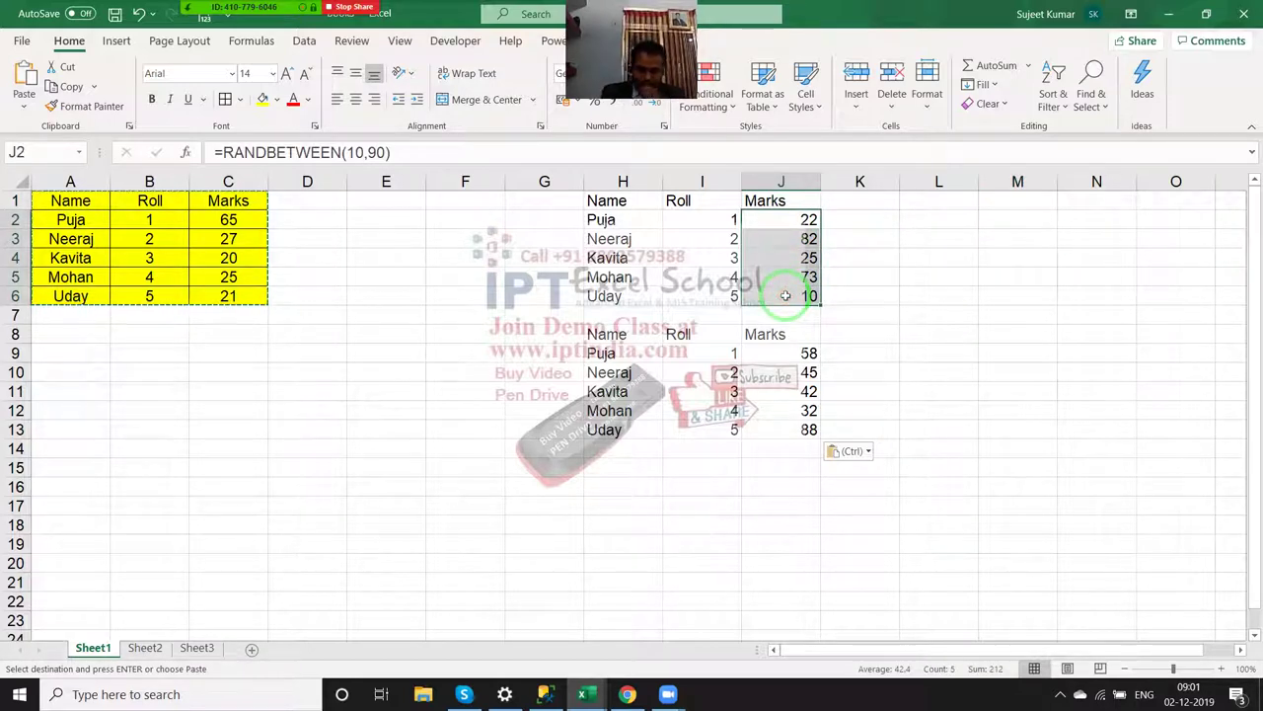
key(ctrl+c)
right_click(790, 277)
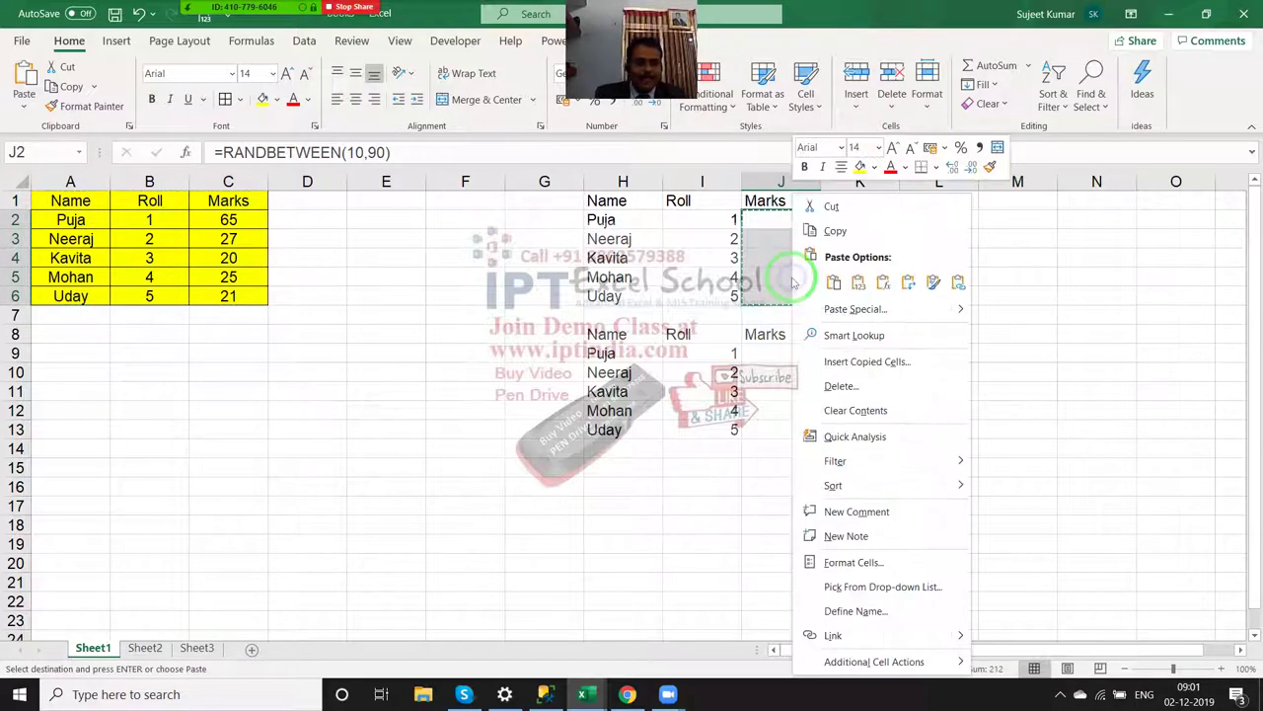
click(829, 307)
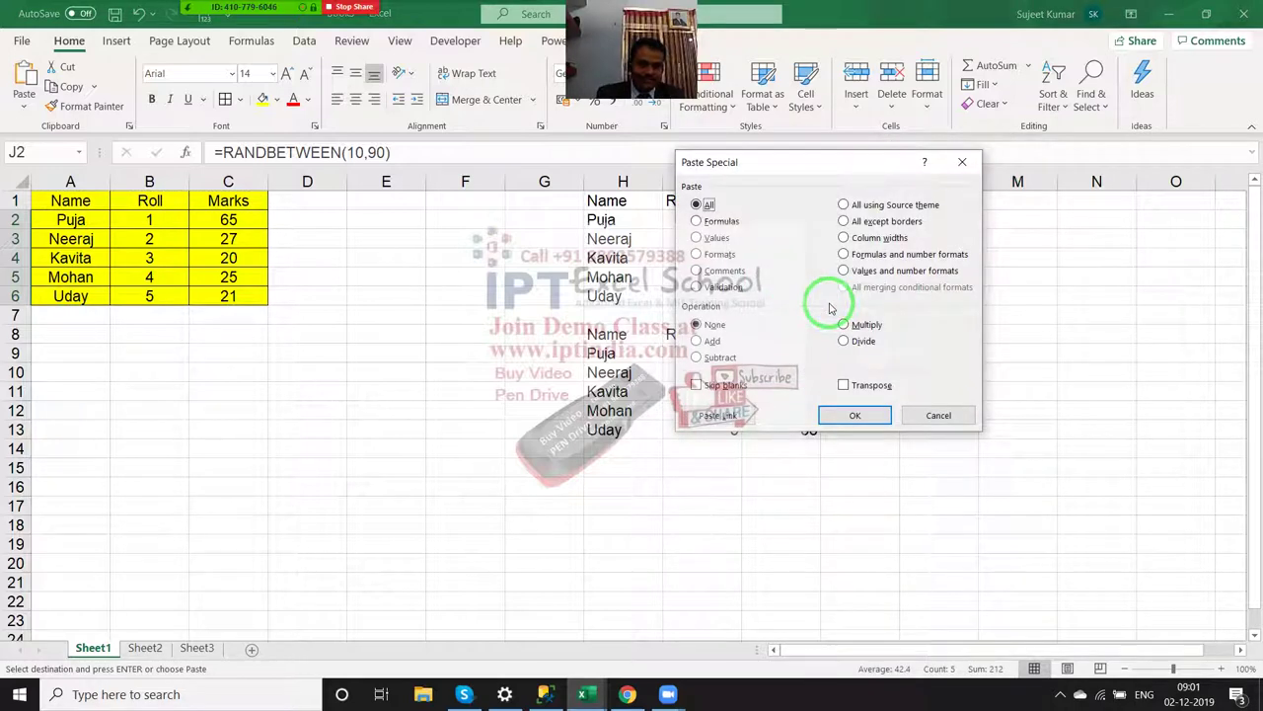
click(712, 244)
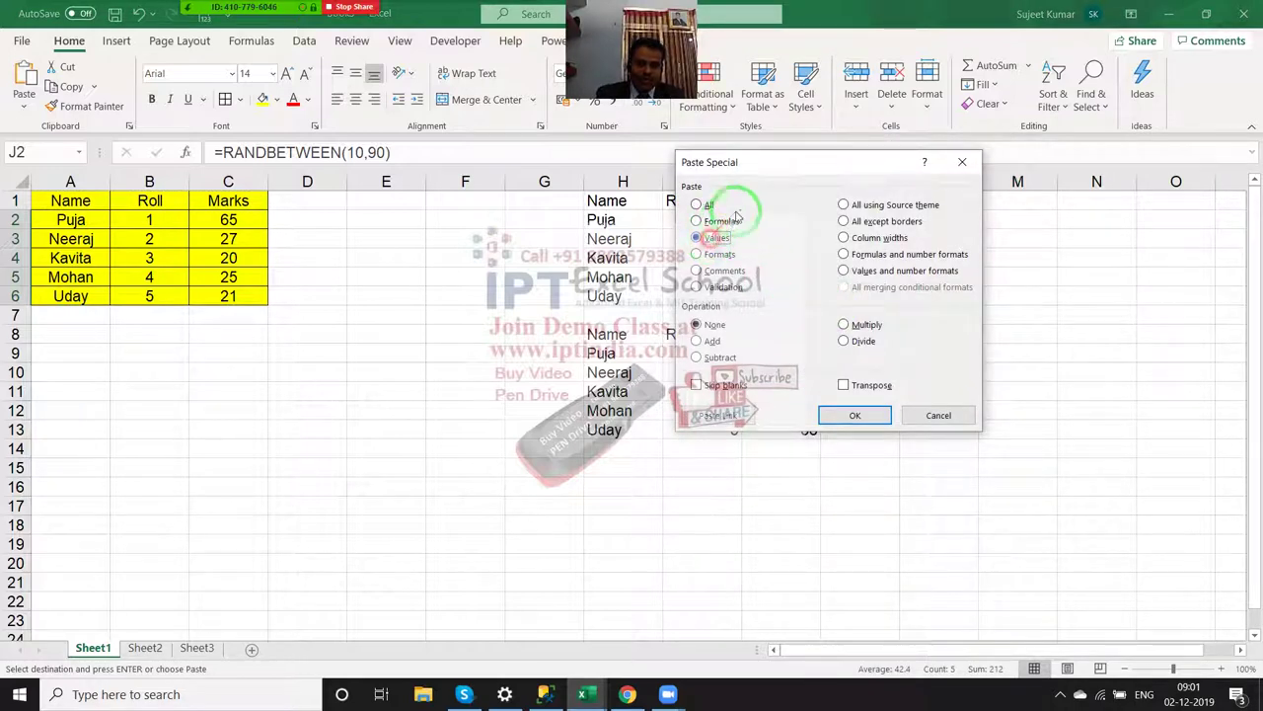
mouse_move(776, 164)
mouse_down()
mouse_move(1032, 178)
mouse_move(940, 164)
mouse_up()
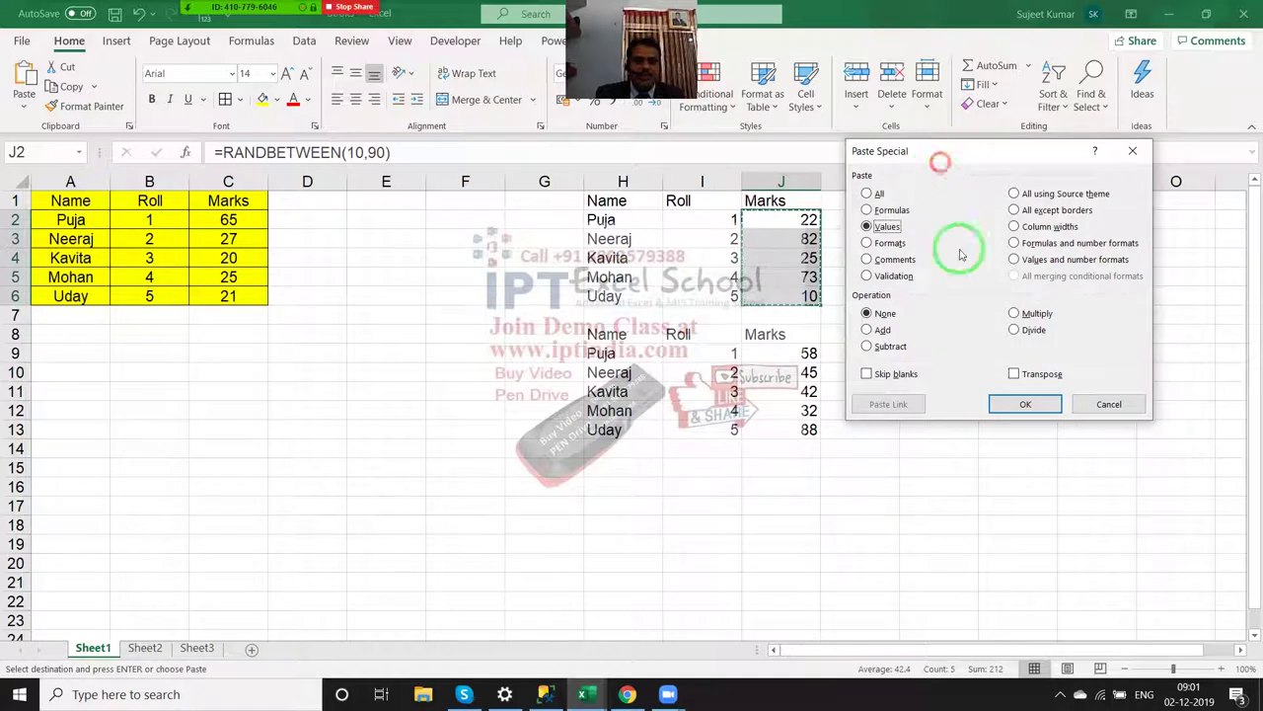
click(1026, 404)
Step: Check that J4, J11, J9 and the original yellow table now hold fixed numbers
click(779, 254)
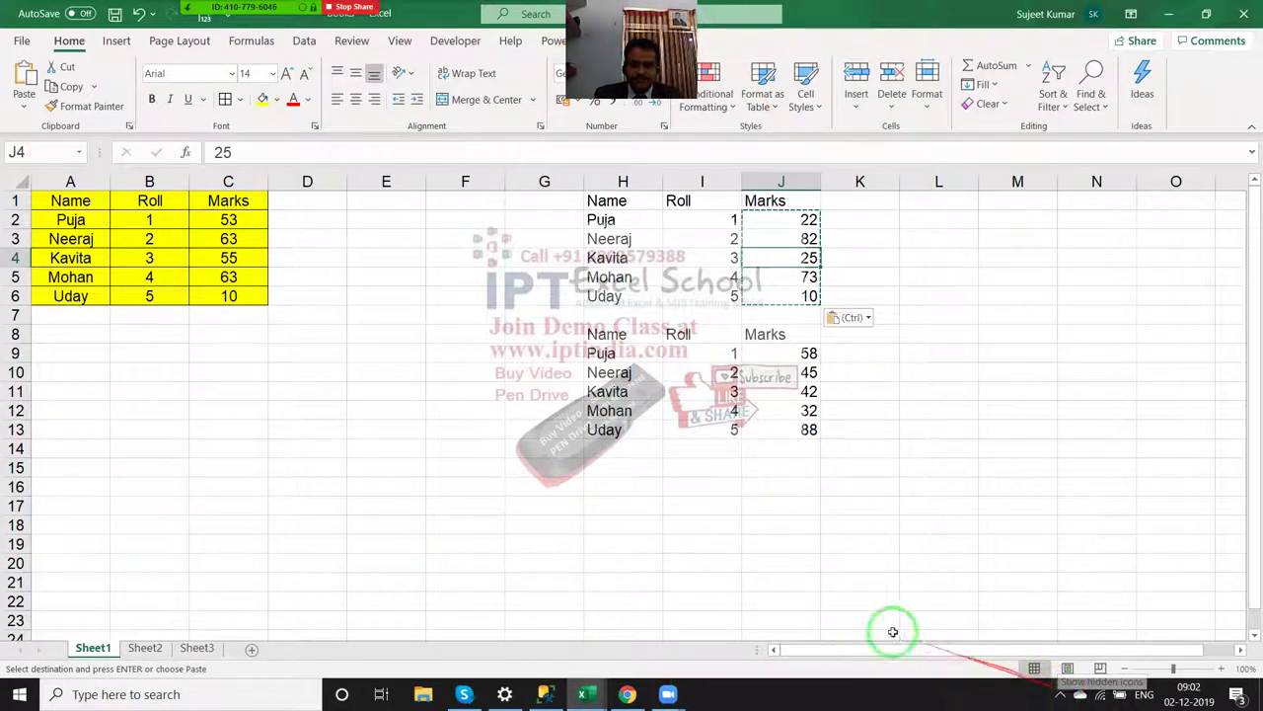
click(726, 481)
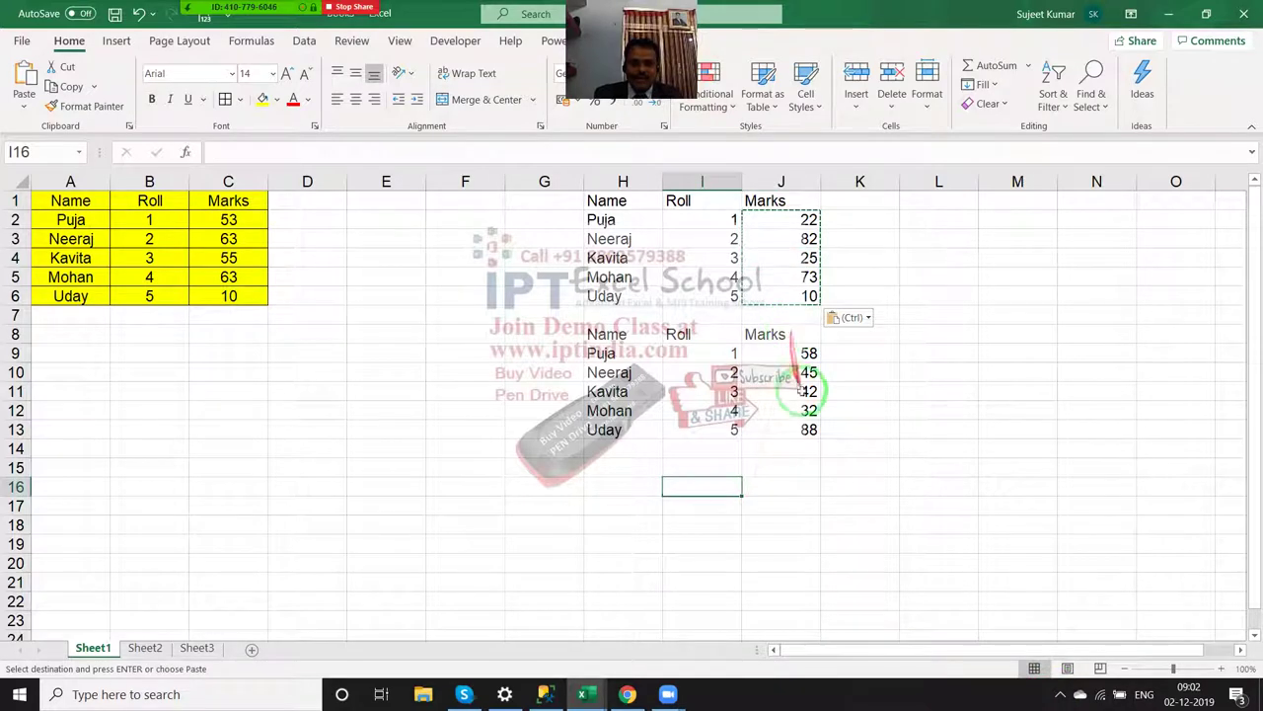
click(812, 391)
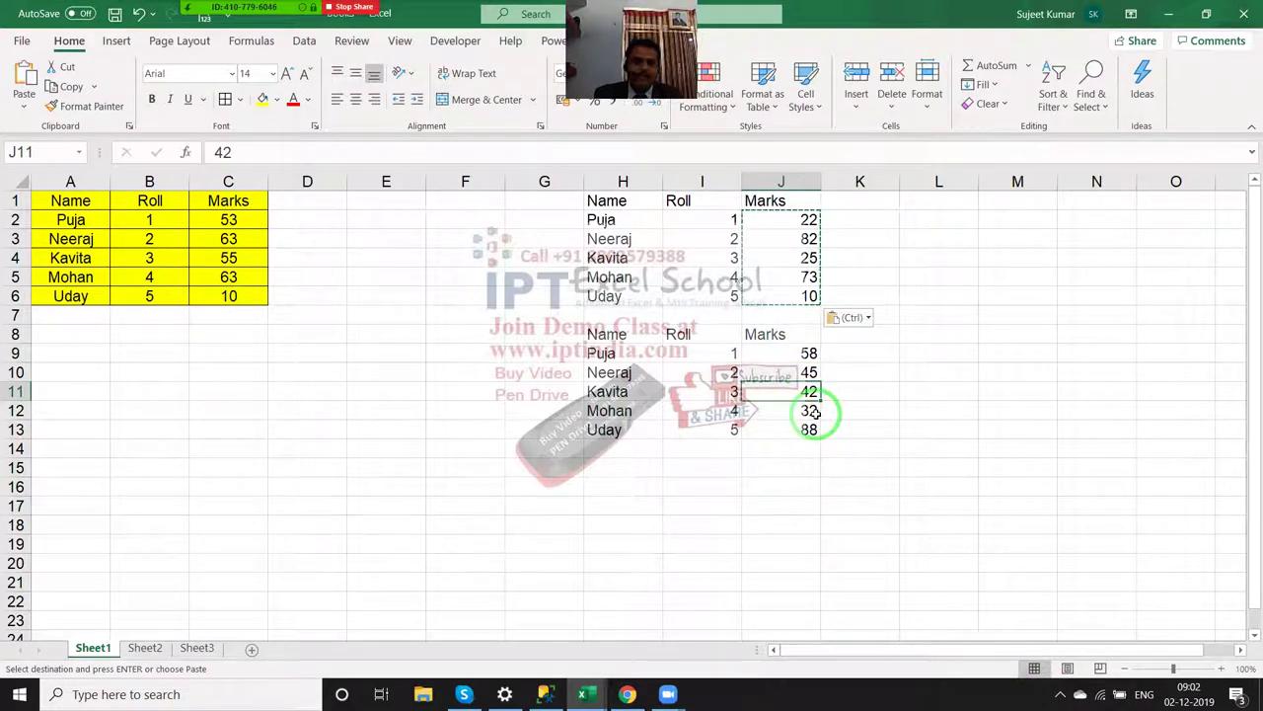
mouse_move(104, 198)
mouse_down()
mouse_move(241, 277)
mouse_move(245, 297)
mouse_up()
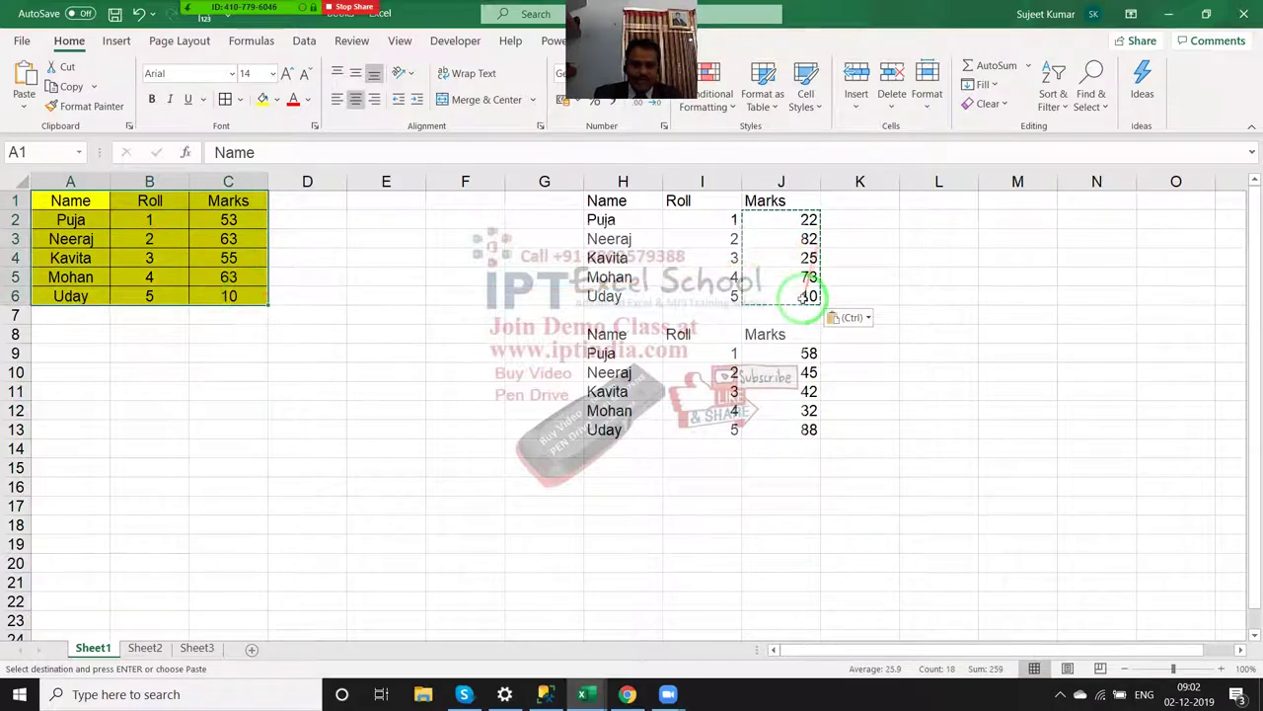
click(794, 358)
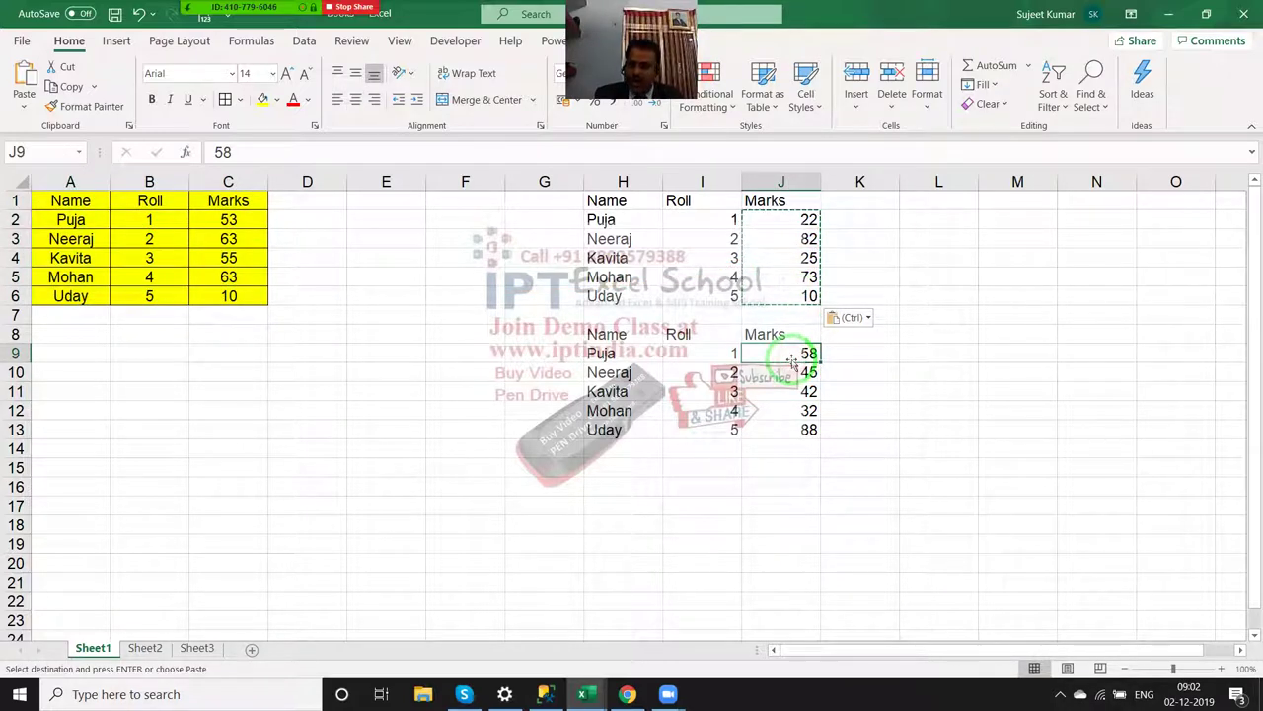
click(291, 278)
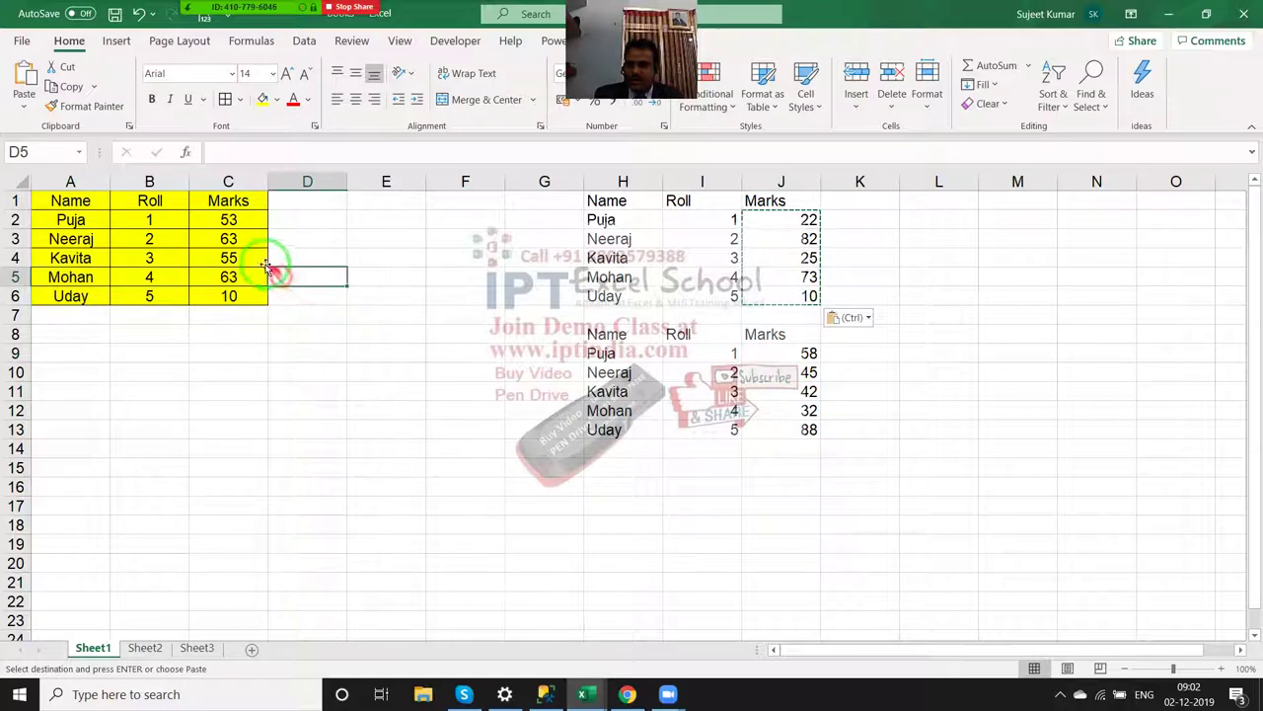
Step: Open the Excelforum competition dashboard workbook from File's Recent workbooks list
click(18, 42)
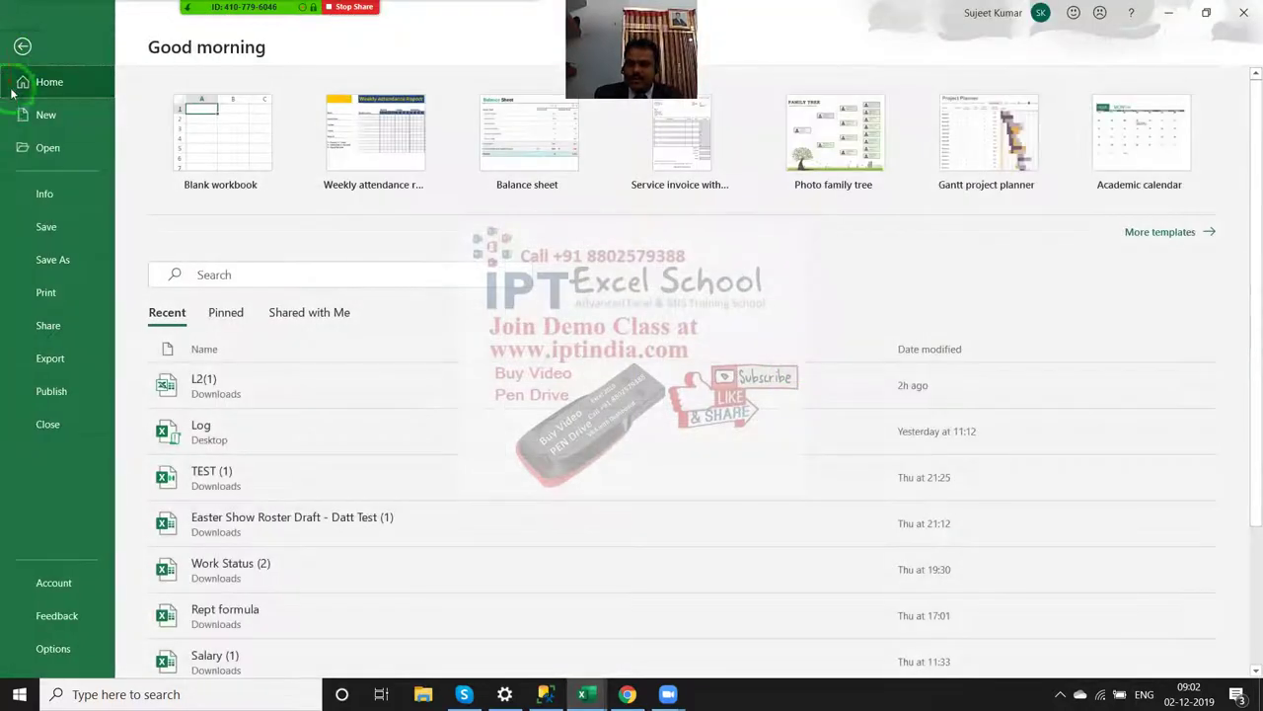
click(54, 158)
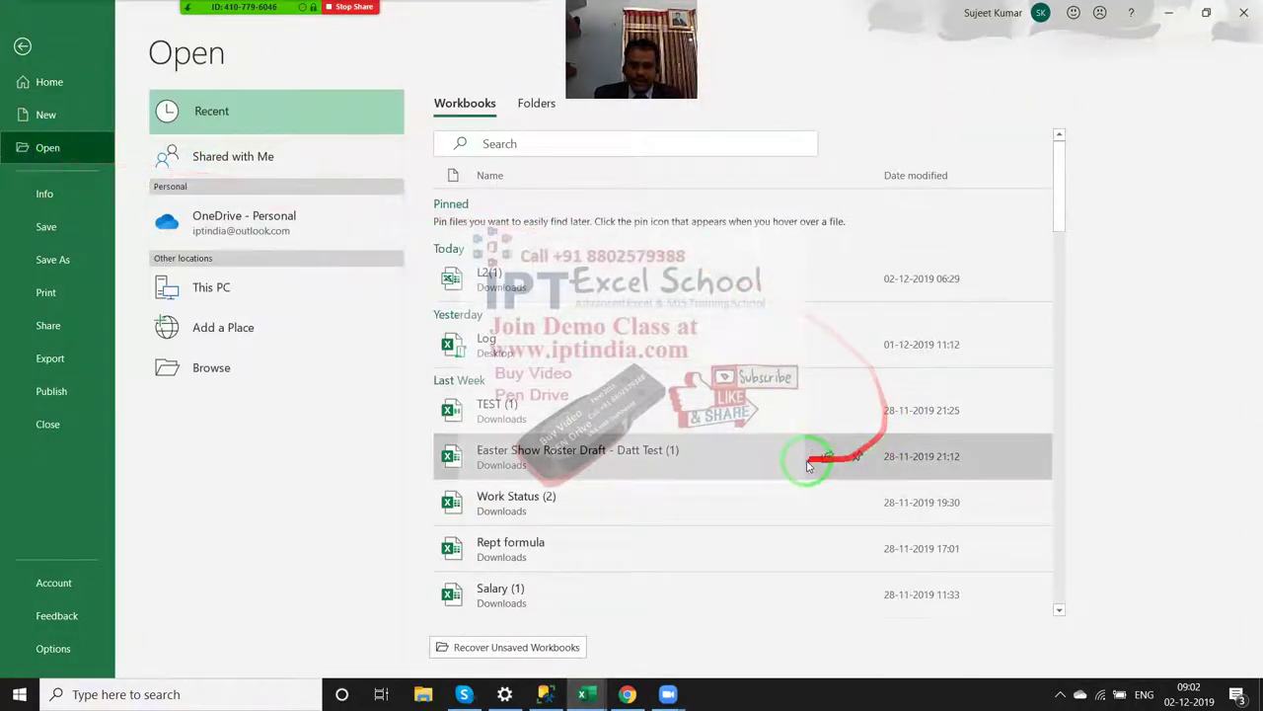
scroll(765, 494, down, 1)
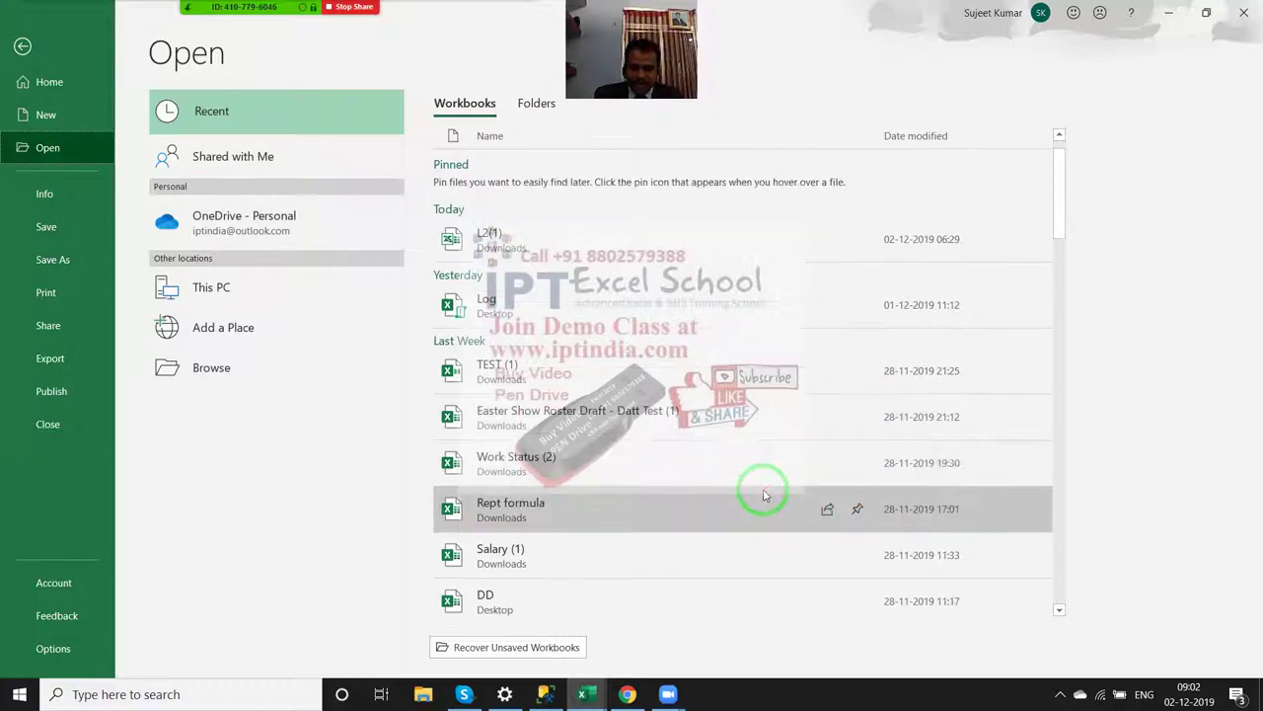
scroll(765, 494, down, 1)
scroll(765, 494, down, 2)
scroll(765, 493, down, 3)
scroll(765, 493, down, 2)
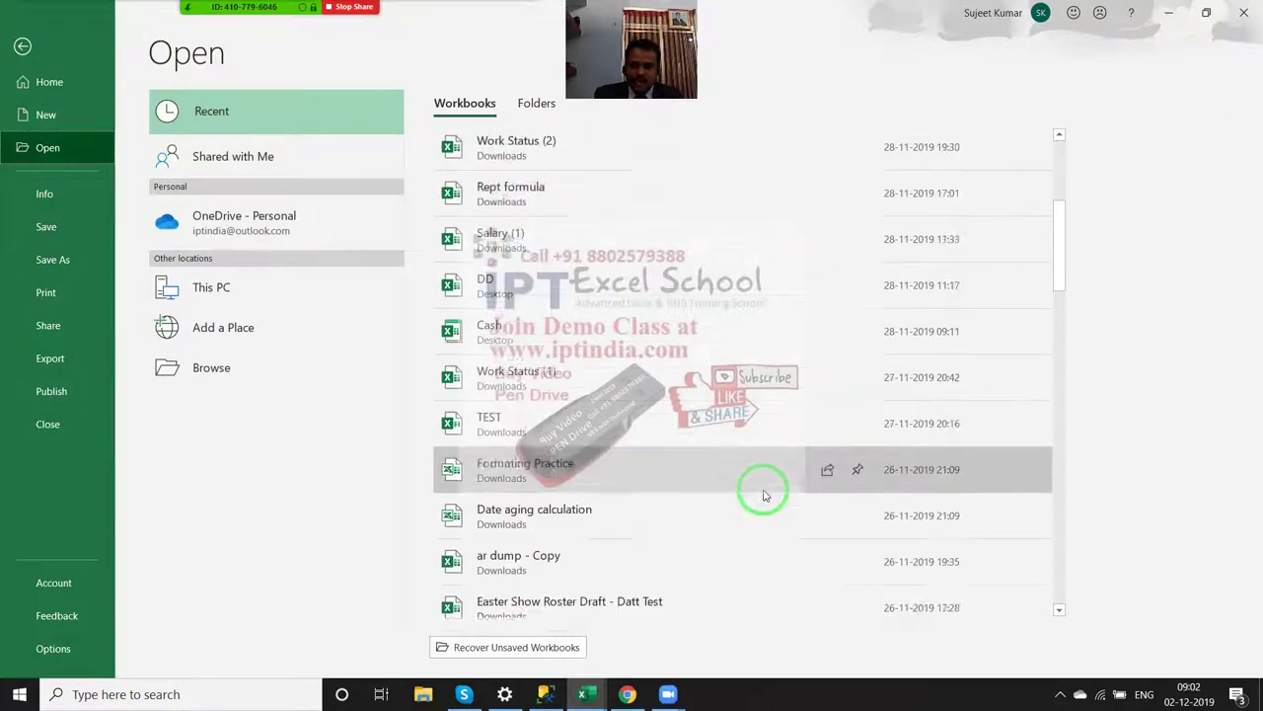
scroll(765, 493, down, 2)
click(740, 564)
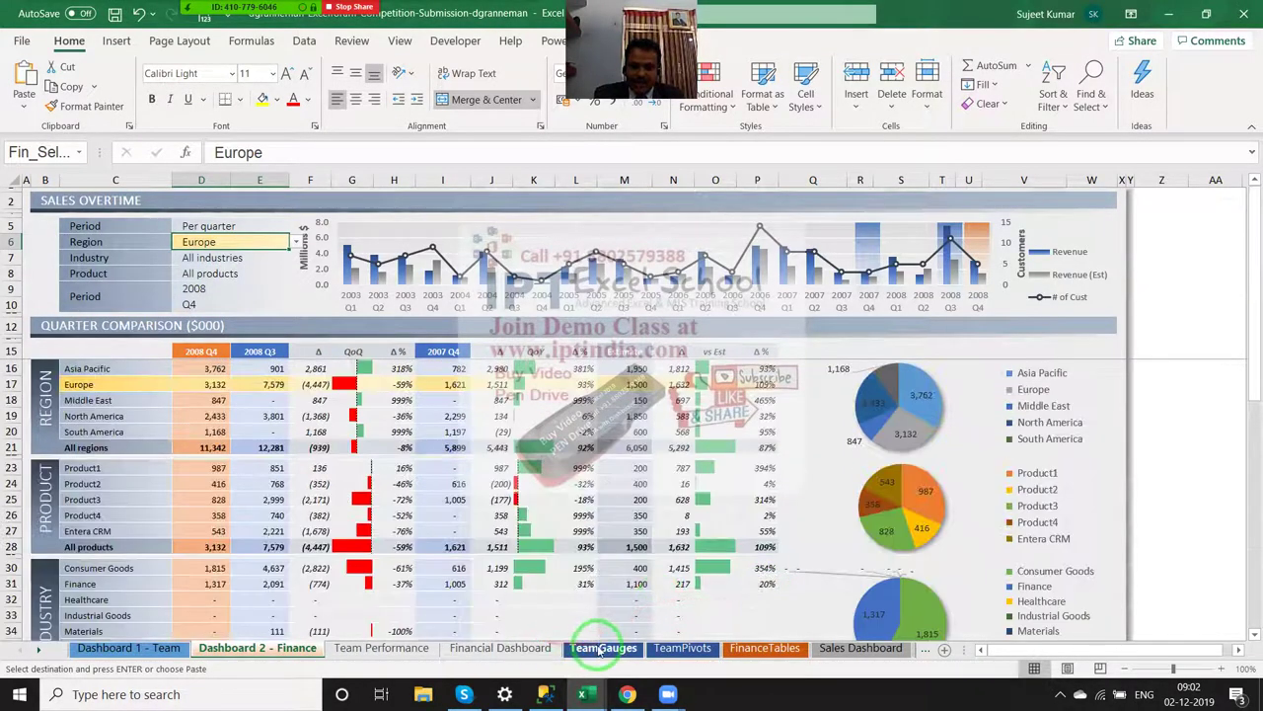
click(419, 649)
scroll(464, 612, up, 2)
scroll(474, 602, up, 12)
scroll(484, 607, up, 15)
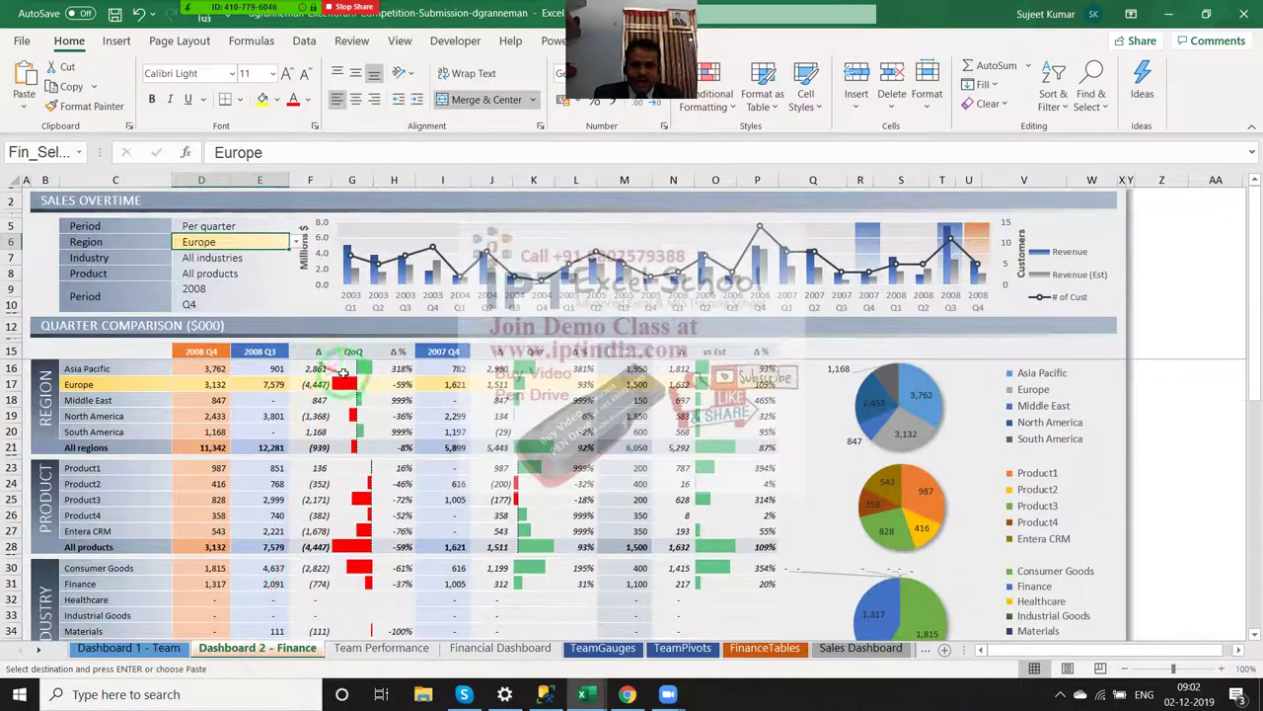
click(402, 371)
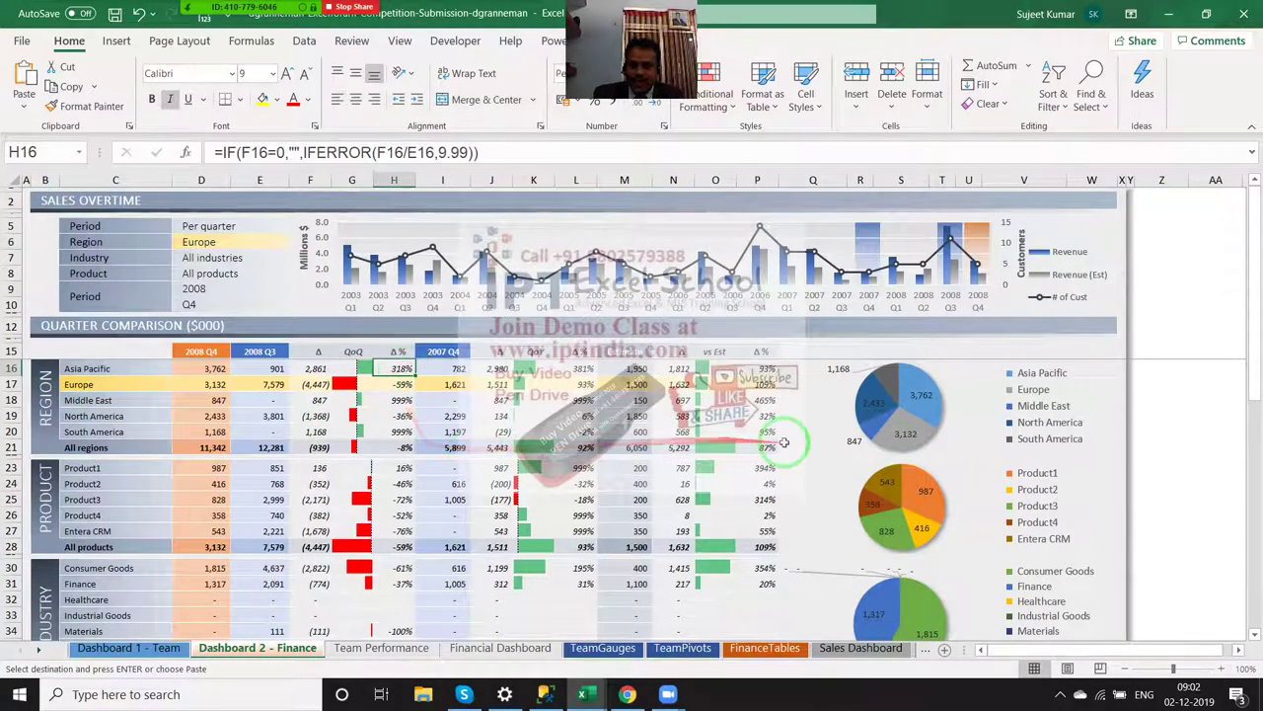
click(215, 370)
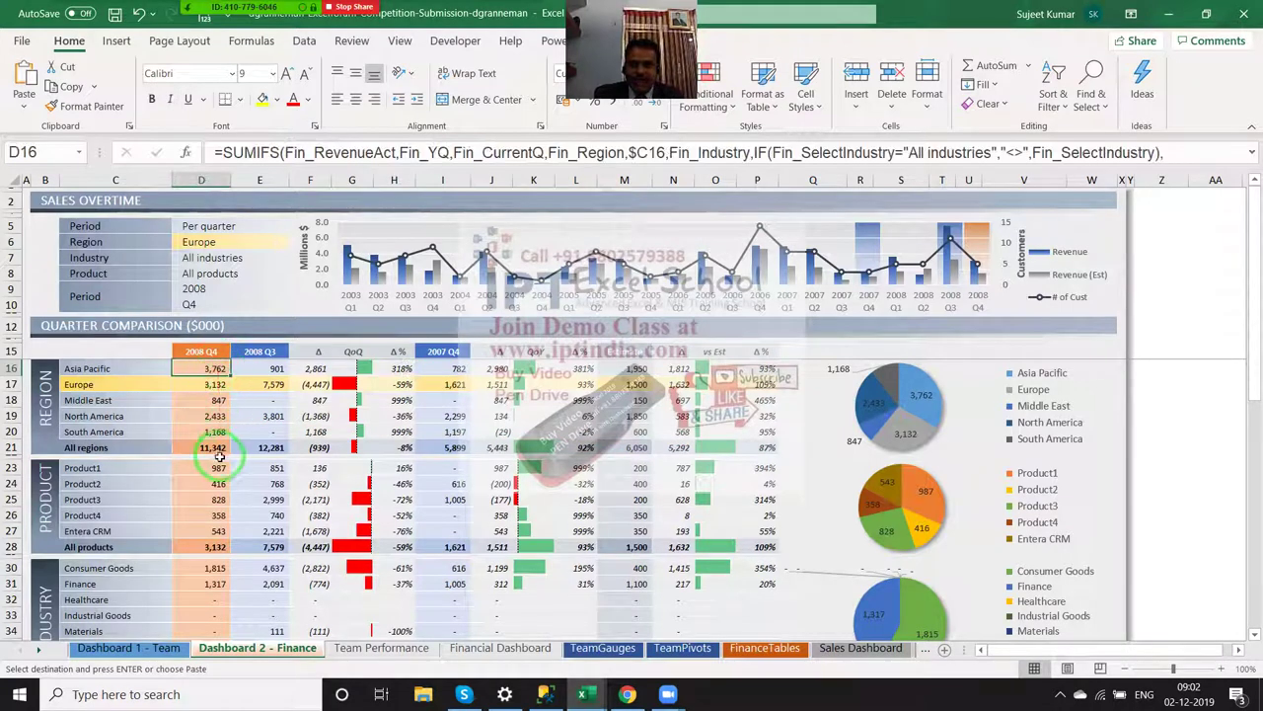
click(343, 451)
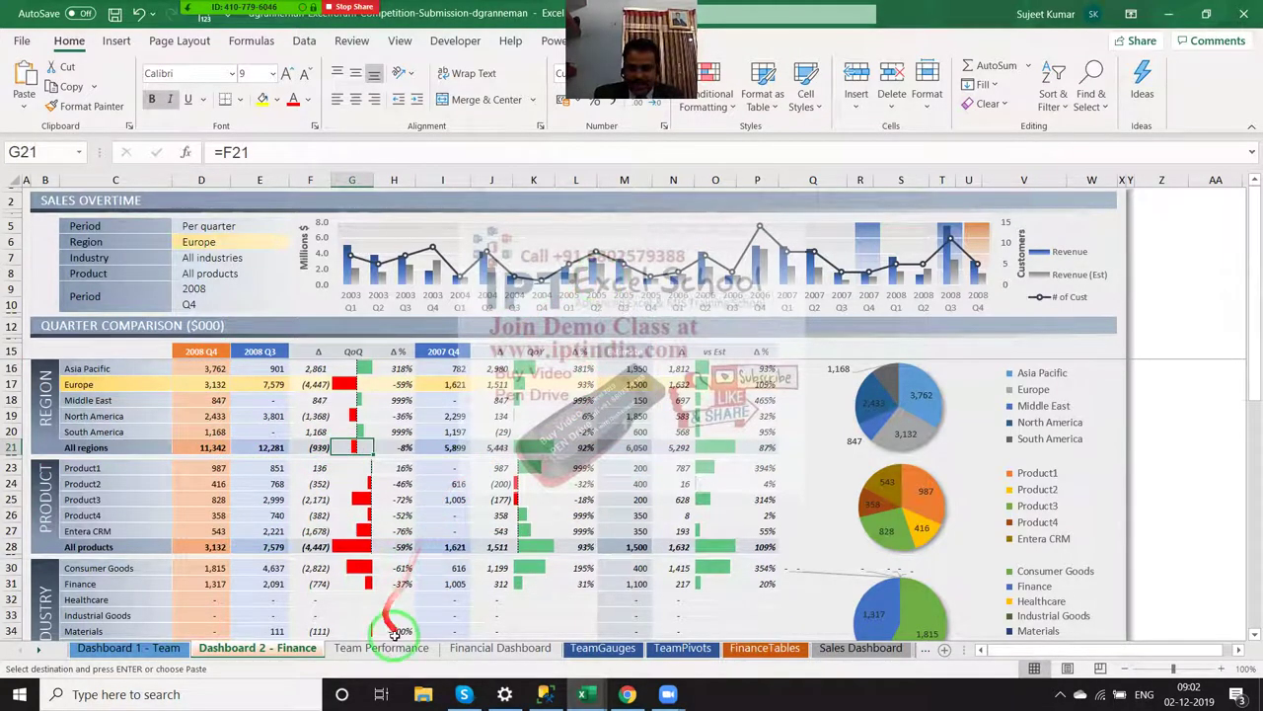
click(681, 648)
scroll(569, 567, up, 5)
scroll(570, 567, up, 8)
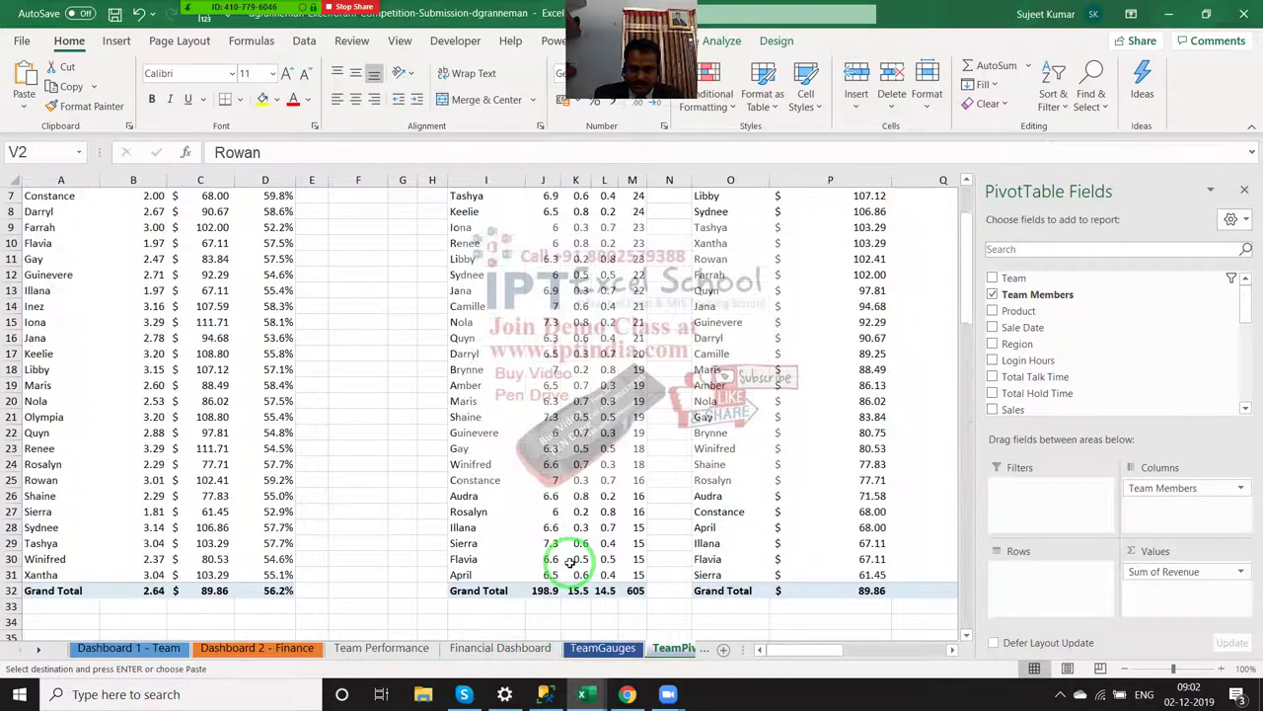
scroll(533, 592, up, 2)
click(250, 649)
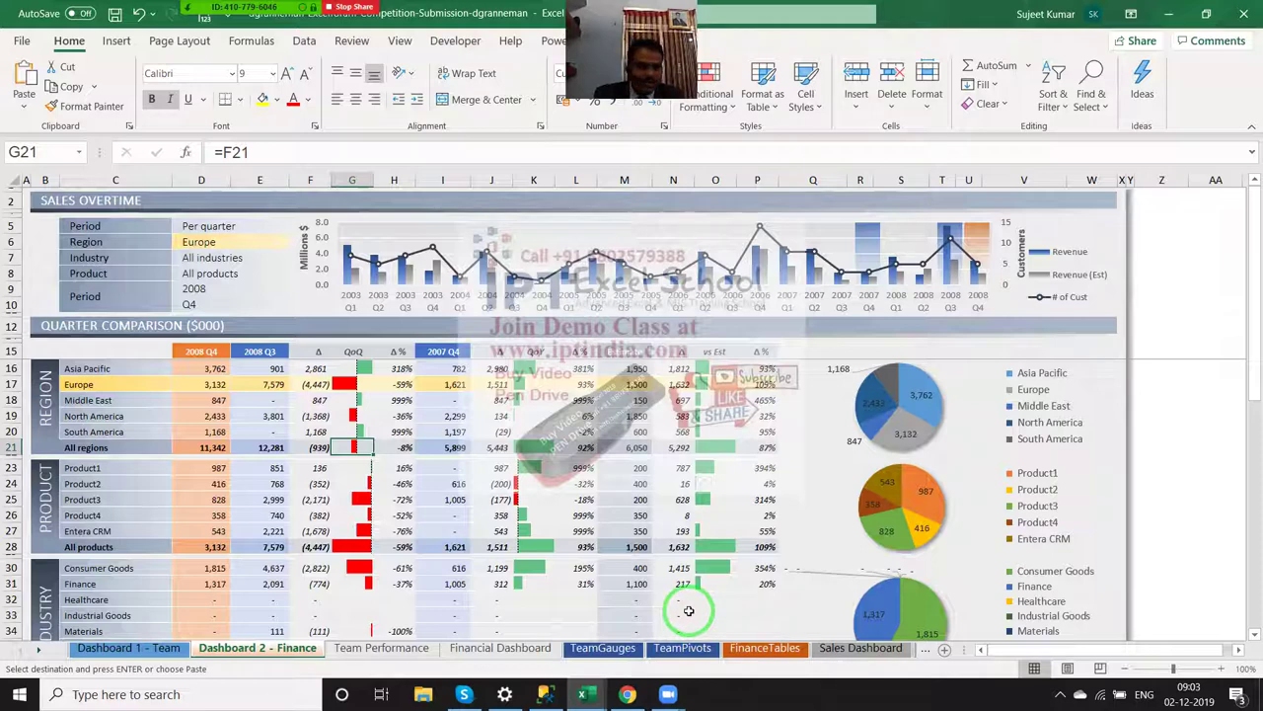
Step: Copy the Dashboard 2 - Finance sheet into a (new book) using Move or Copy with Create a copy
right_click(288, 652)
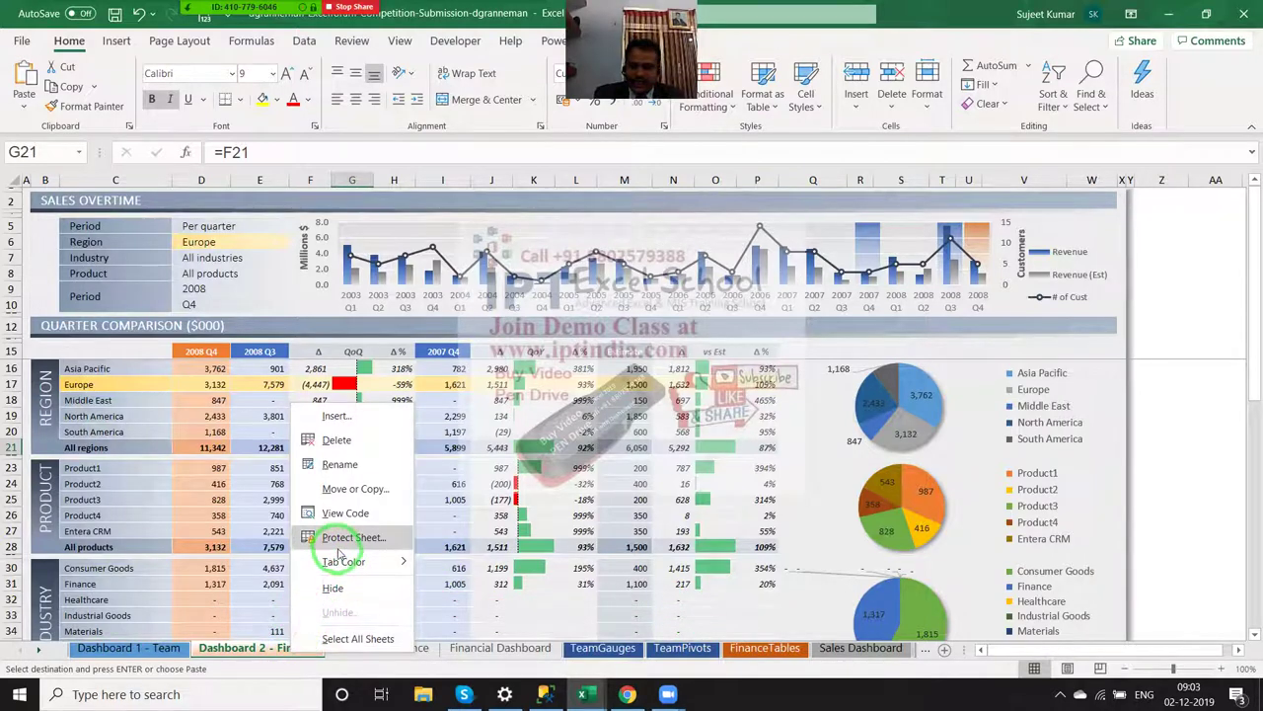
click(348, 488)
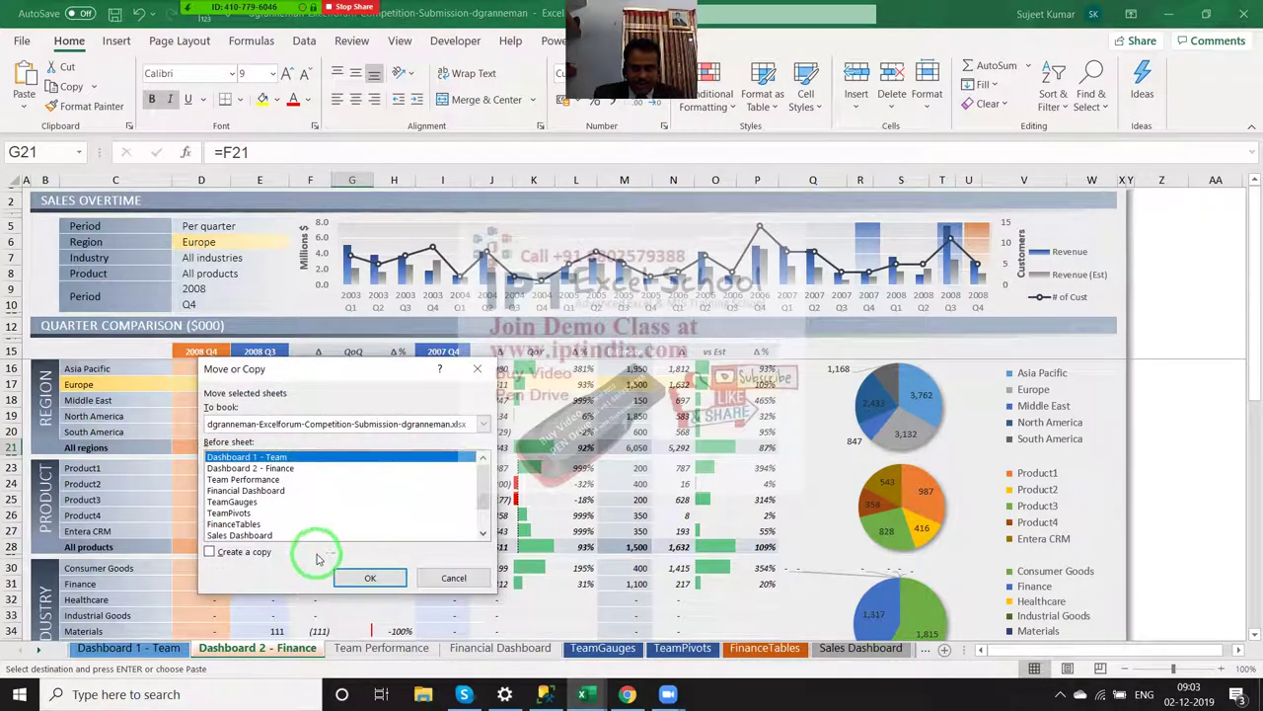
click(244, 551)
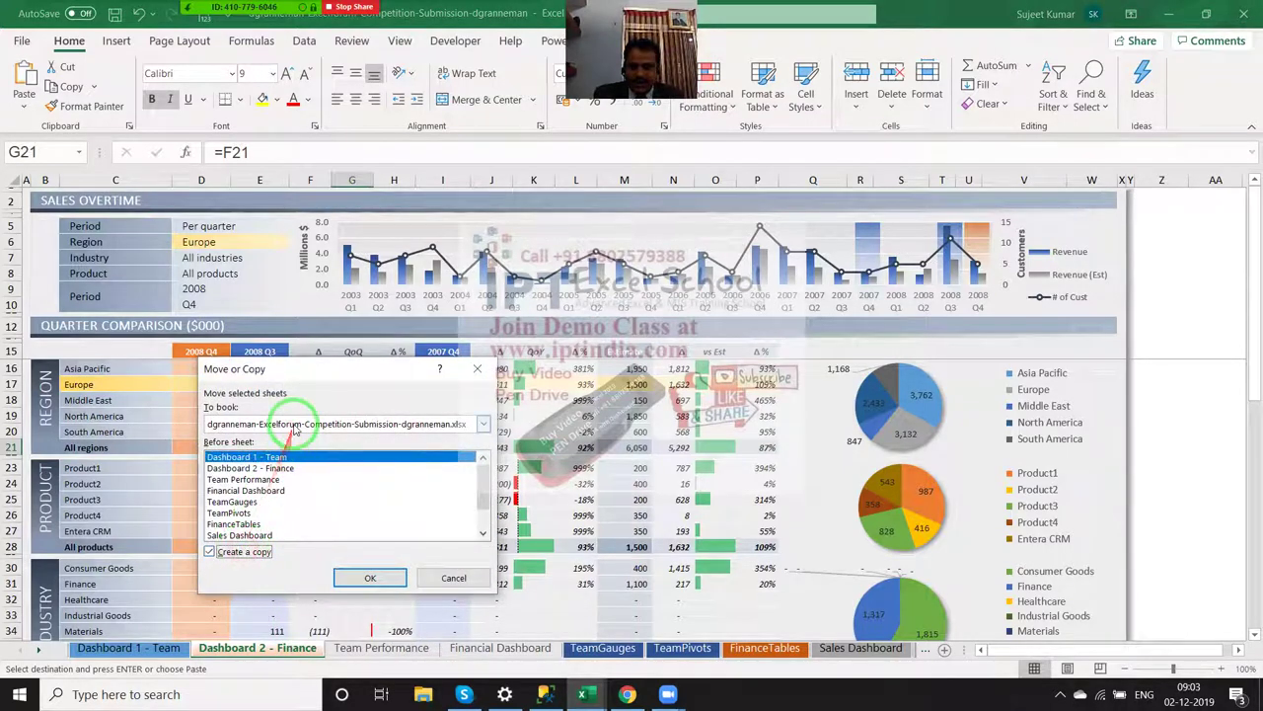
click(286, 423)
click(283, 439)
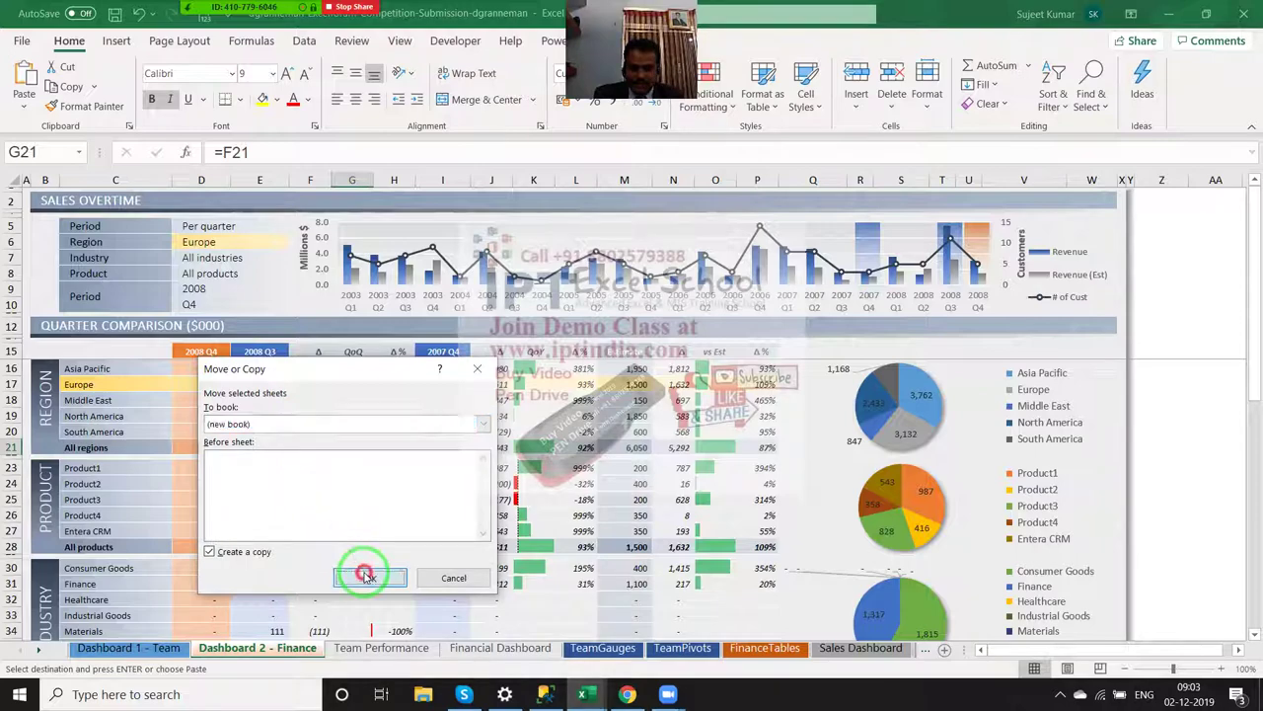
click(368, 578)
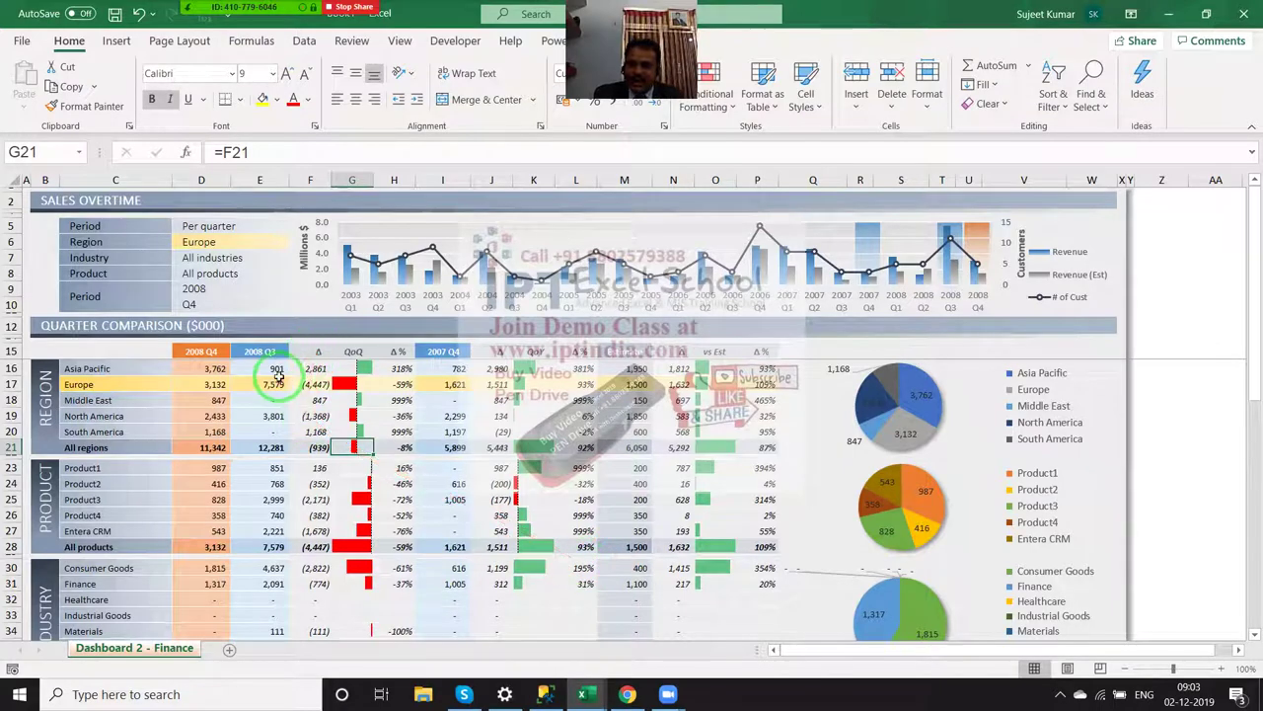
Step: Inspect E16's formula in the copy, then switch to and close the original dashboard workbook
click(280, 370)
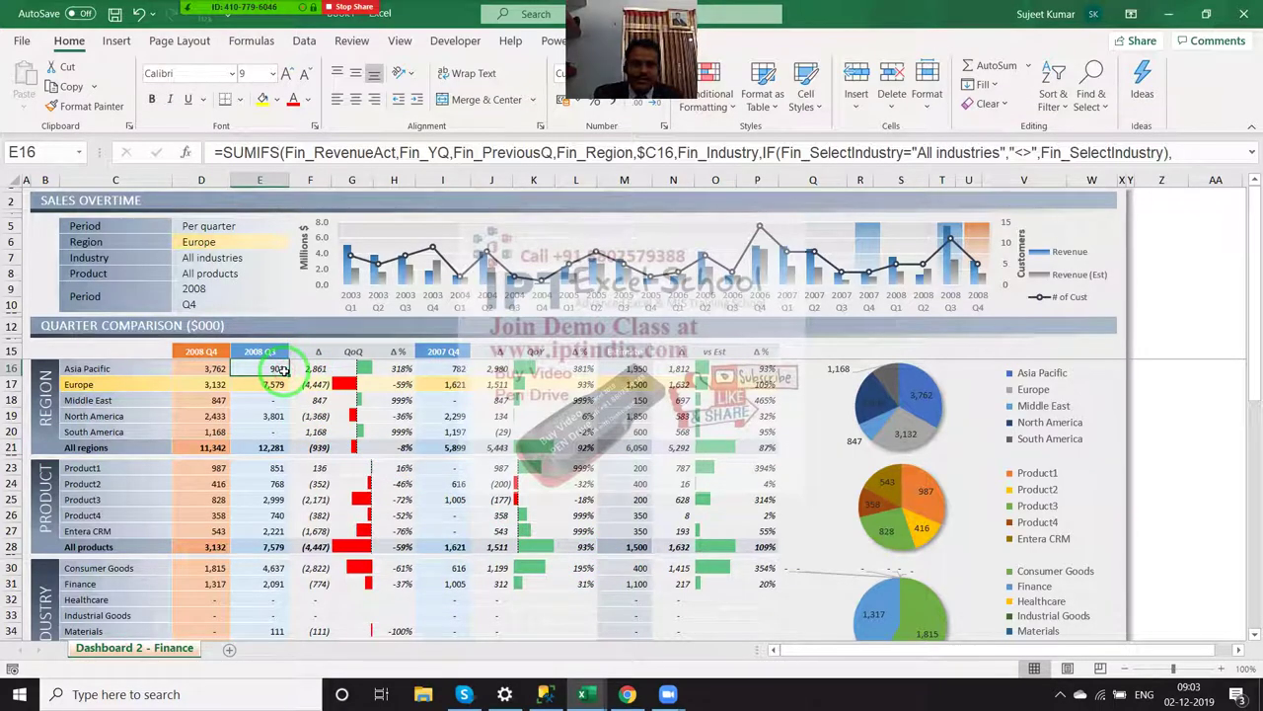
click(583, 694)
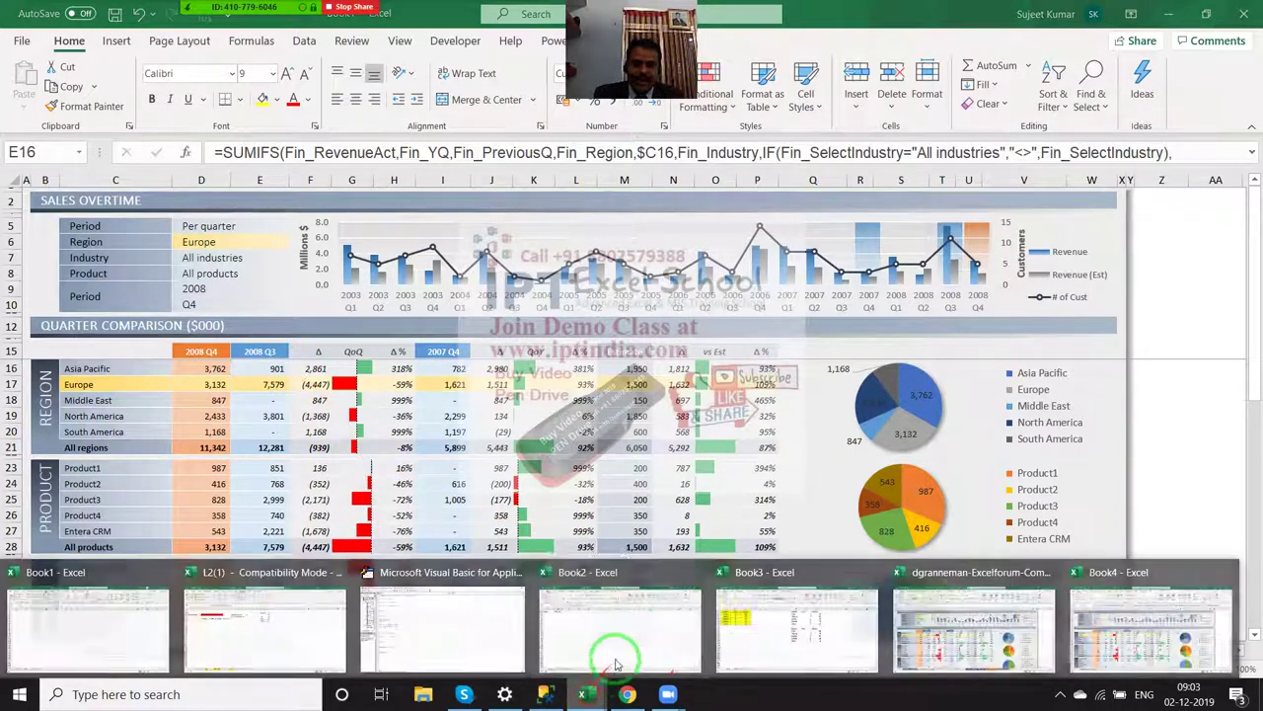
click(938, 624)
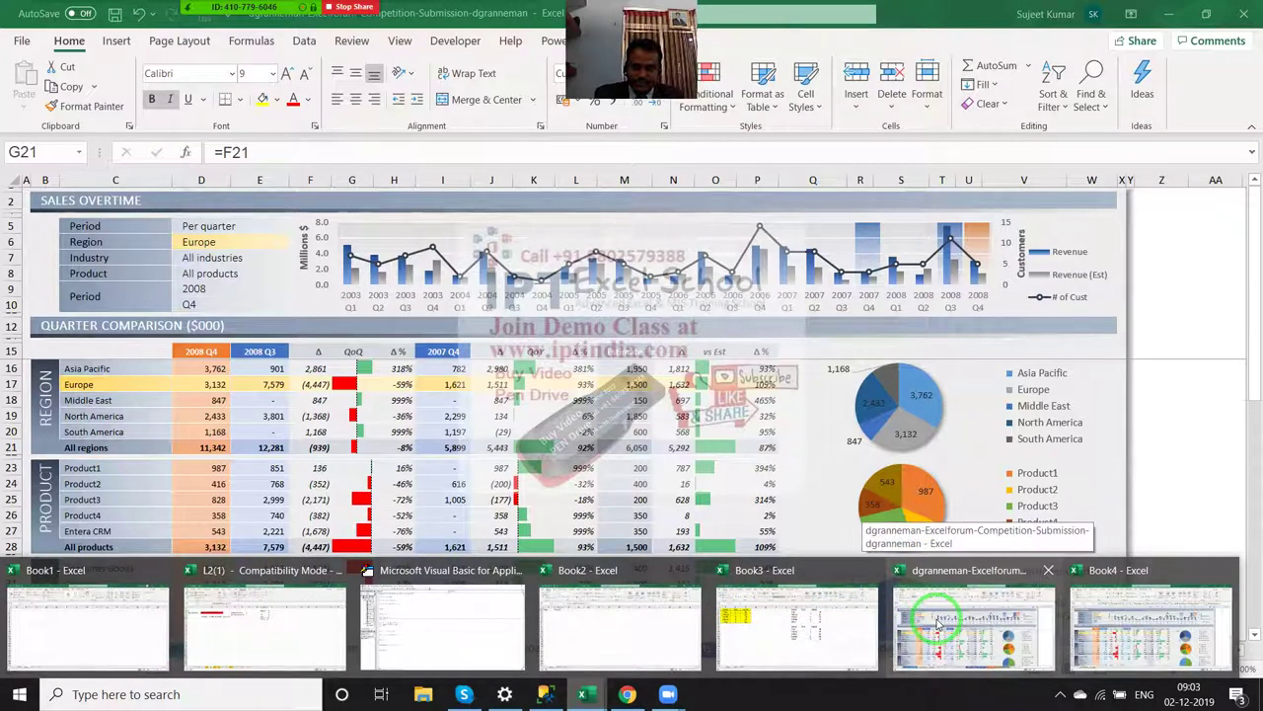
click(1049, 570)
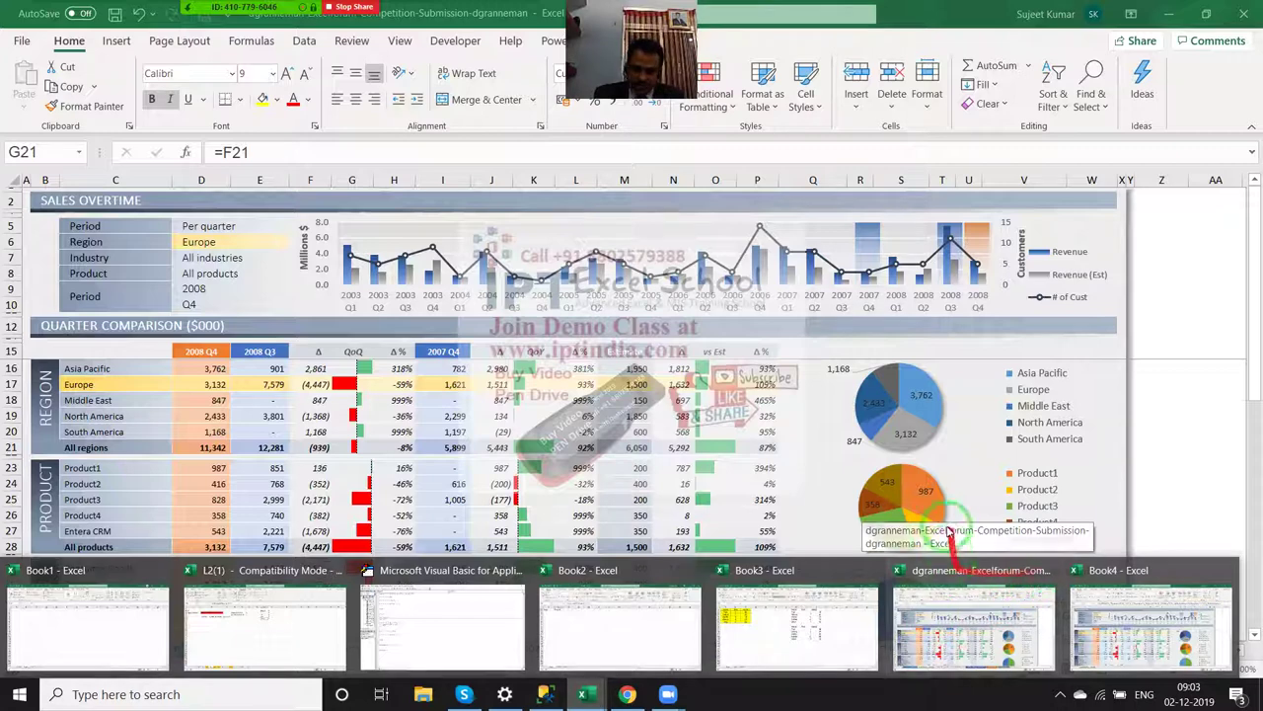
click(769, 472)
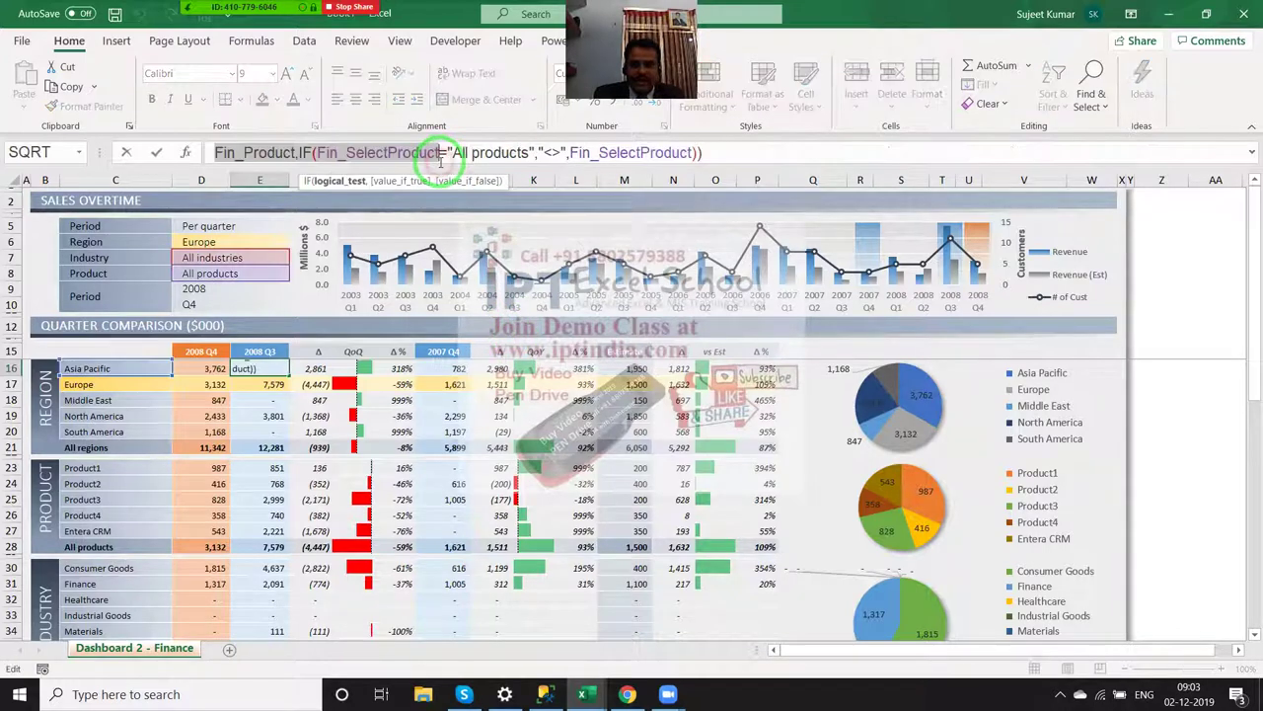
key(Escape)
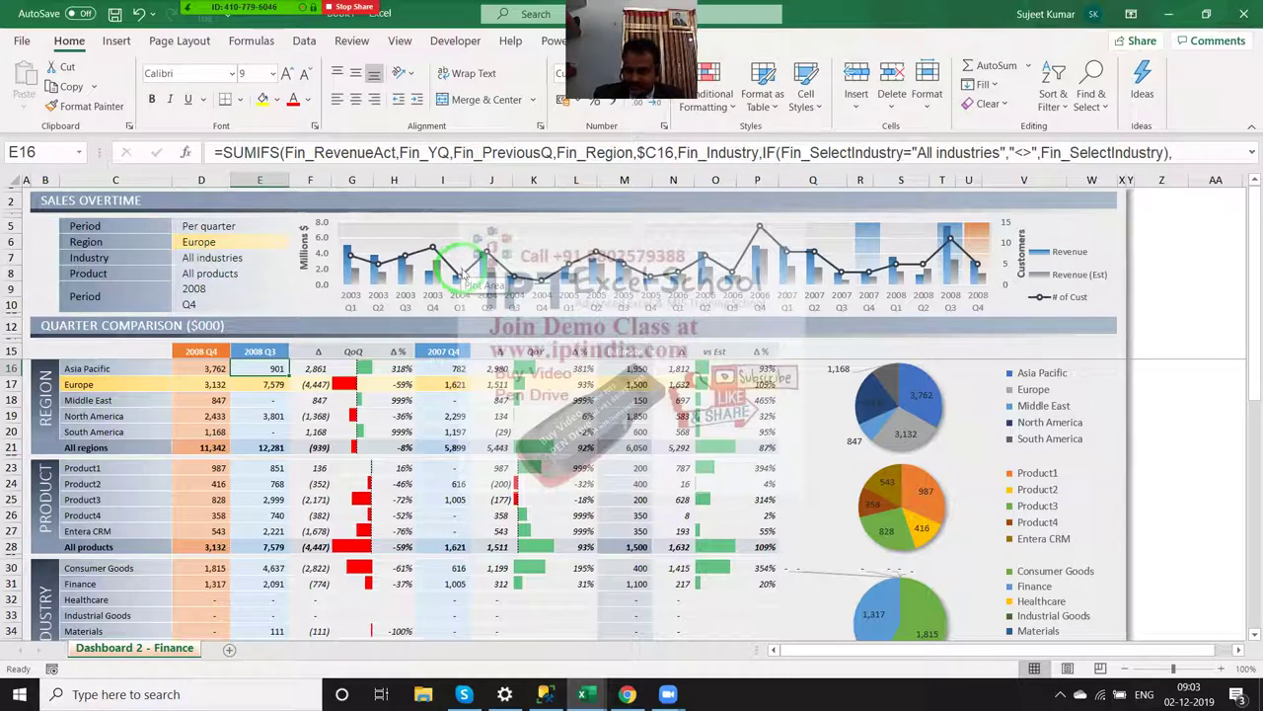
click(499, 384)
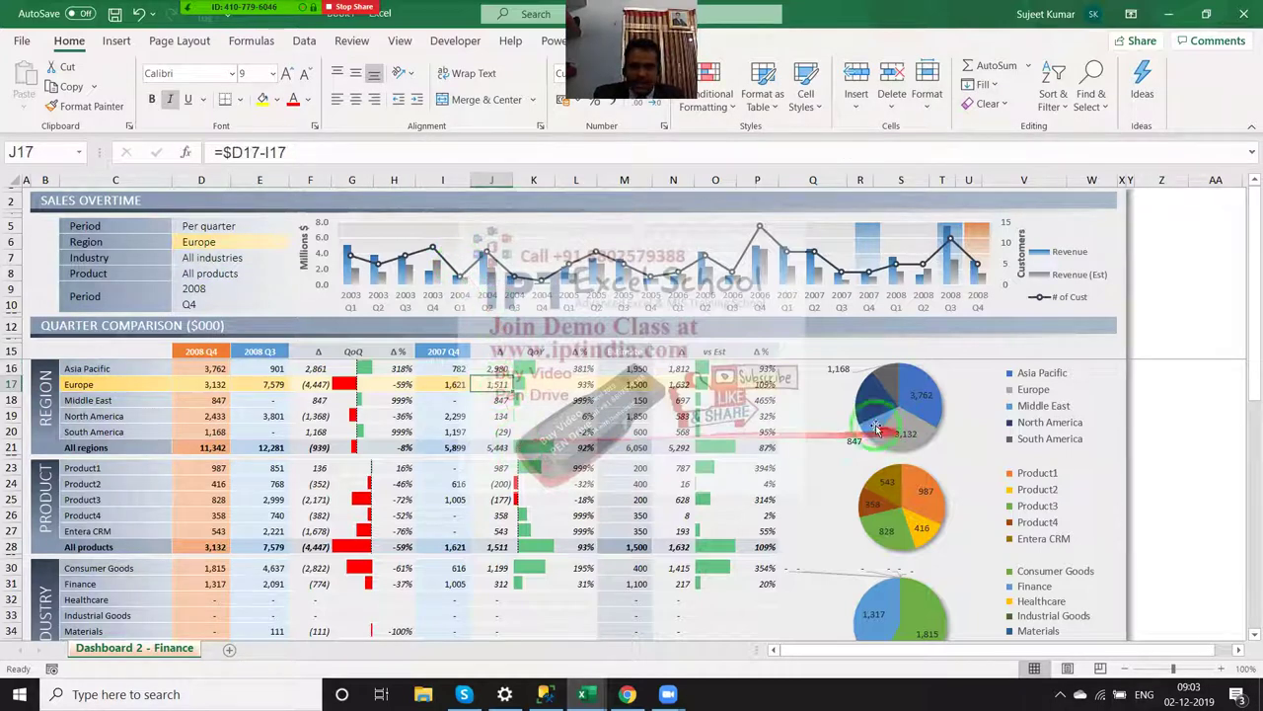
click(765, 400)
click(760, 483)
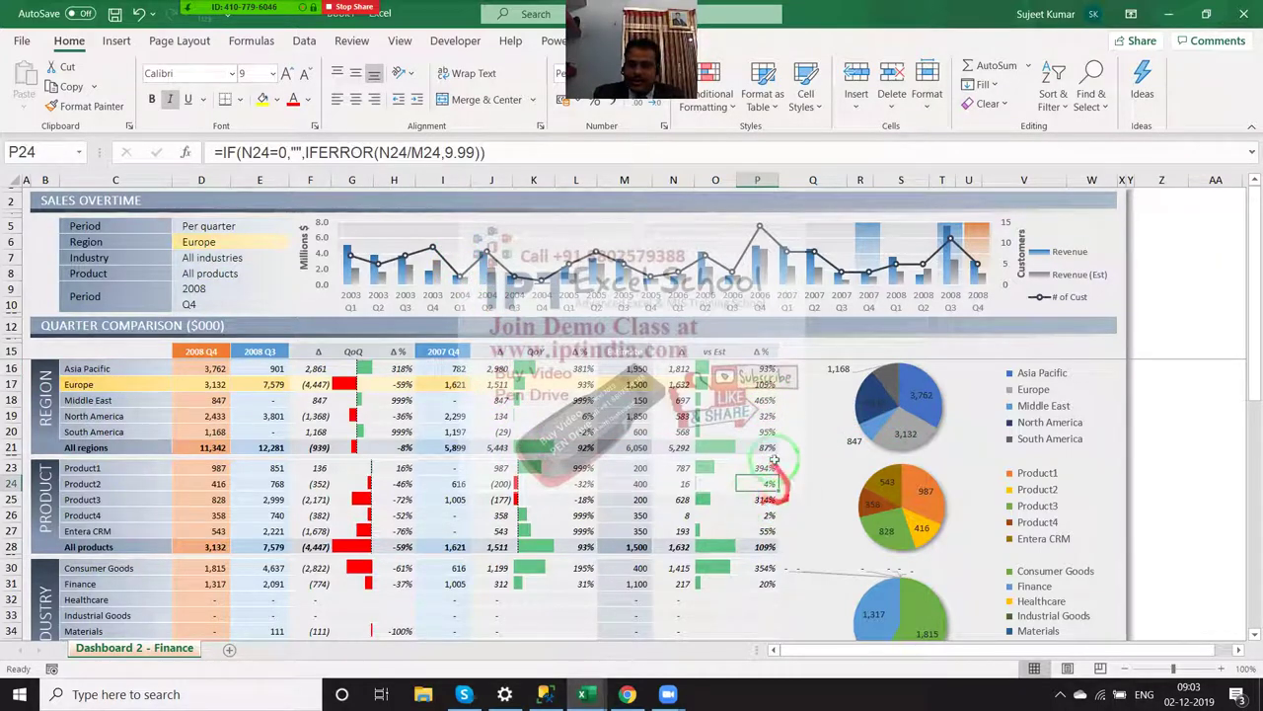
click(281, 241)
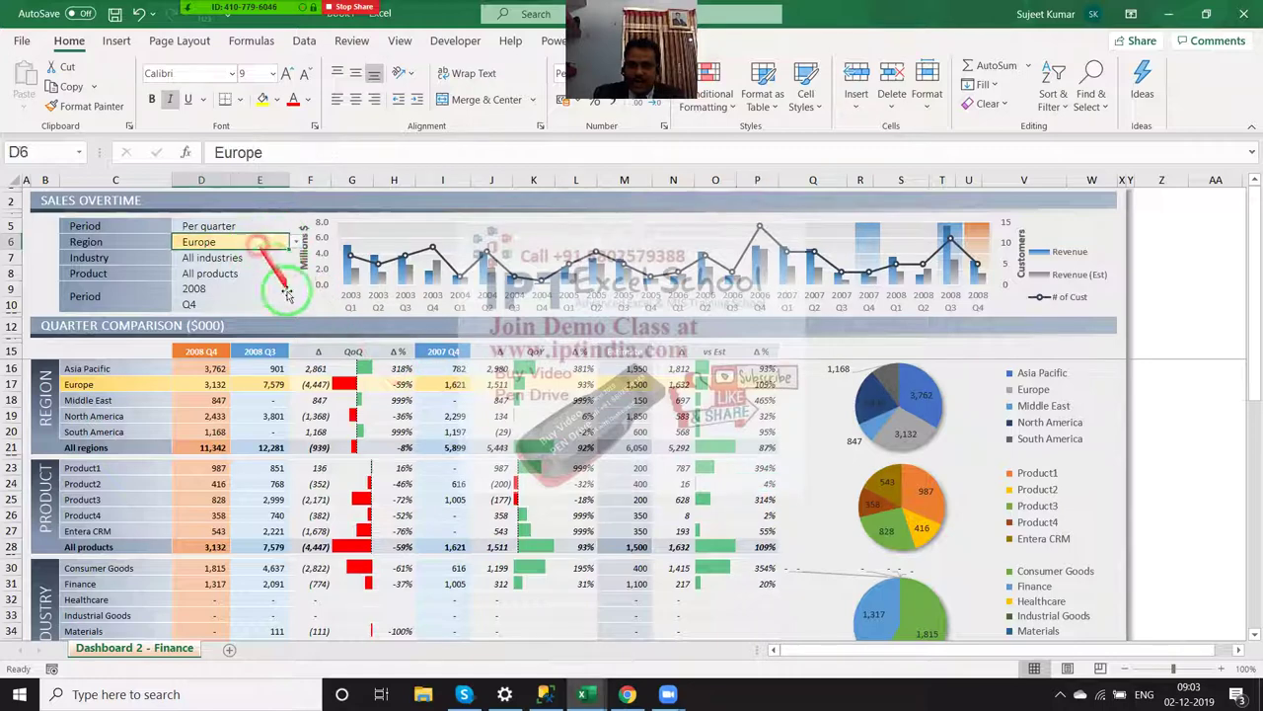
click(486, 395)
scroll(494, 444, down, 5)
scroll(500, 507, down, 1)
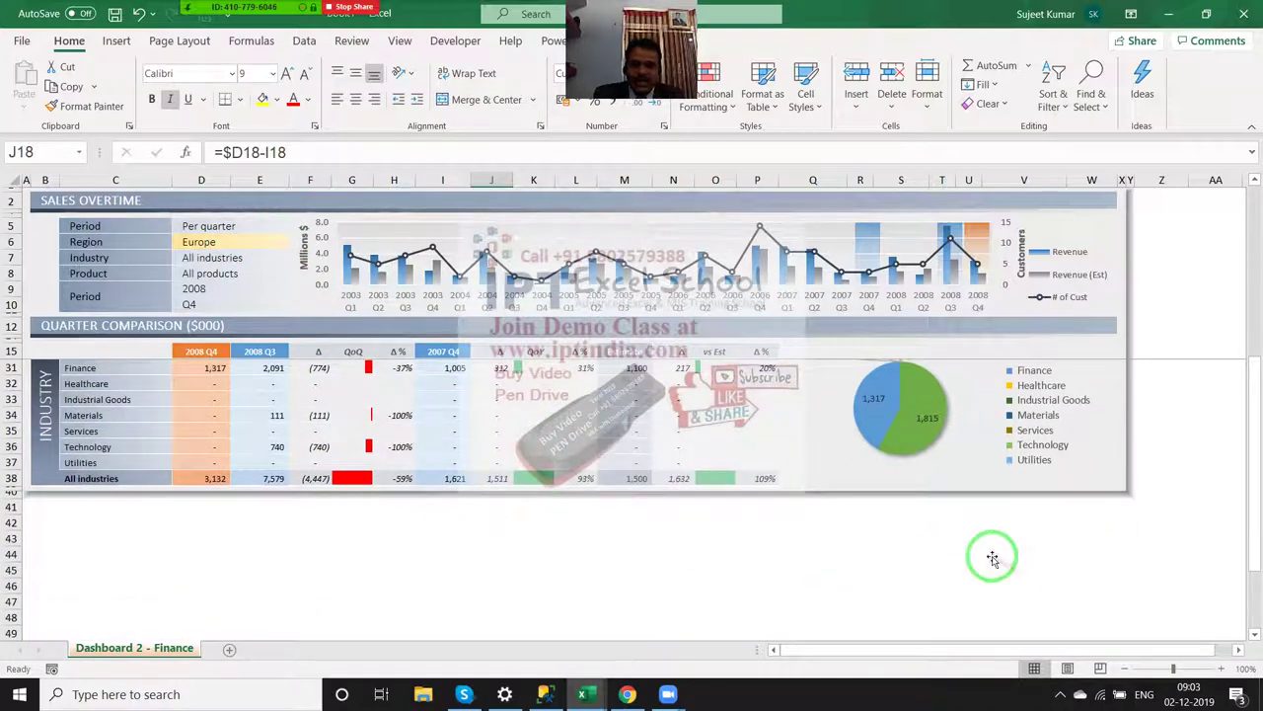
scroll(993, 558, up, 5)
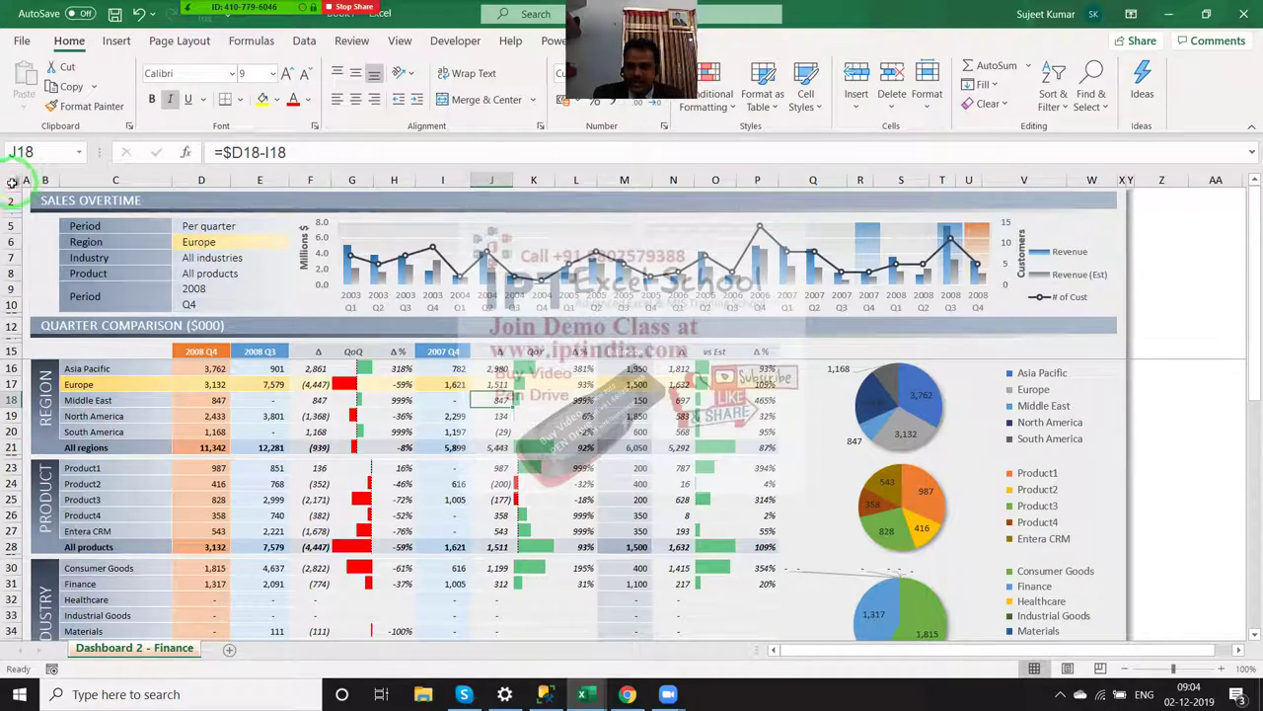
Step: Select the whole sheet and Paste Special it over itself as Values
click(19, 178)
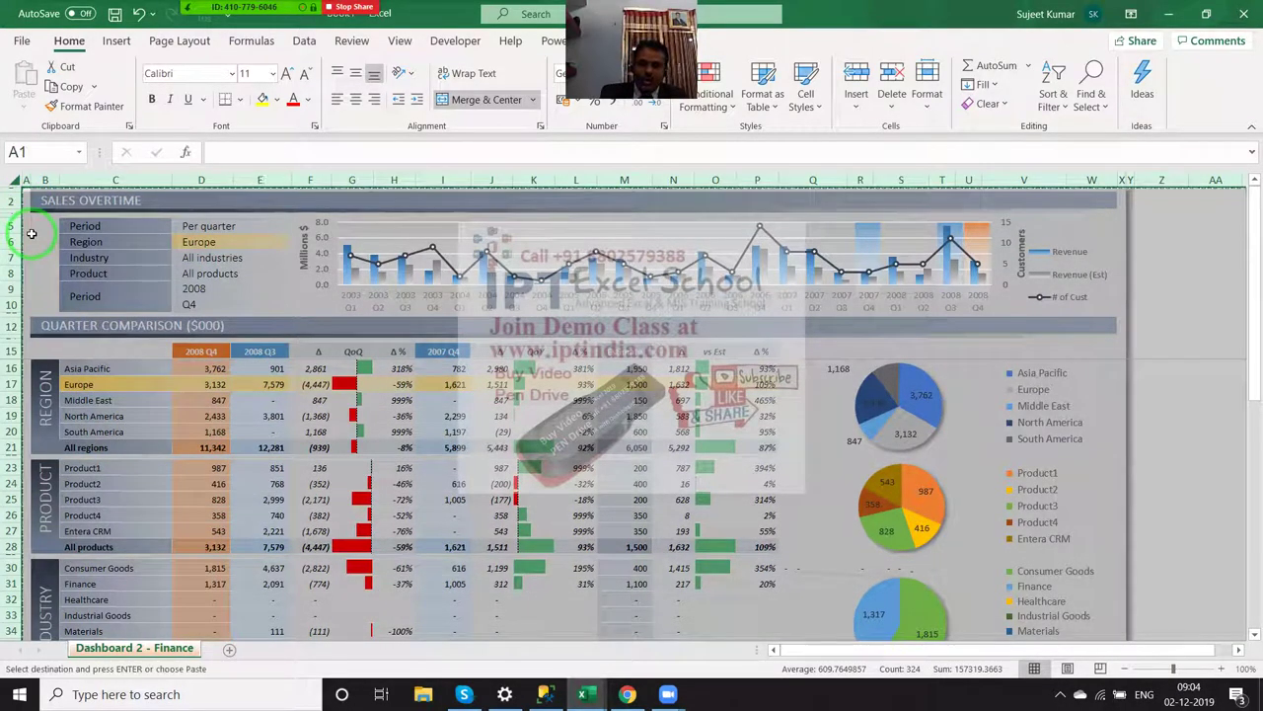
right_click(88, 229)
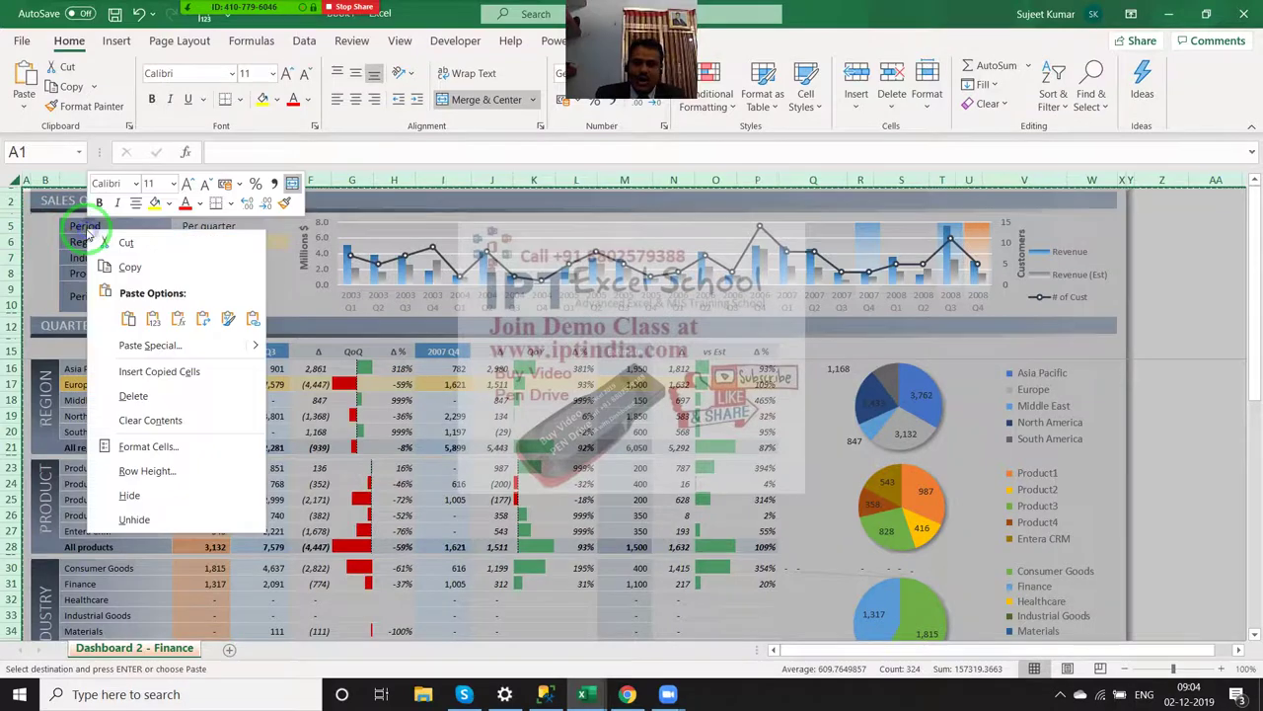
click(151, 348)
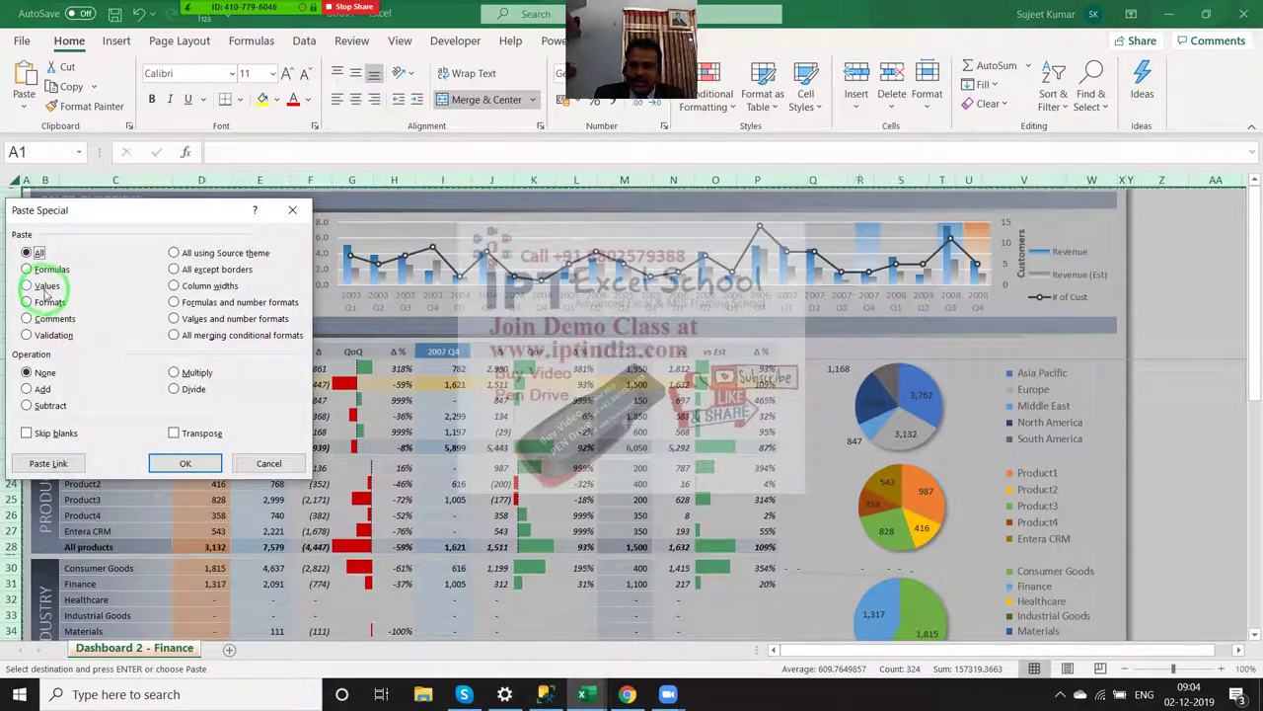
click(44, 286)
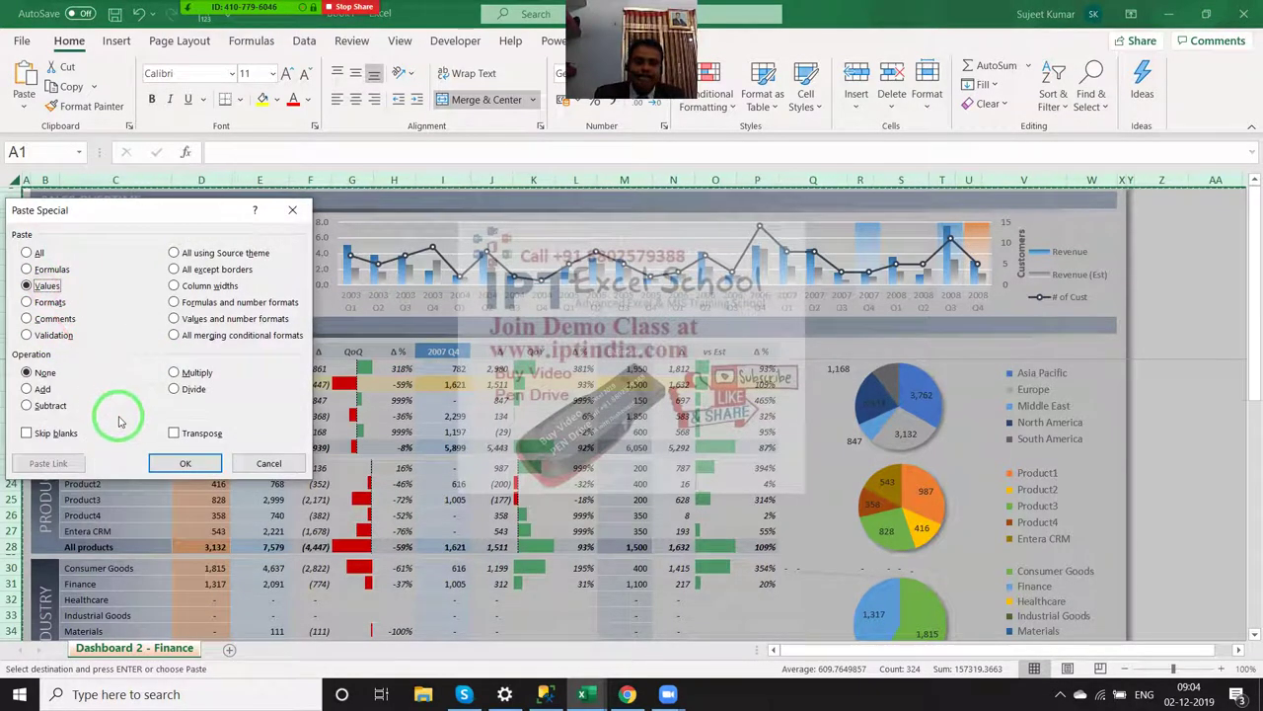
click(193, 464)
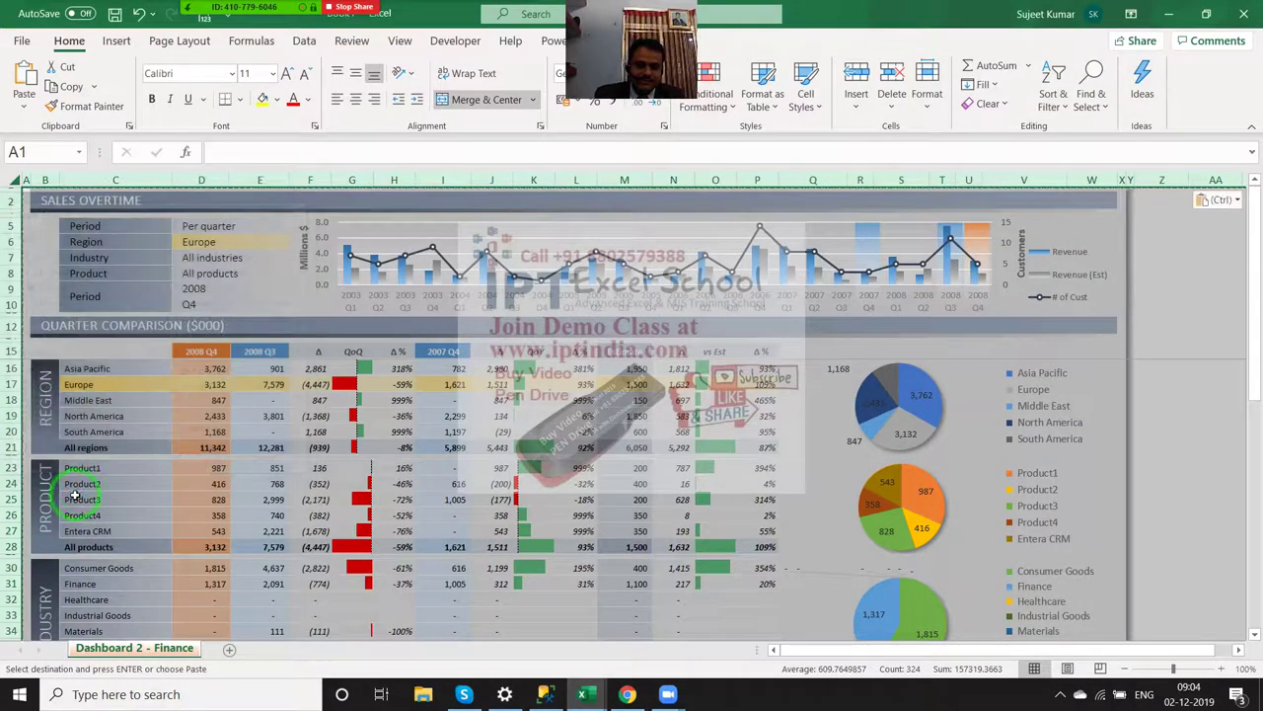
Step: Verify cells hold plain values, such as I20 at 1197, M21 at 6050 and P24 at 4%
click(260, 384)
click(308, 431)
click(395, 432)
click(444, 431)
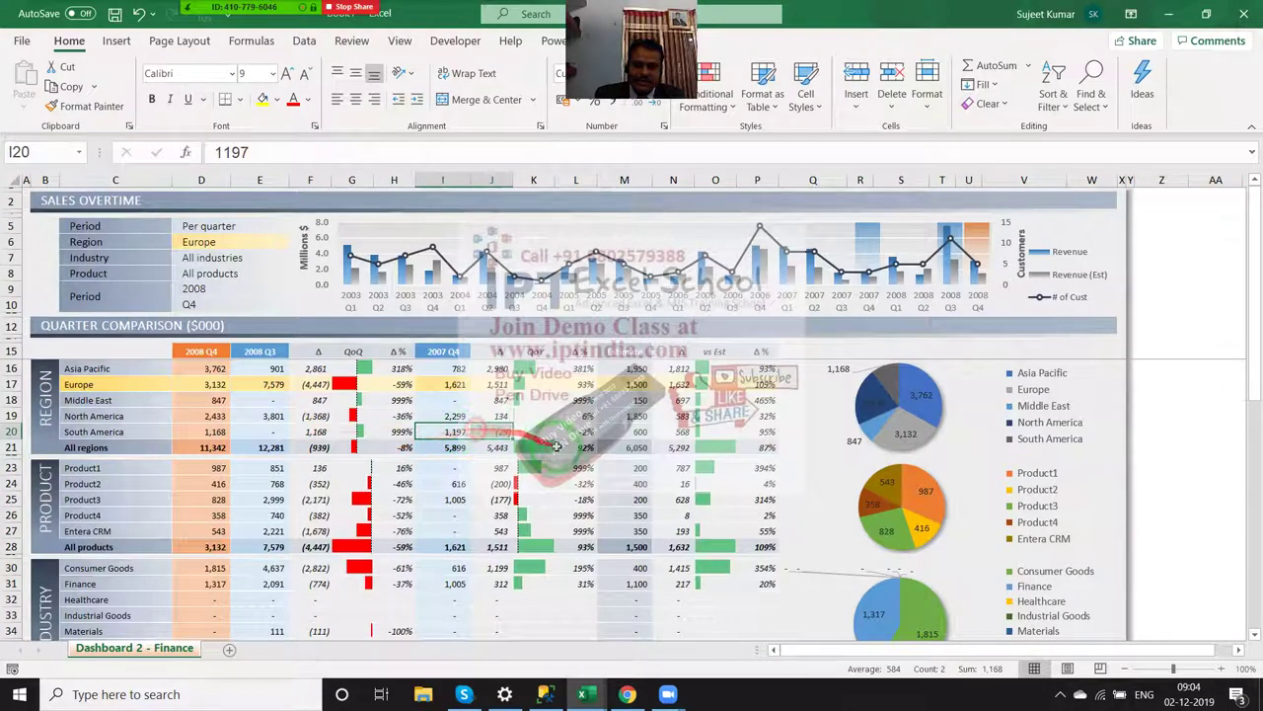
click(578, 447)
click(642, 450)
click(716, 456)
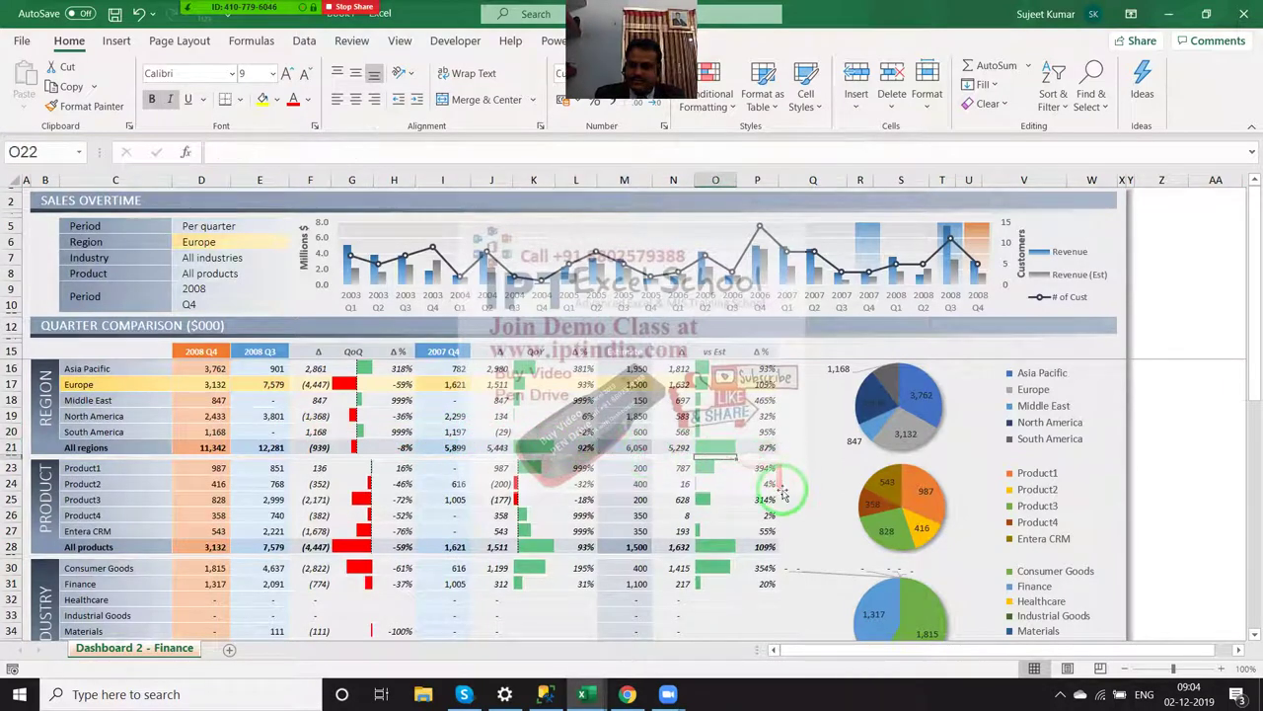
click(769, 481)
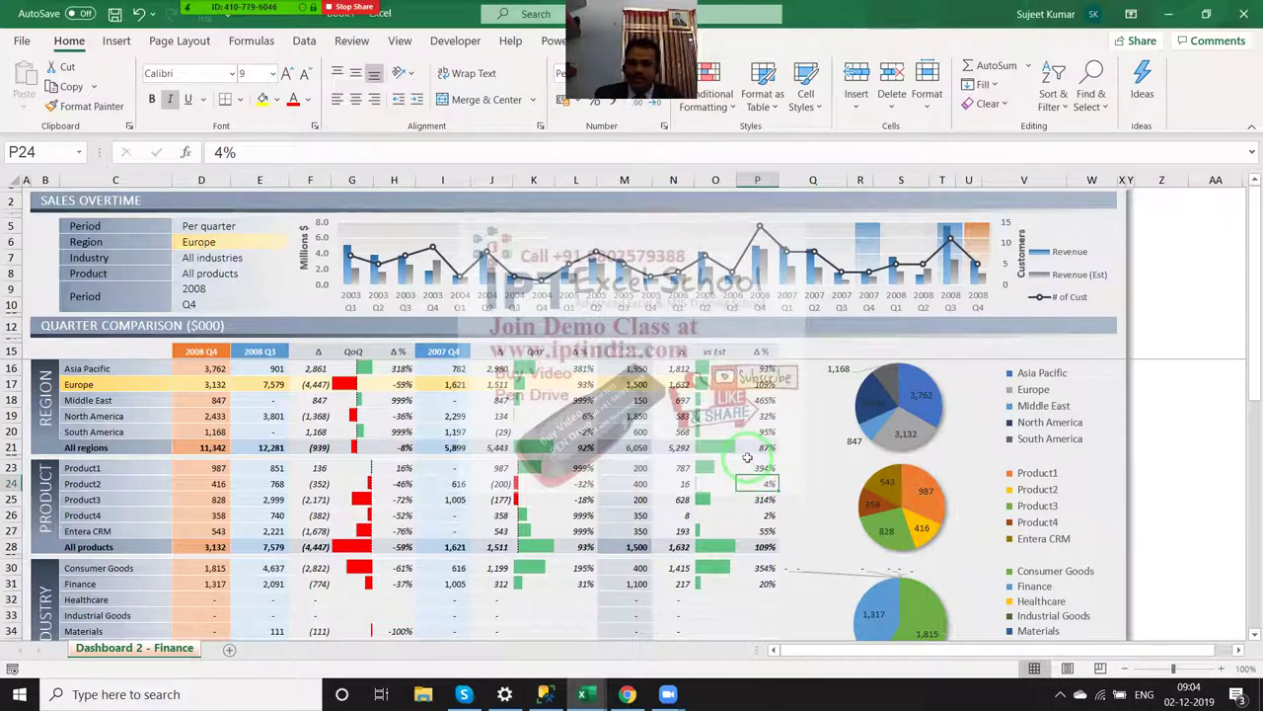
Step: Close both dashboard workbooks without saving and clear the tables in columns H–J
click(1245, 15)
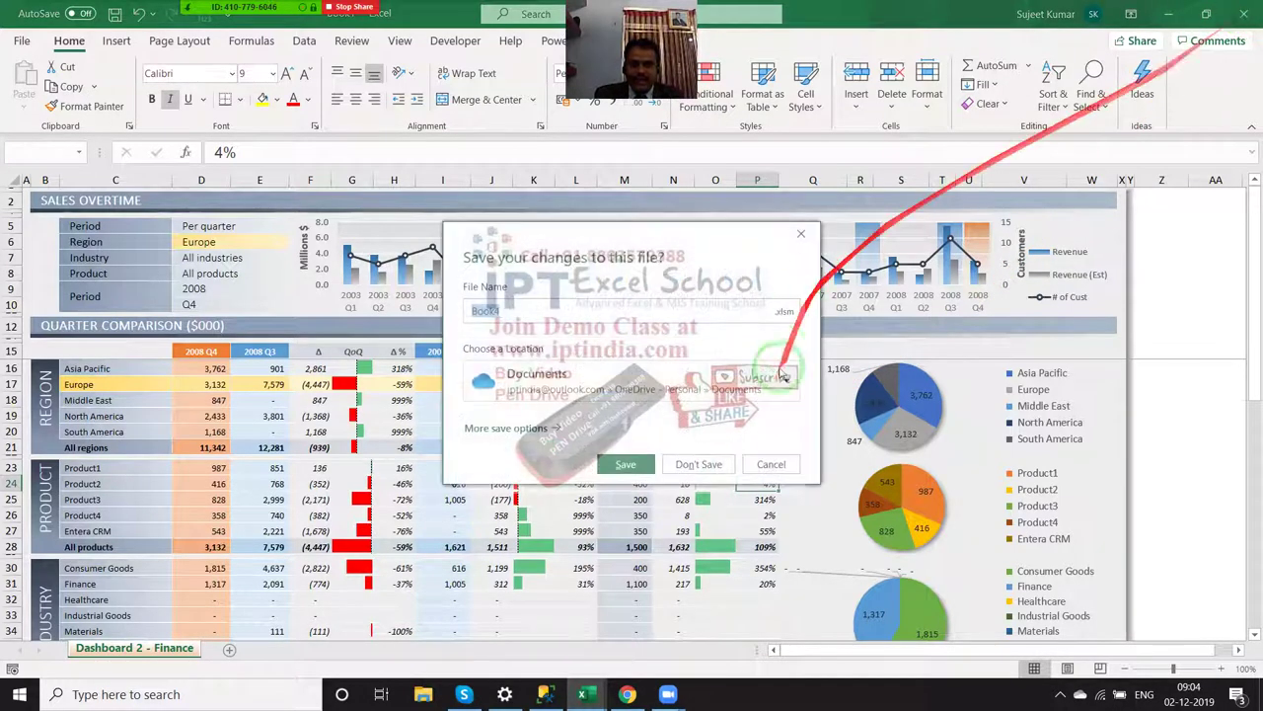
click(710, 462)
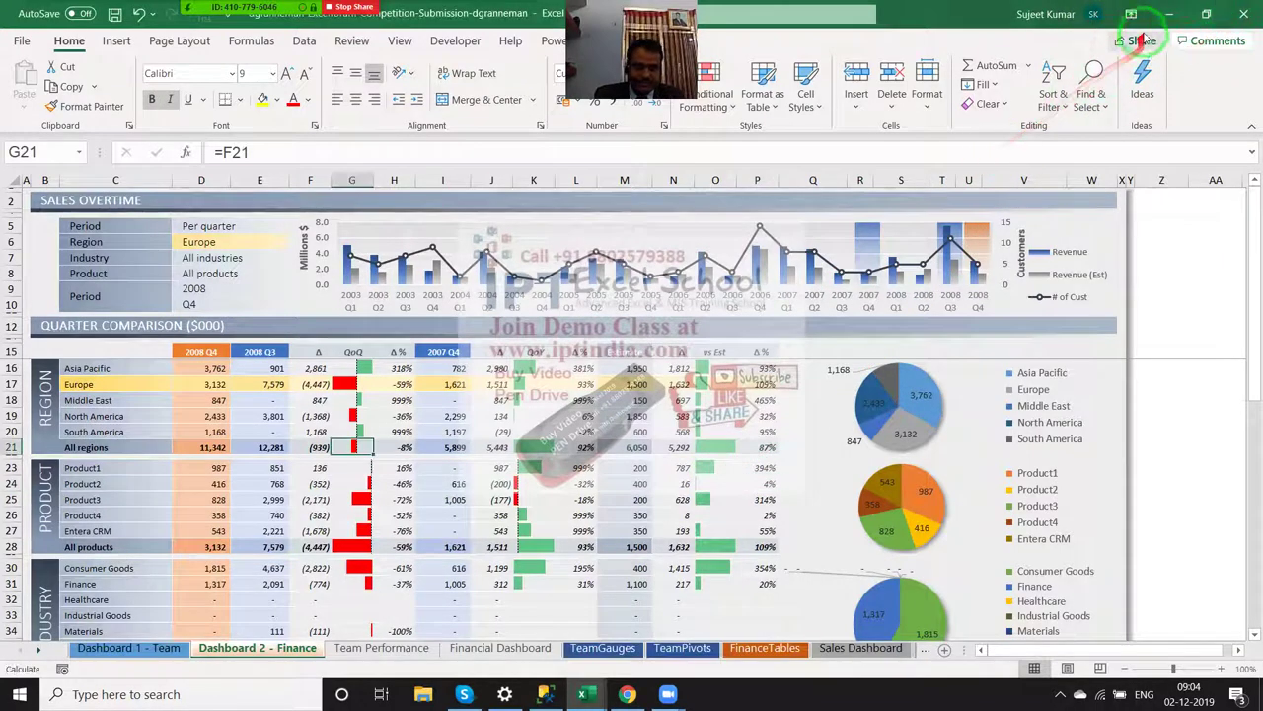
click(1169, 14)
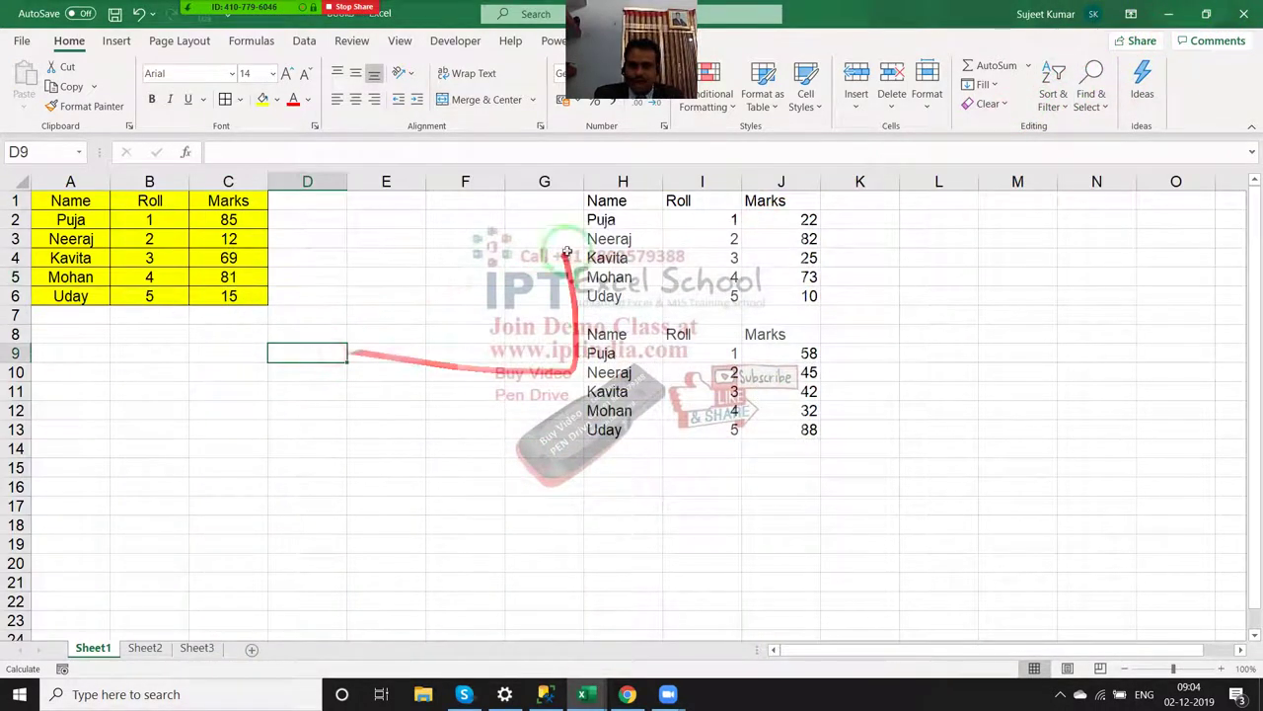
drag(621, 182, 811, 186)
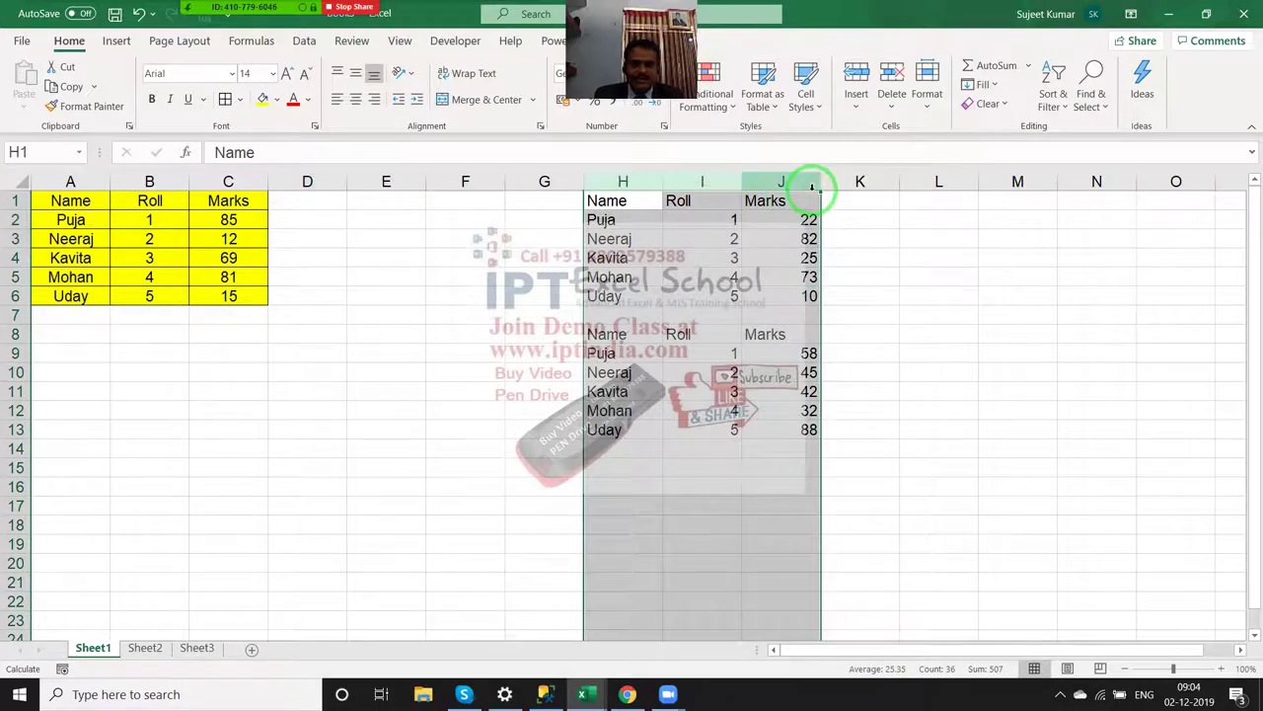
key(Delete)
Step: Copy A1:C6 and paste only its Formats at G2, giving G2:I7 the yellow fill and borders
mouse_move(98, 197)
mouse_down()
mouse_move(211, 256)
mouse_move(233, 294)
mouse_up()
key(ctrl+c)
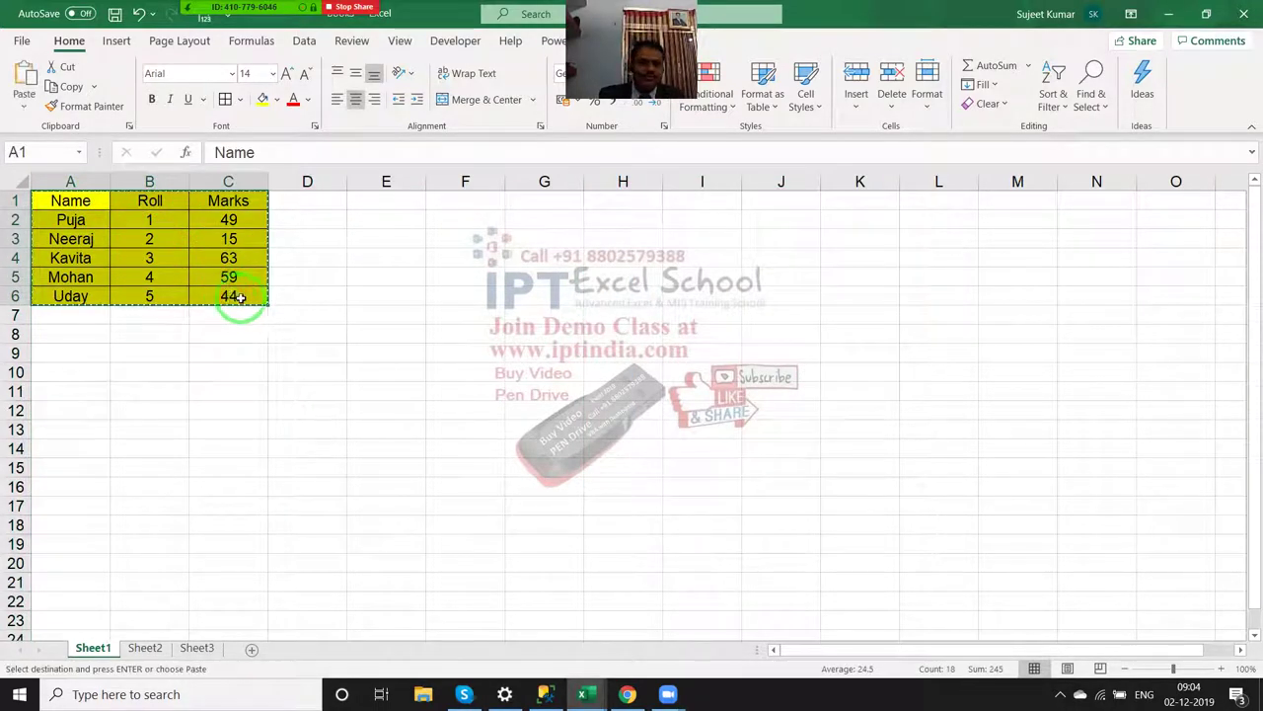
click(539, 223)
right_click(539, 223)
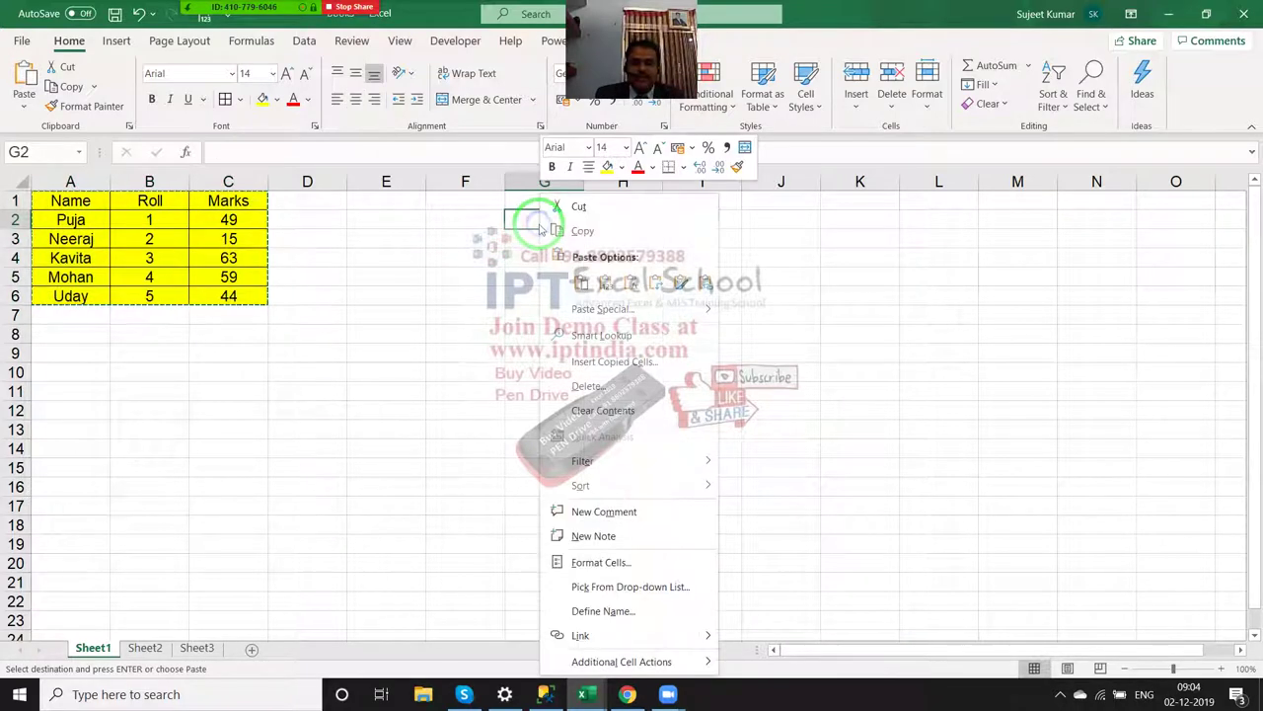
click(596, 309)
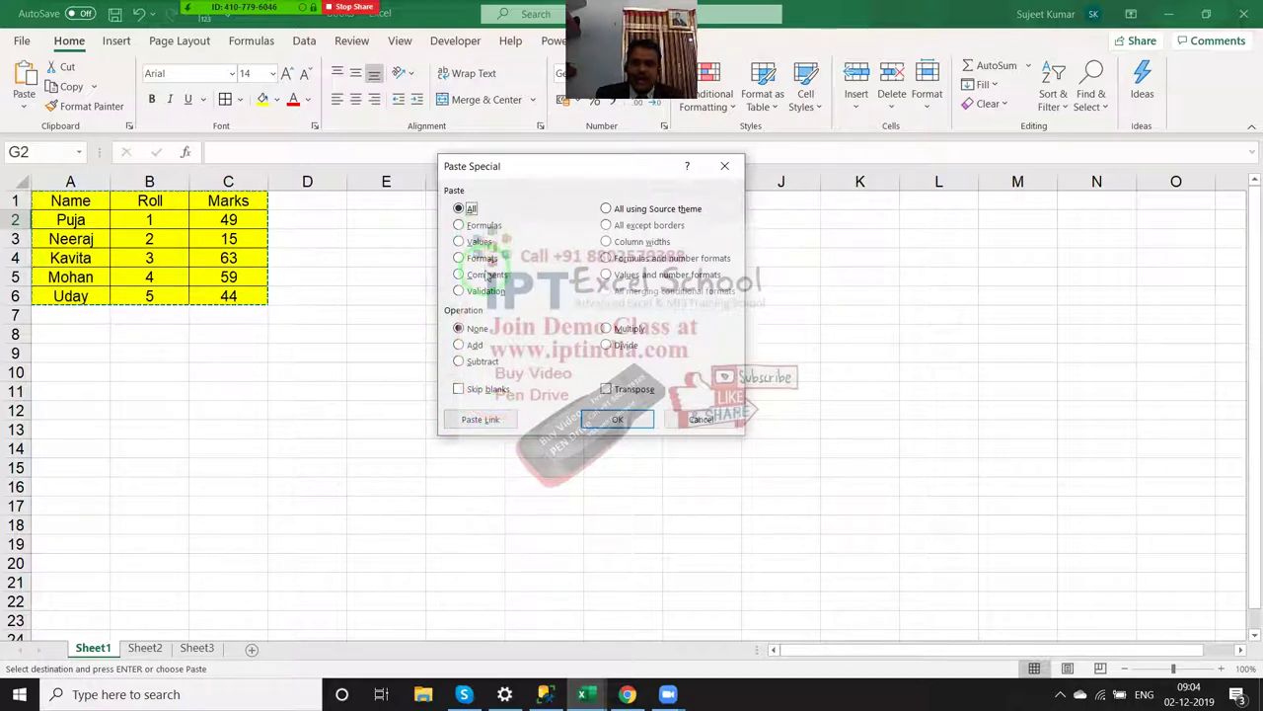
click(482, 258)
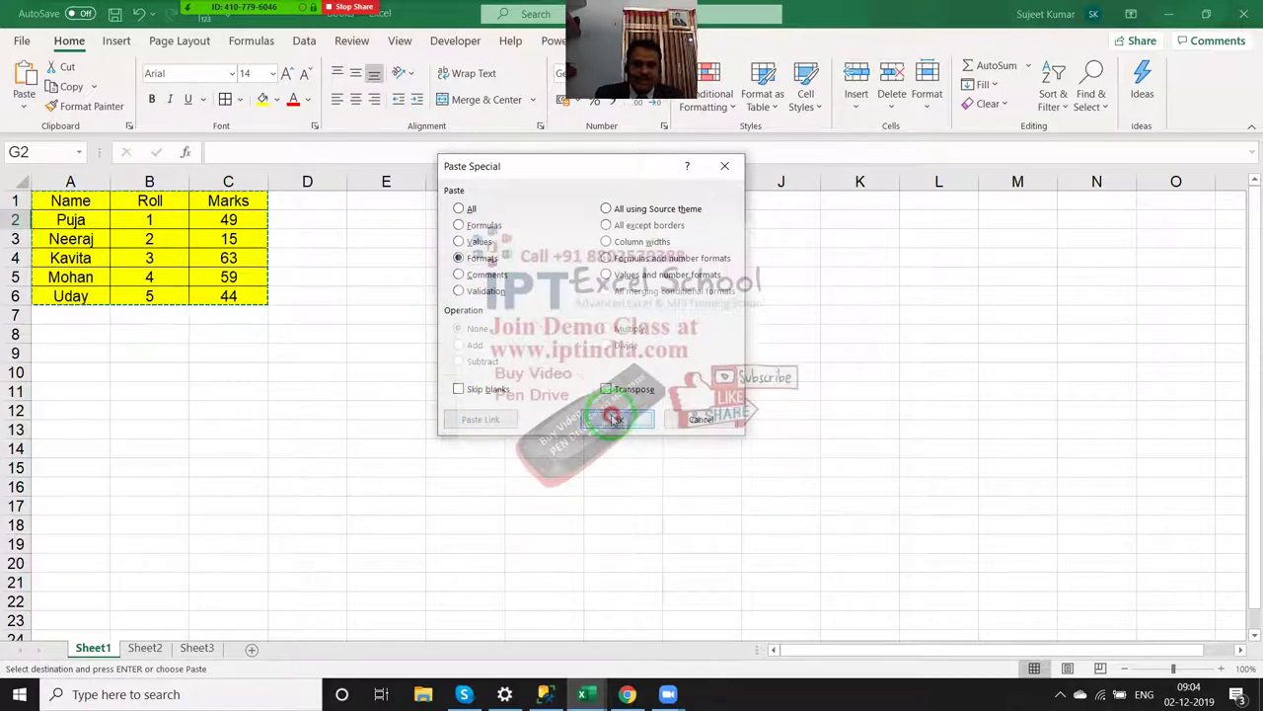
click(616, 418)
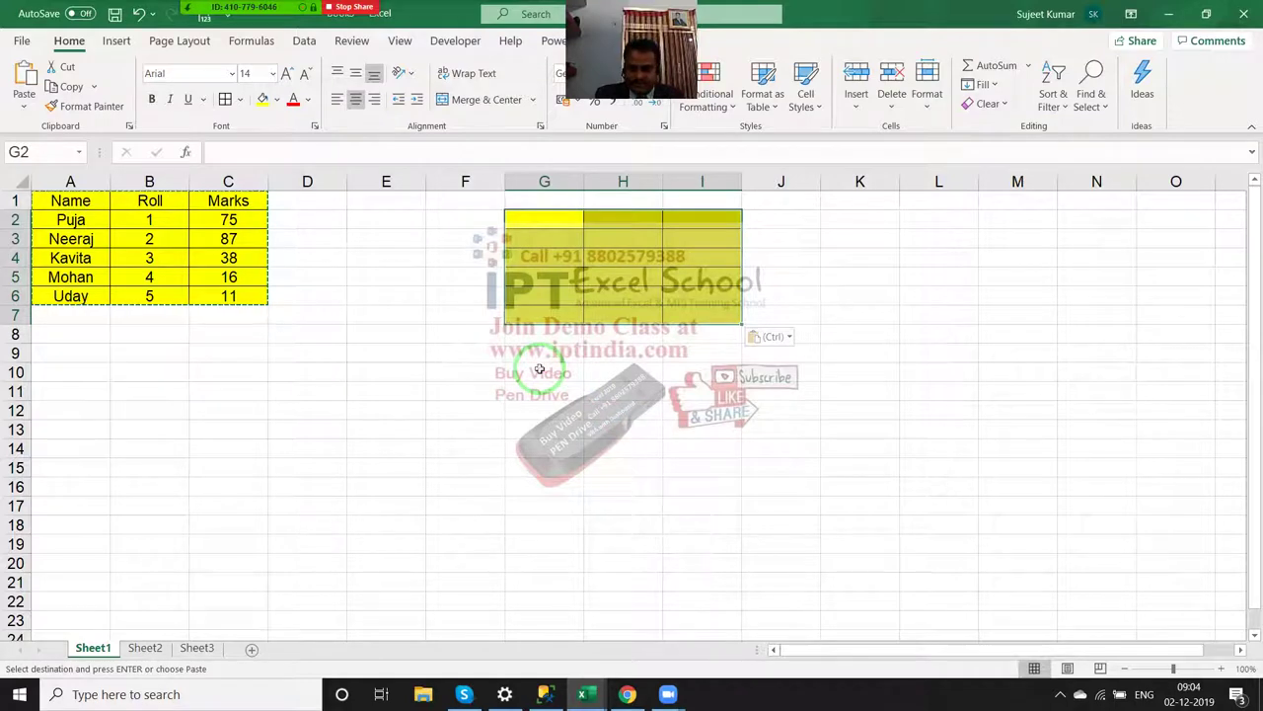
click(540, 370)
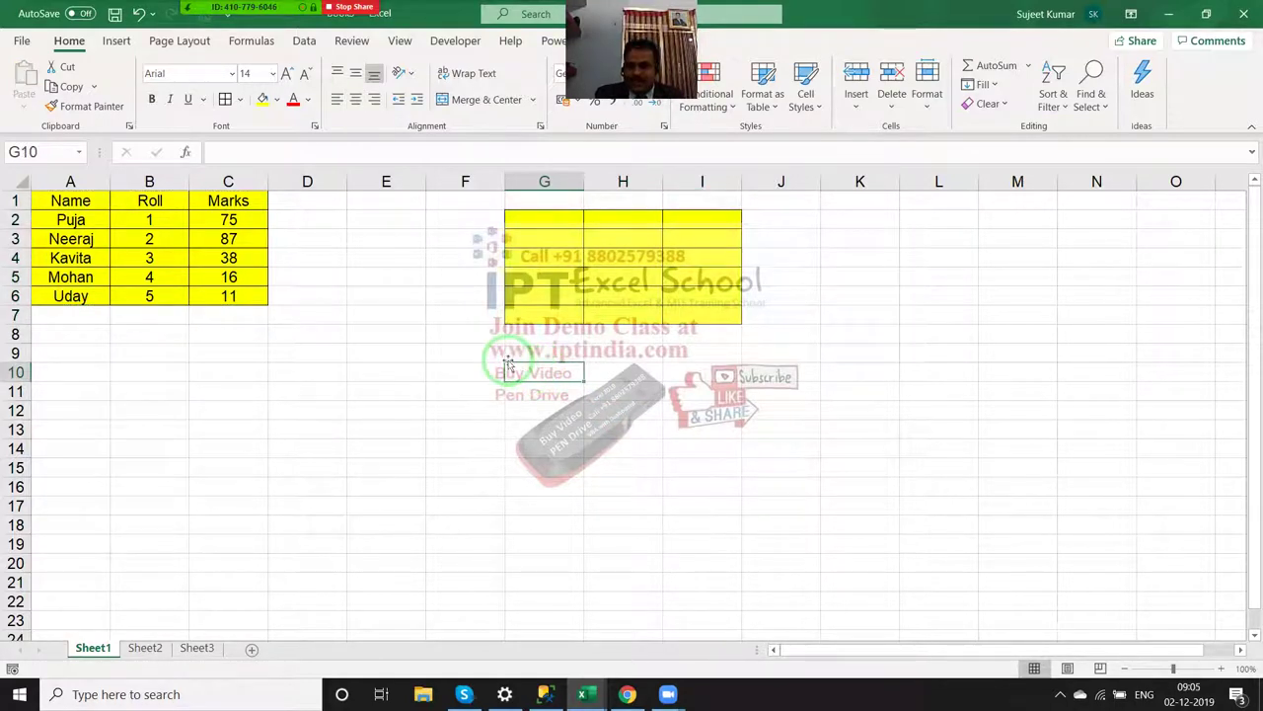
Step: Post a new comment reading 'This is Final Marks' on the Marks header in C1
right_click(254, 199)
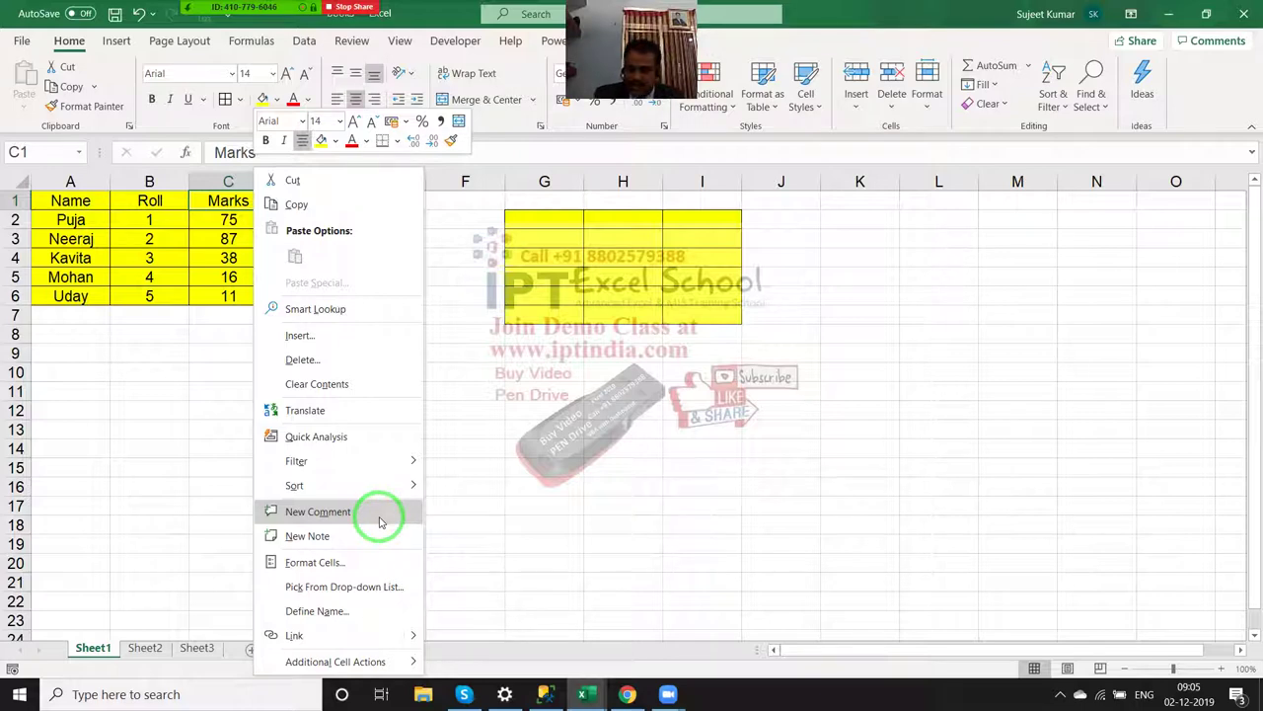
click(381, 522)
text(H)
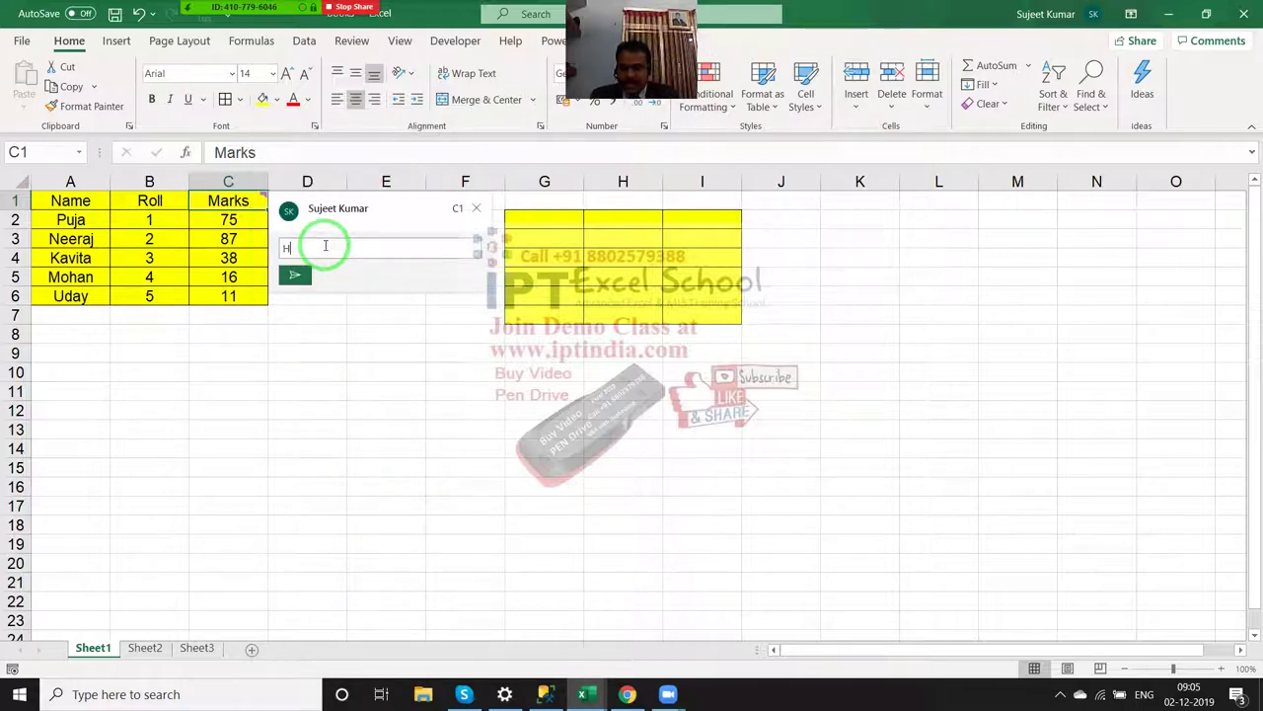
key(BackSpace)
text(This is Final Marks)
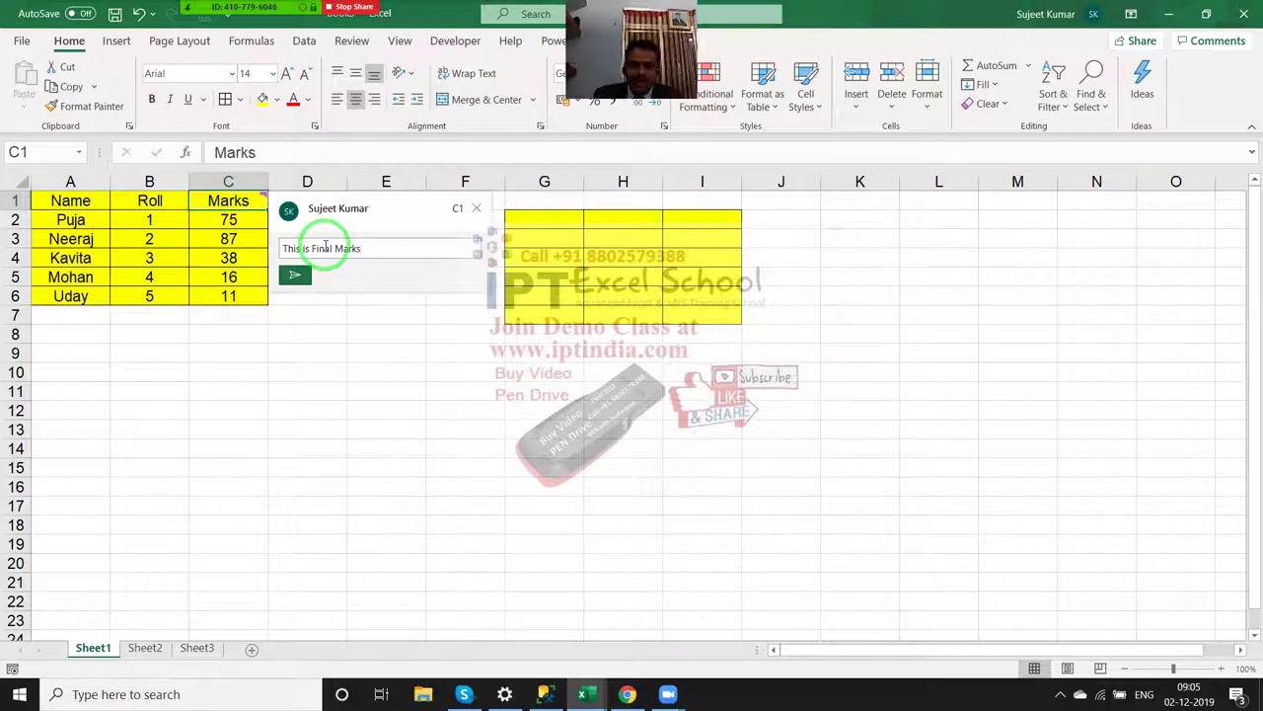
click(293, 276)
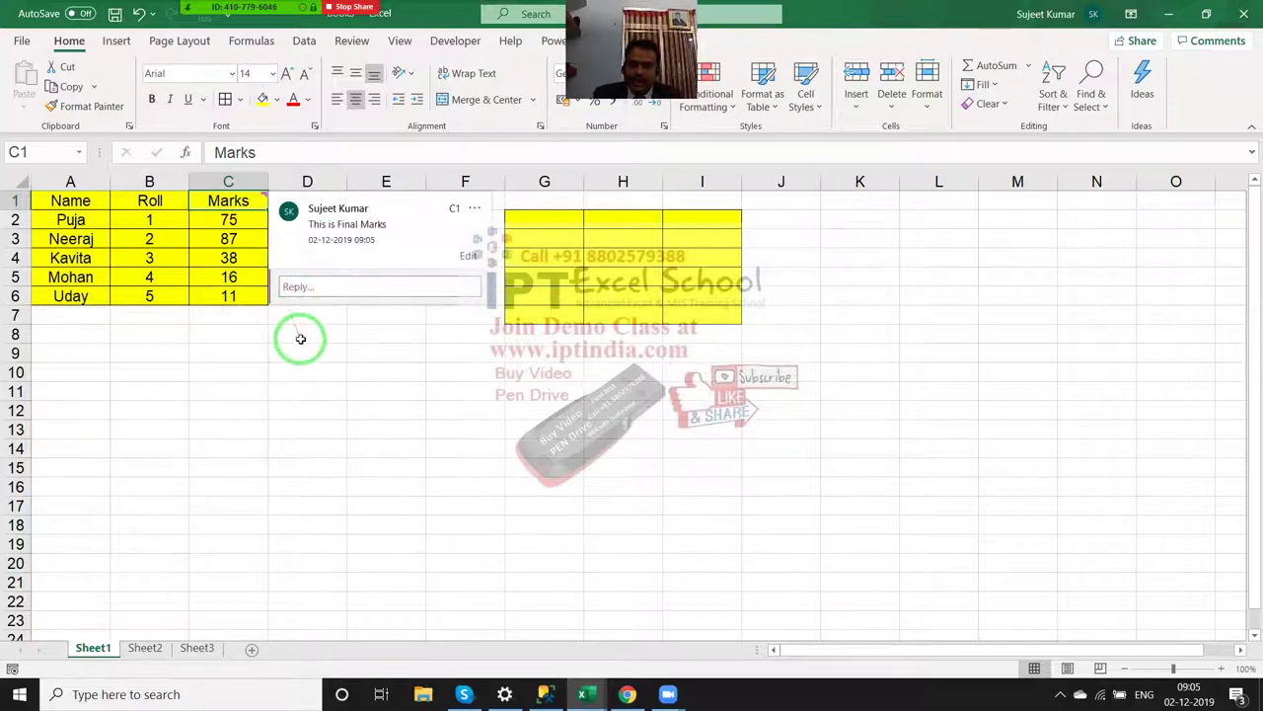
mouse_move(255, 200)
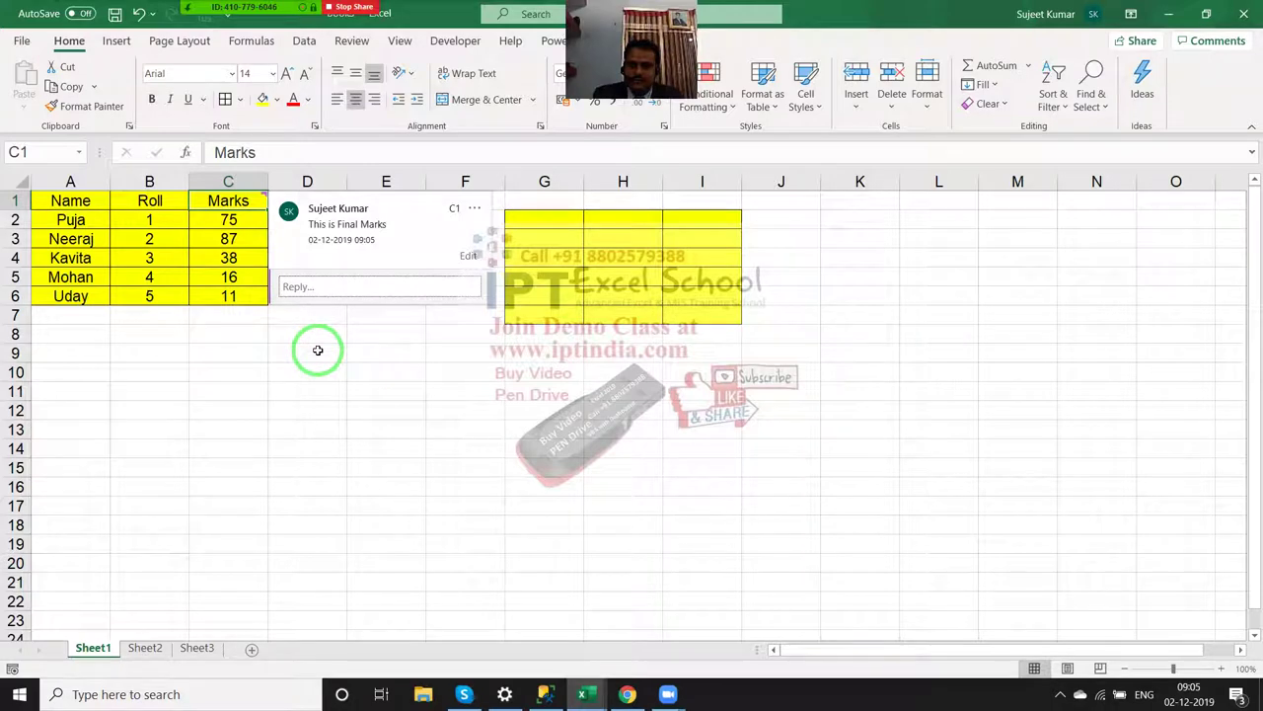
click(318, 350)
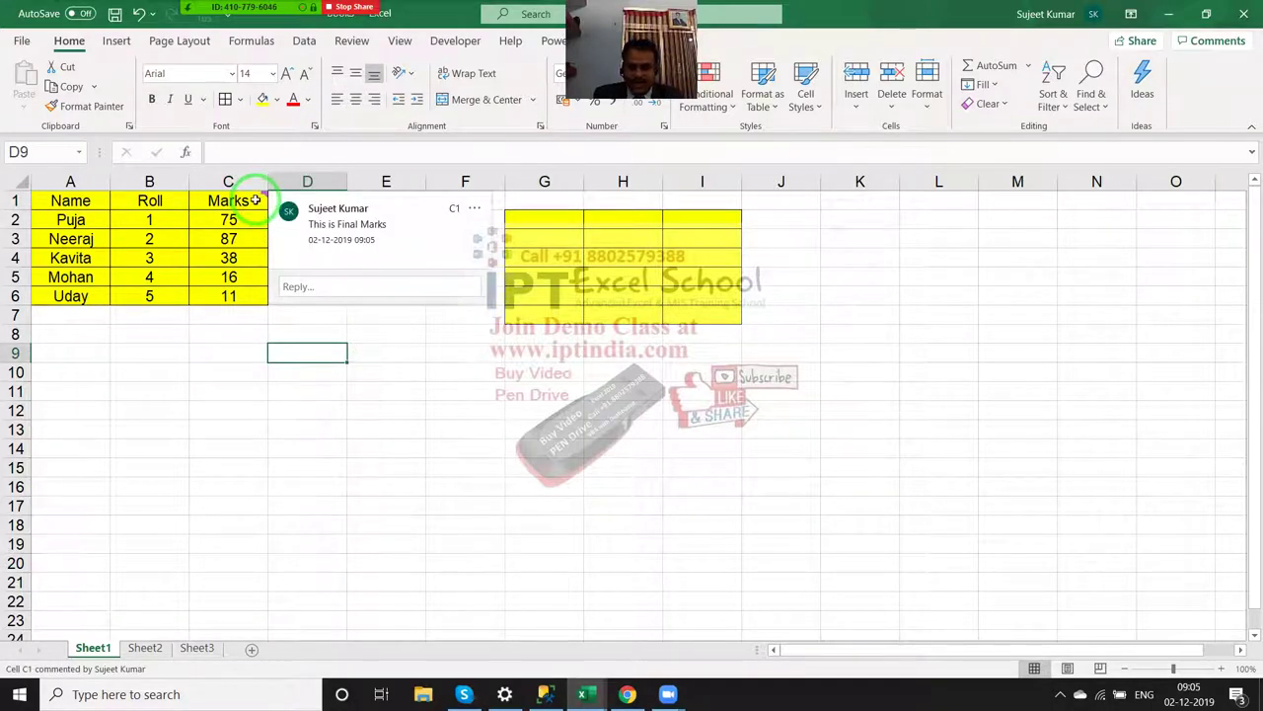
click(255, 200)
Step: Copy C1 and Paste Special only its Comments onto I2:I7
key(ctrl+c)
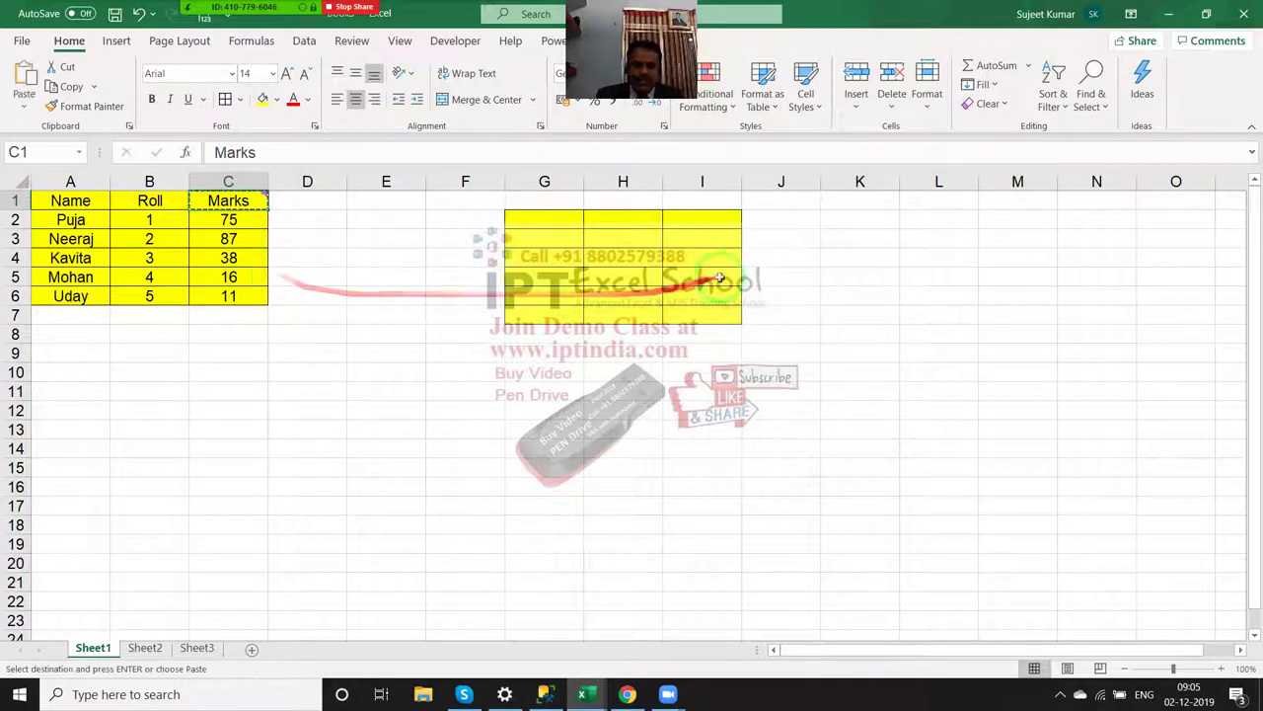
drag(704, 219, 691, 322)
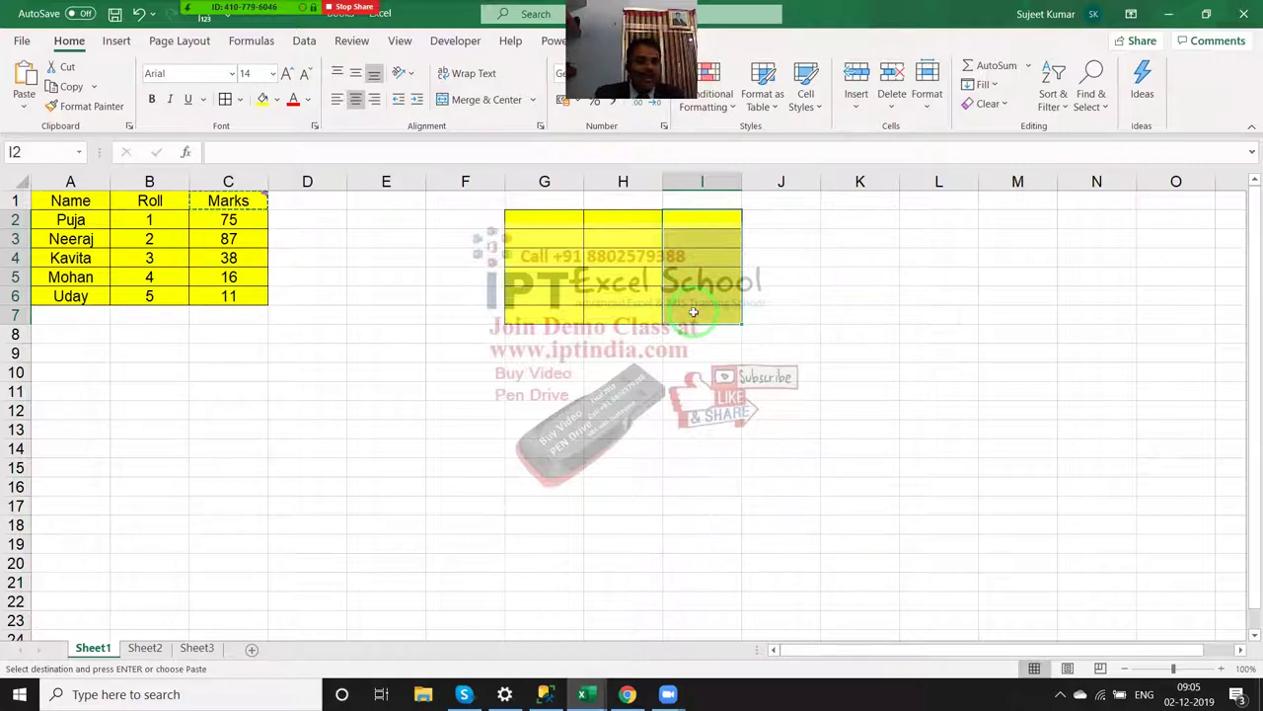
right_click(699, 254)
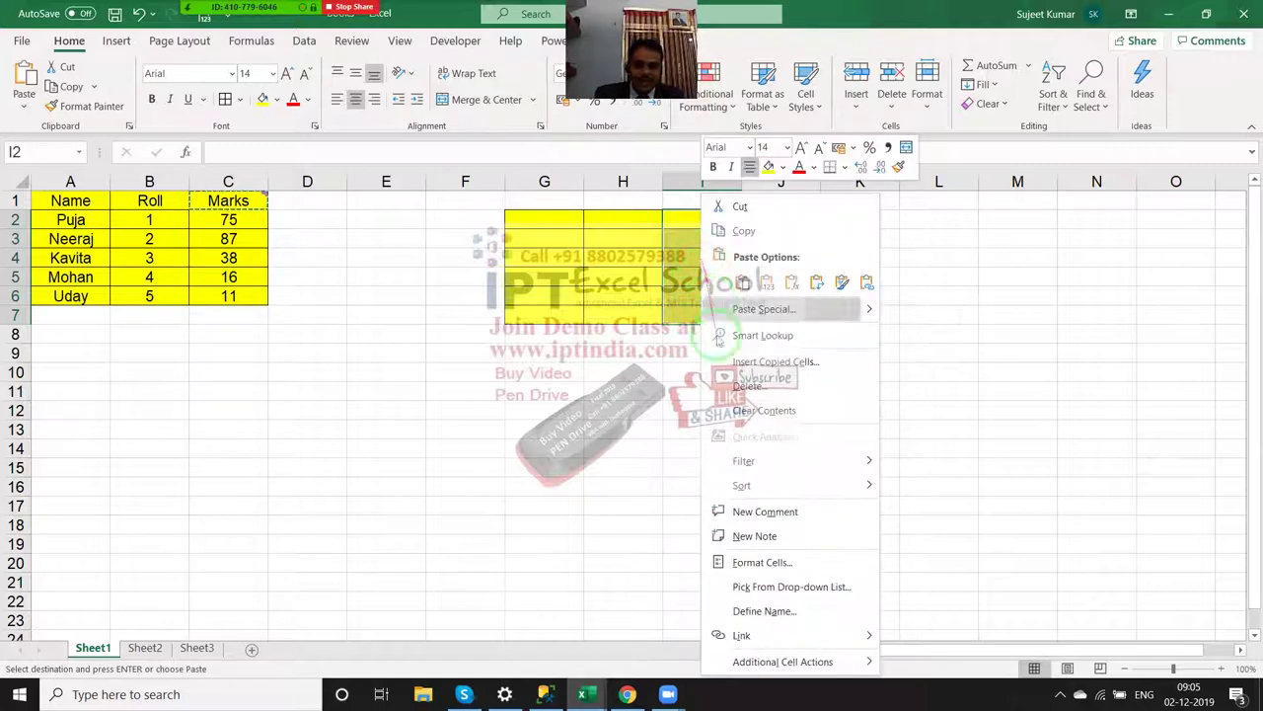
click(748, 308)
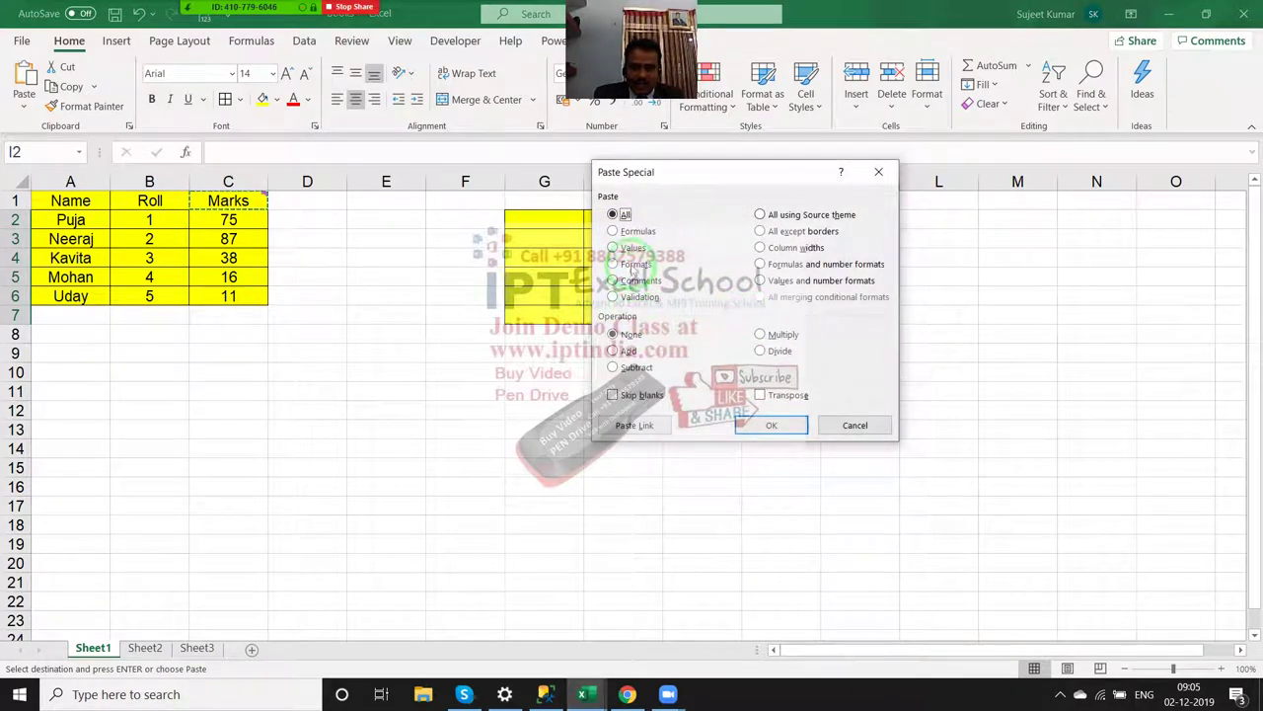
click(636, 281)
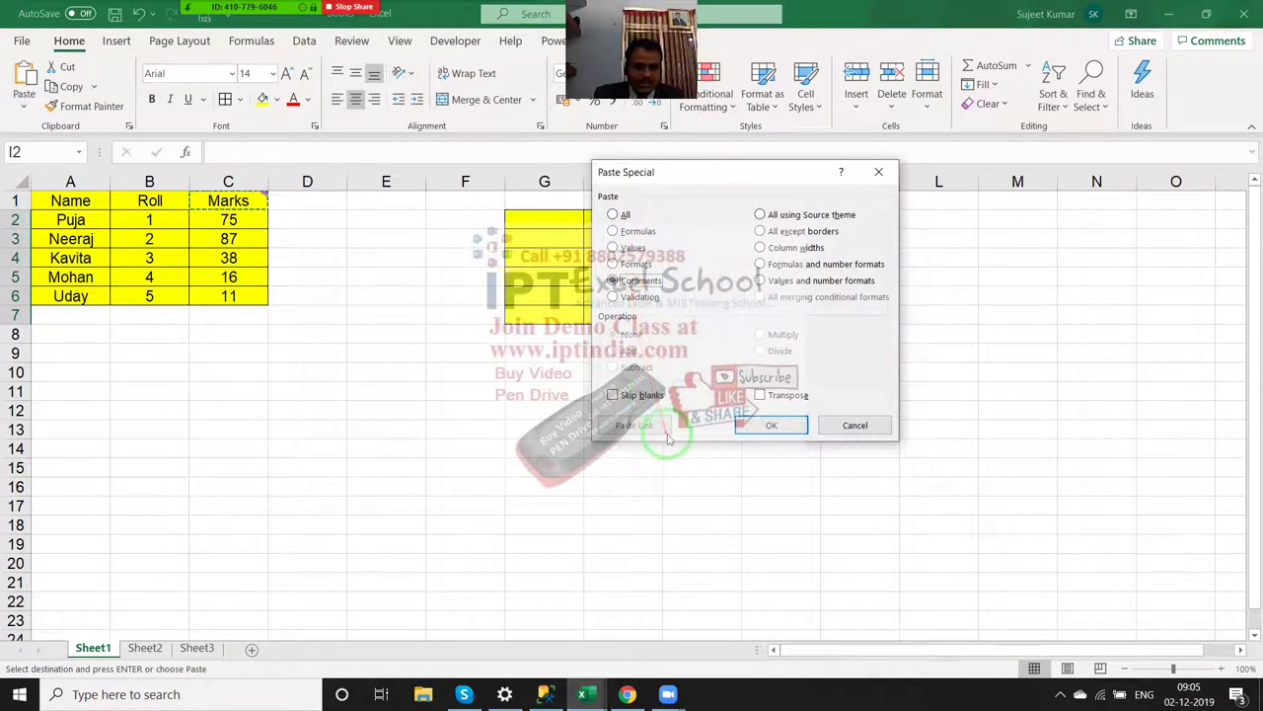
click(760, 426)
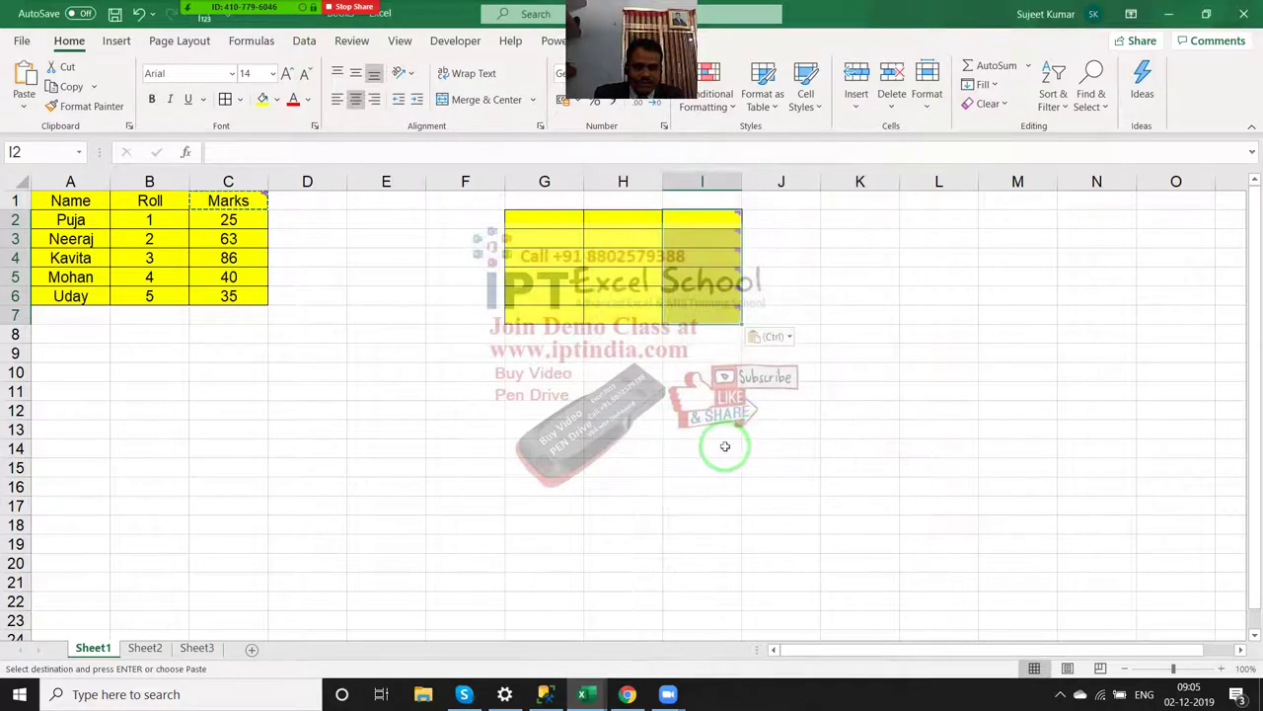
click(736, 444)
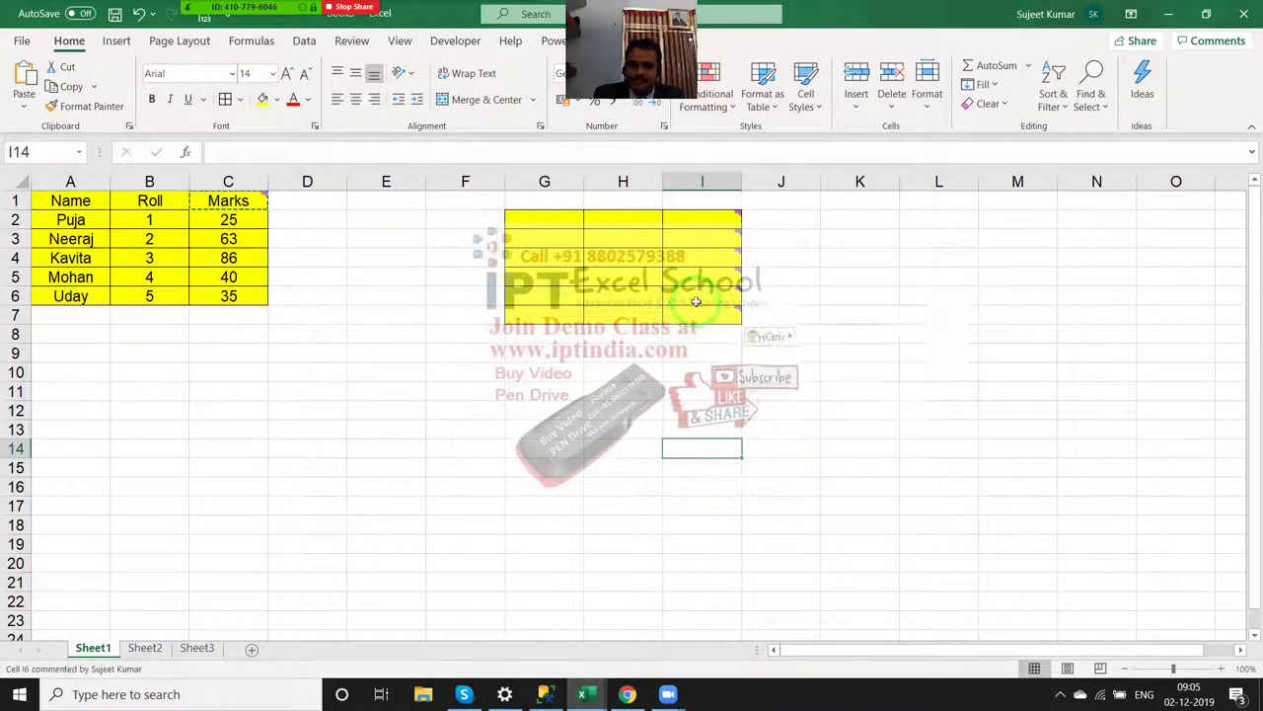
Step: Copy the A1:C6 marks table and Paste Special it at K2 with All except borders
mouse_move(702, 296)
click(359, 310)
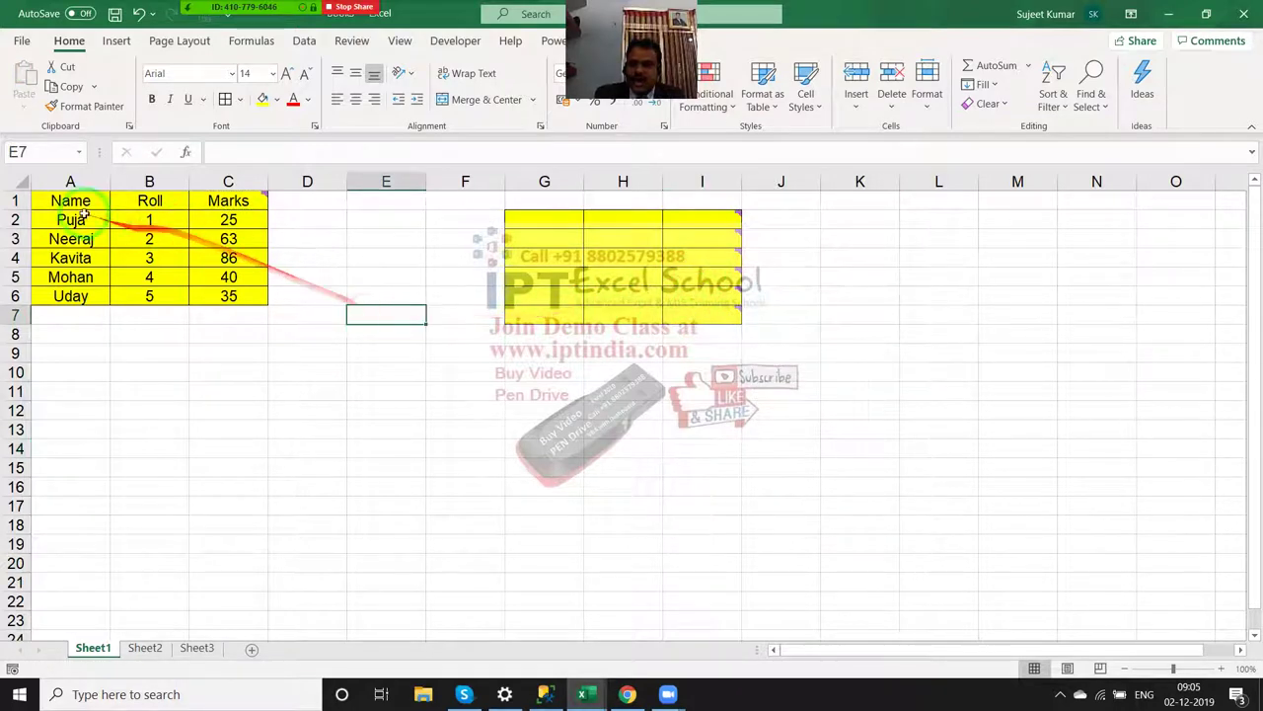
drag(69, 203, 219, 296)
key(ctrl+c)
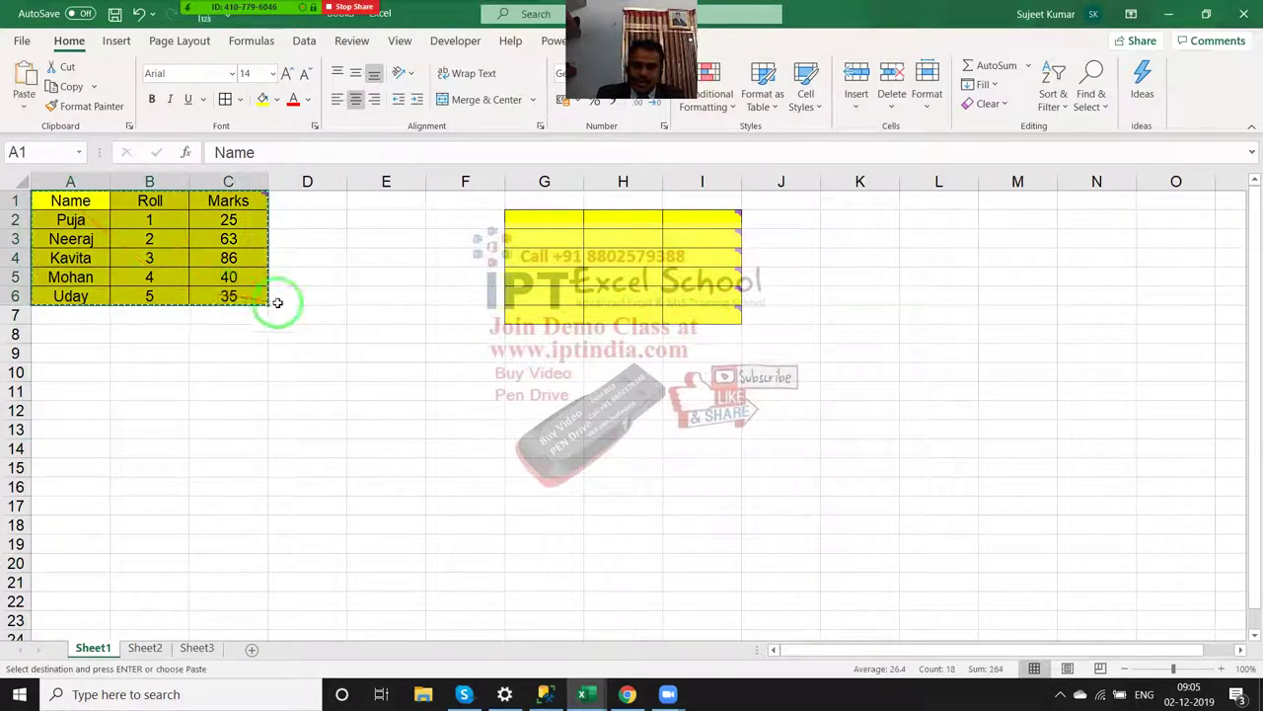
click(835, 219)
right_click(835, 217)
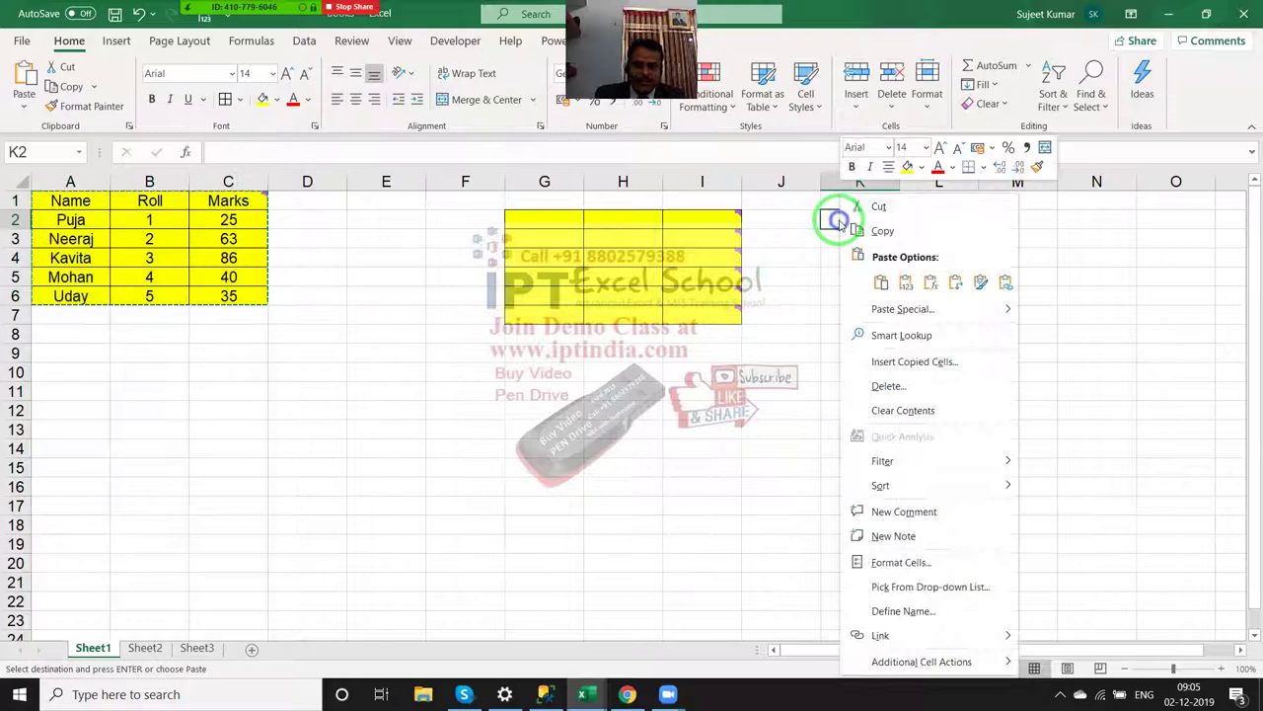
click(873, 310)
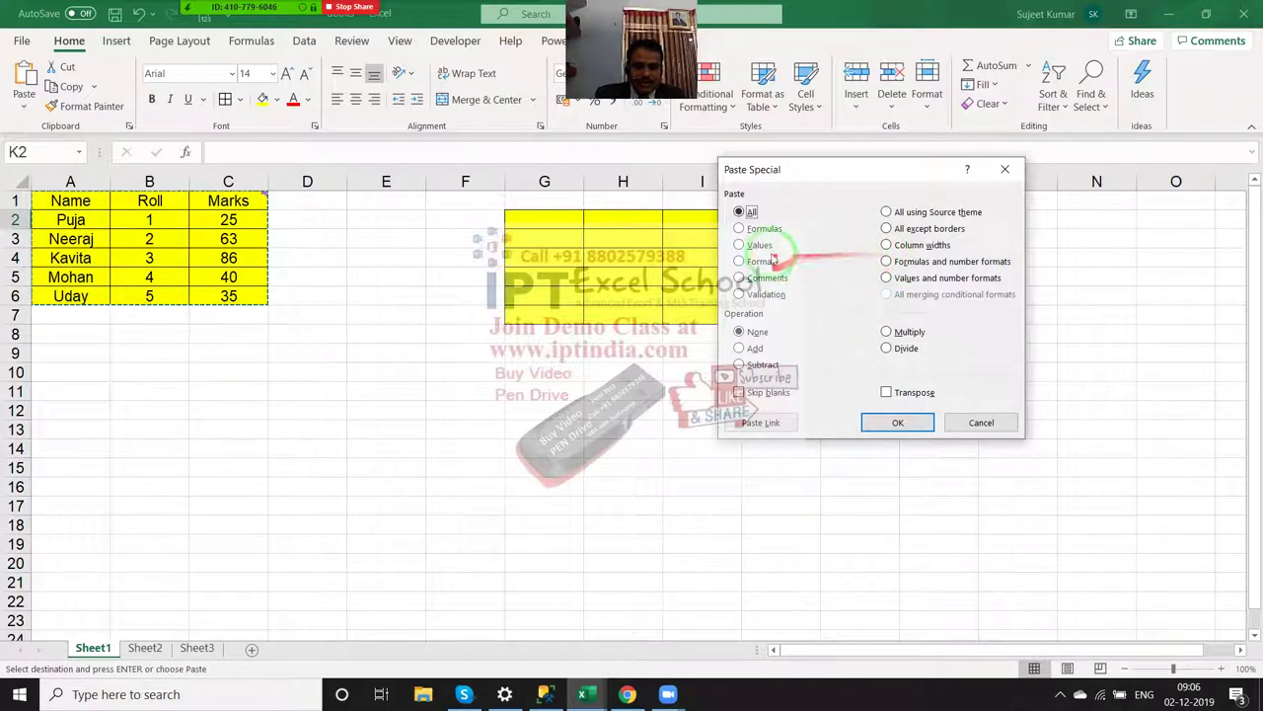
mouse_move(802, 242)
mouse_down()
mouse_move(886, 229)
mouse_move(799, 252)
mouse_up()
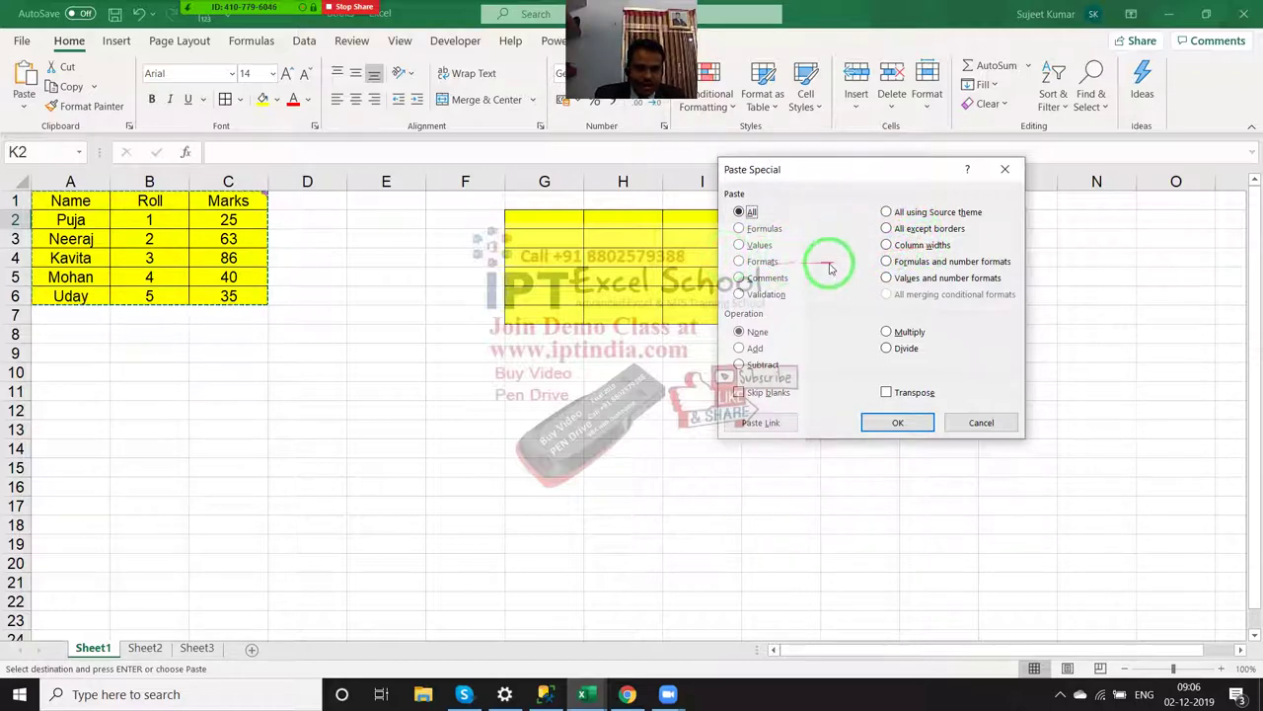
click(885, 228)
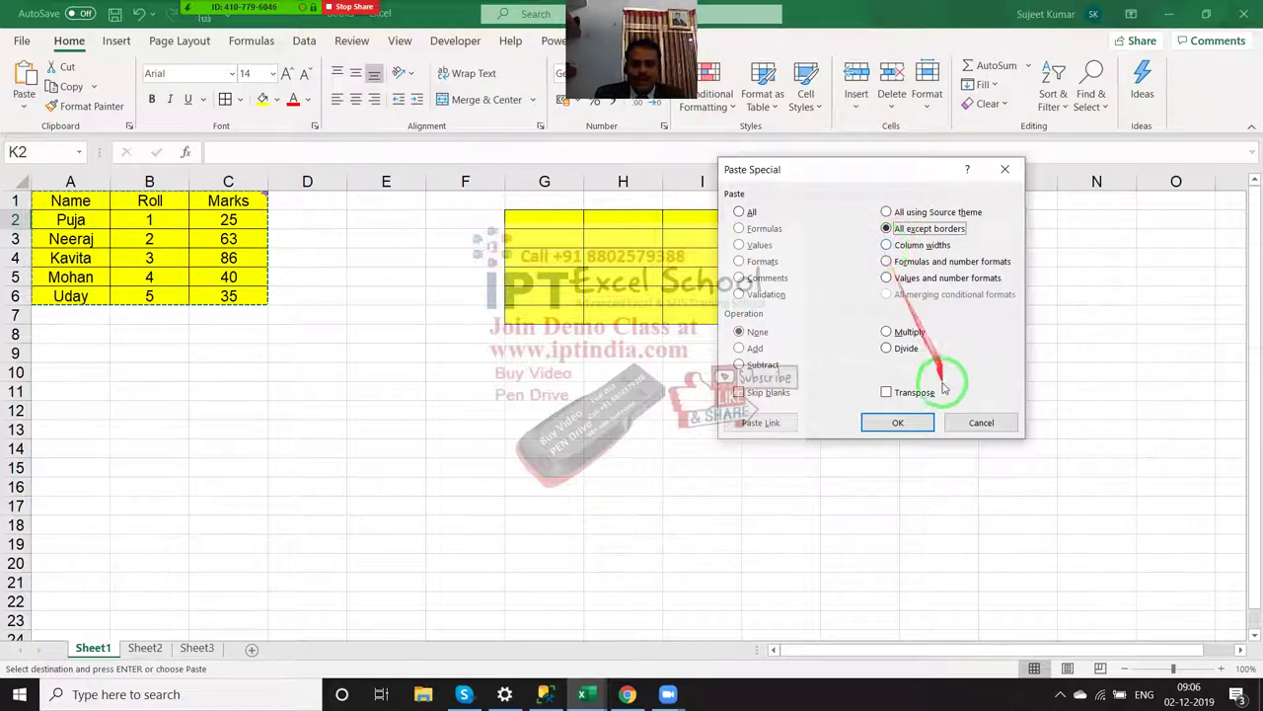
click(897, 422)
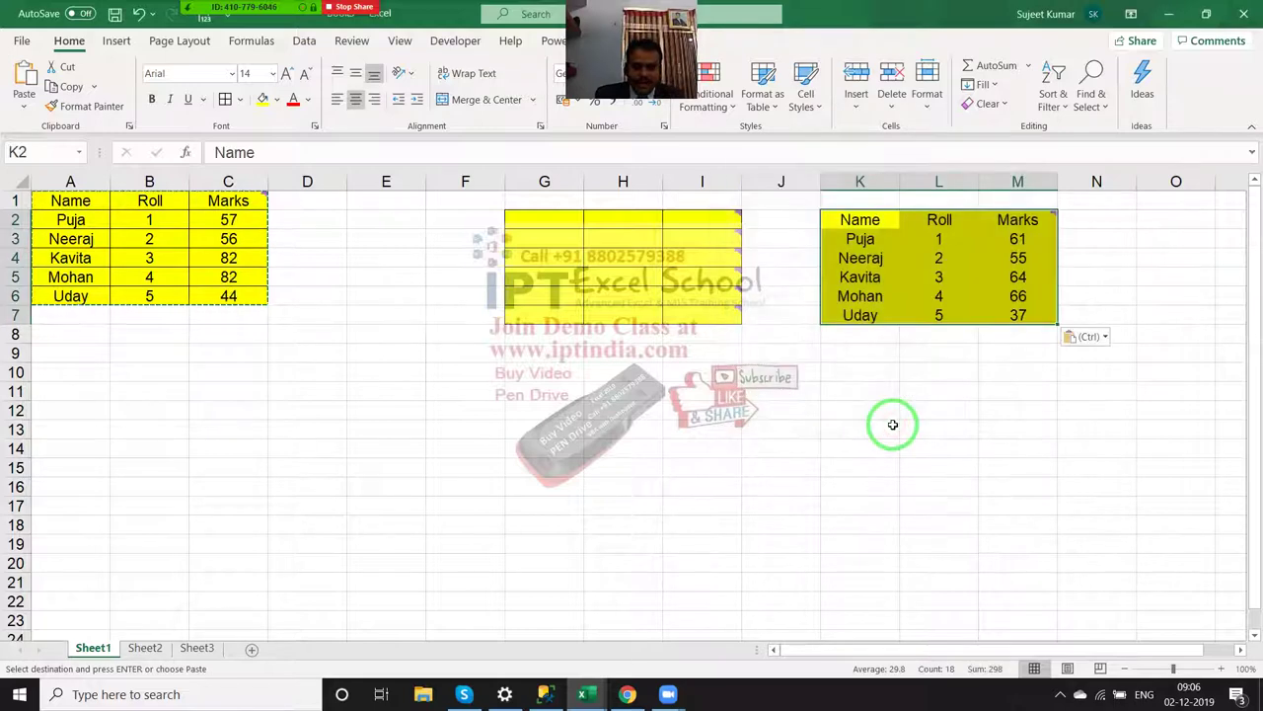
Step: Clear columns G–M, leaving only the original table with marks 44, 81, 83, 86, 30
click(893, 425)
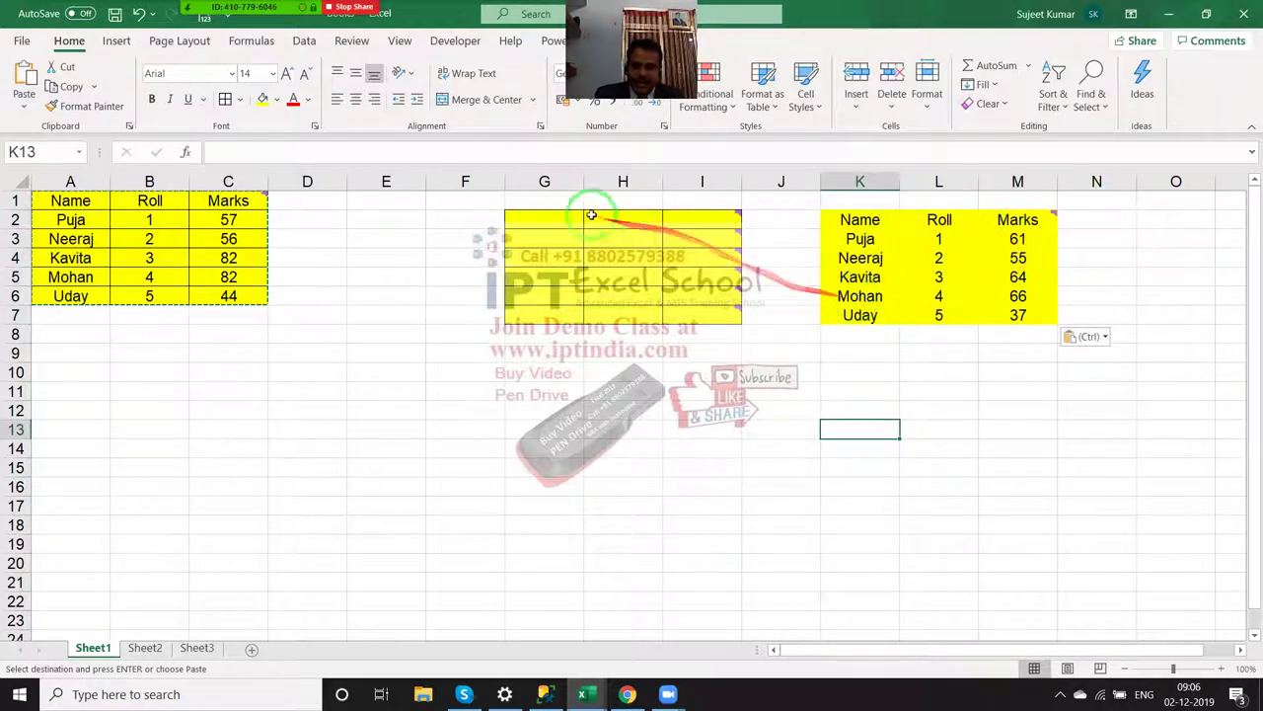
drag(550, 183, 1005, 205)
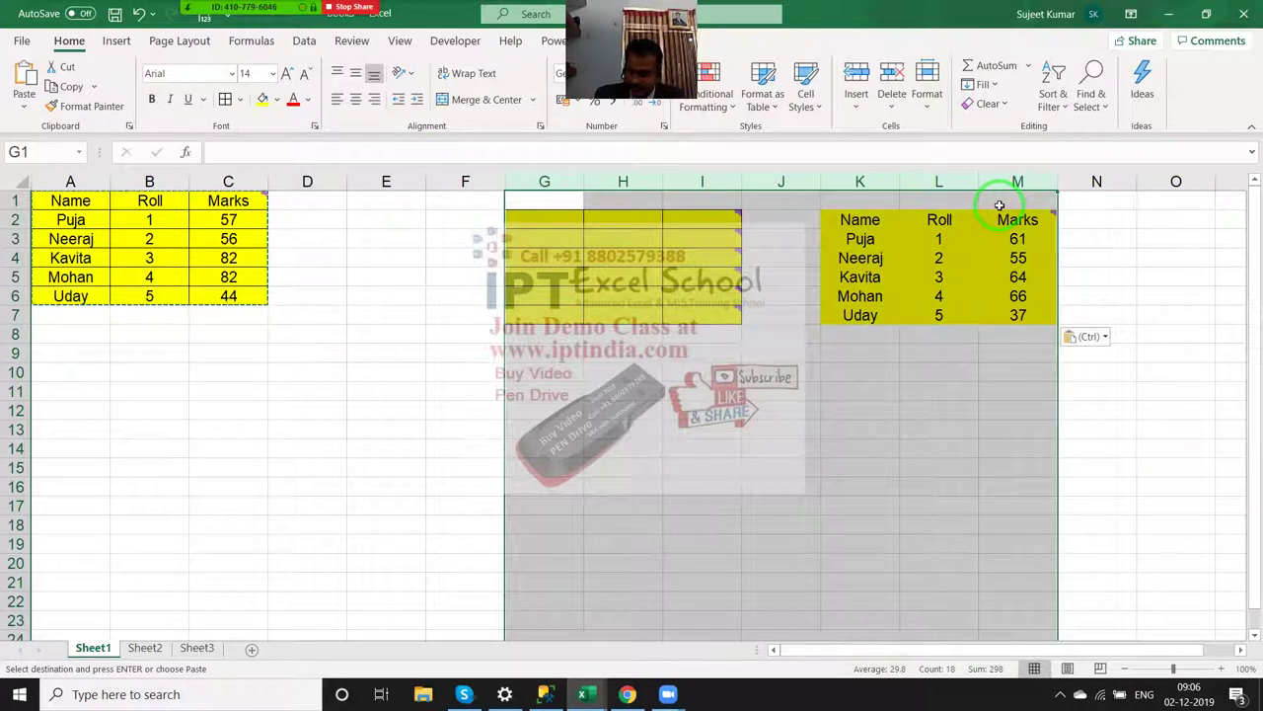
key(ctrl)
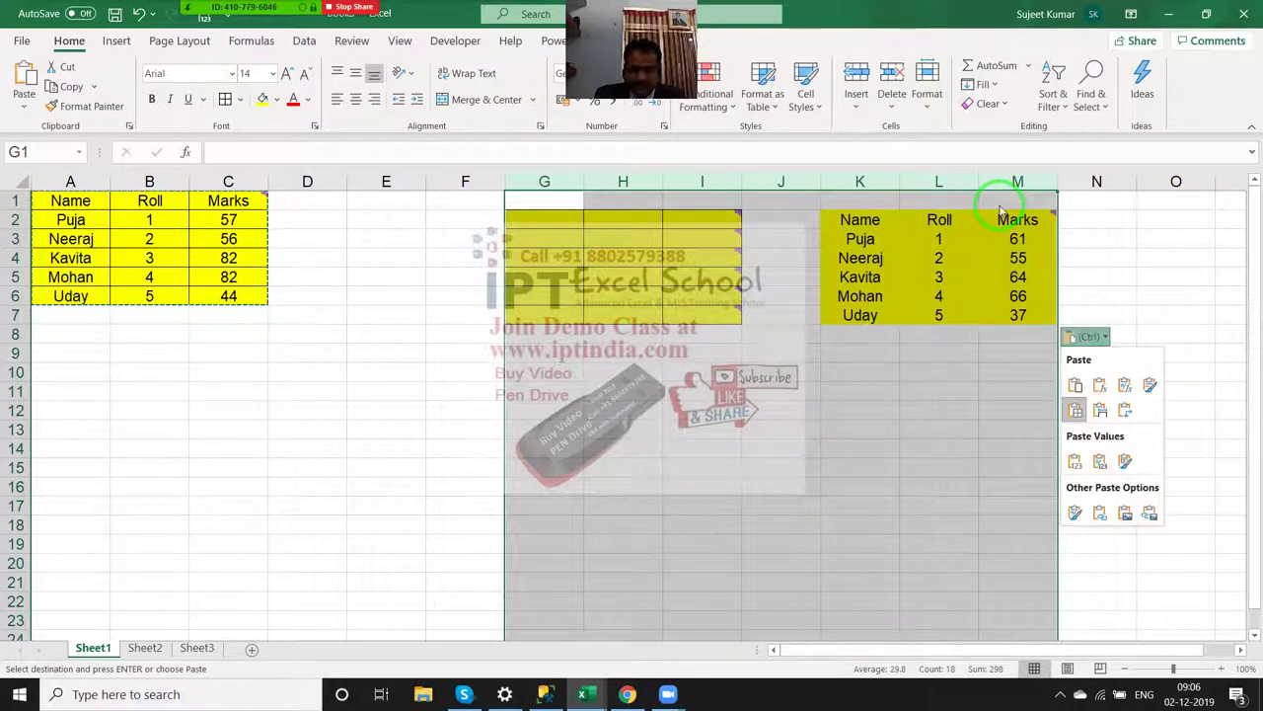
key(Escape)
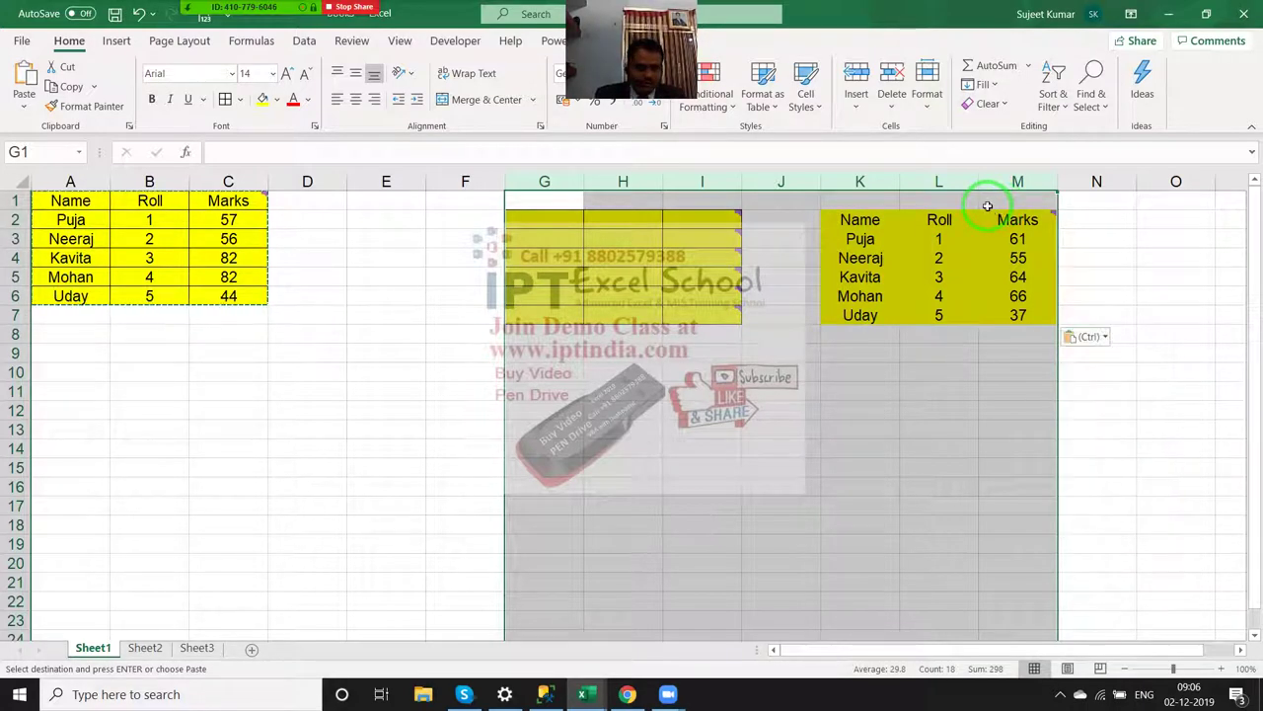
key(ctrl+z)
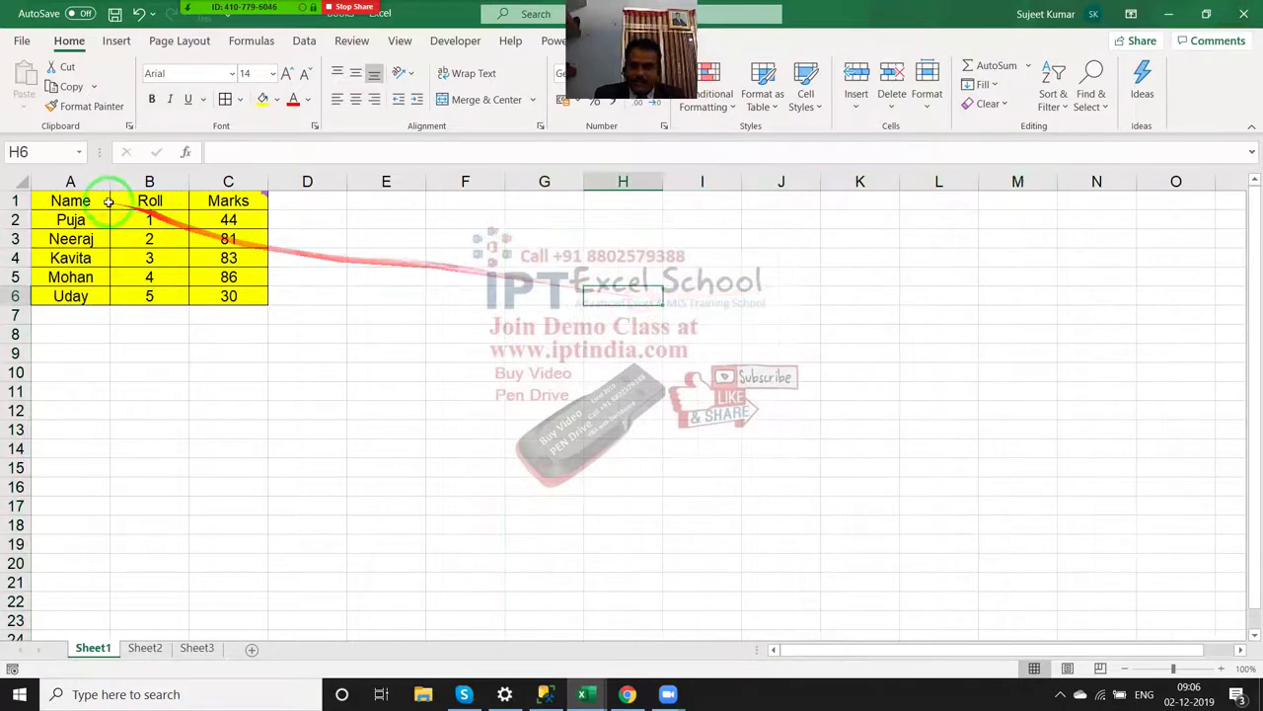
click(107, 204)
drag(121, 211, 222, 298)
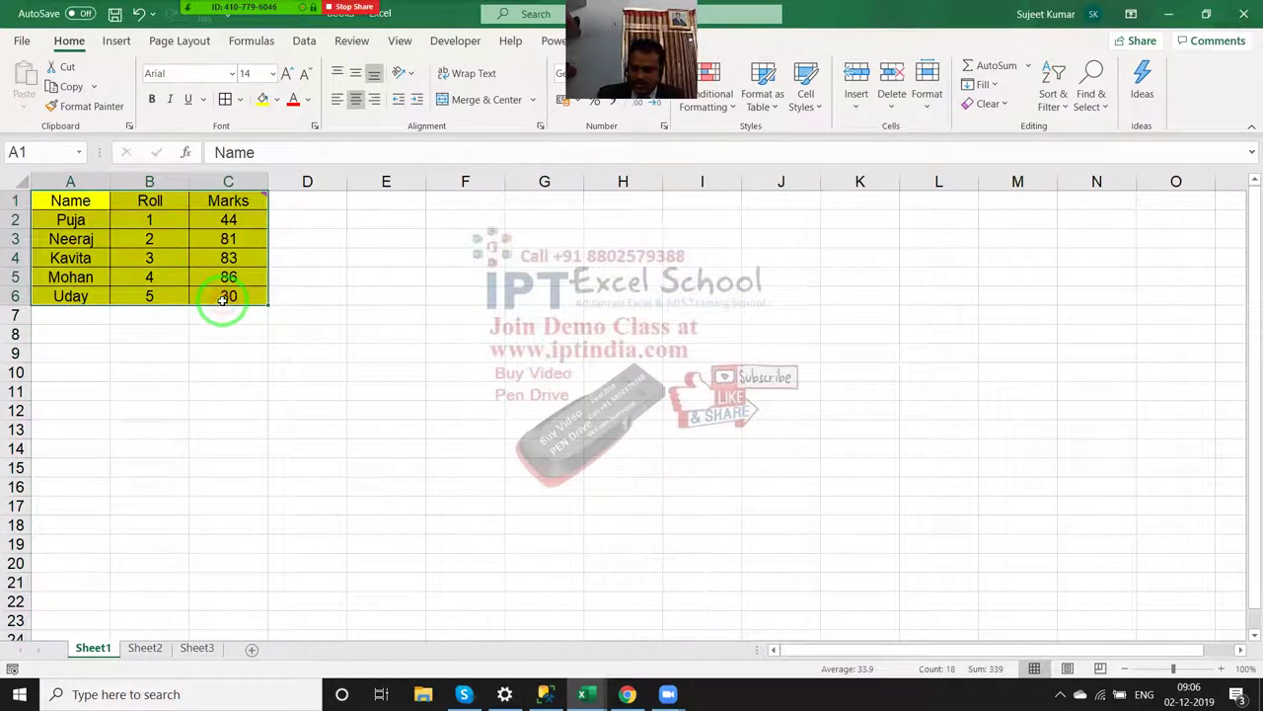
click(381, 254)
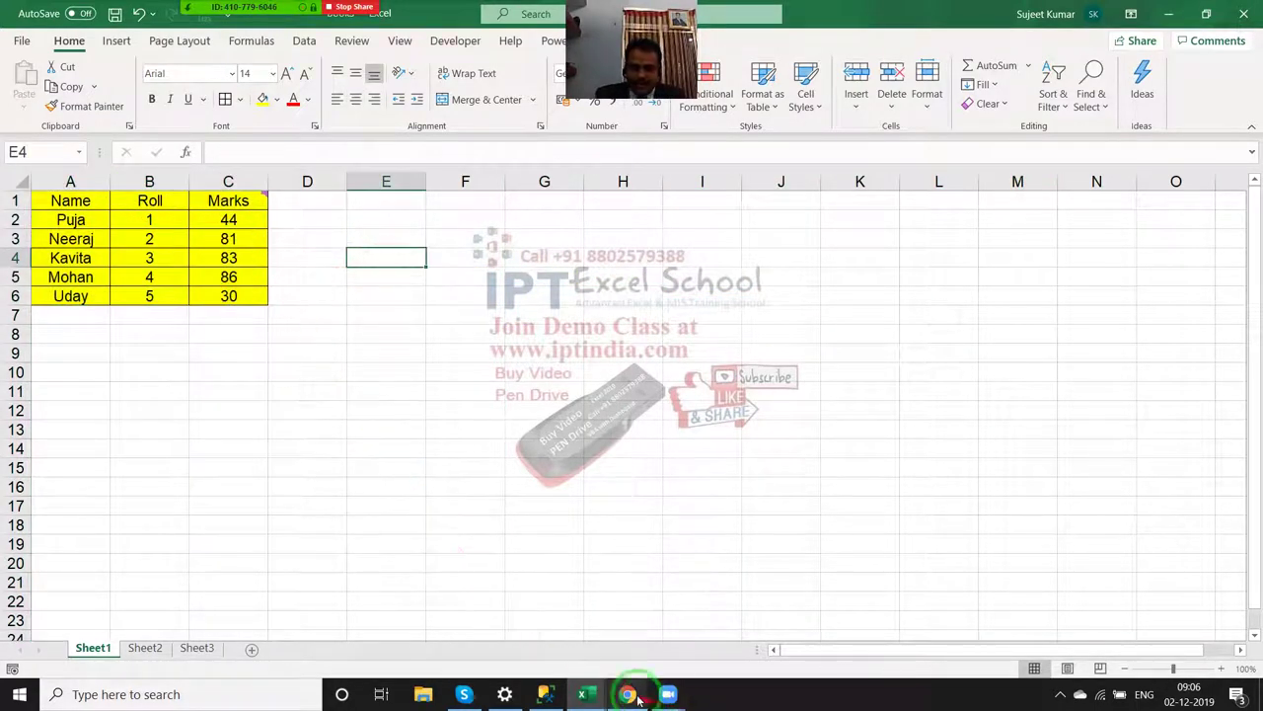
Step: Copy the whole dashboard sheet into Book1's Sheet3, undo that paste, and pick cell A2
mouse_move(583, 694)
click(987, 642)
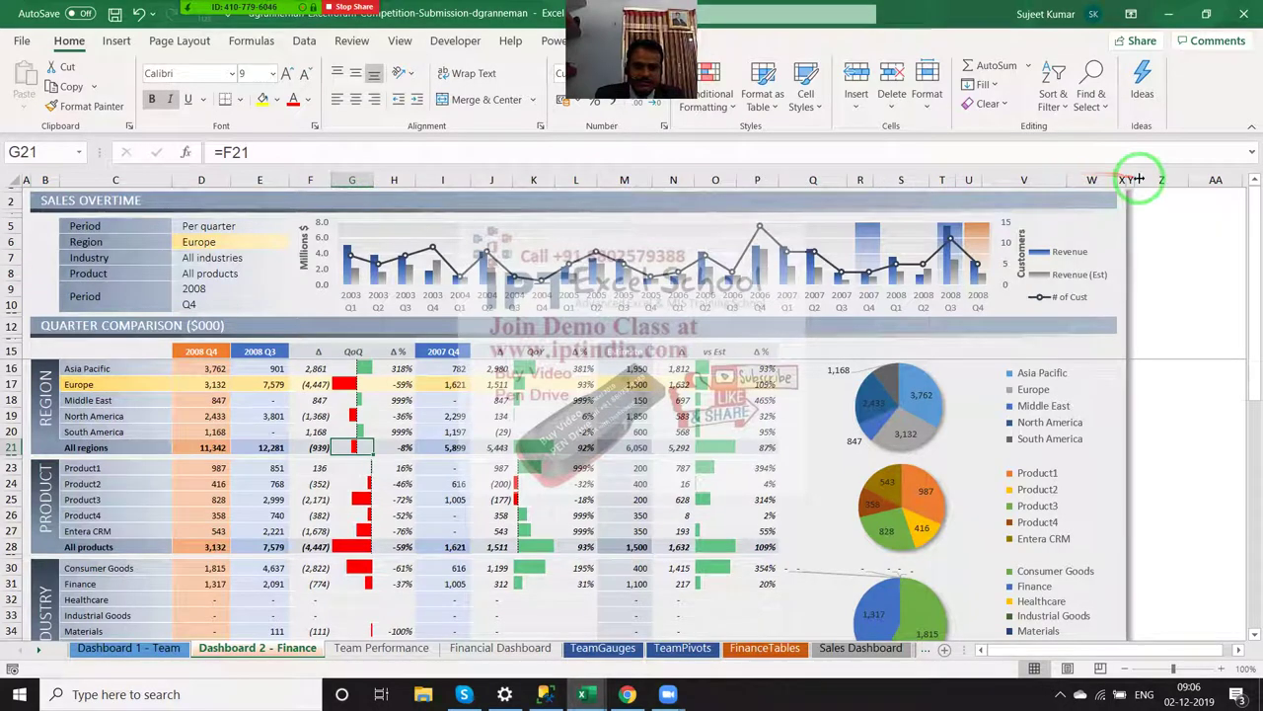
click(15, 179)
key(ctrl+c)
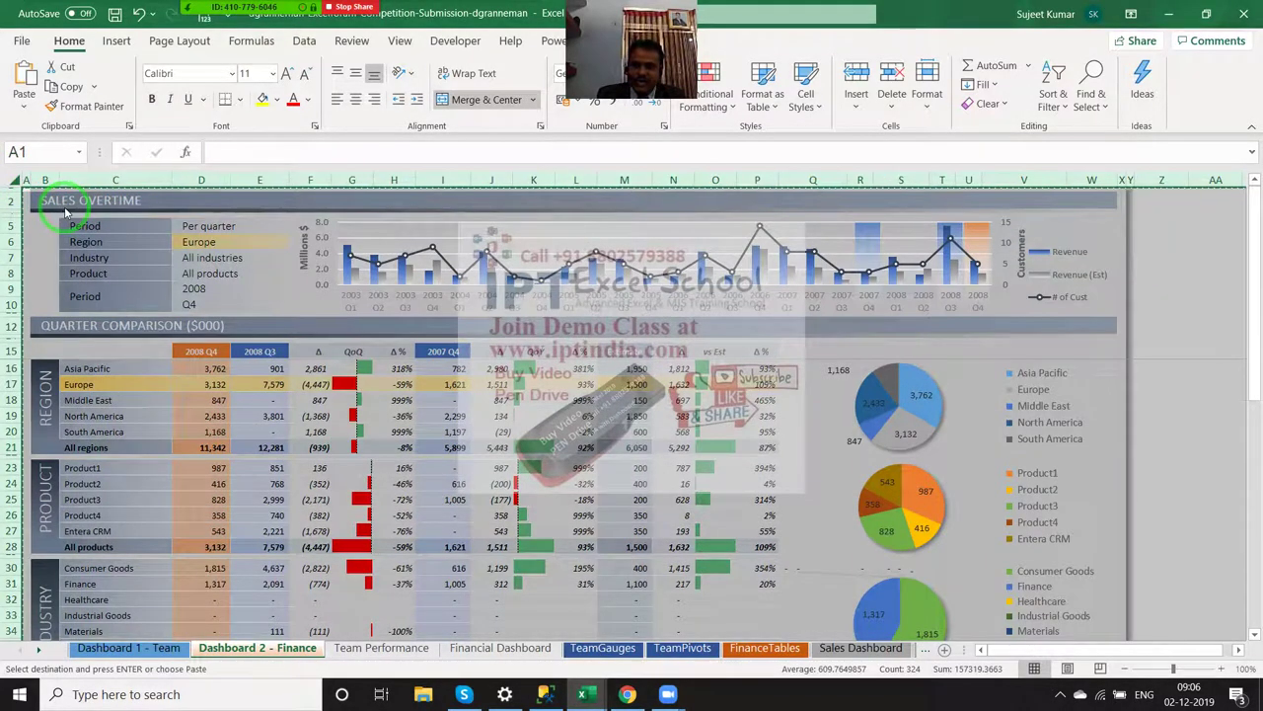
key(ctrl+Tab)
click(197, 648)
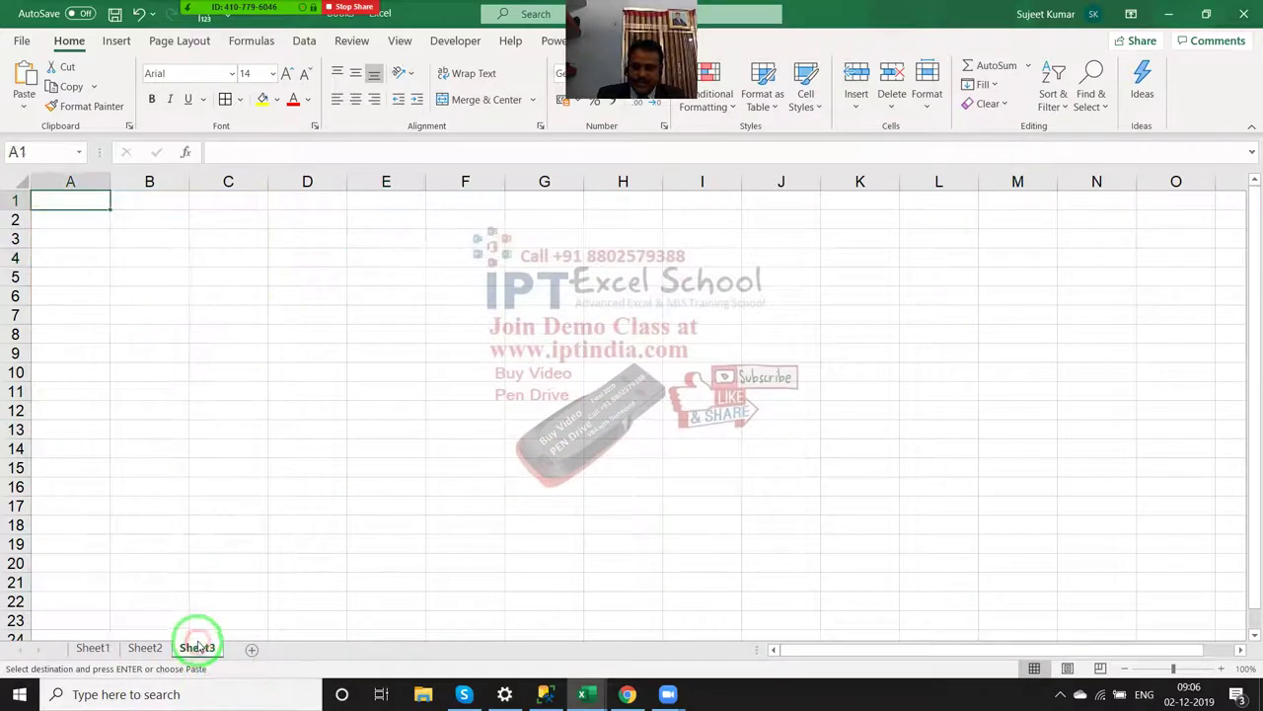
key(ctrl+a)
key(ctrl+v)
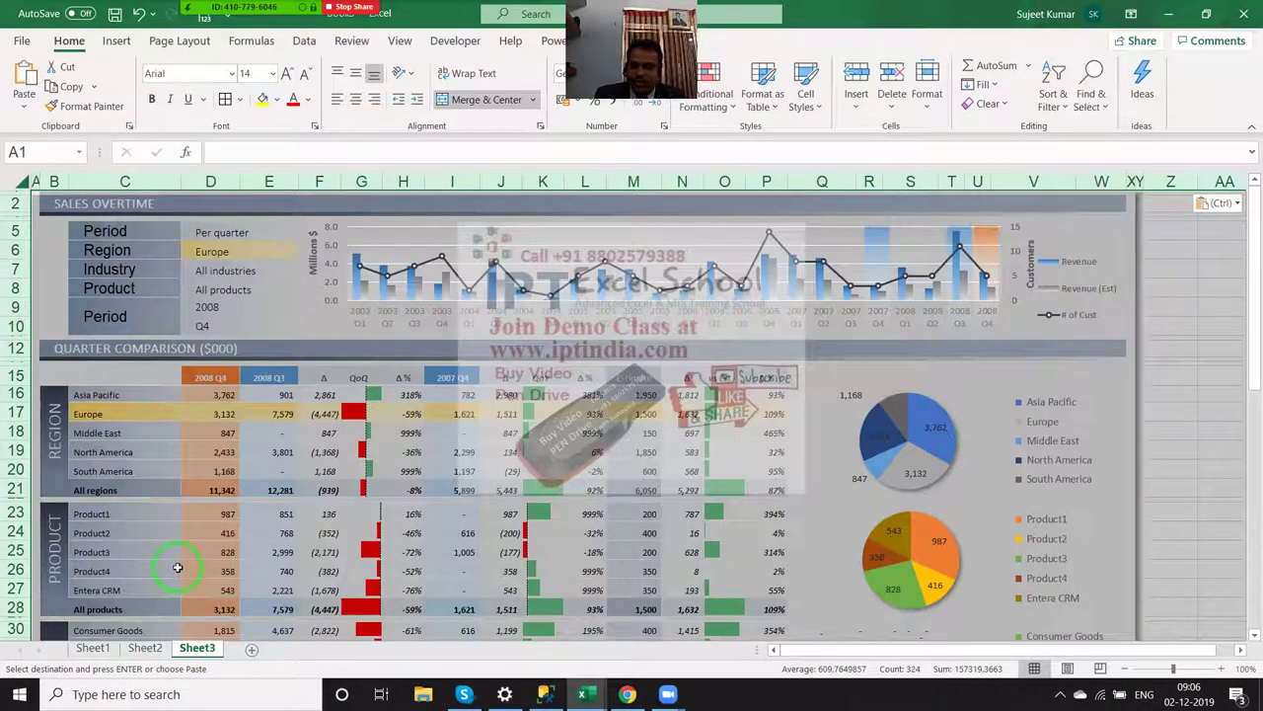
key(ctrl+z)
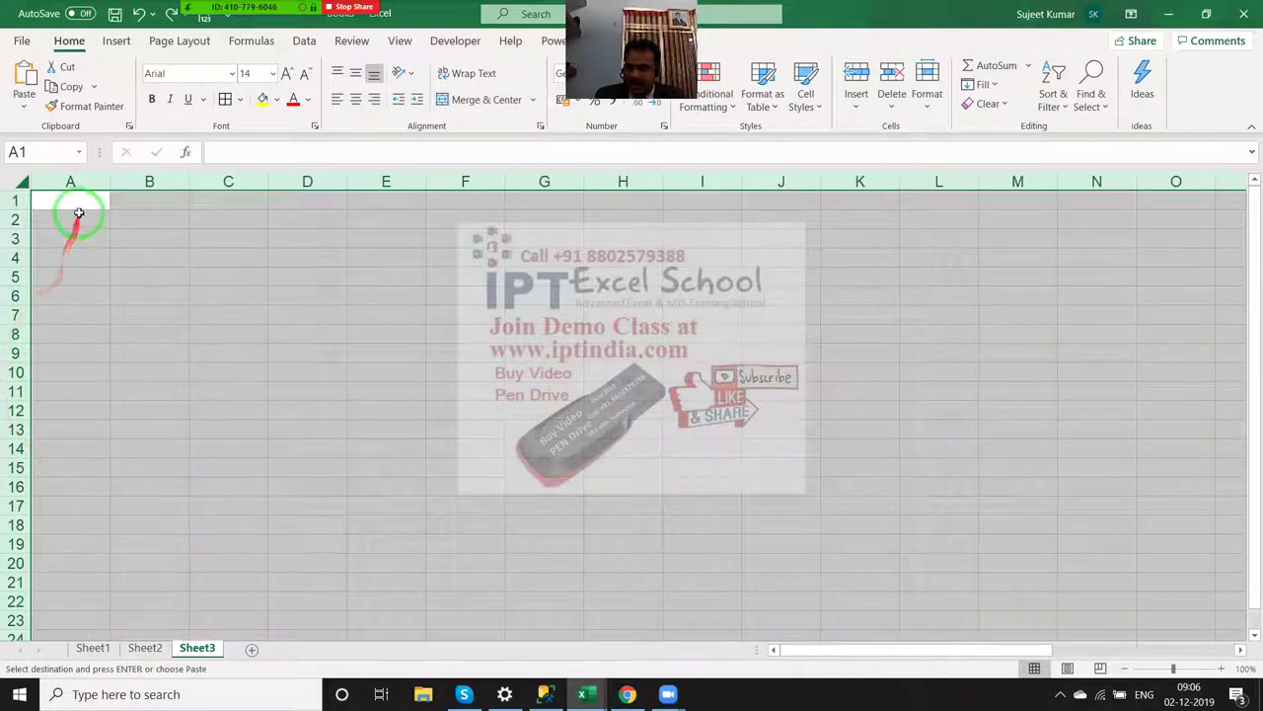
click(79, 218)
Step: Copy the Sales Overtime block (rows 2–12) to Sheet3!A2, then return to the dashboard
key(ctrl+Tab)
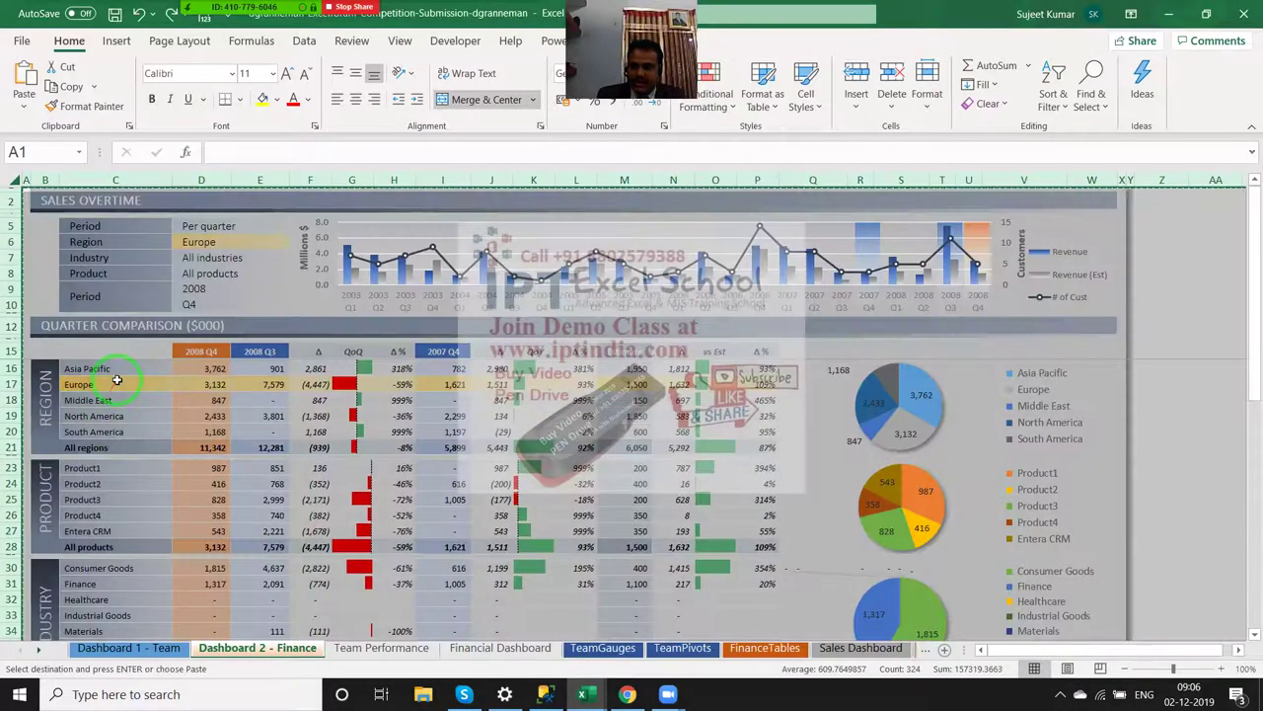
click(310, 484)
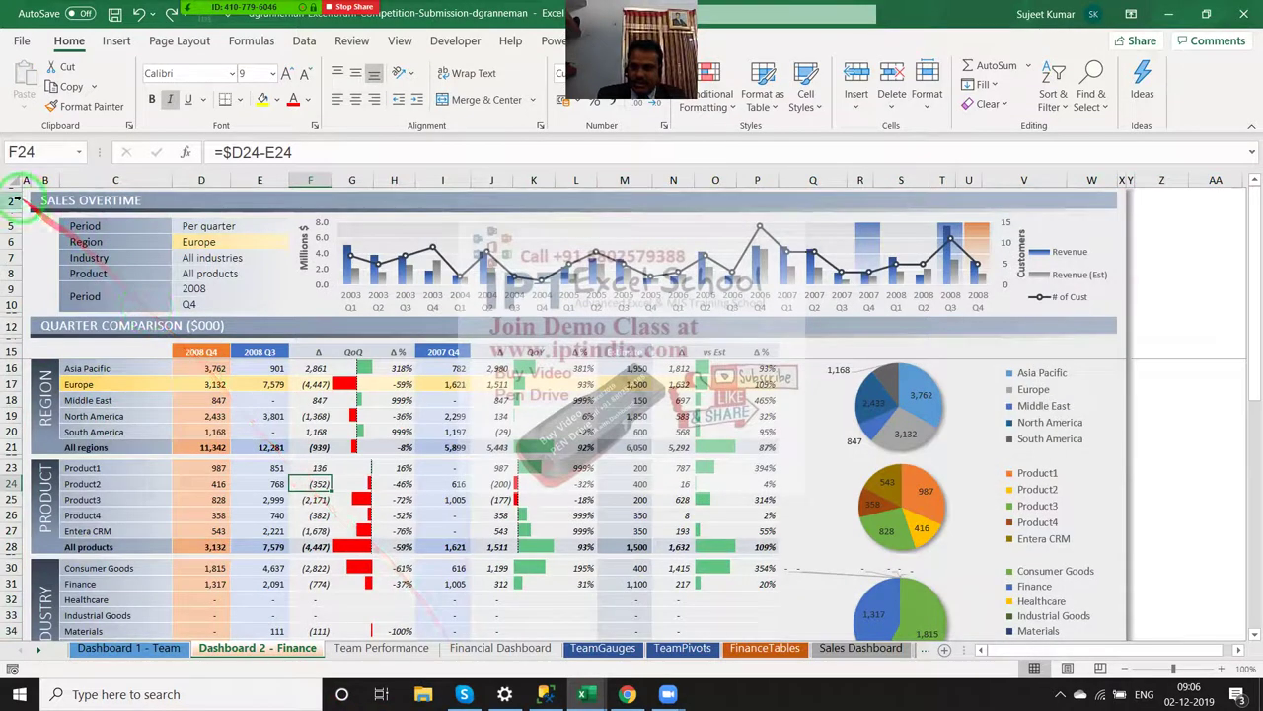
mouse_move(23, 200)
mouse_down()
mouse_move(727, 306)
mouse_move(1088, 314)
mouse_move(1121, 329)
mouse_up()
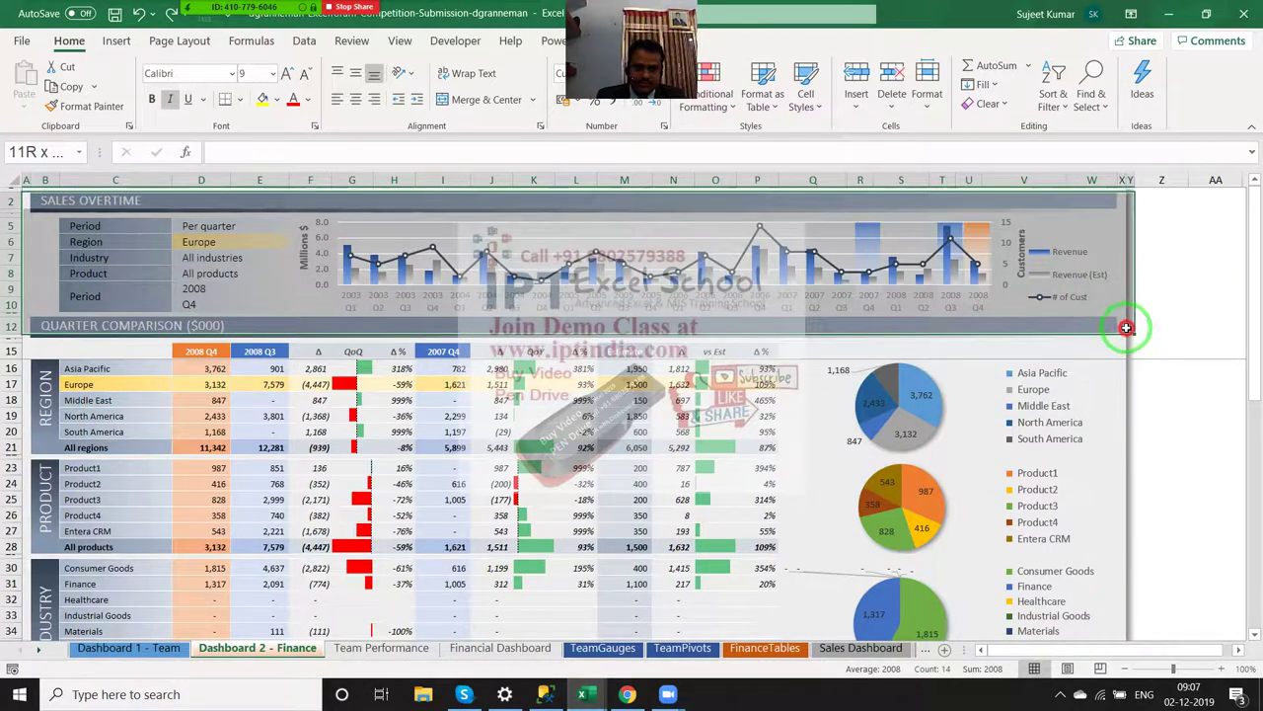
drag(1121, 328, 1121, 333)
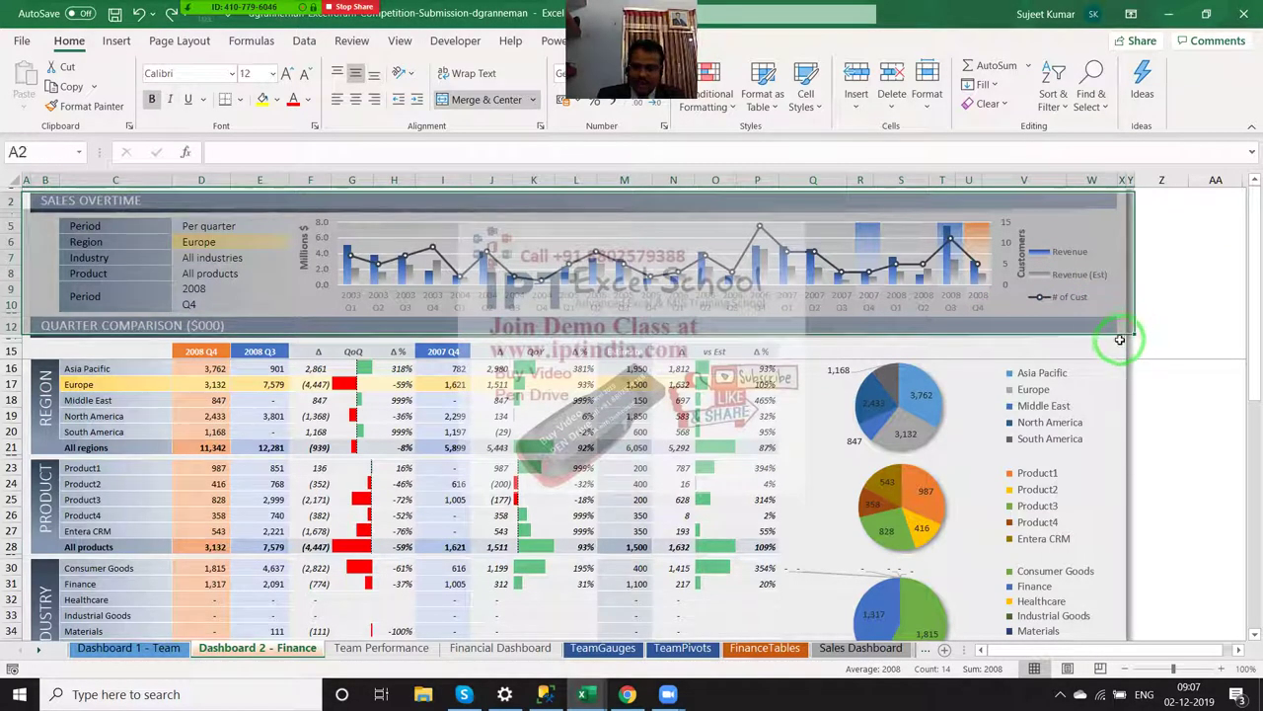
key(ctrl+c)
key(ctrl+Tab)
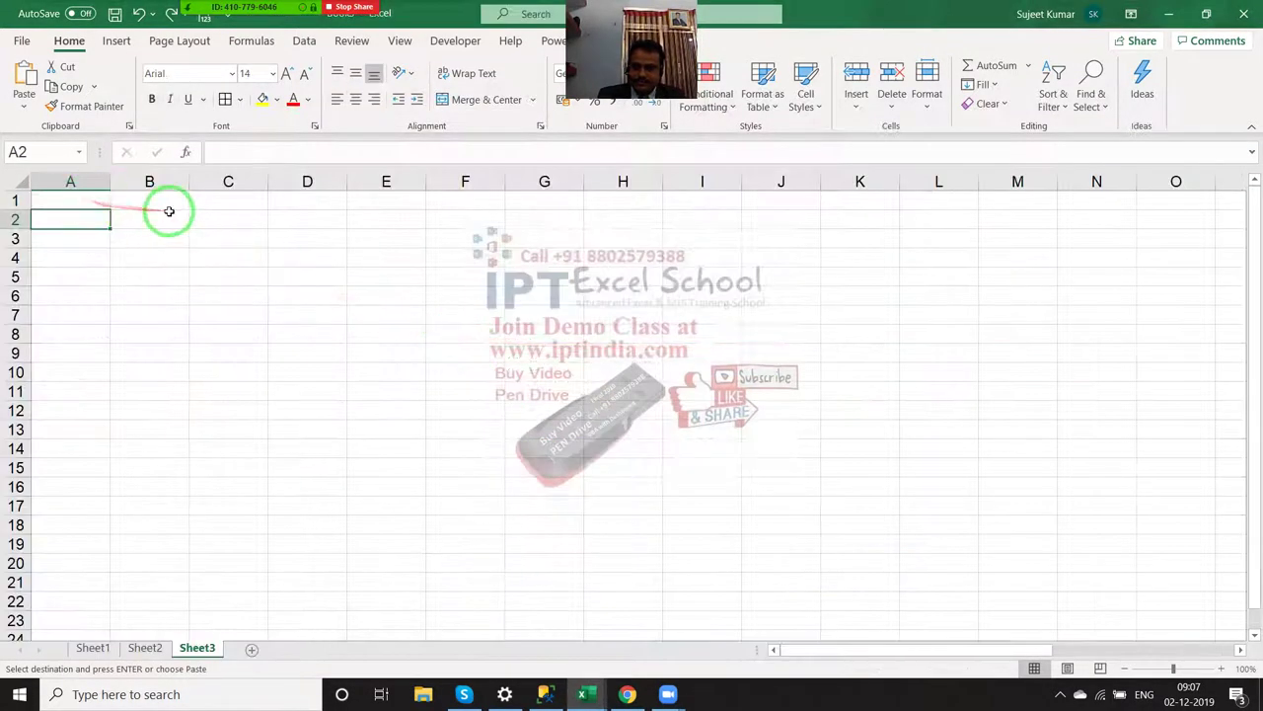
key(ctrl+v)
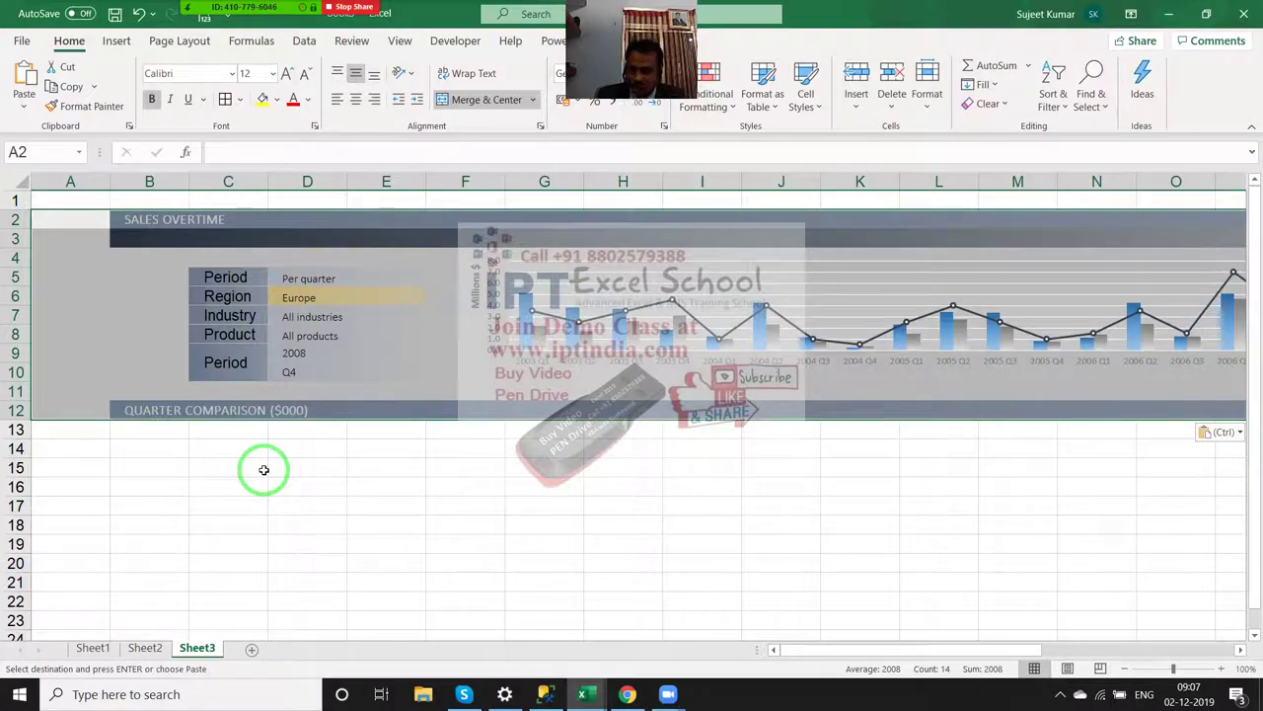
key(ctrl+Tab)
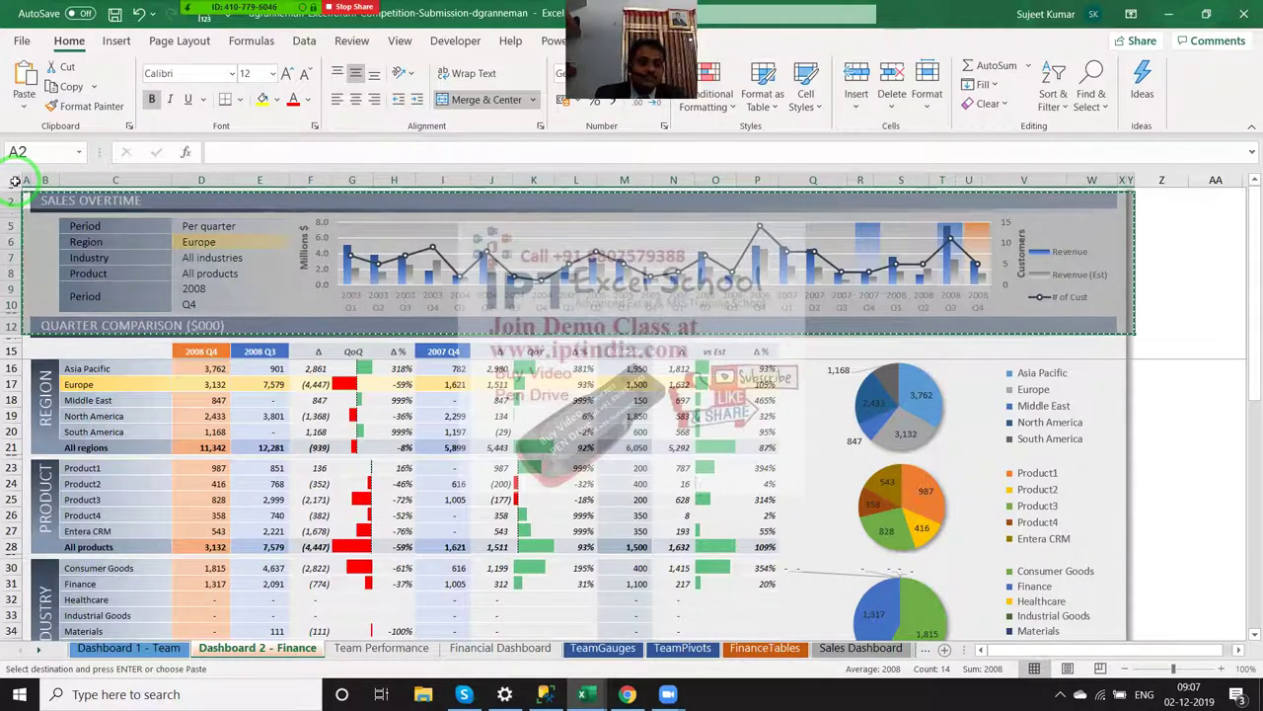
Step: Paste only the dashboard's column widths onto the Sales Overtime block at A2 of Sheet3
key(alt+Tab)
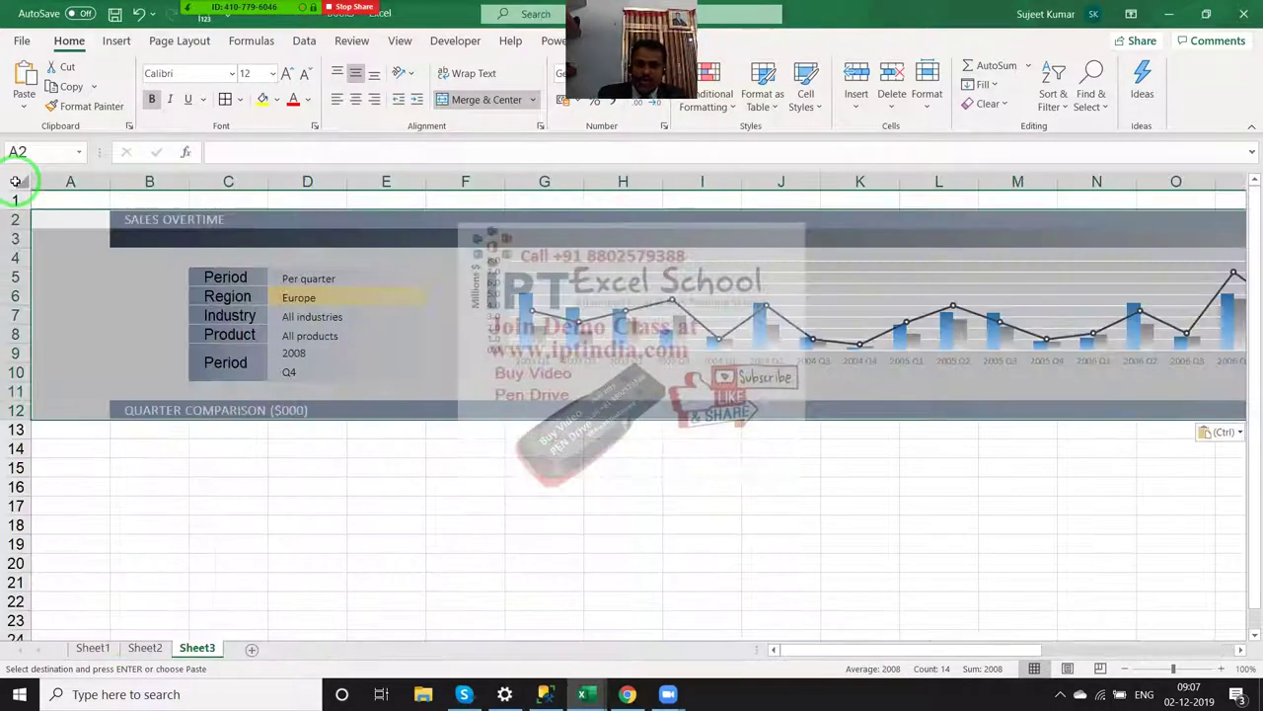
right_click(122, 288)
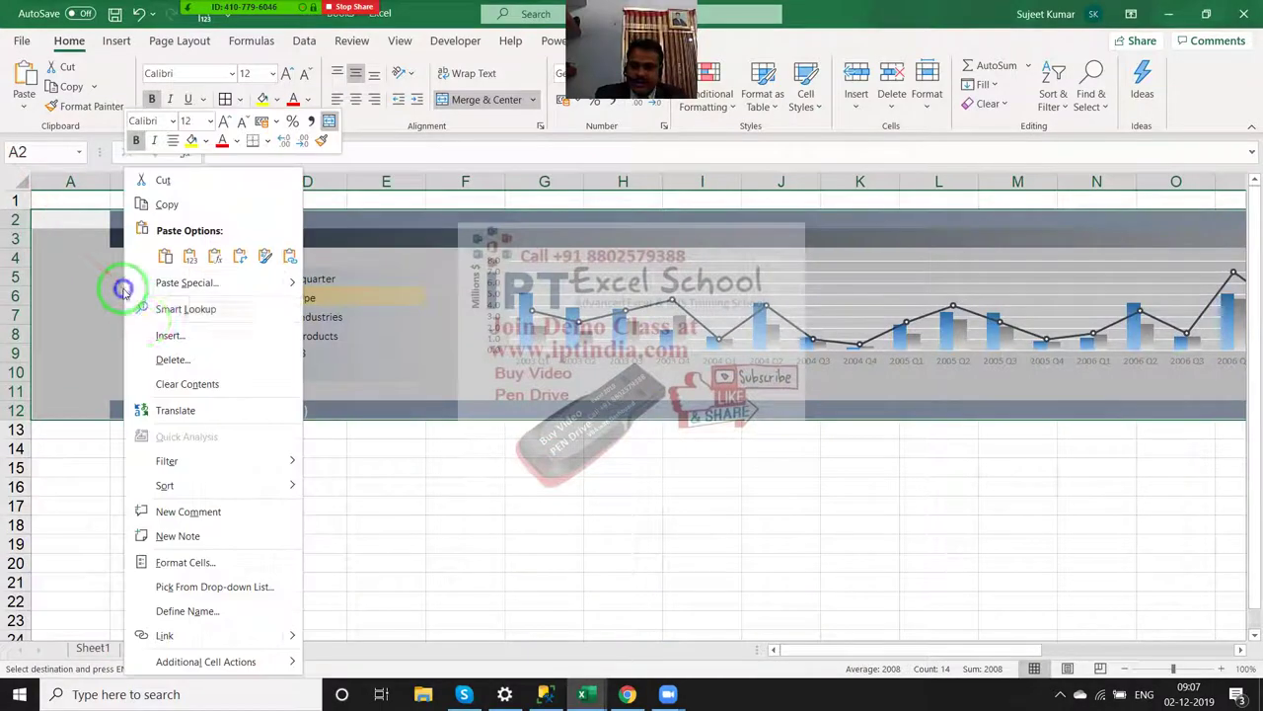
click(184, 283)
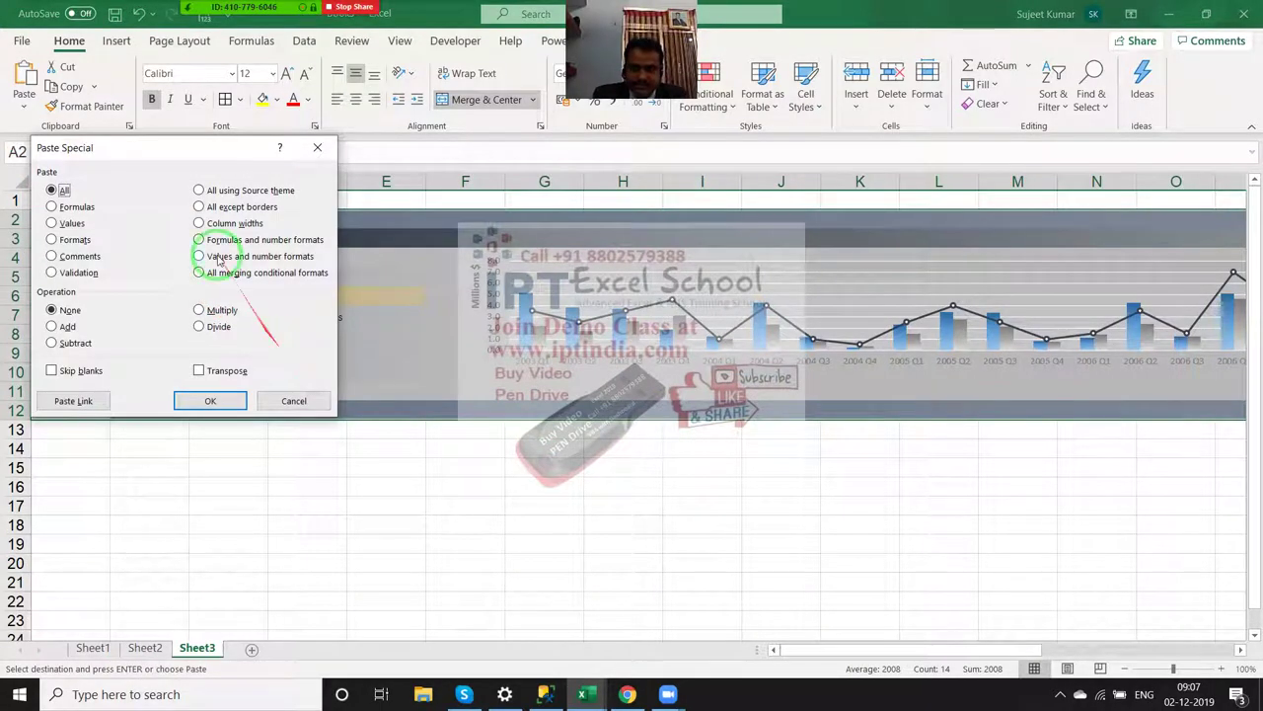
click(201, 155)
drag(201, 155, 618, 109)
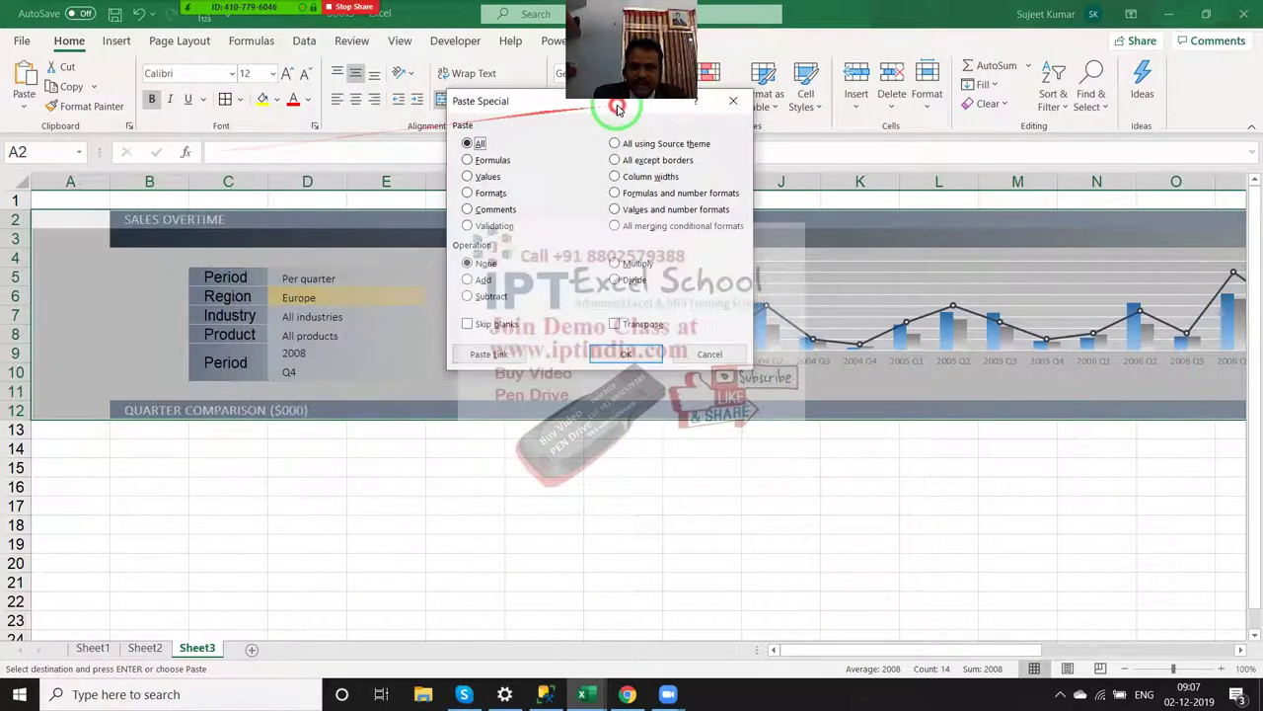
click(487, 176)
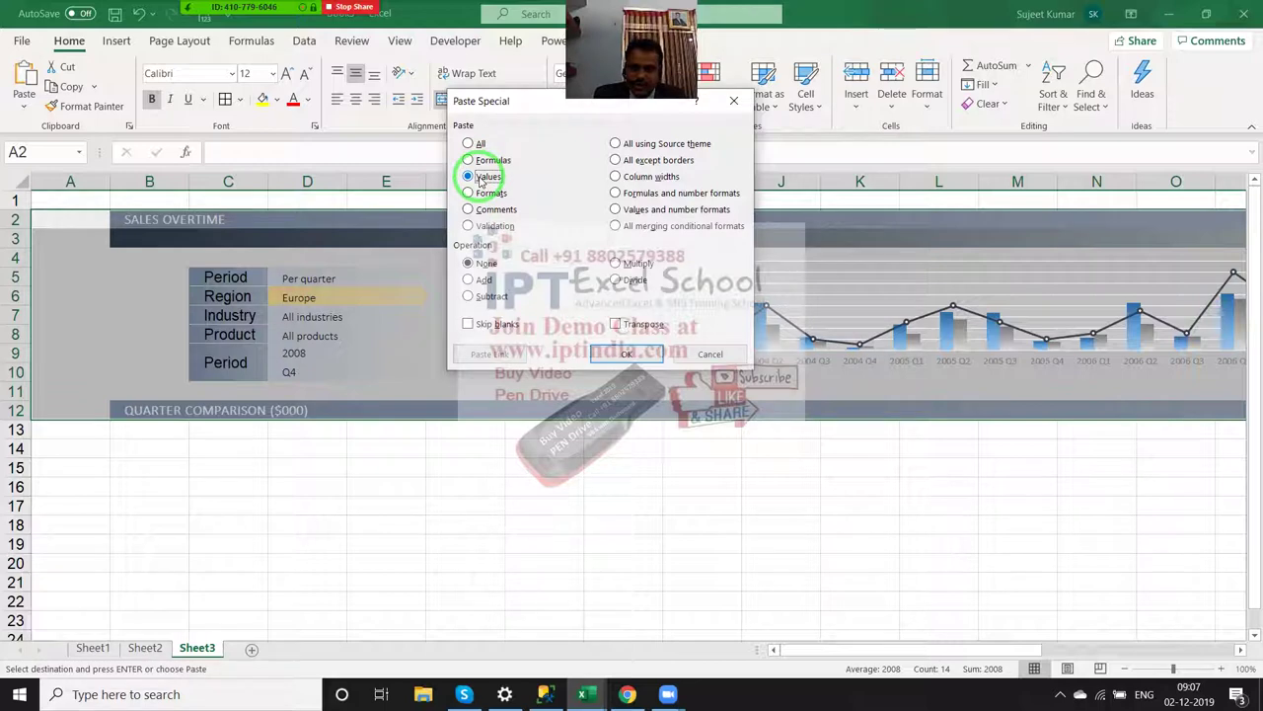
click(624, 175)
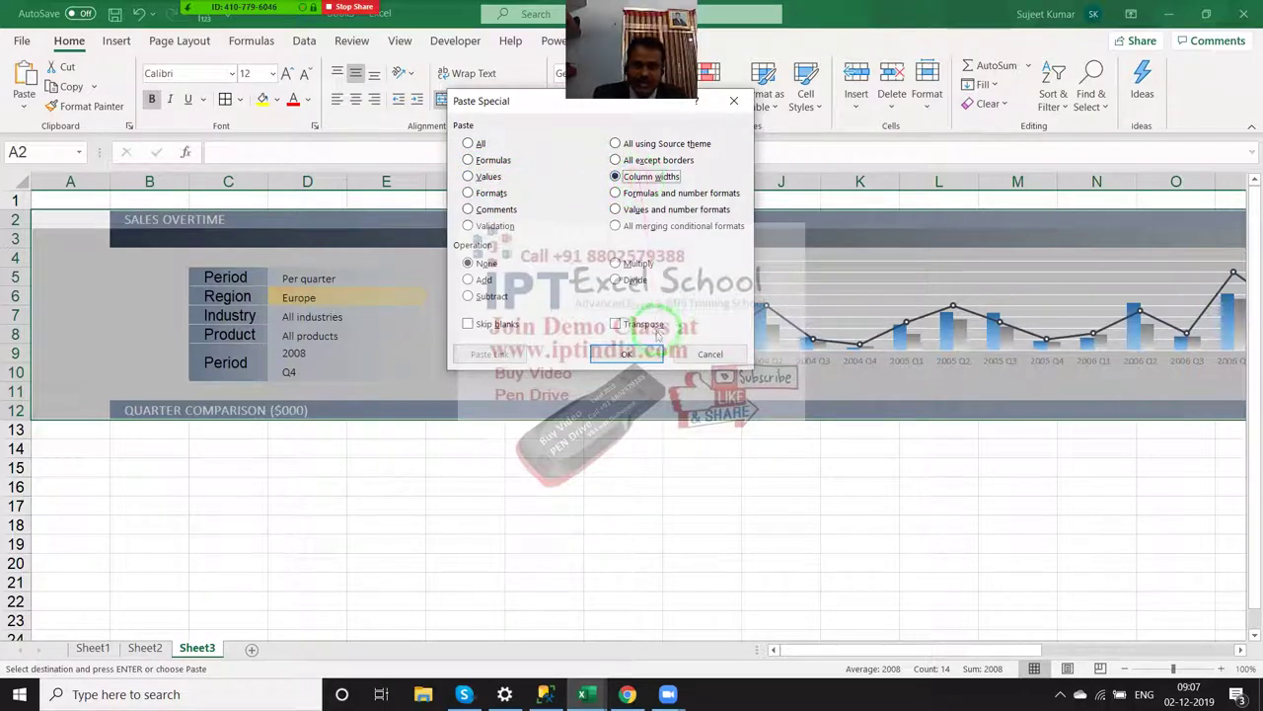
click(637, 354)
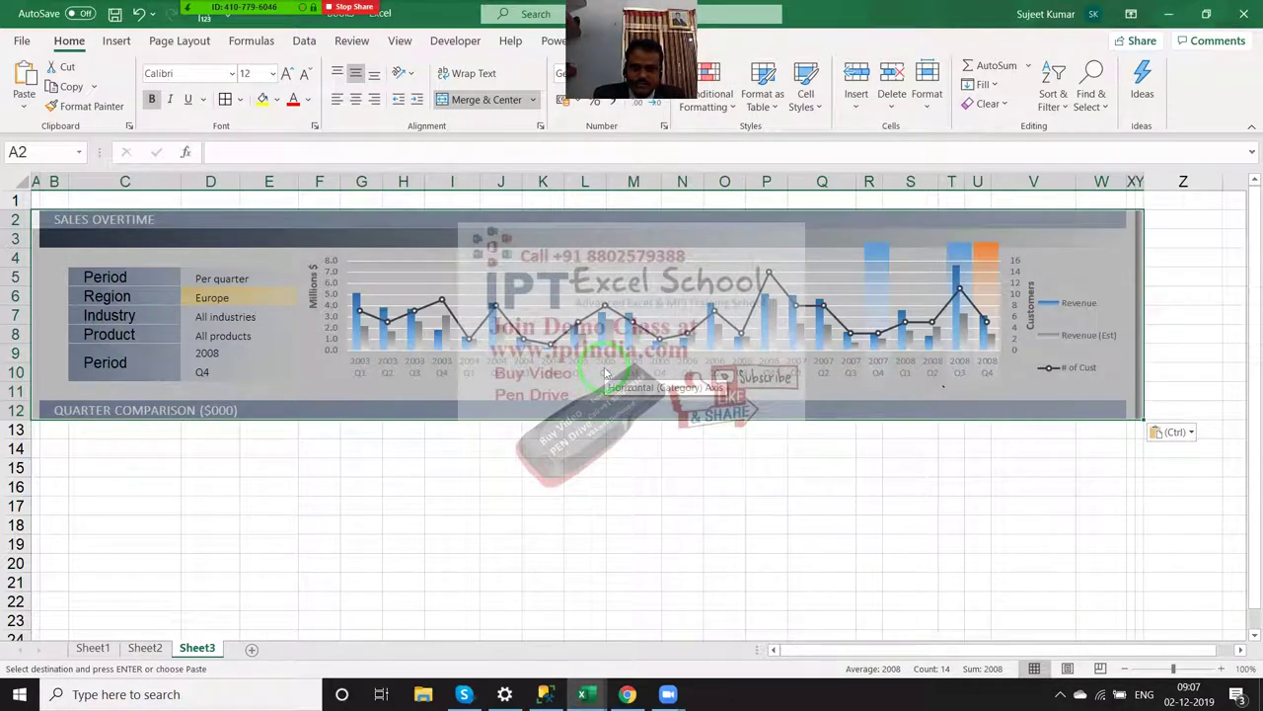
click(612, 452)
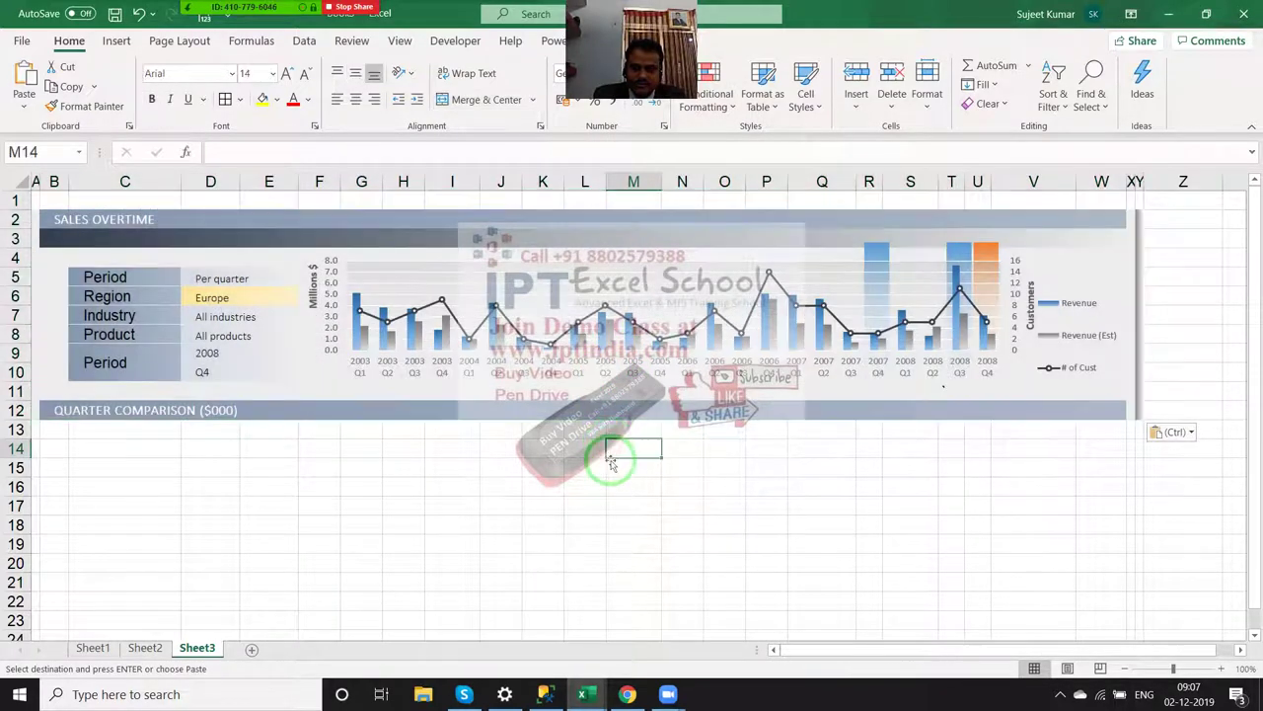
Step: On Sheet1, autofit columns B and C and select the Name/Roll/Marks table A1:C6
click(143, 647)
click(99, 647)
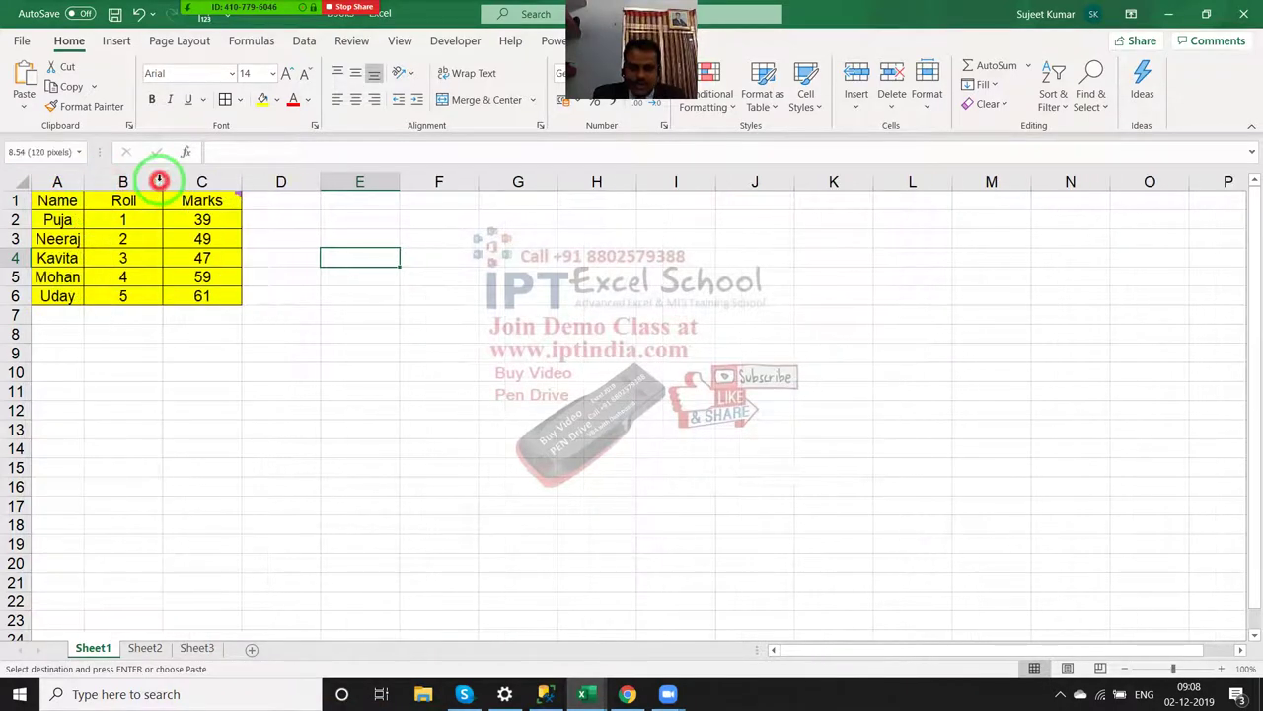
double_click(159, 180)
double_click(194, 180)
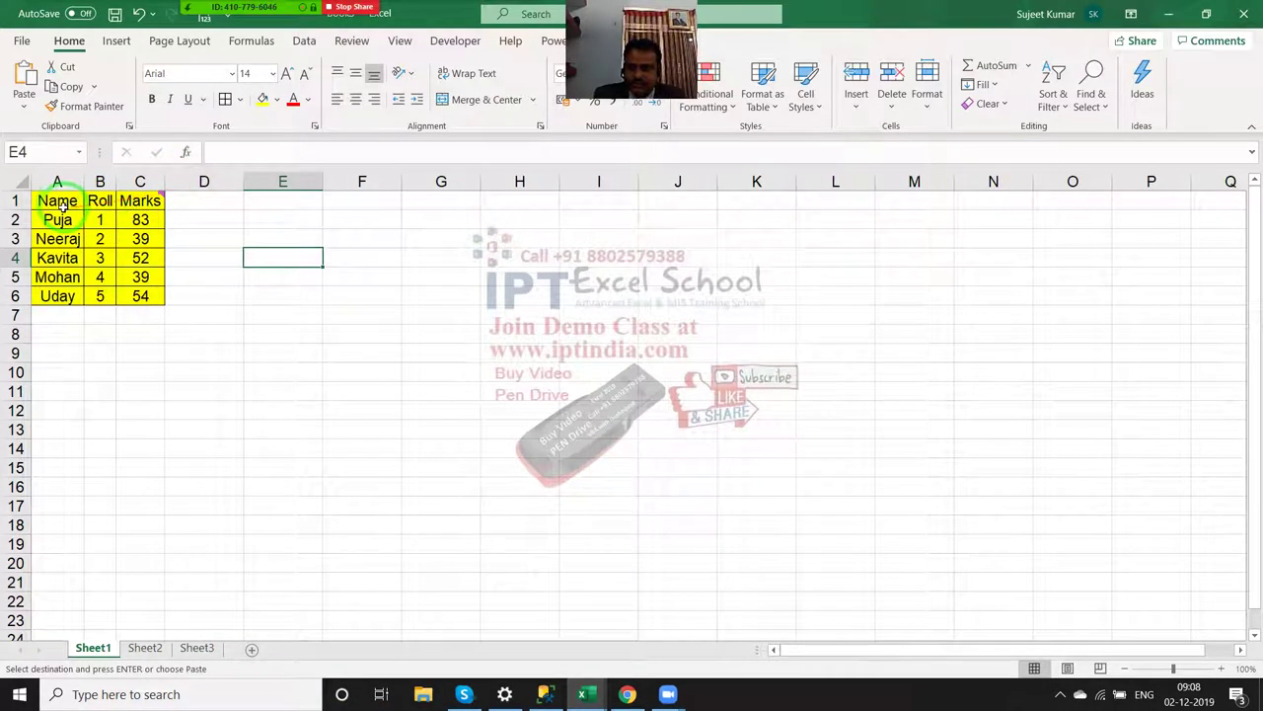
drag(62, 205, 138, 281)
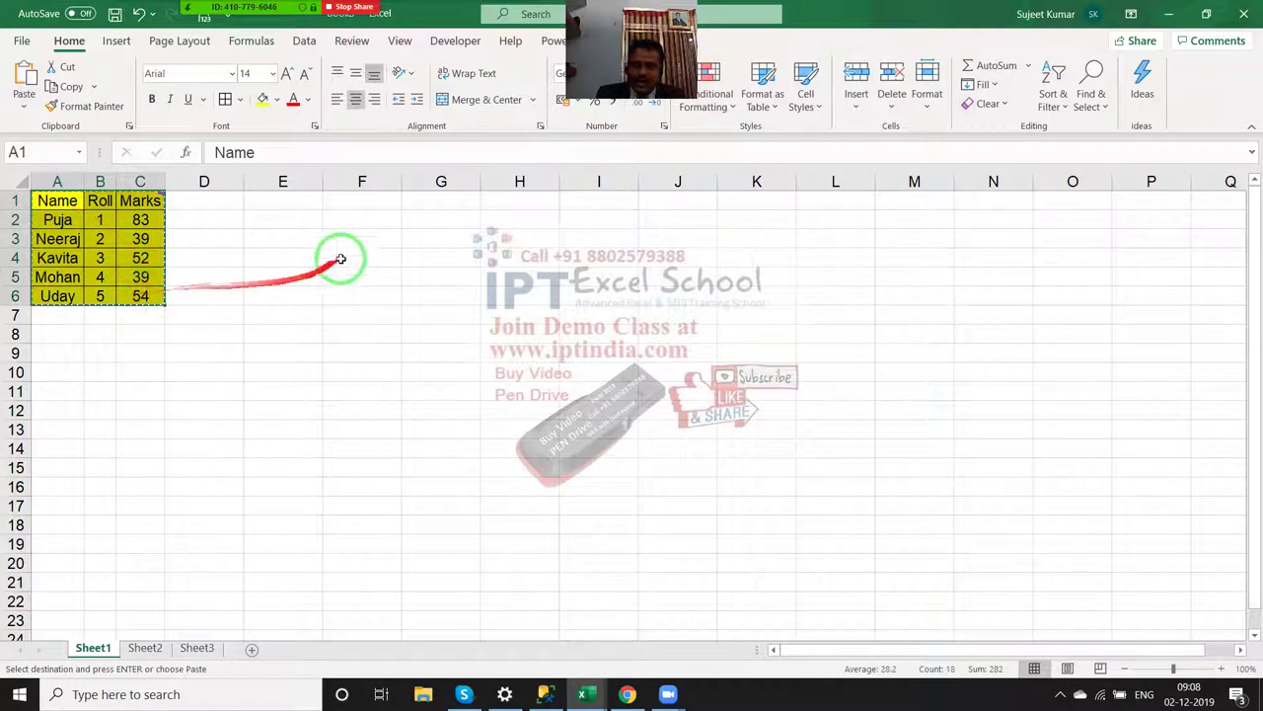
Step: Paste the table at H1 and give columns H–J the source column widths
click(538, 202)
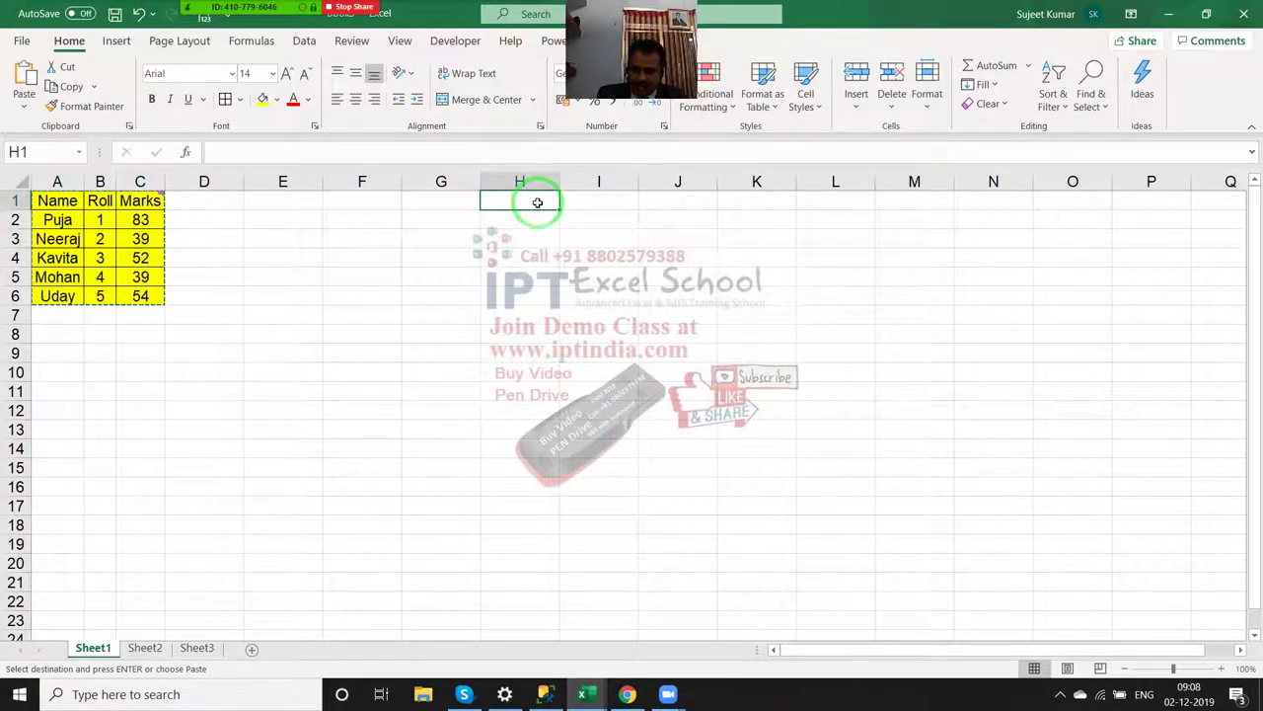
key(ctrl+v)
right_click(534, 208)
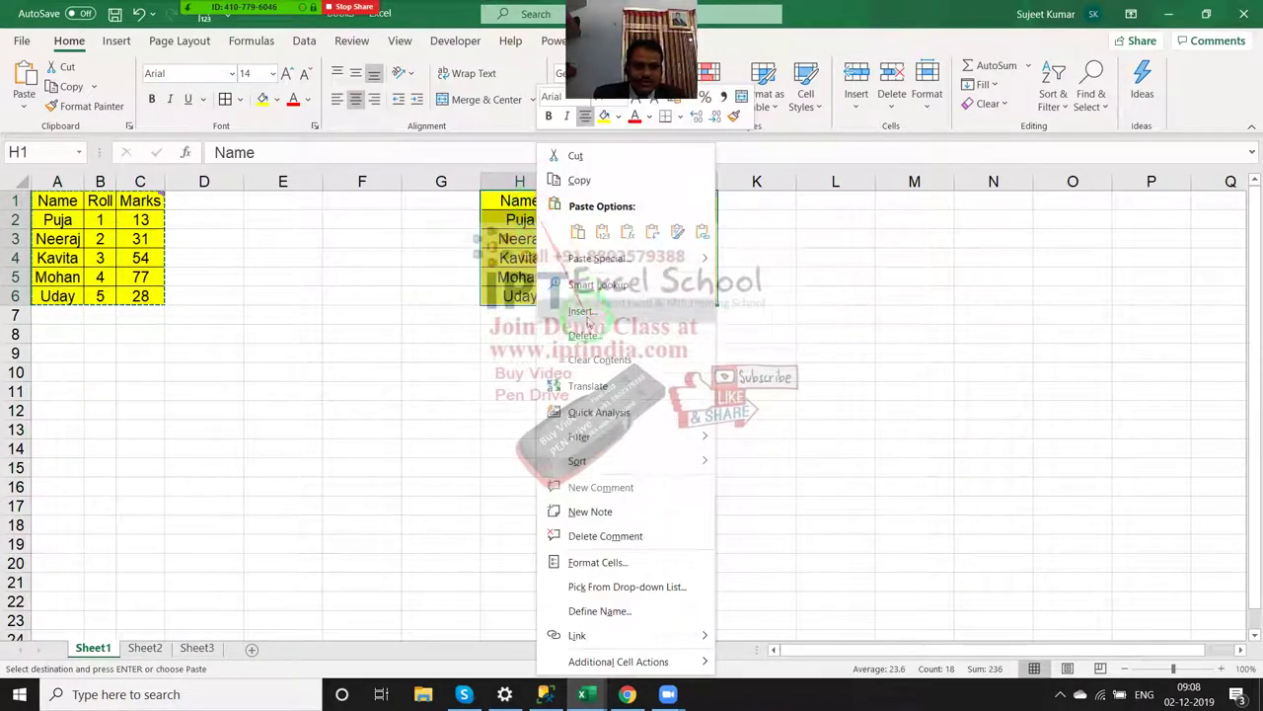
click(593, 265)
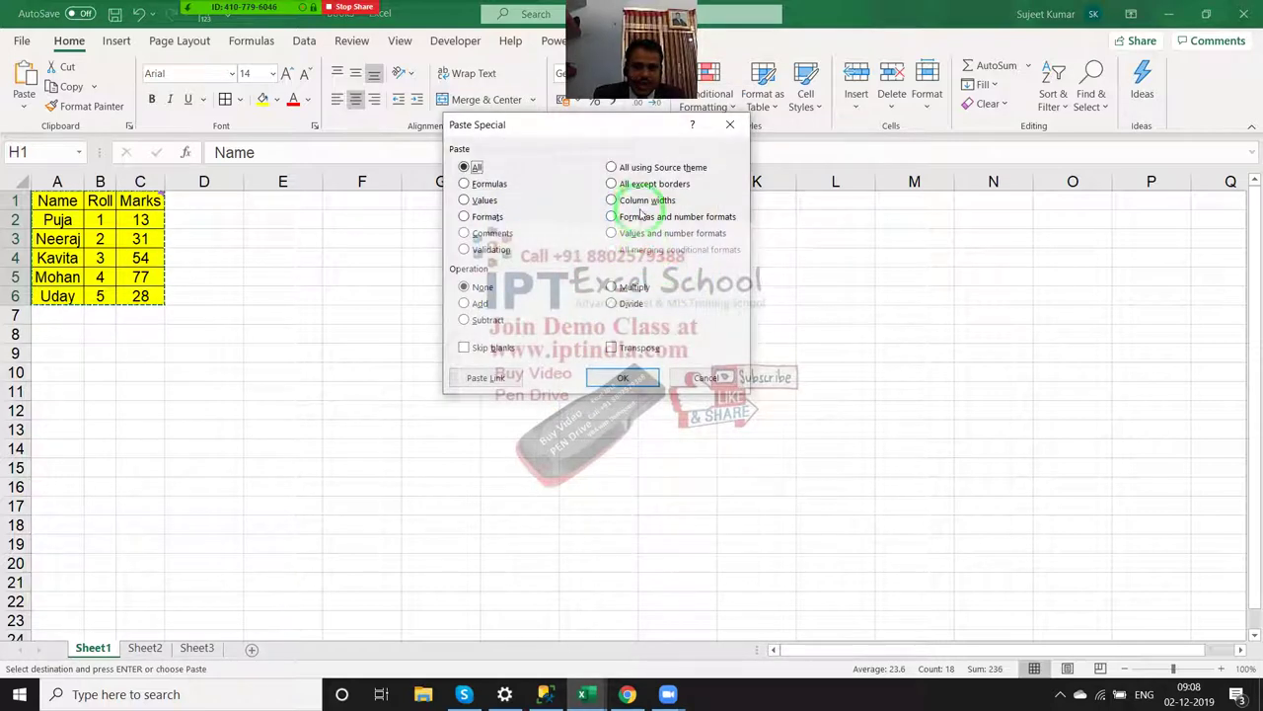
click(617, 201)
click(632, 378)
key(F9)
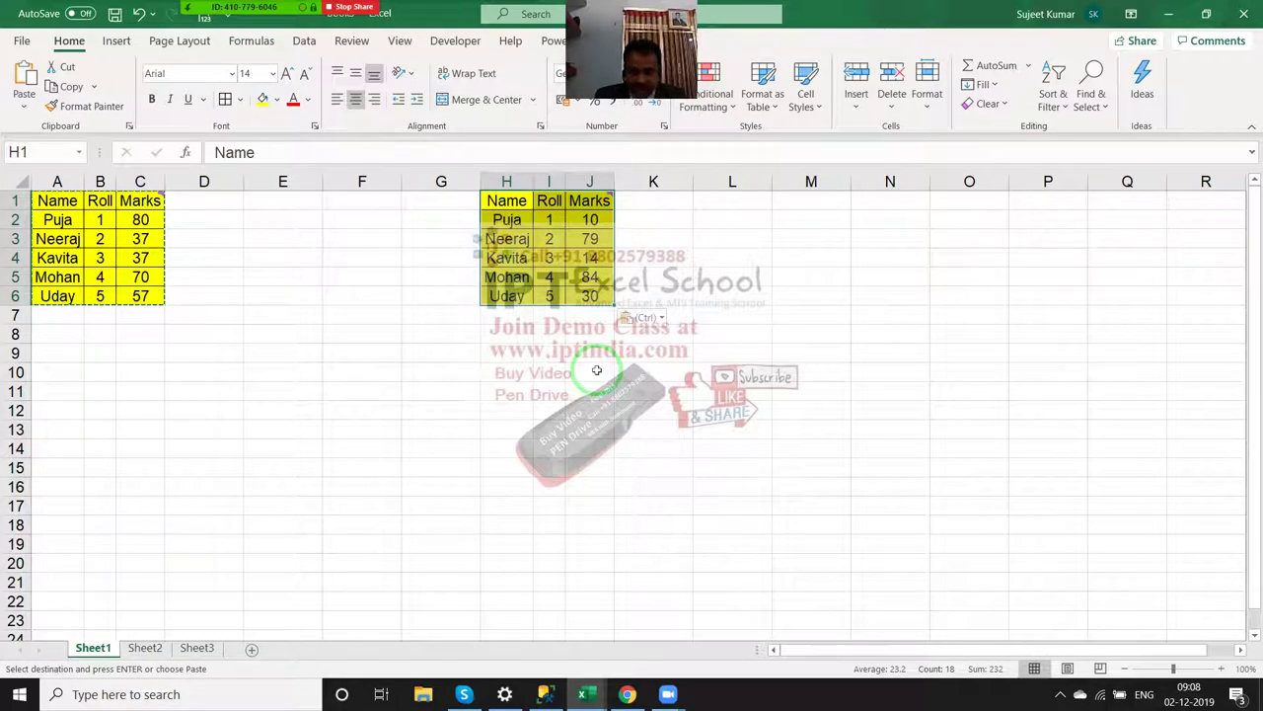
Step: Apply the table's column widths to columns L–N, then paste a copy at O1 keeping source widths
right_click(699, 202)
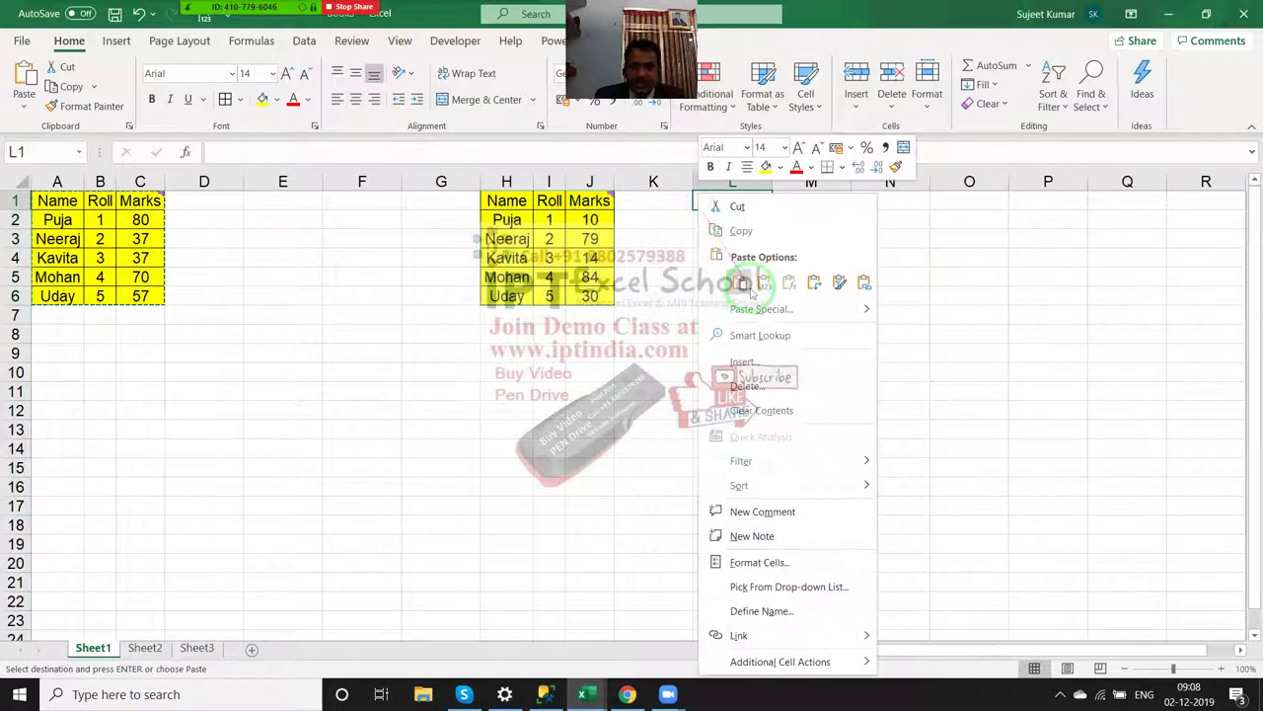
click(758, 309)
click(773, 244)
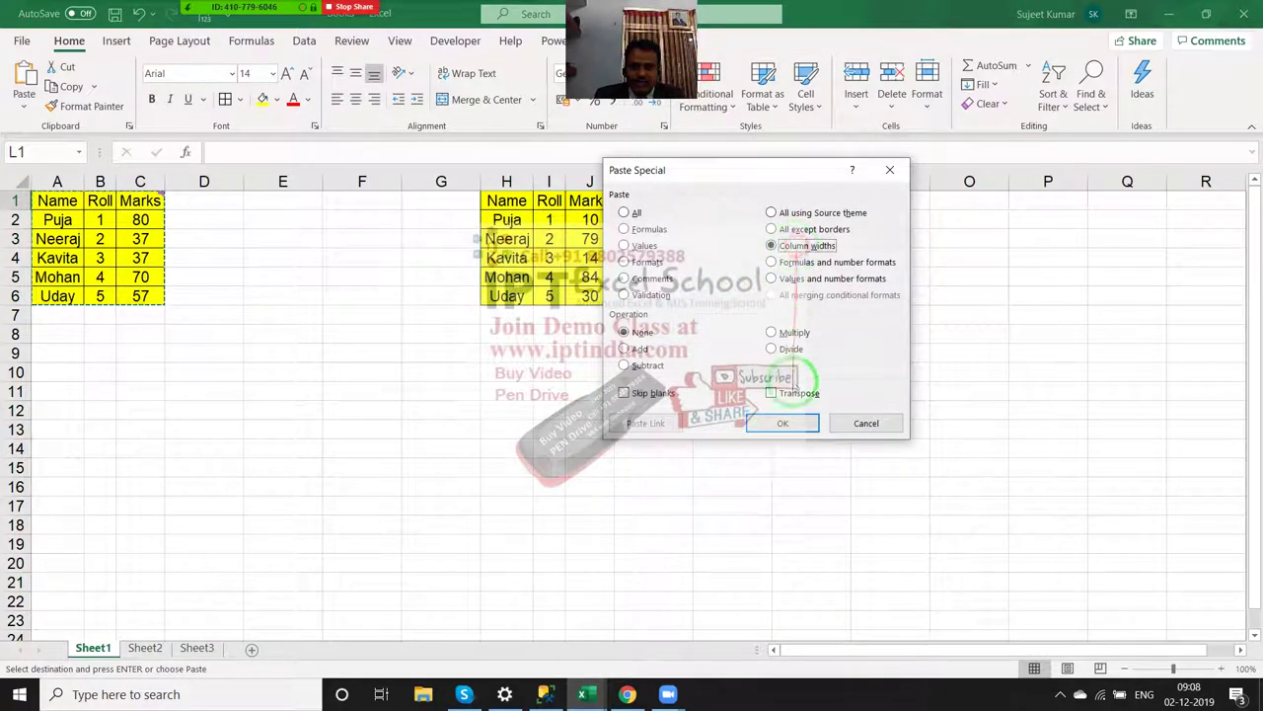
click(794, 423)
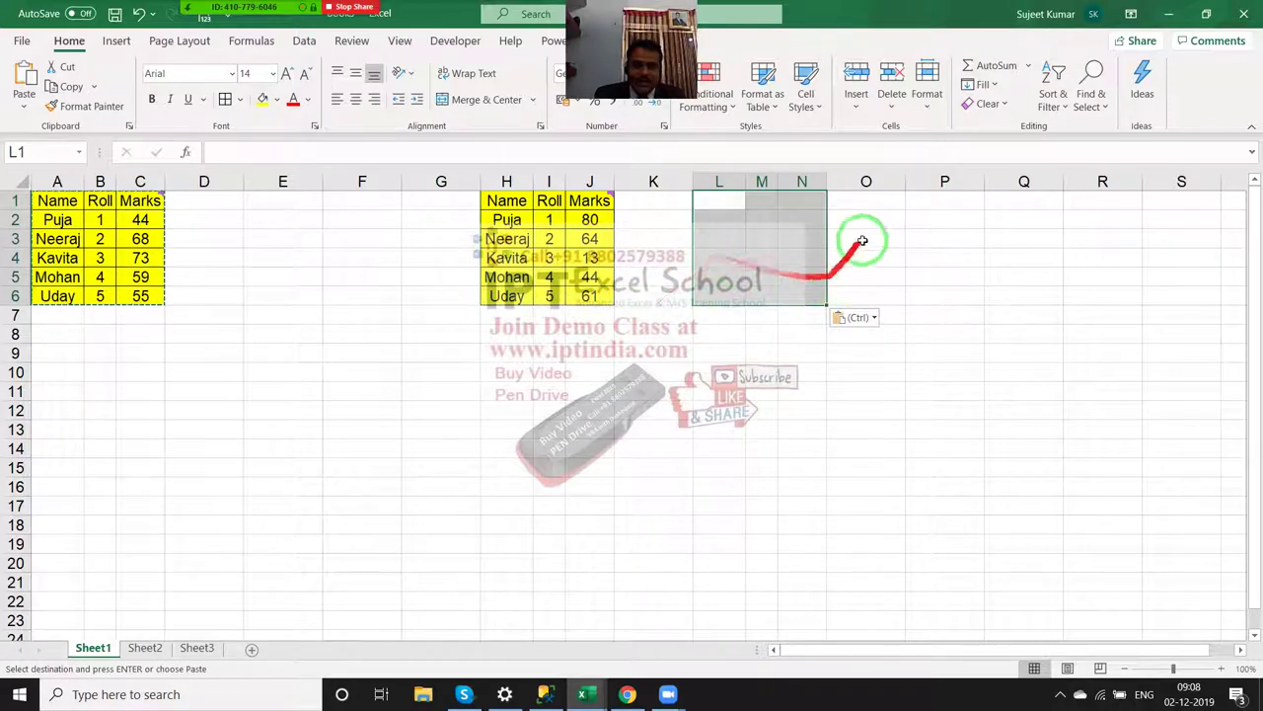
right_click(865, 200)
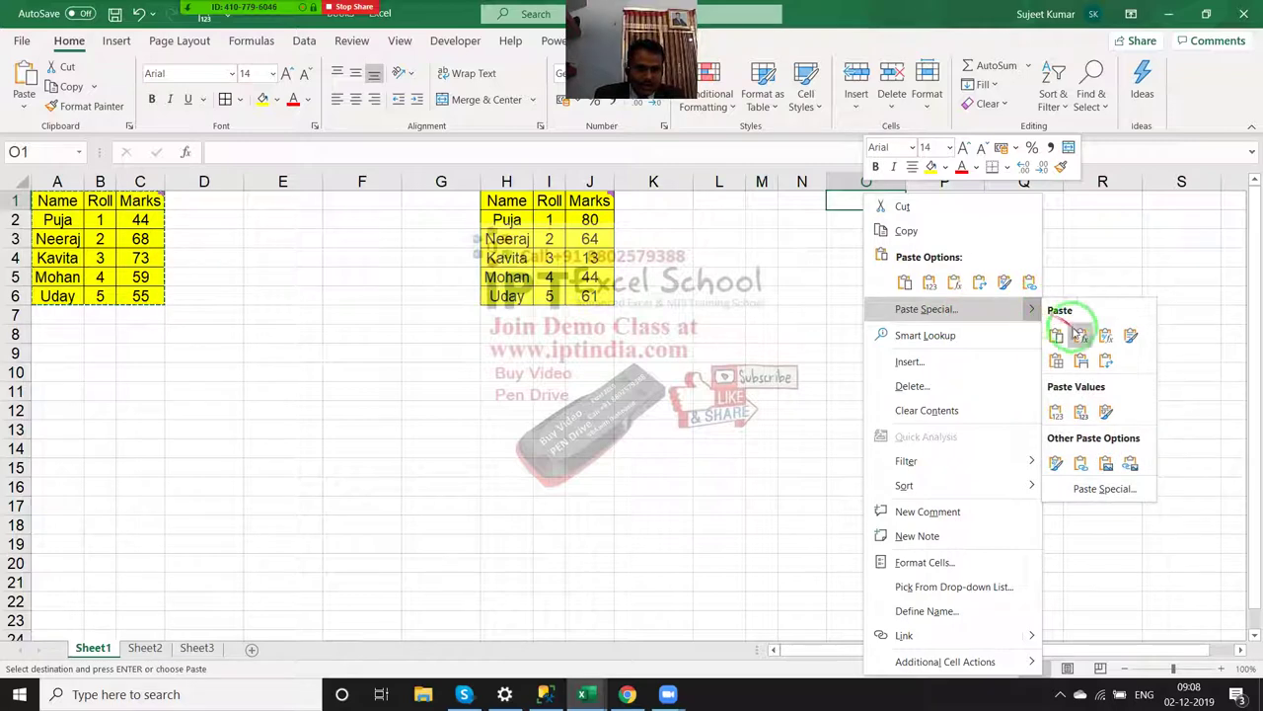
mouse_move(1082, 362)
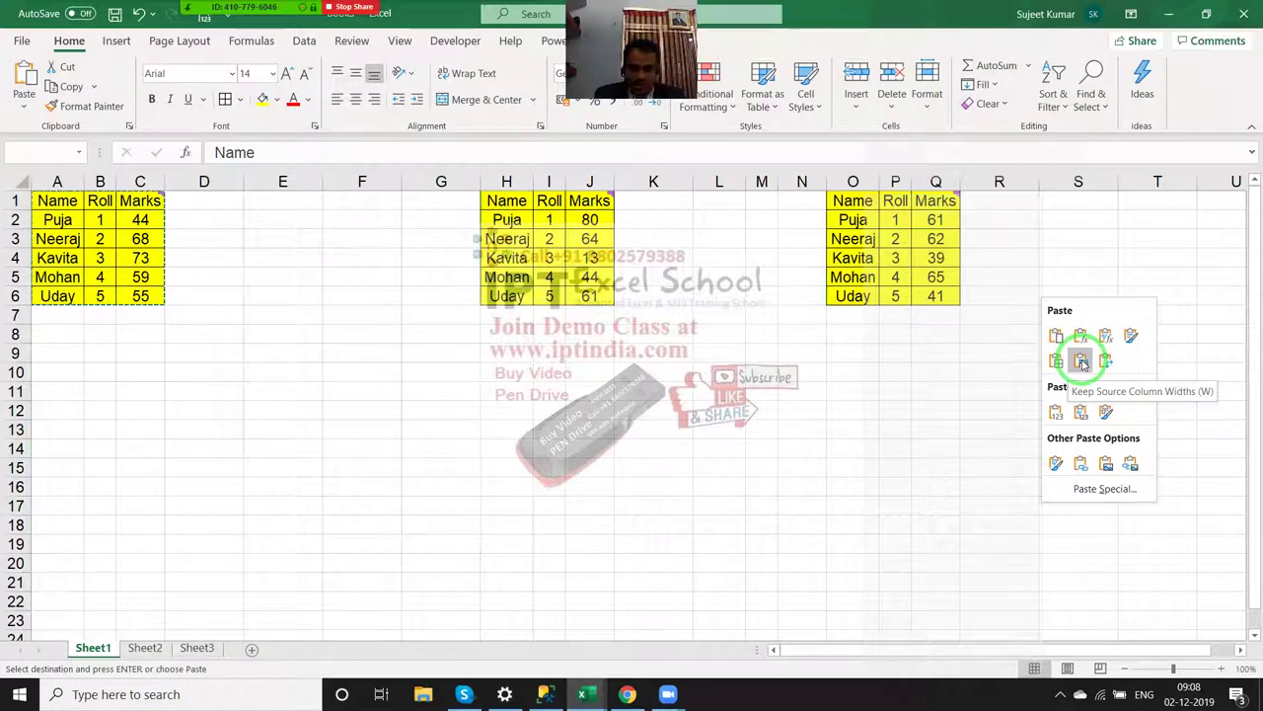
click(1081, 361)
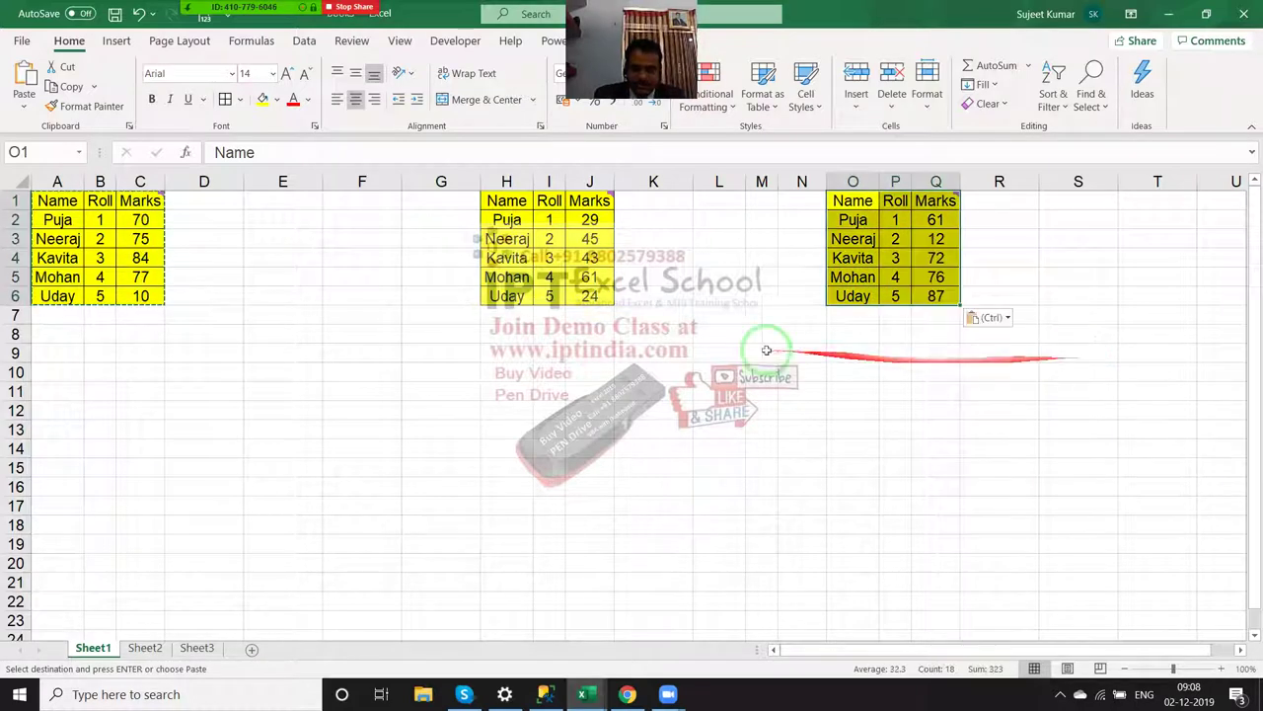
Step: Cancel the pending copy and delete columns H through Q holding the table copies
click(640, 345)
key(Escape)
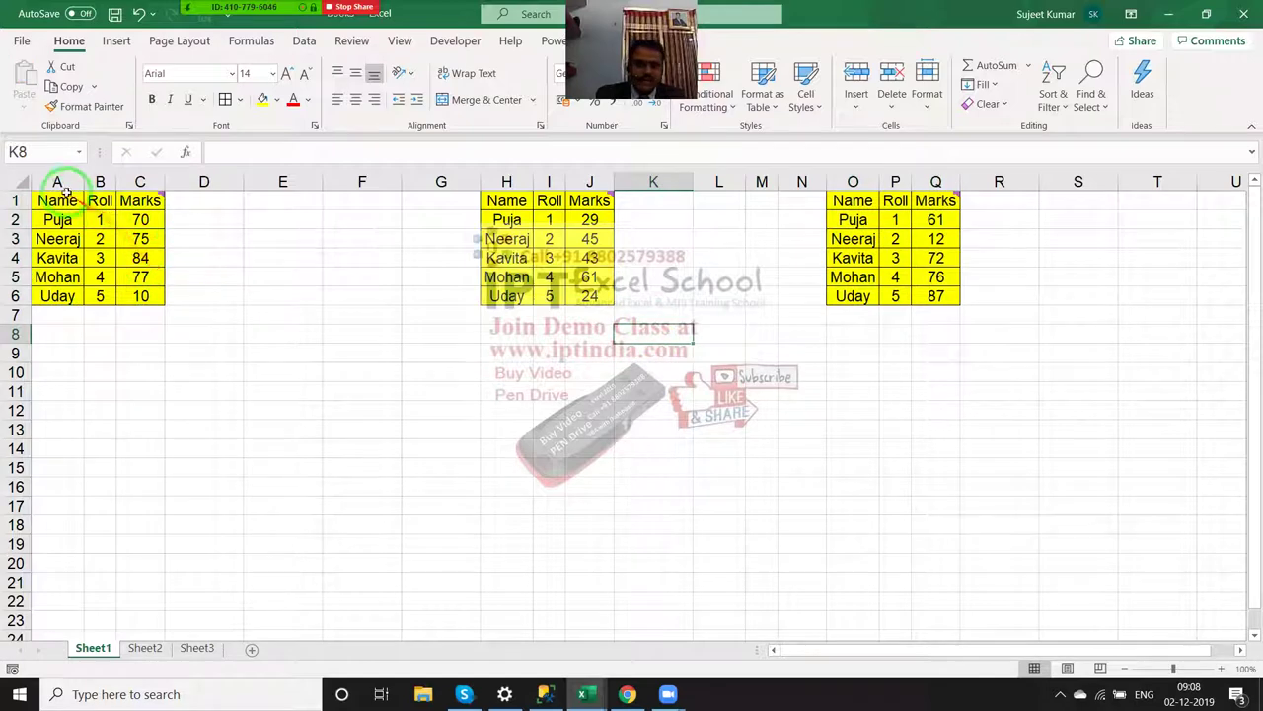
drag(59, 187, 1003, 262)
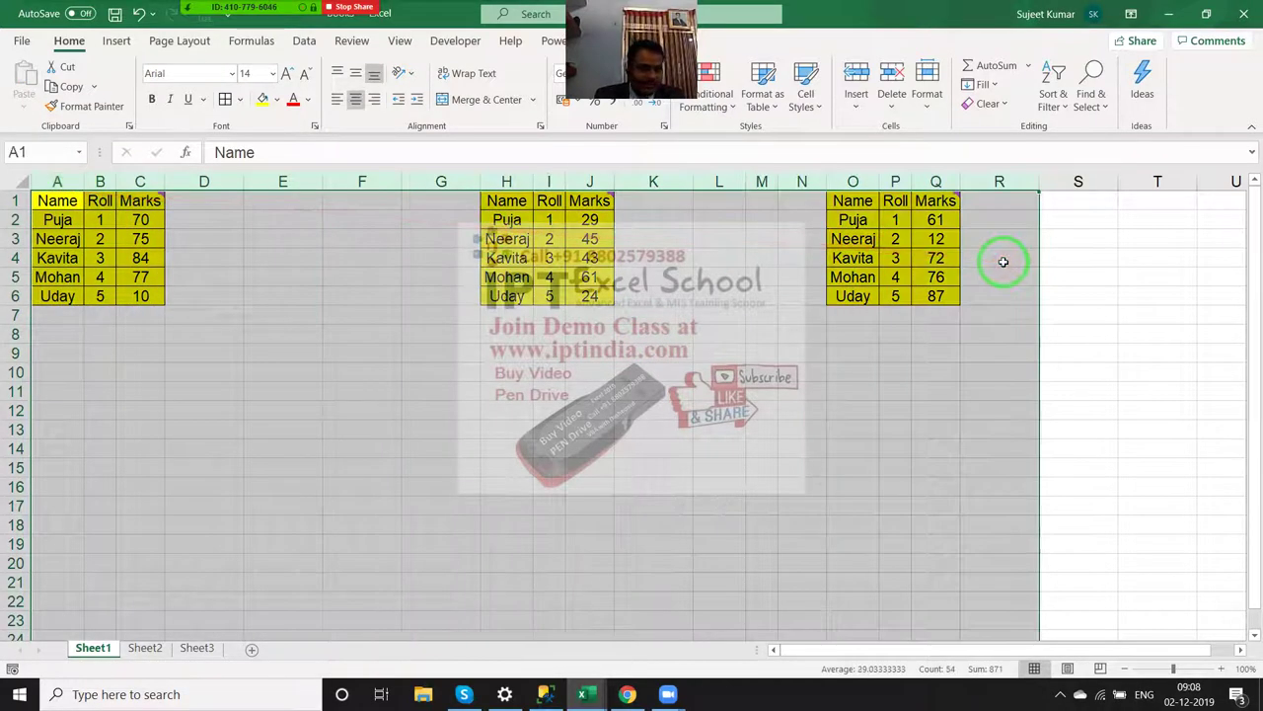
click(506, 219)
drag(506, 181, 940, 197)
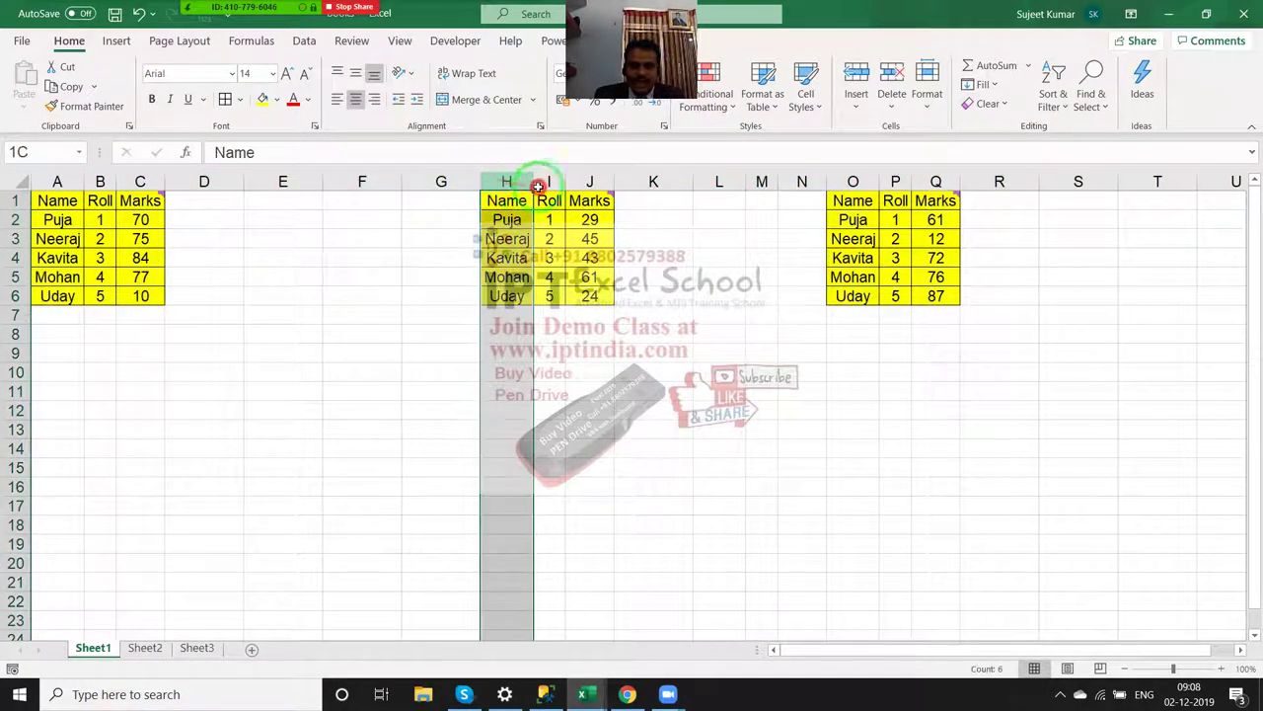
key(ctrl+minus)
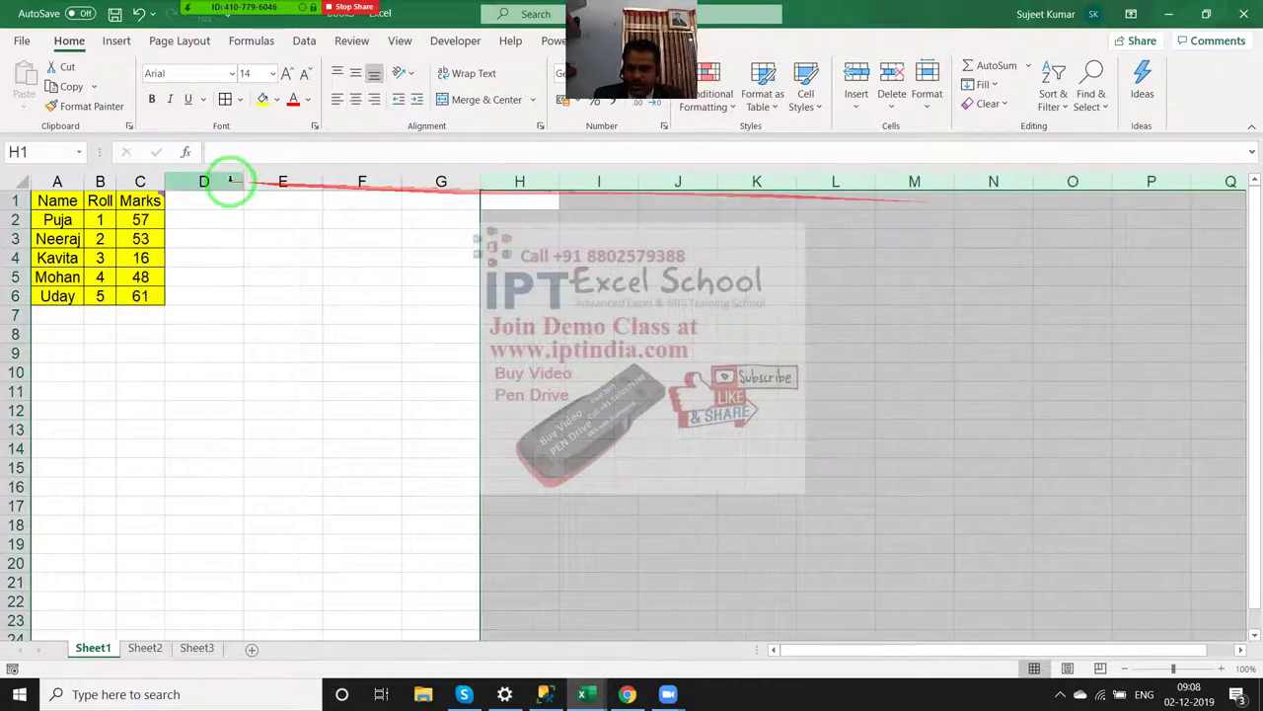
Step: Add a 'Date' heading in D1 and today's date 02-12-2019 in D2
click(198, 185)
click(193, 195)
text(Date)
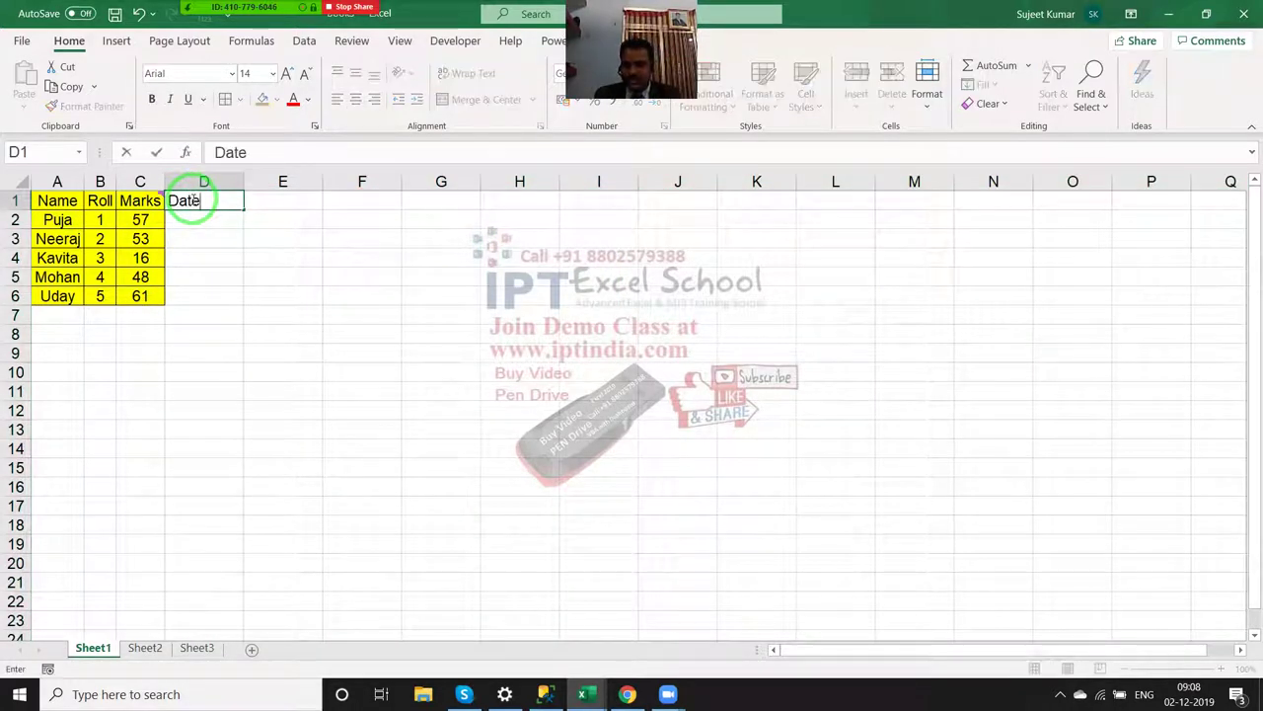
key(Return)
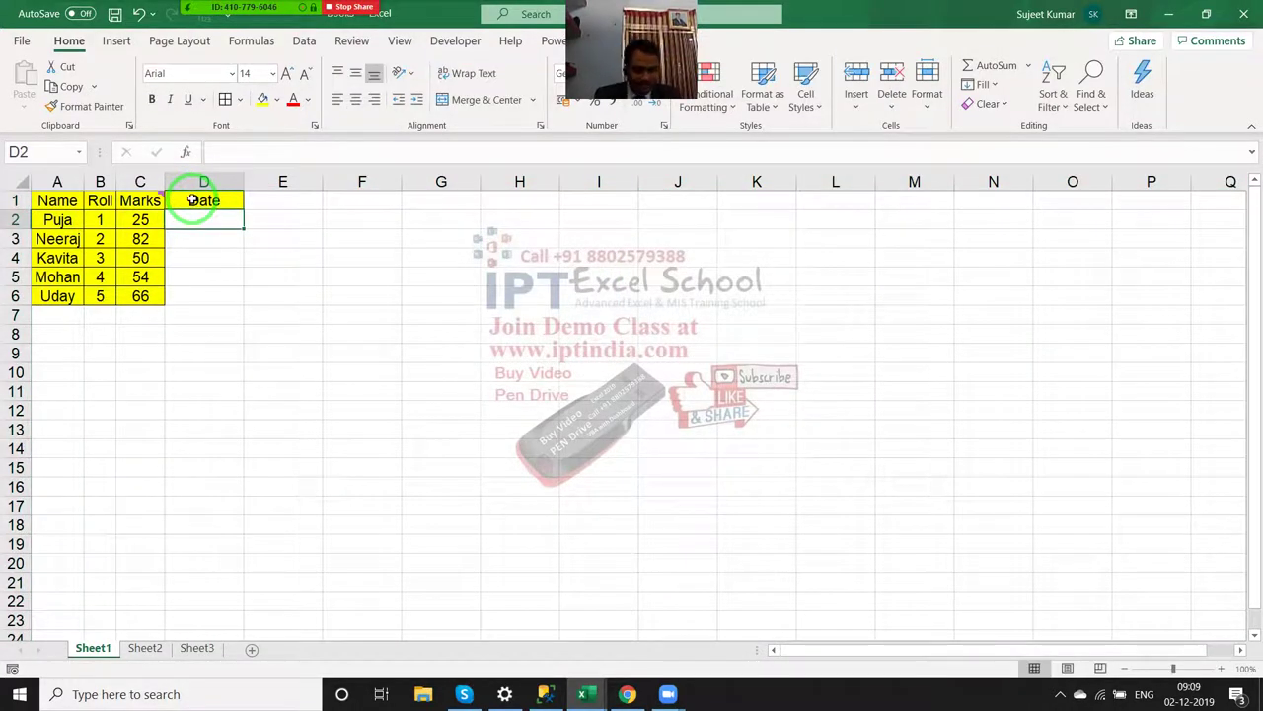
key(ctrl+semicolon)
key(Return)
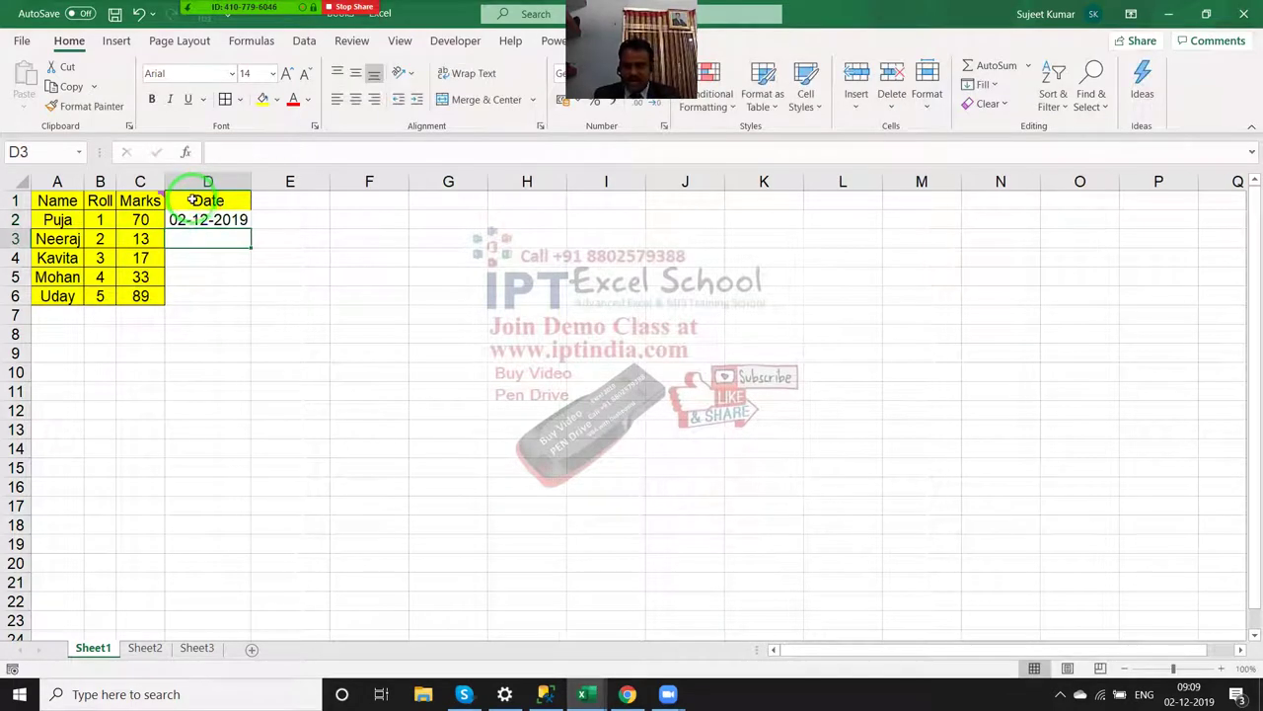
Step: Fill dates down to 06-12-2019, colour D1:D6 yellow, and copy the Date column
click(194, 212)
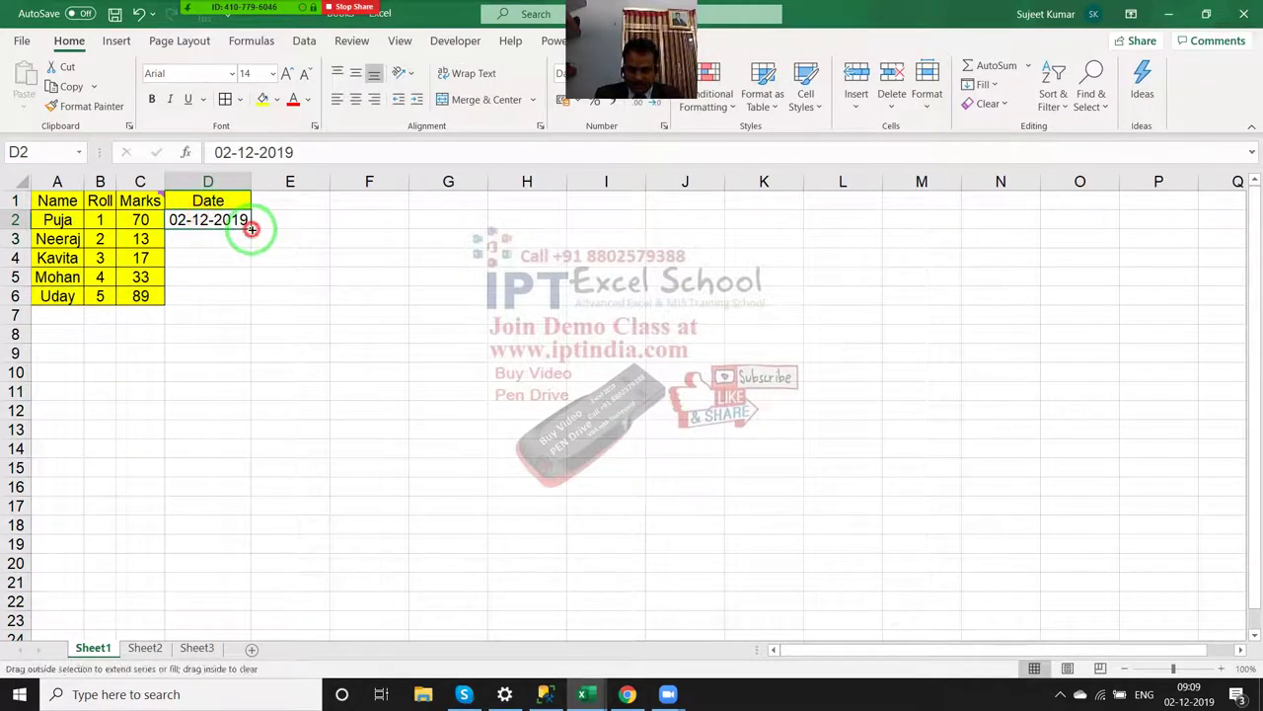
double_click(254, 229)
drag(236, 202, 247, 298)
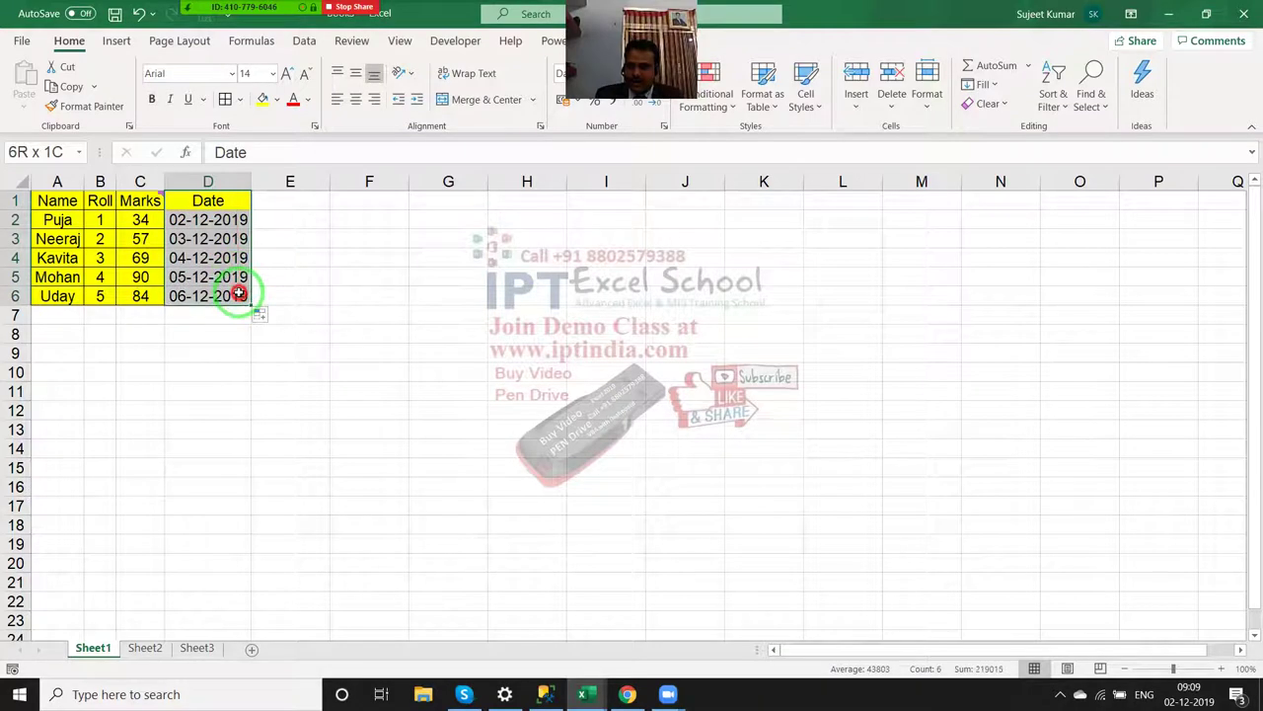
click(262, 101)
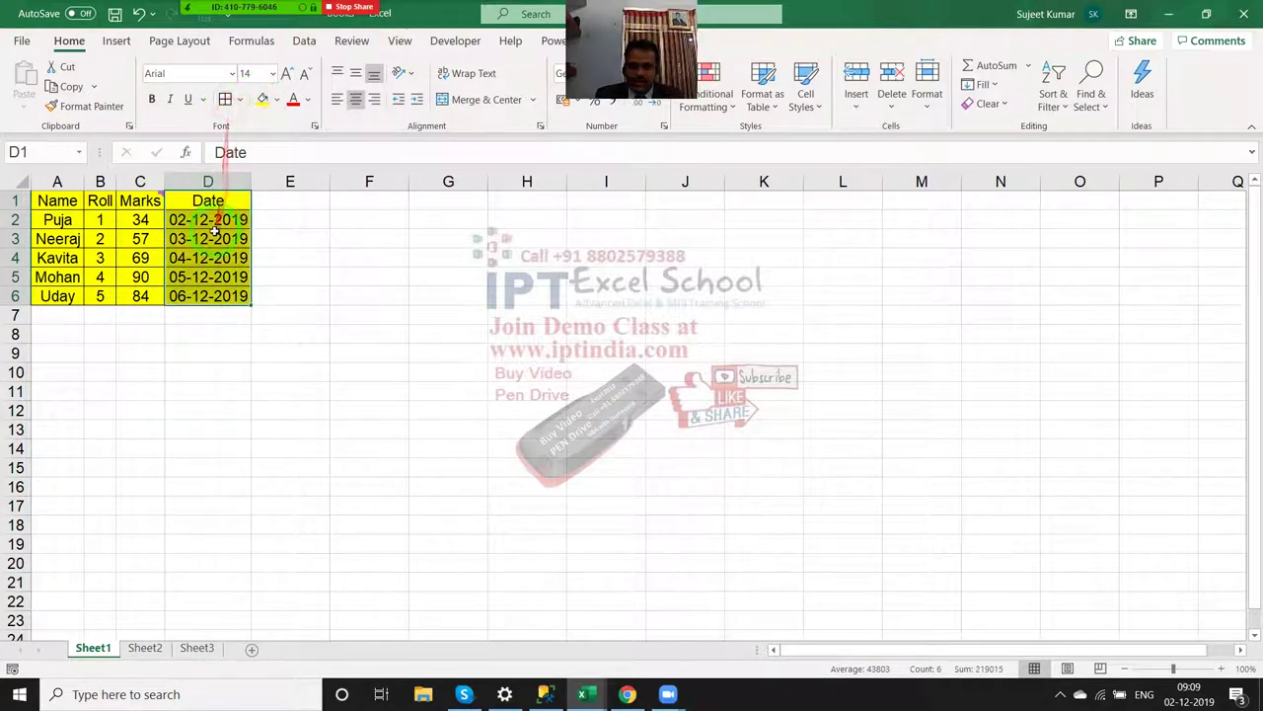
key(ctrl+c)
Step: Paste the Date column as values only at I1, showing serials 43801–43805
click(608, 198)
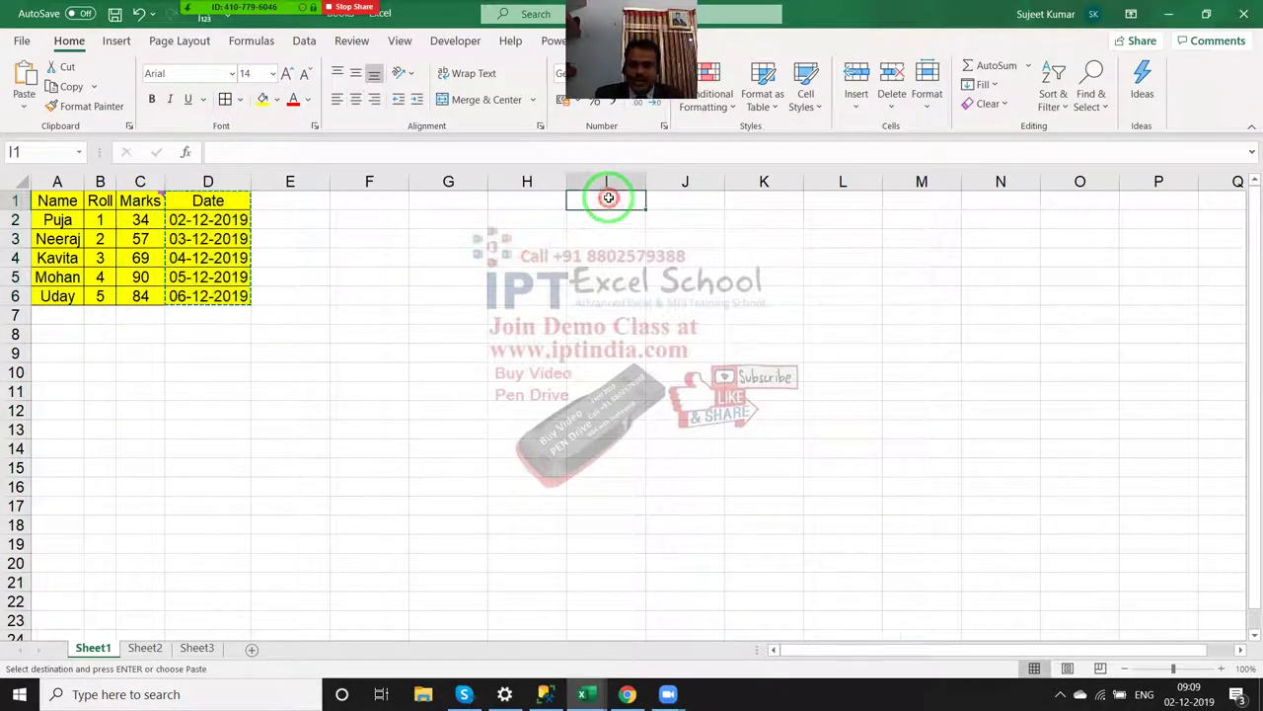
right_click(608, 198)
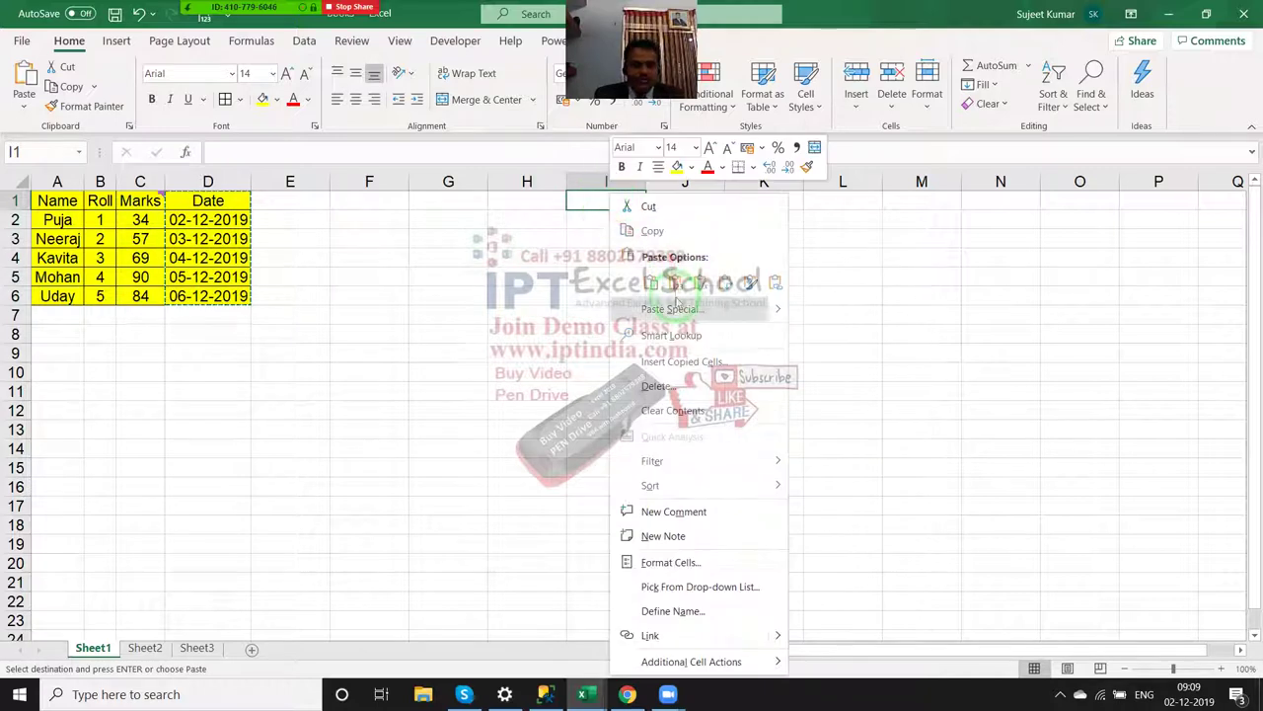
click(680, 301)
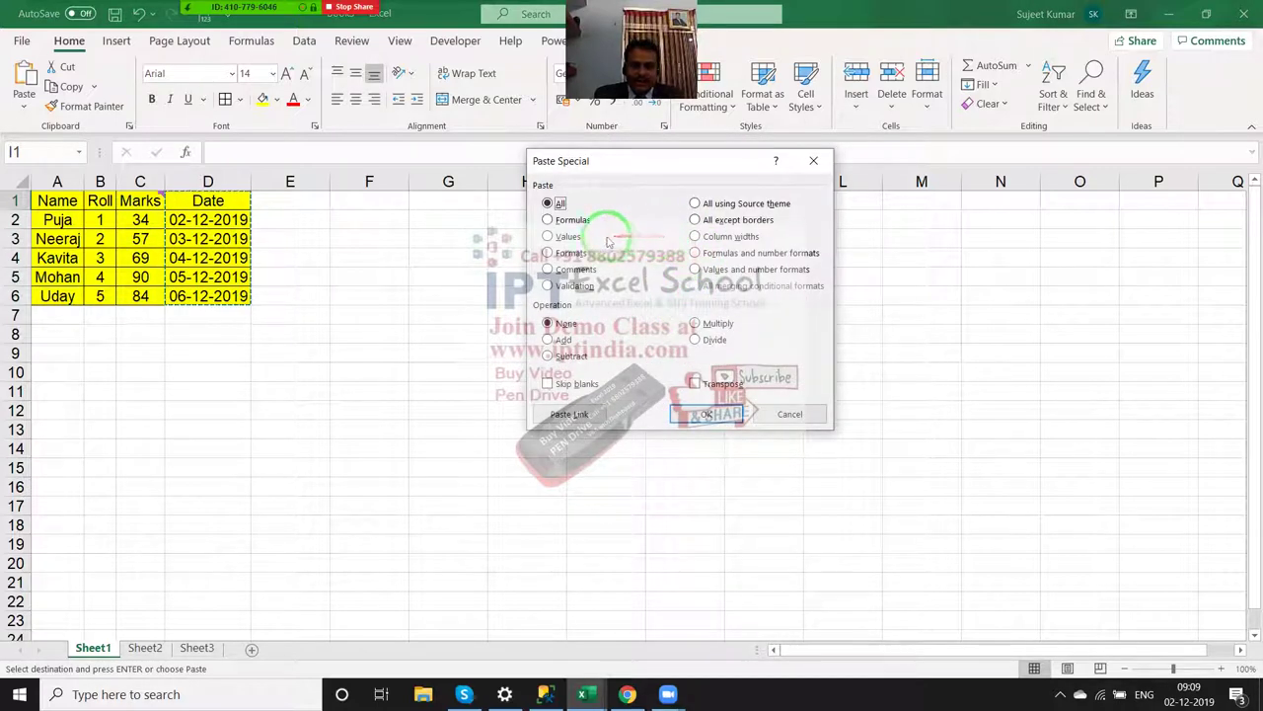
click(575, 237)
click(701, 414)
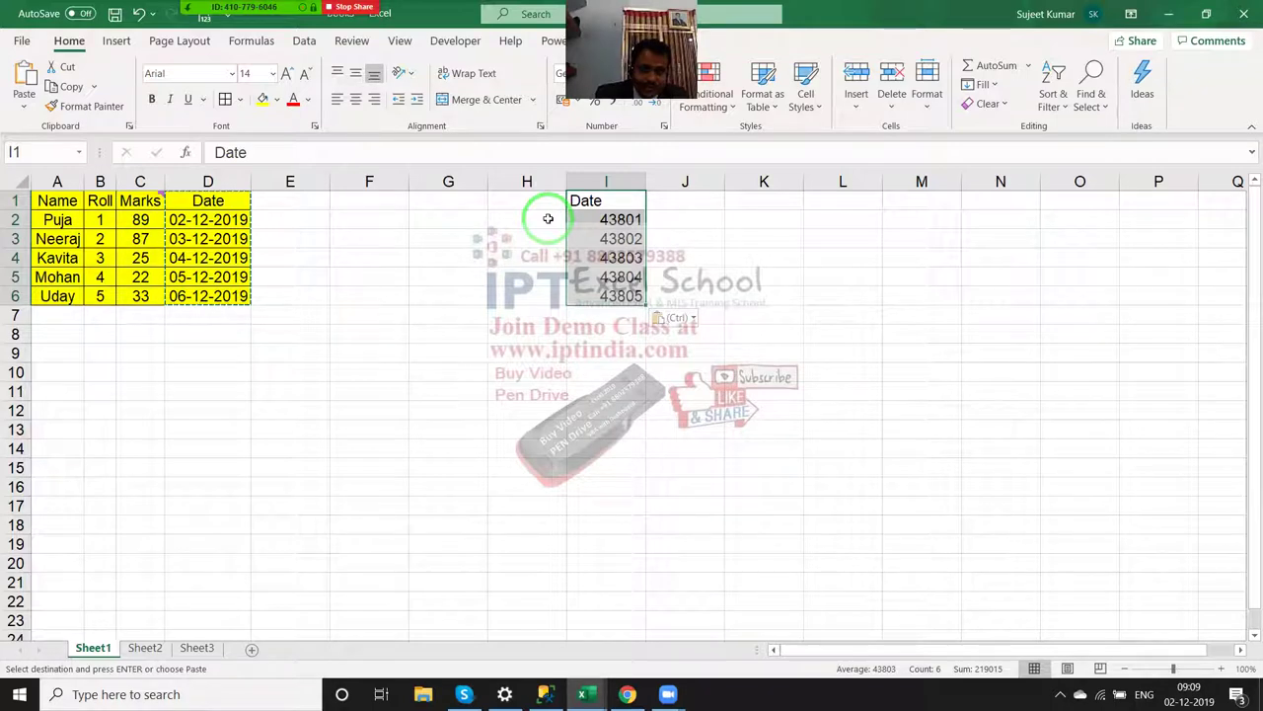
key(Down)
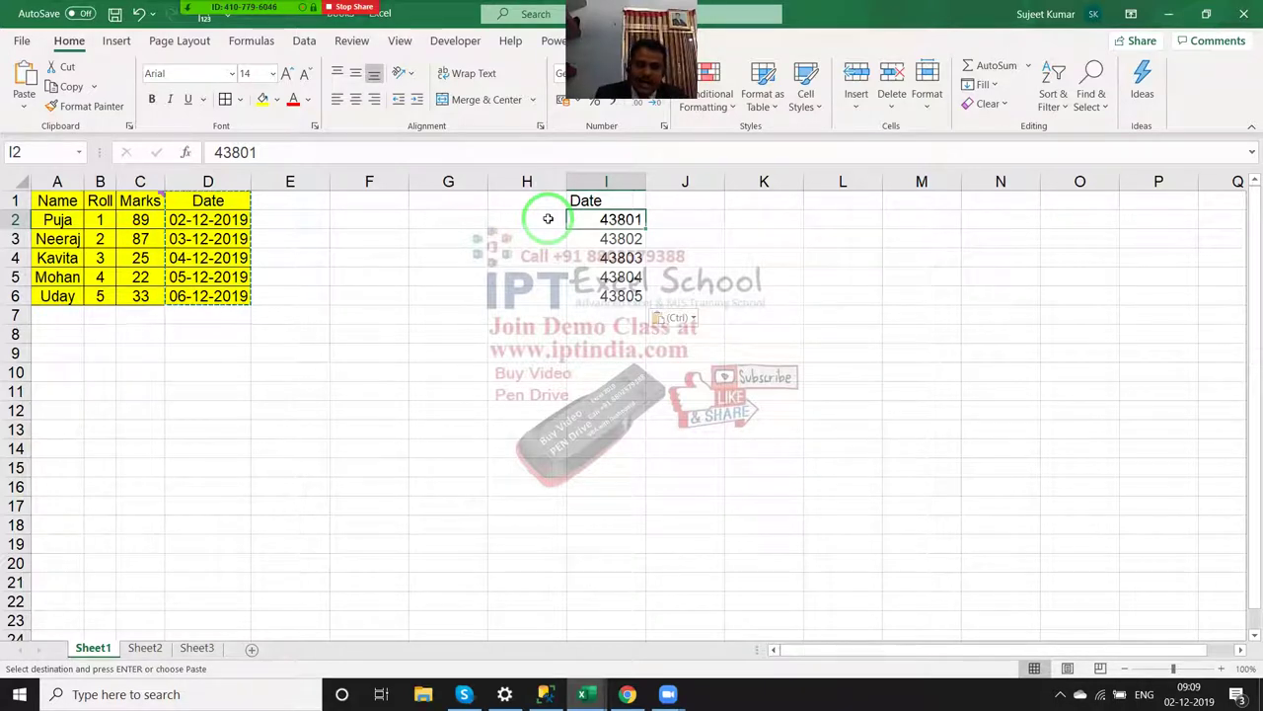
key(Down)
key(Down)
key(Down)
key(Down)
key(Down)
key(Down)
key(Left)
key(Left)
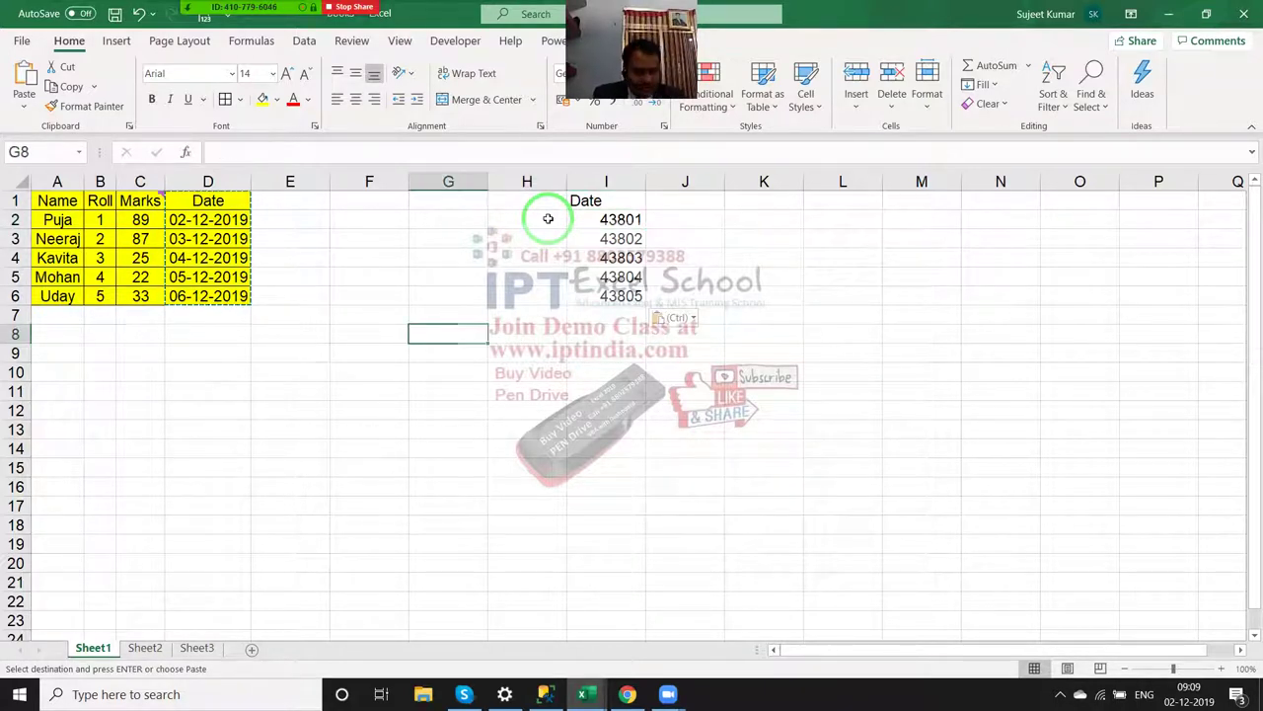
text(1/1/1900)
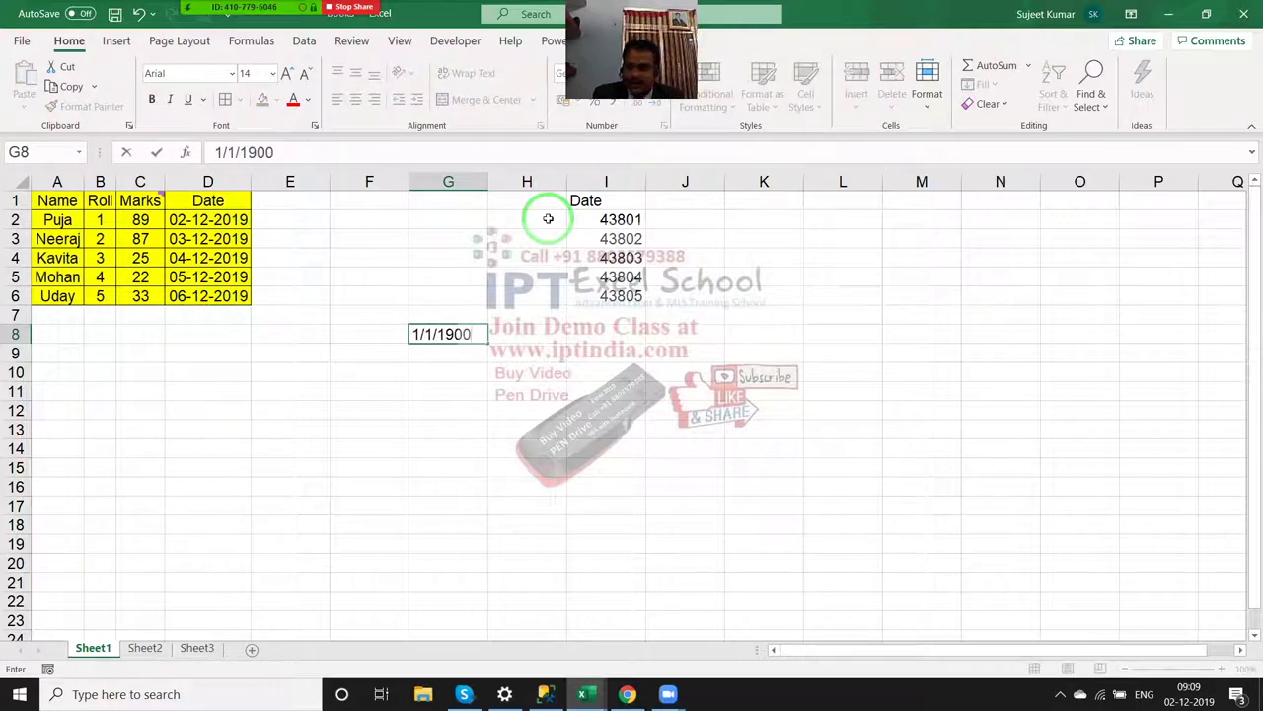
key(Return)
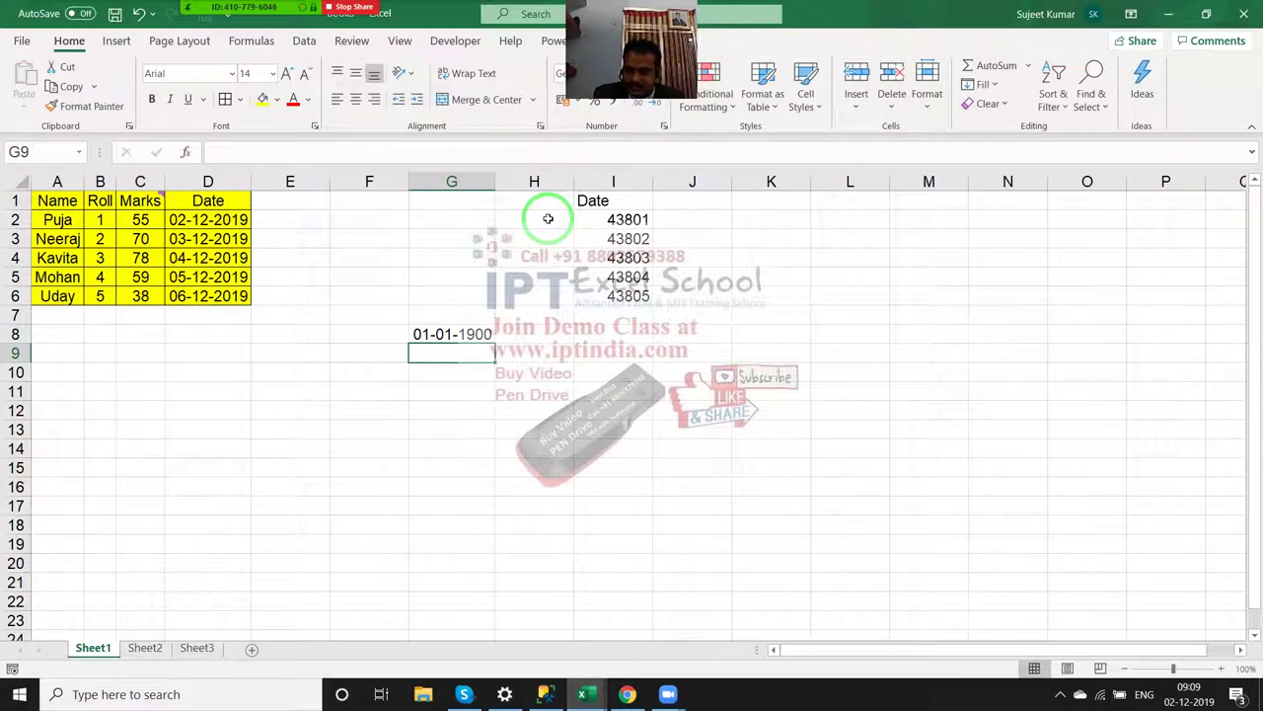
key(Up)
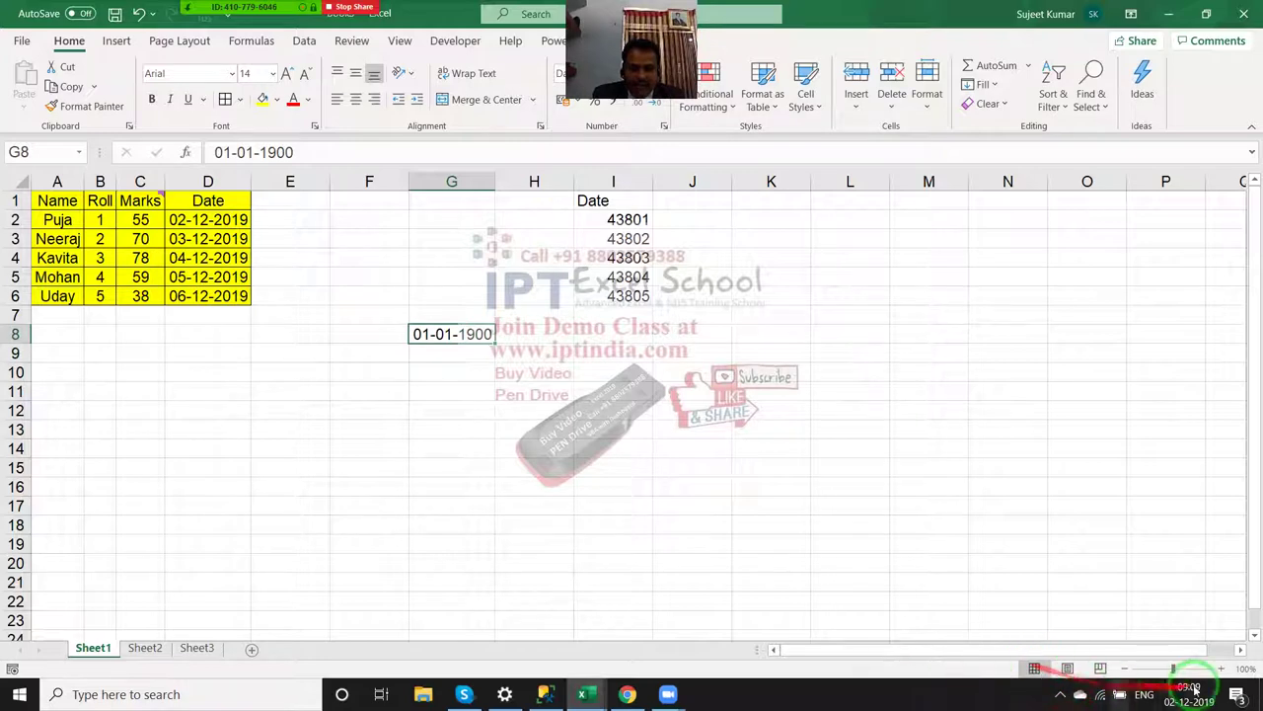
click(1191, 691)
click(1191, 691)
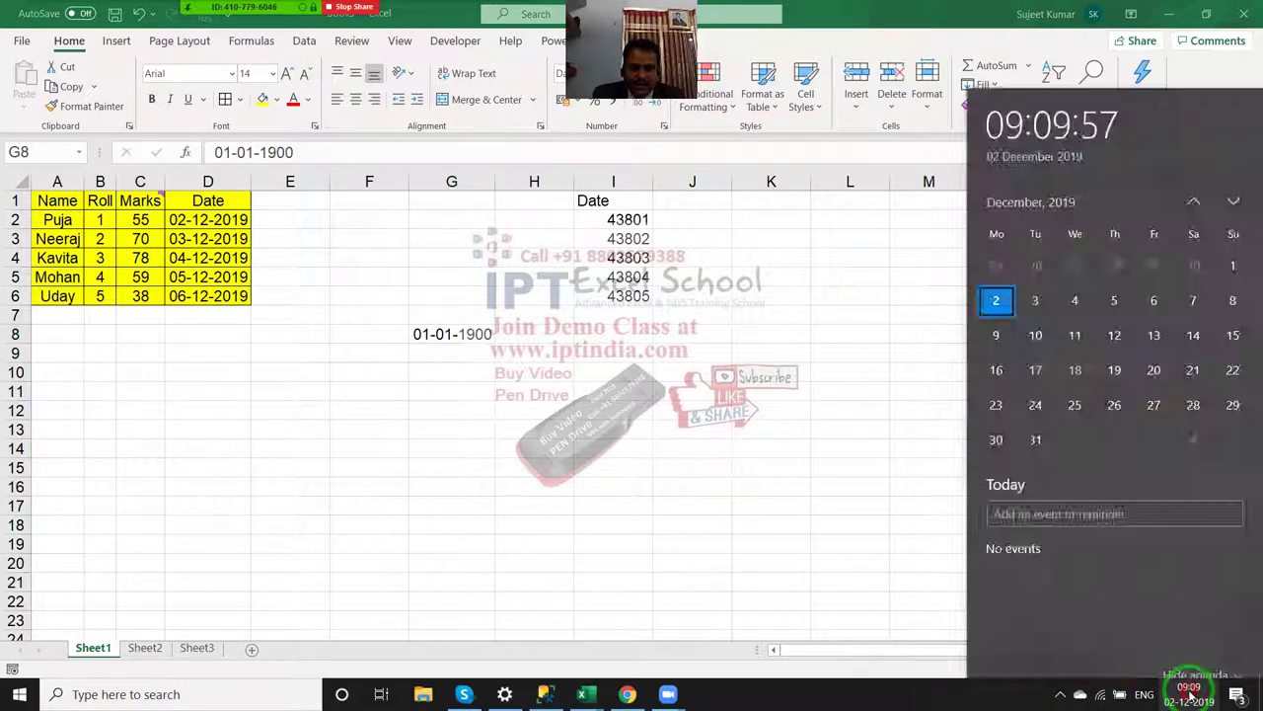
click(1192, 693)
click(1192, 696)
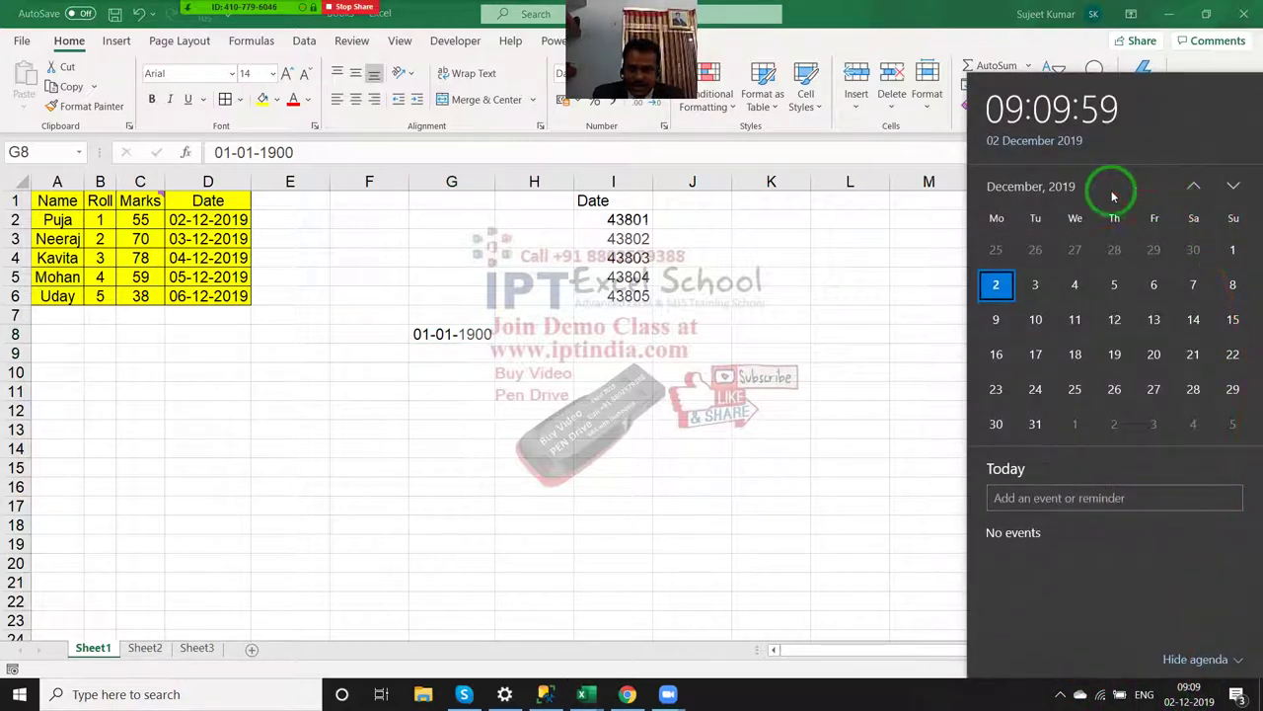
click(505, 403)
click(464, 357)
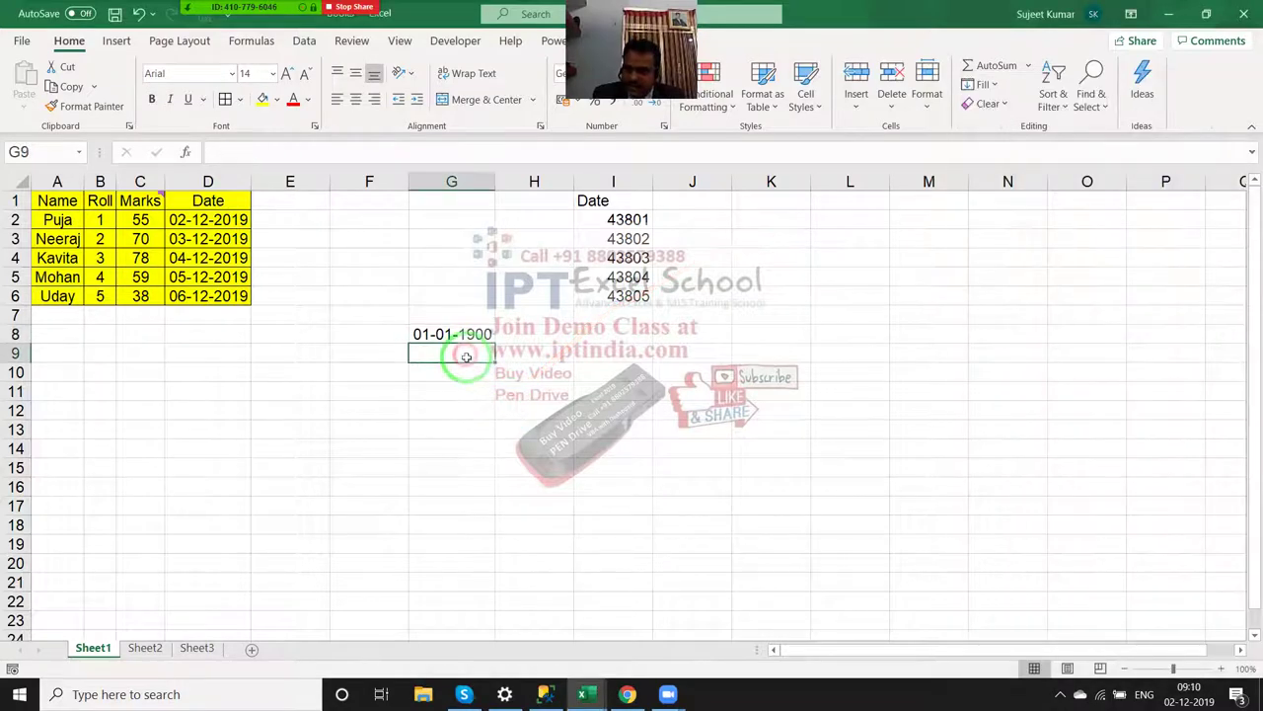
text(10-)
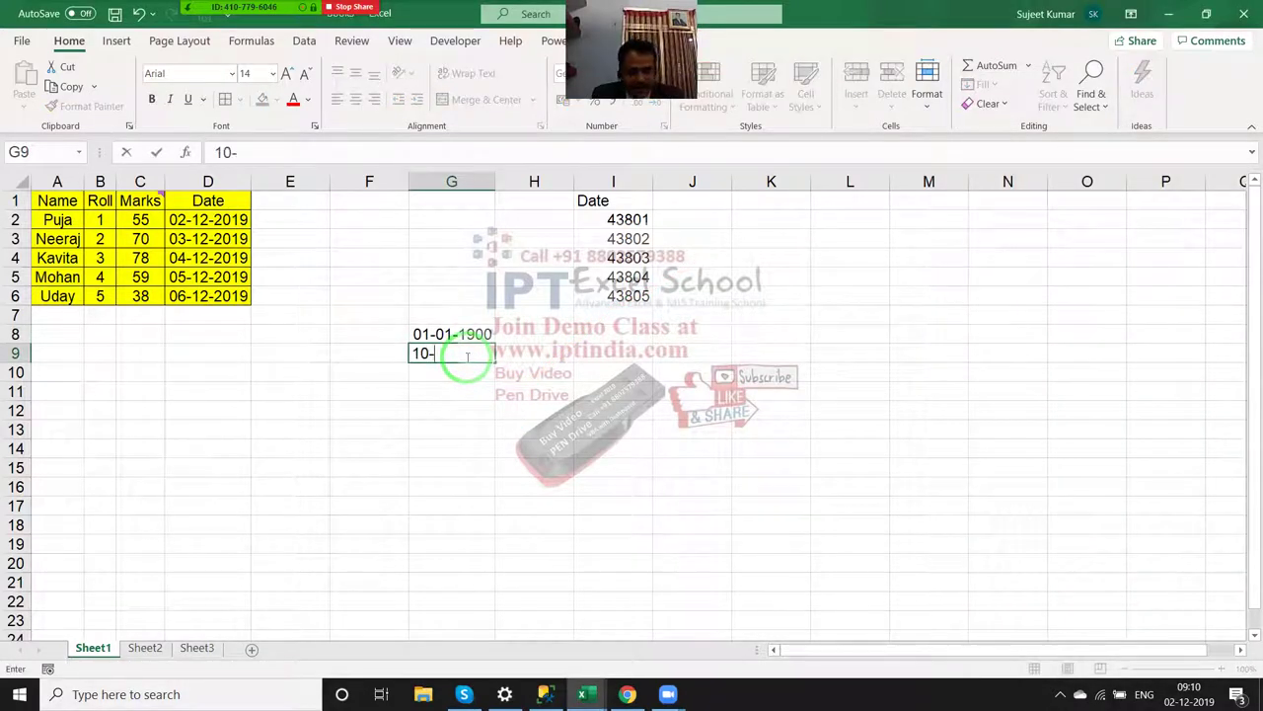
text(Jan-)
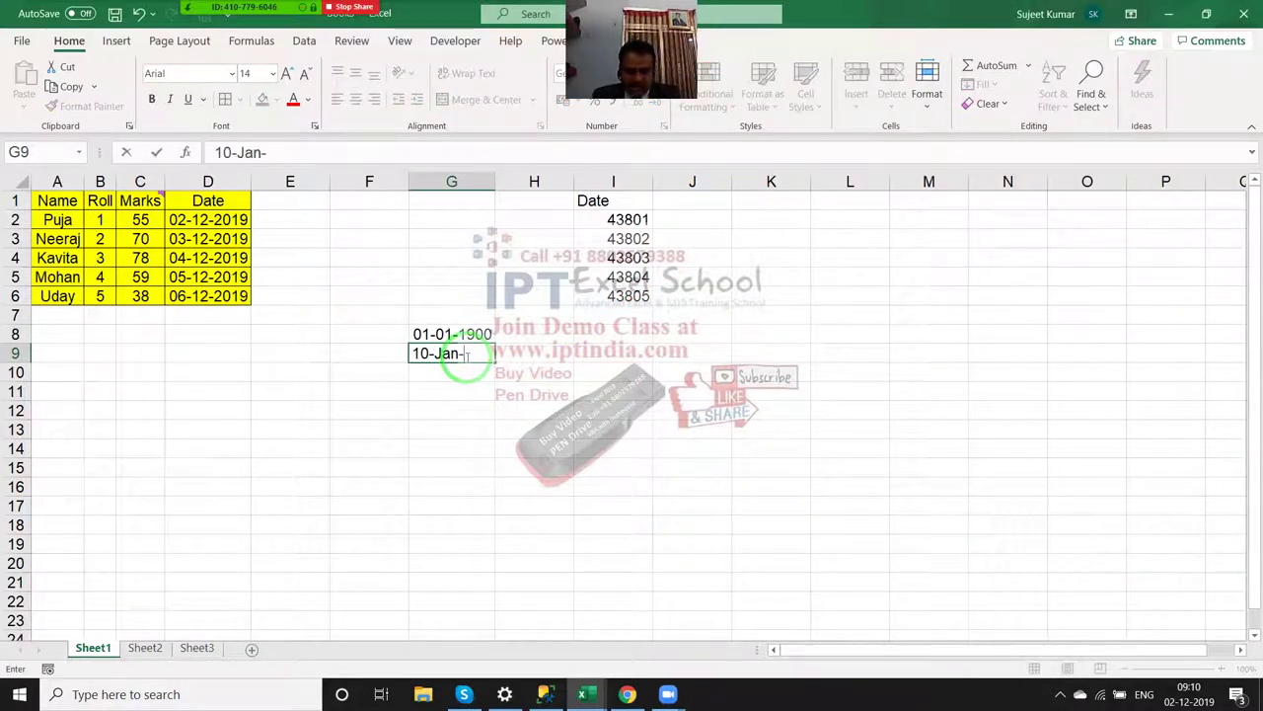
text(189)
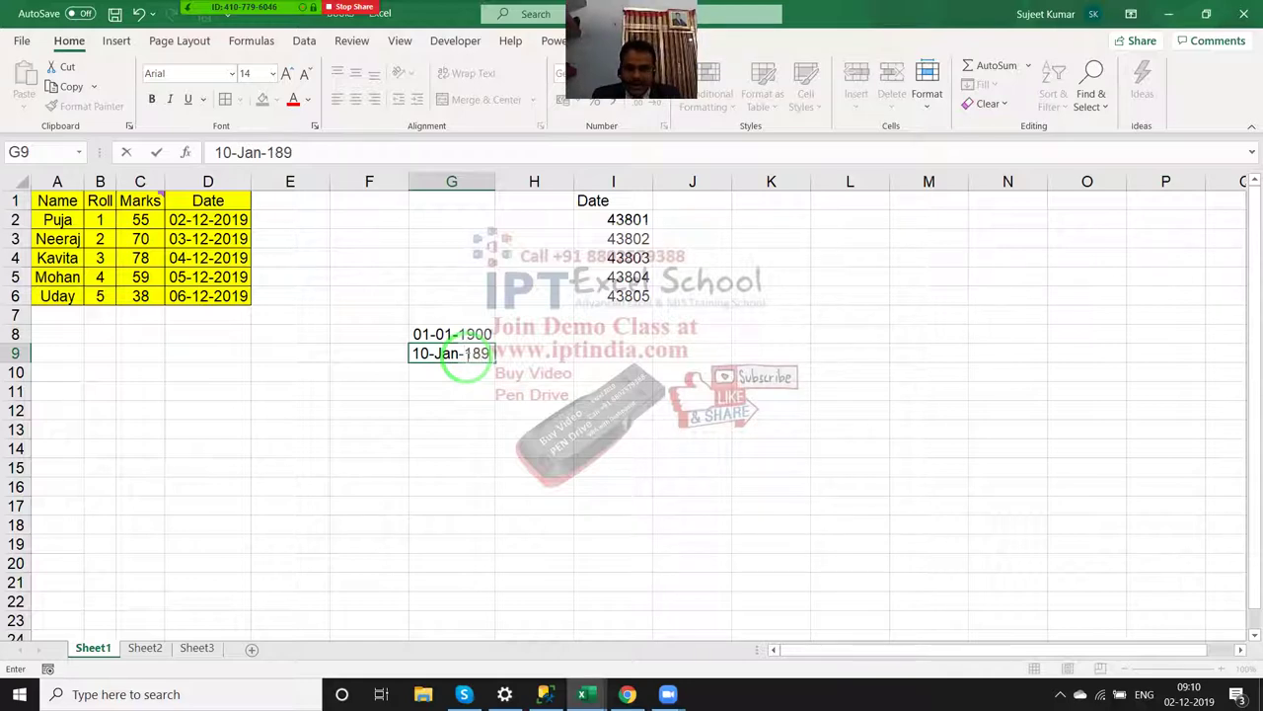
text(5)
click(415, 371)
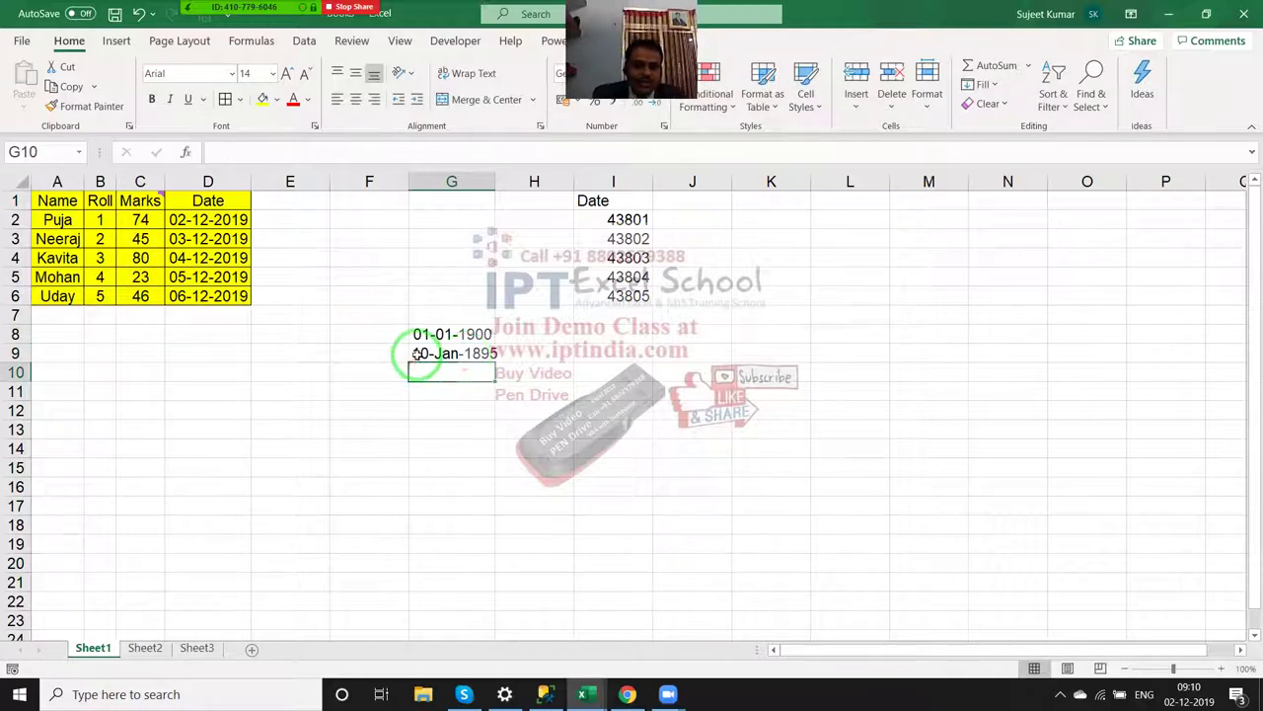
click(418, 357)
key(Down)
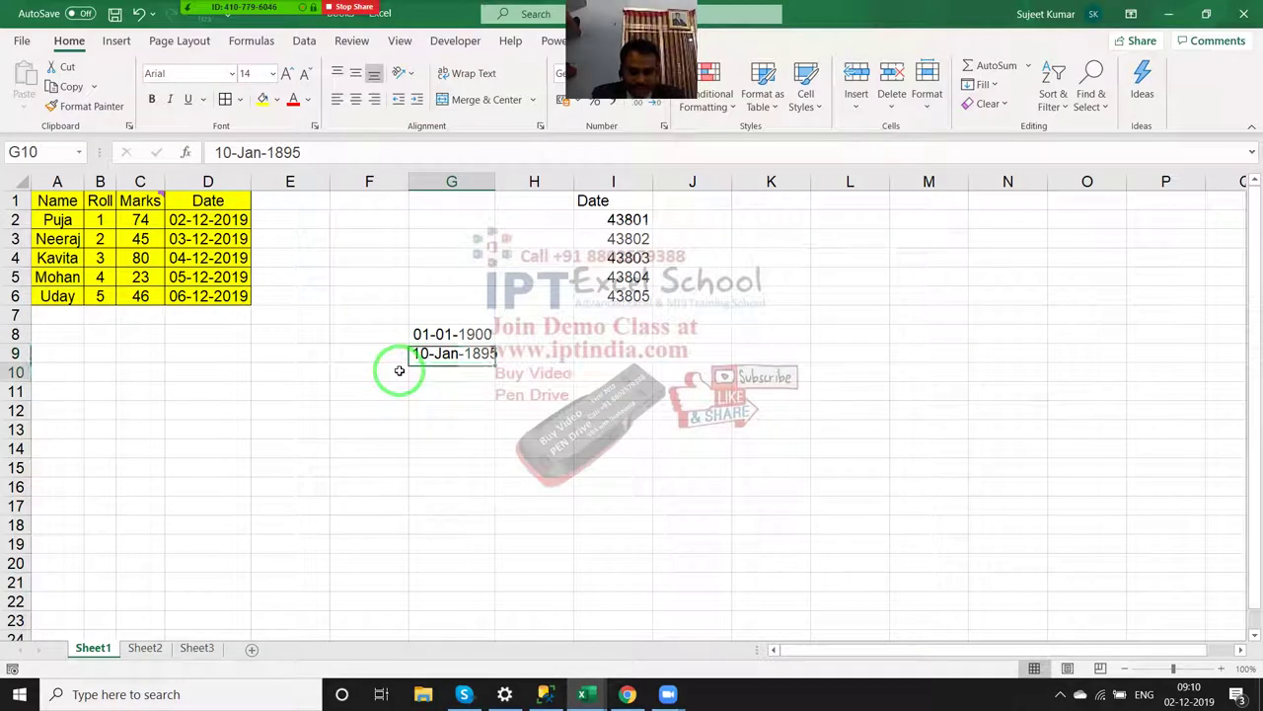
text(=)
key(Up)
text(+10)
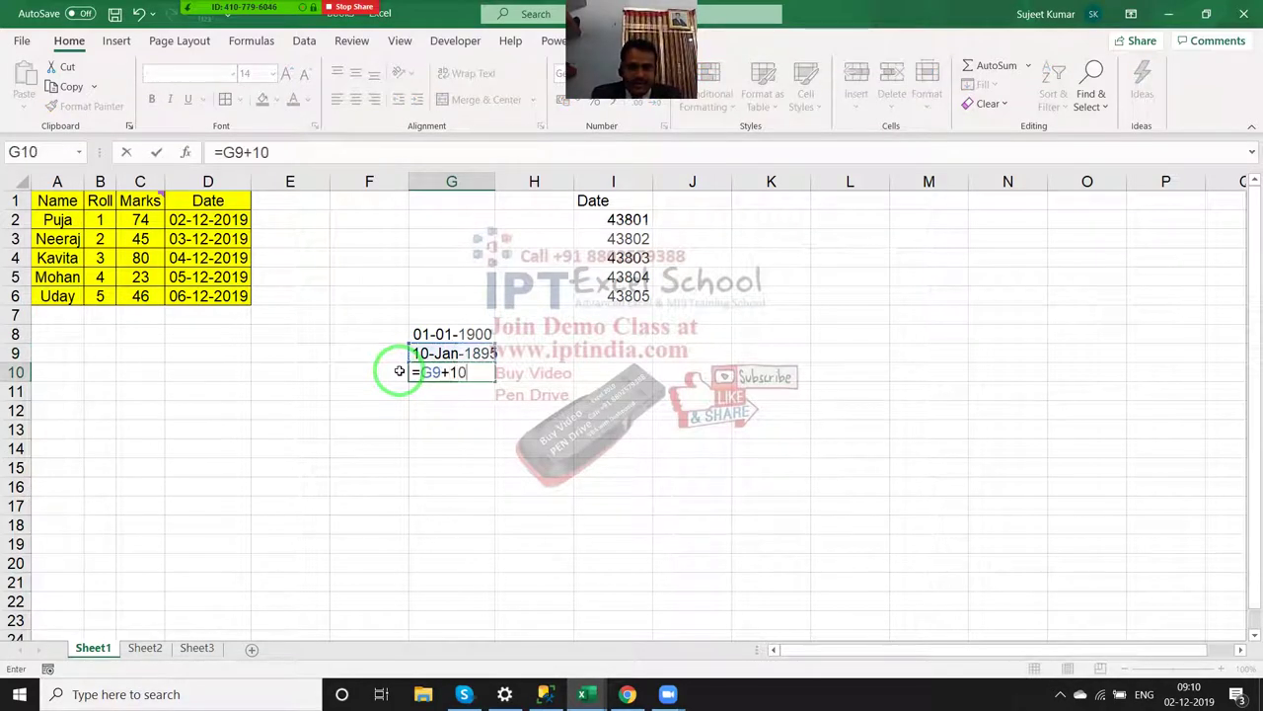
key(Return)
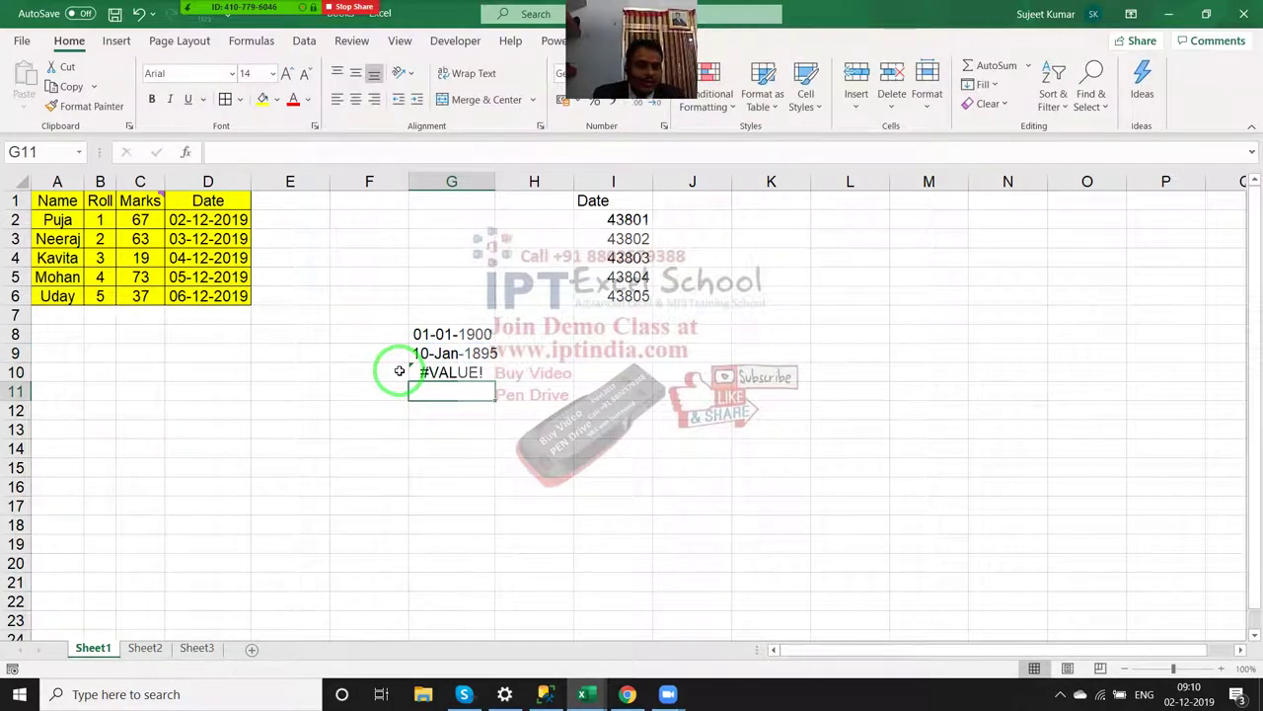
key(Up)
key(Up)
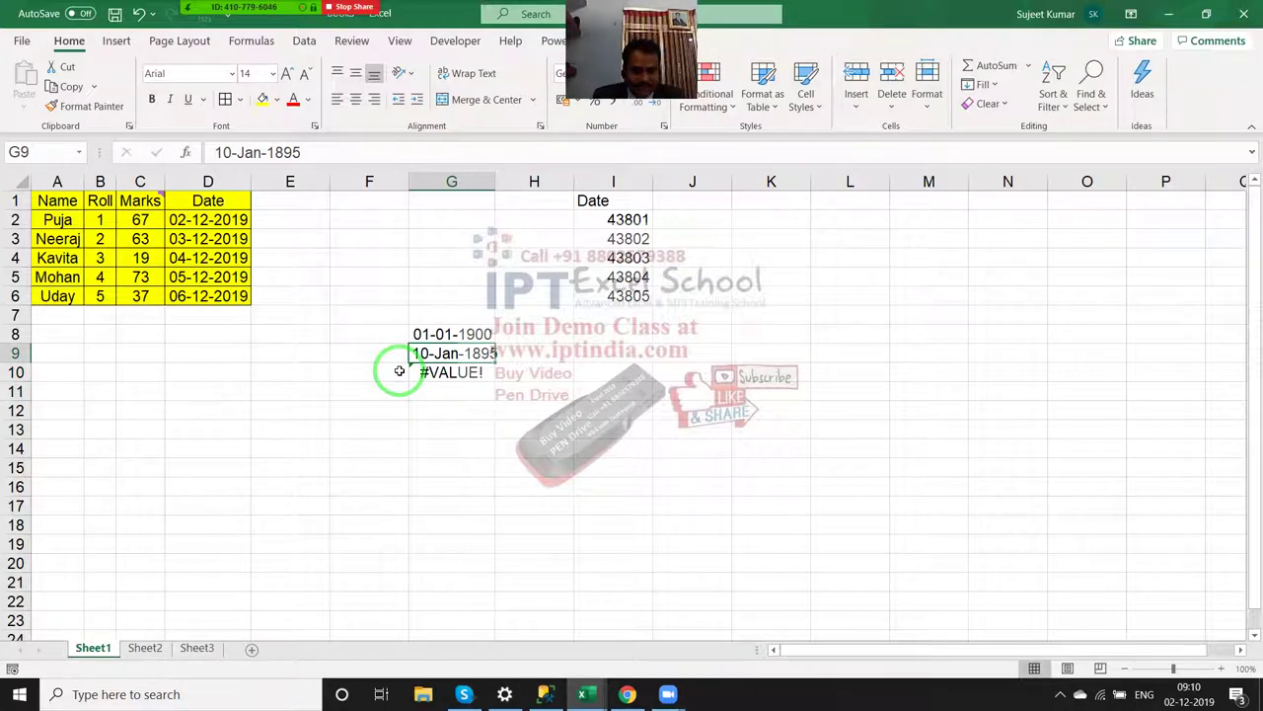
key(shift+Down)
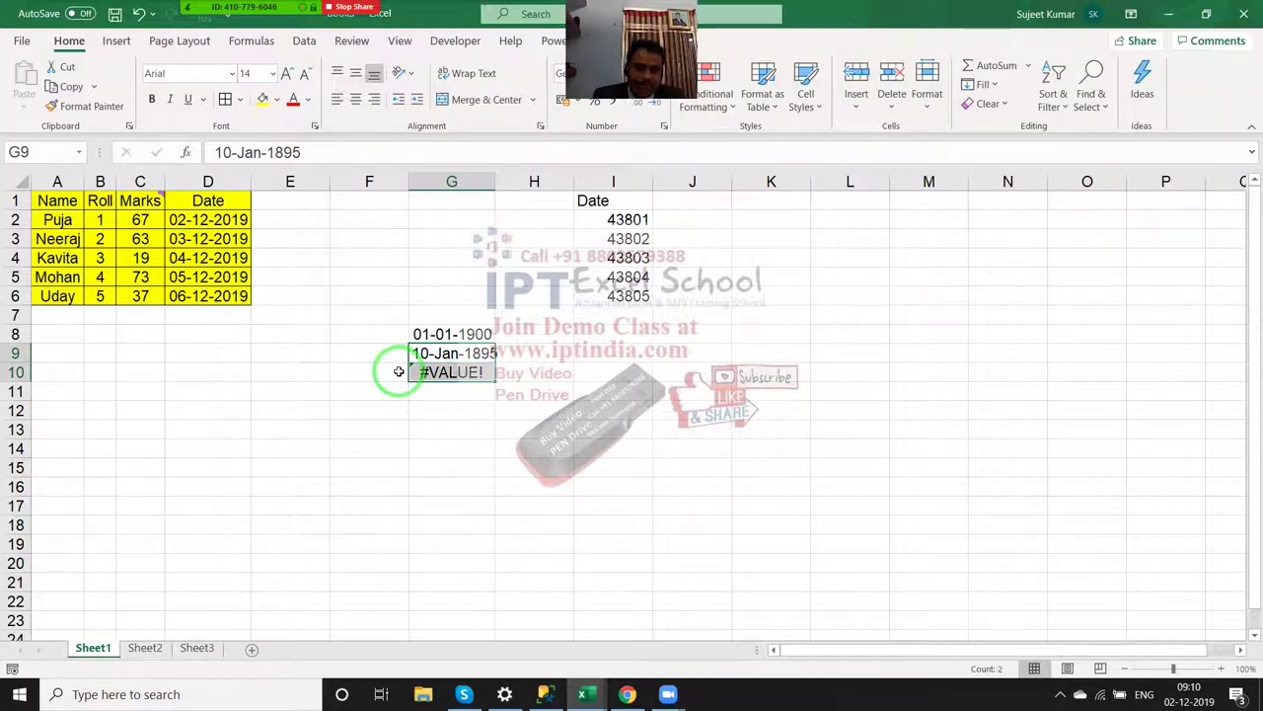
key(Delete)
key(Up)
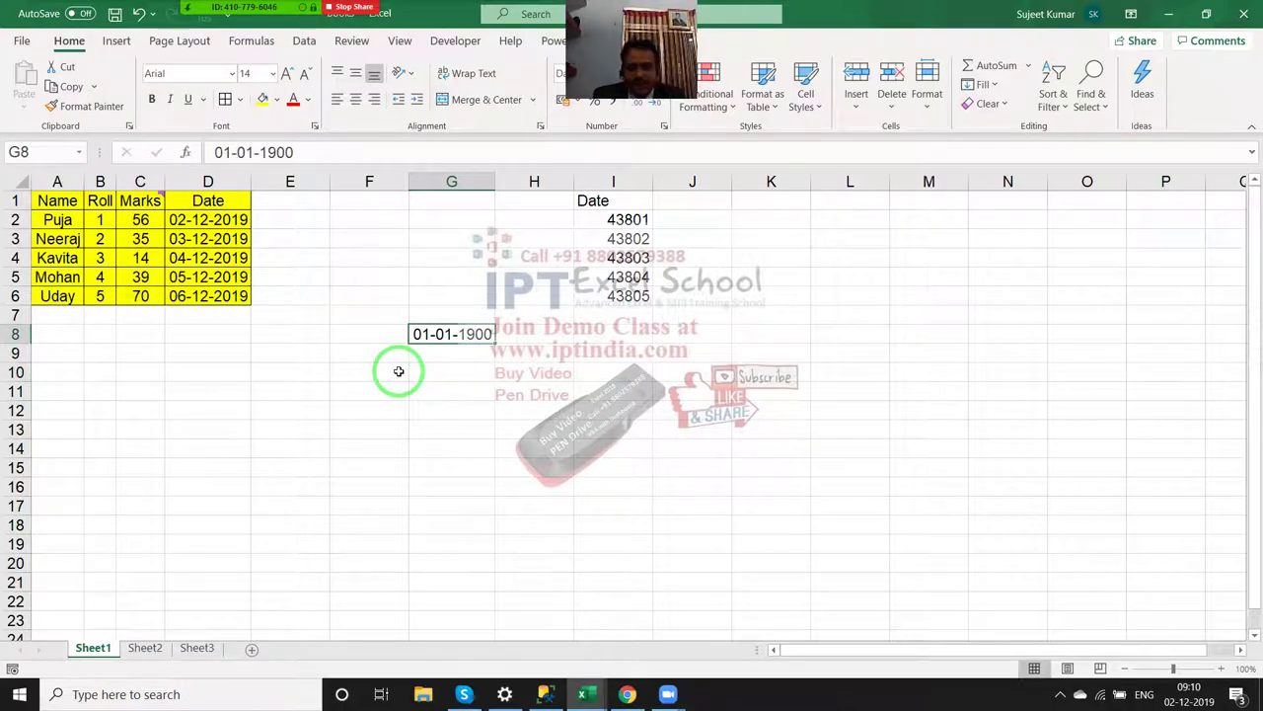
Step: Enter serials 1, 31 and 32 in G8, shown as 01-01-1900, 31-01-1900 and 01-02-1900
click(628, 220)
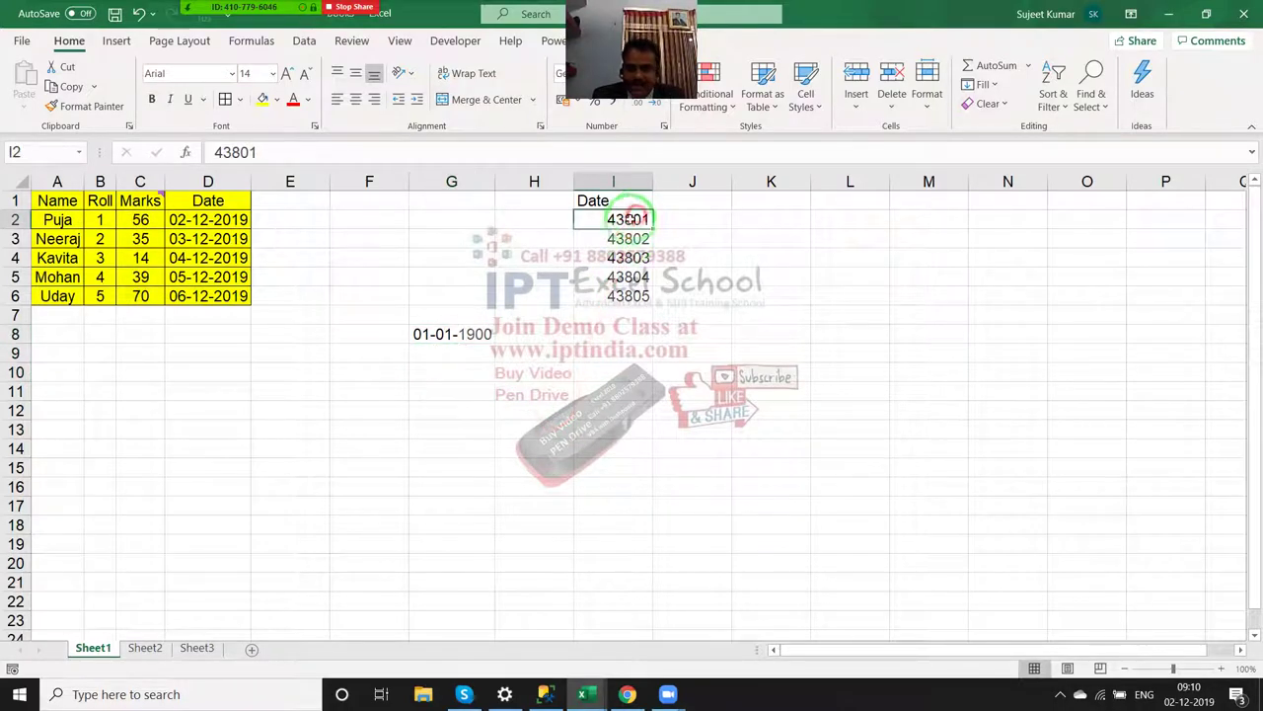
click(474, 329)
text(1)
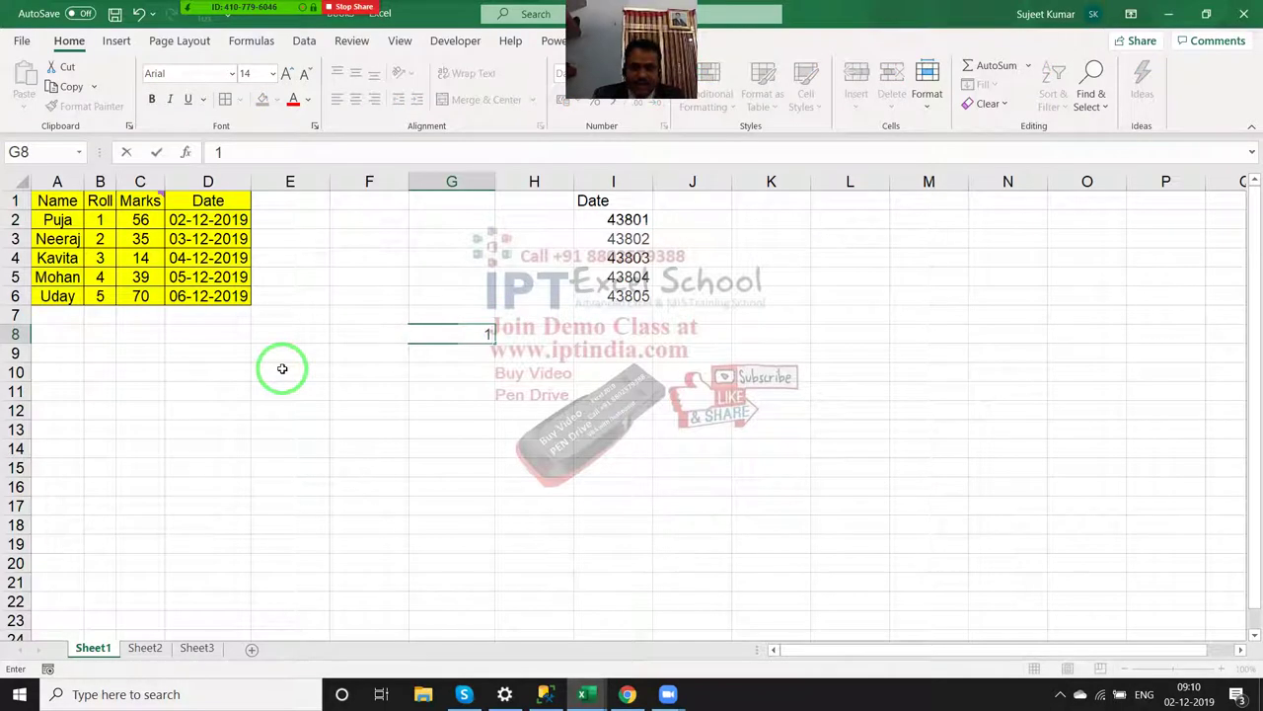
key(Return)
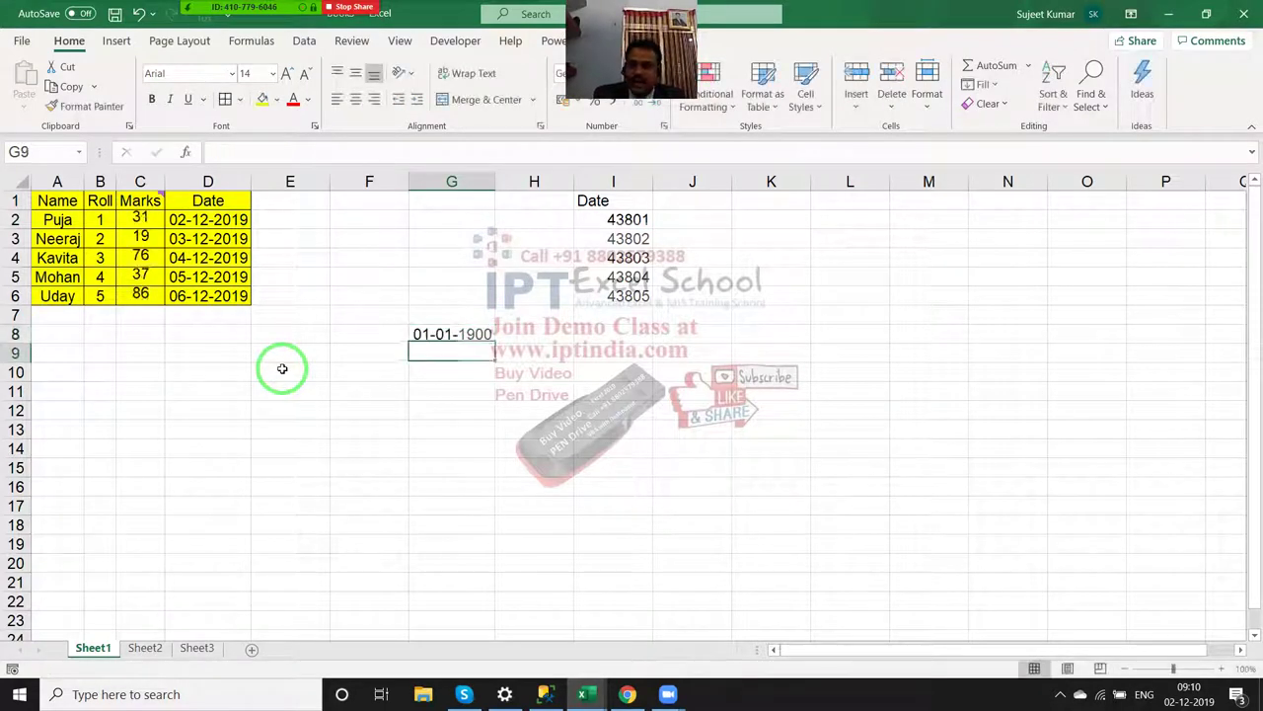
key(Up)
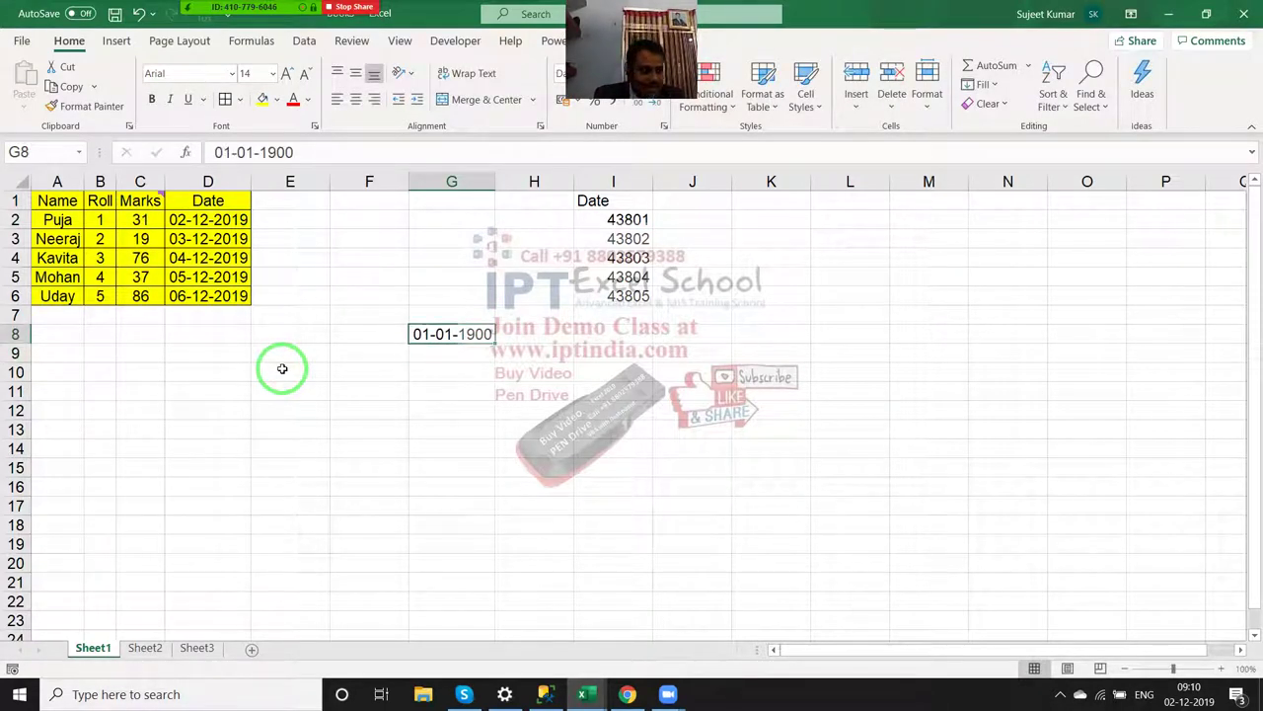
text(31)
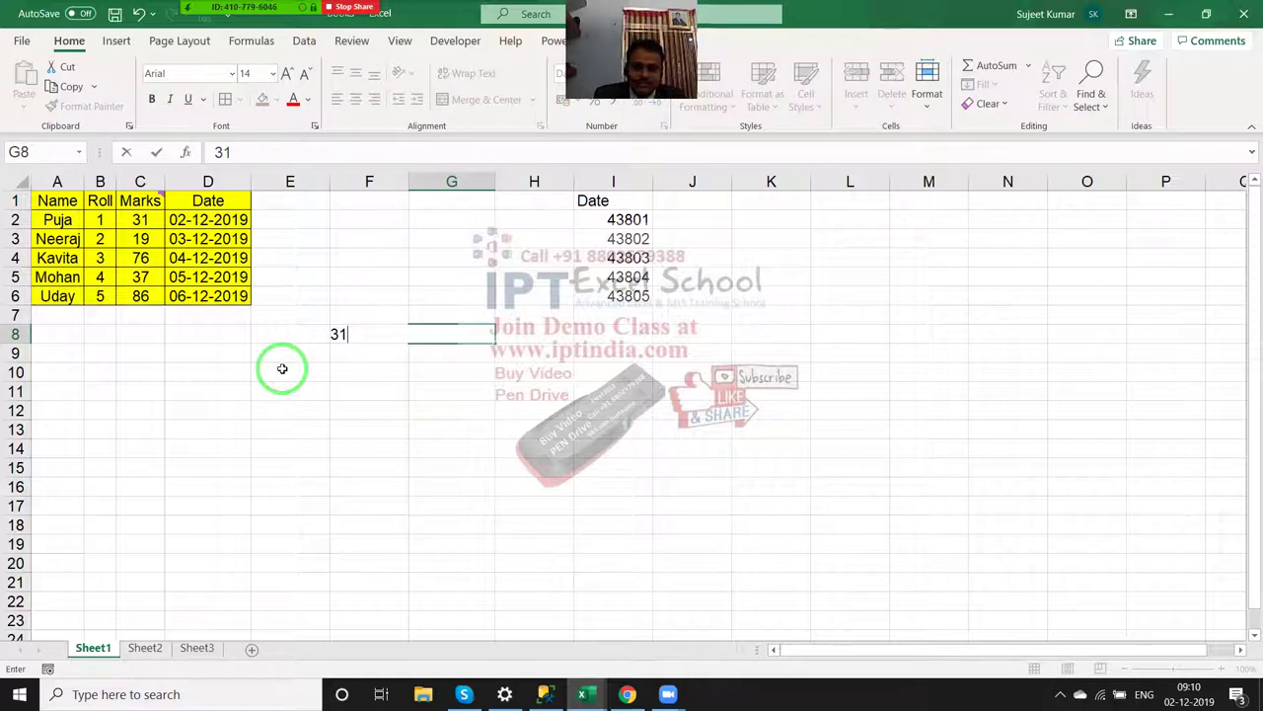
key(Return)
key(Up)
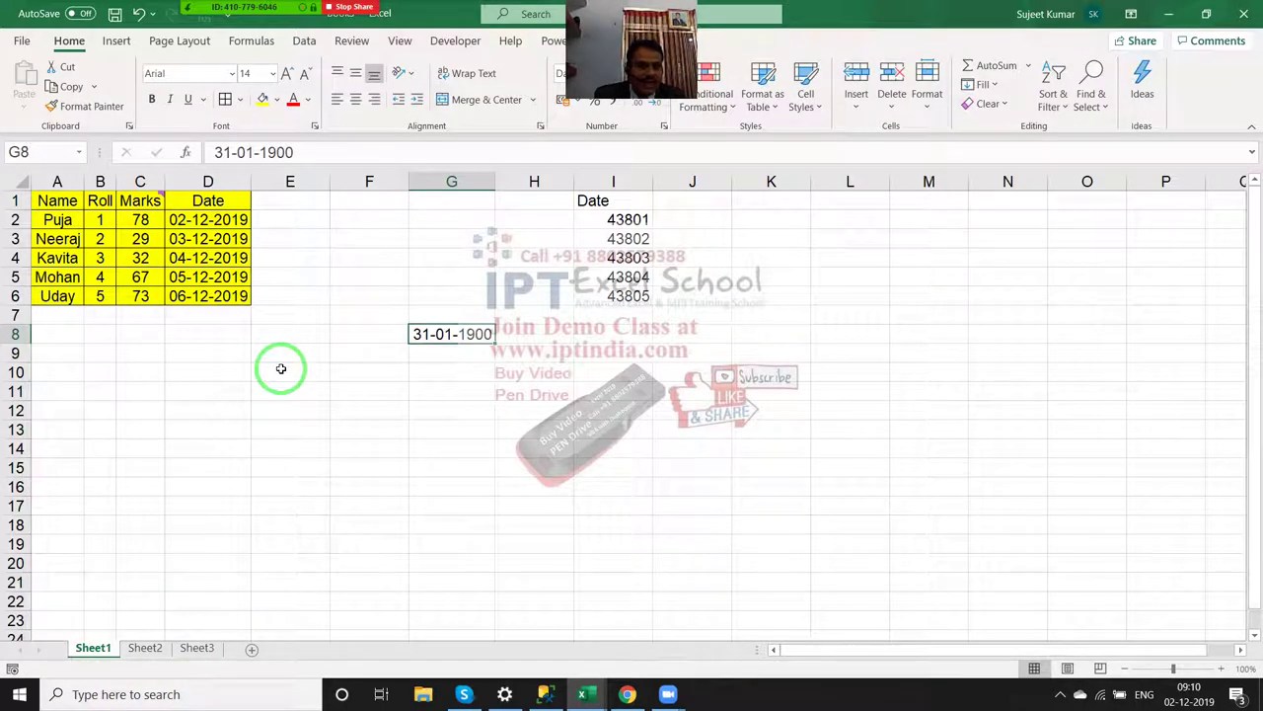
text(32)
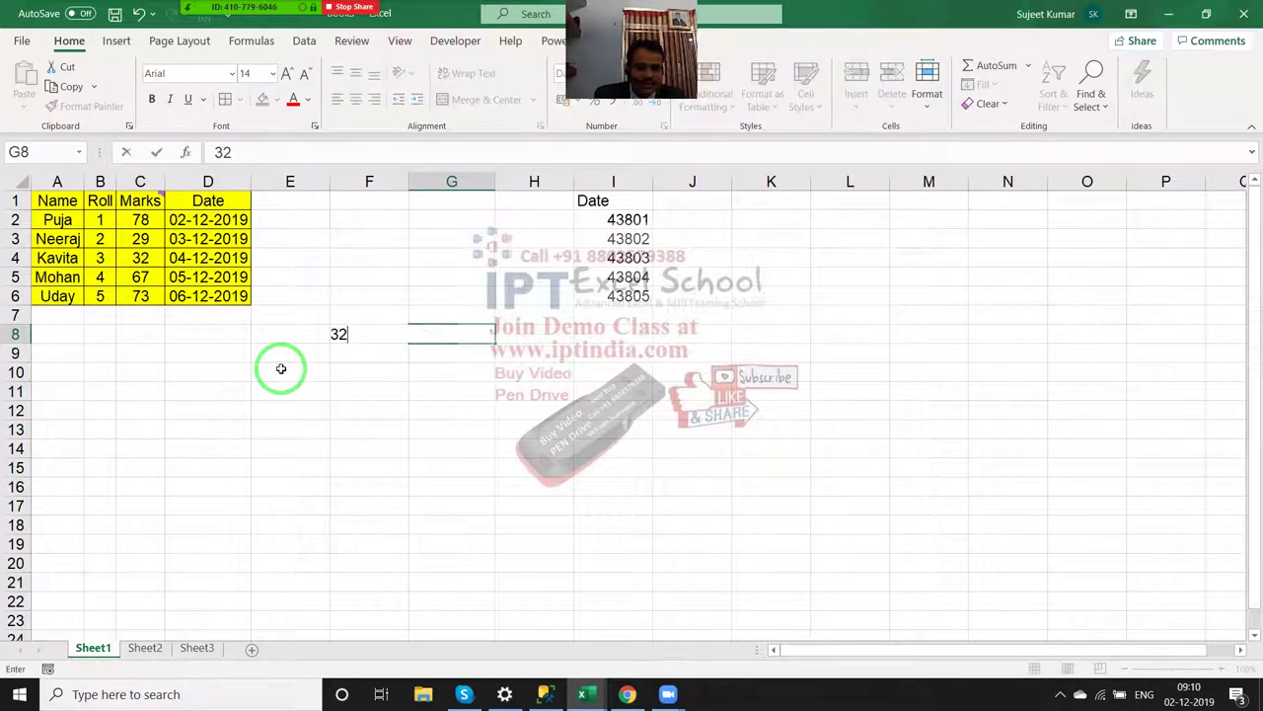
key(Return)
key(Up)
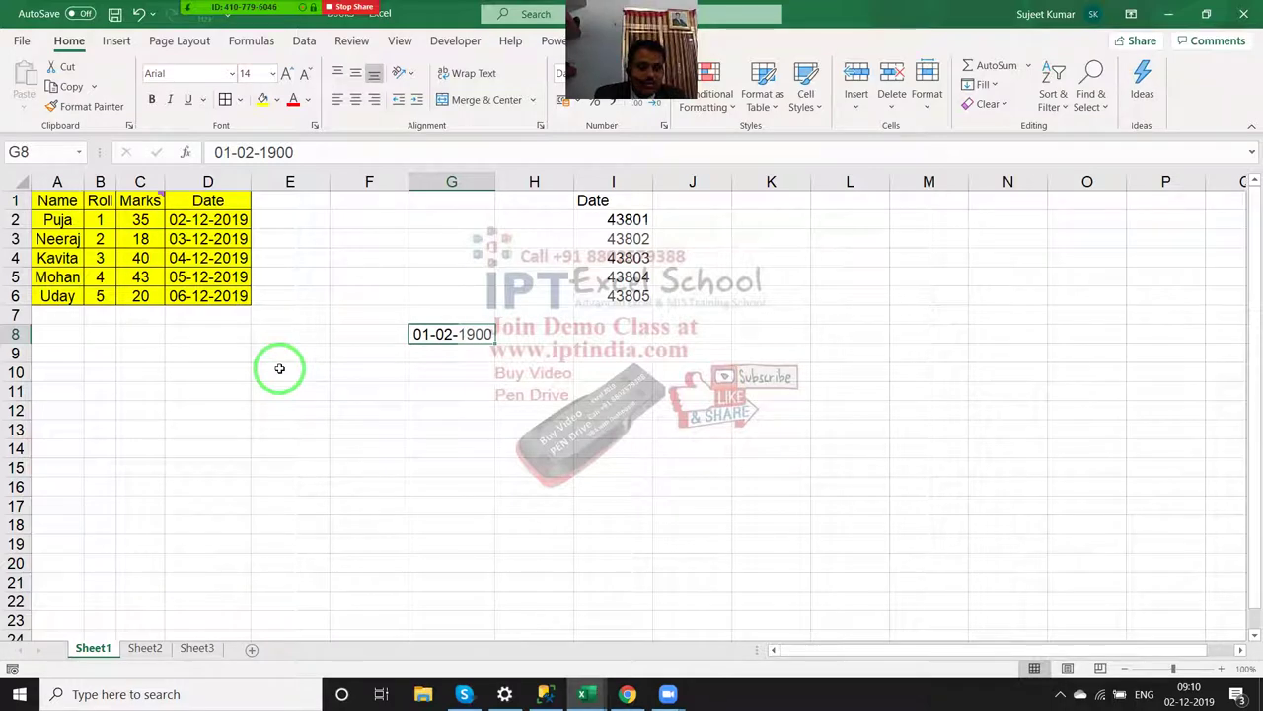
text(367)
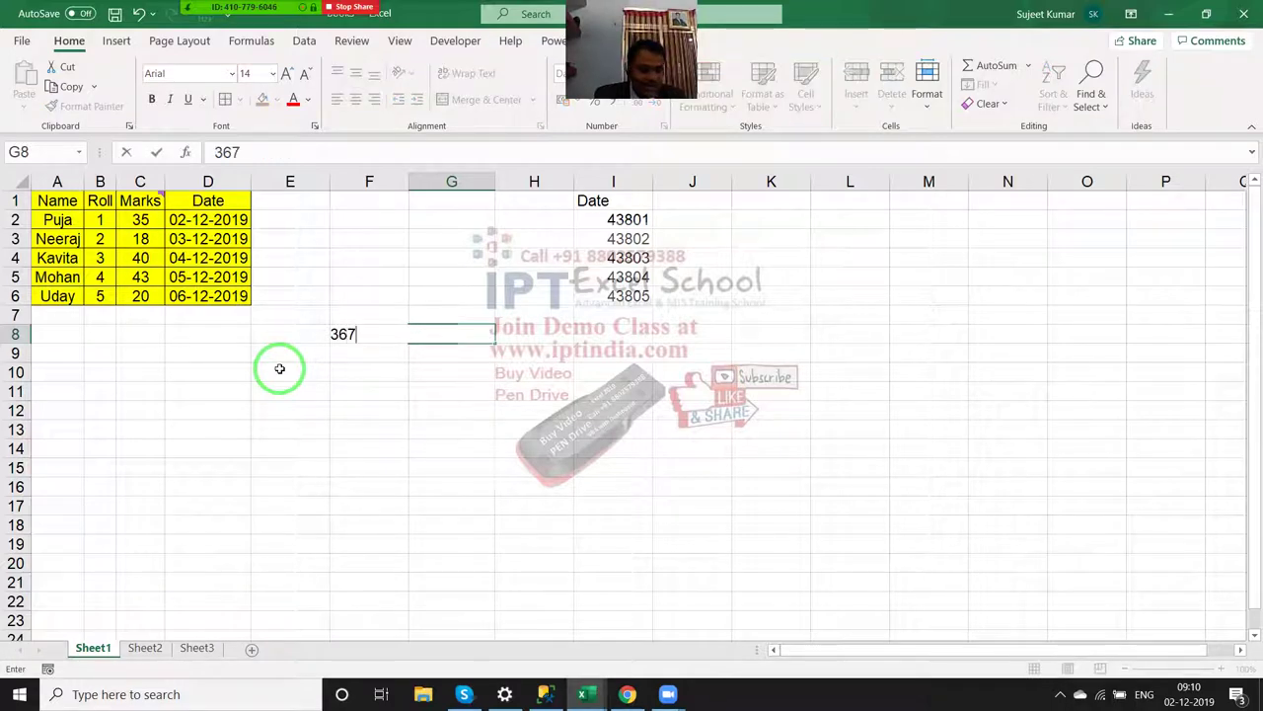
key(Return)
key(Up)
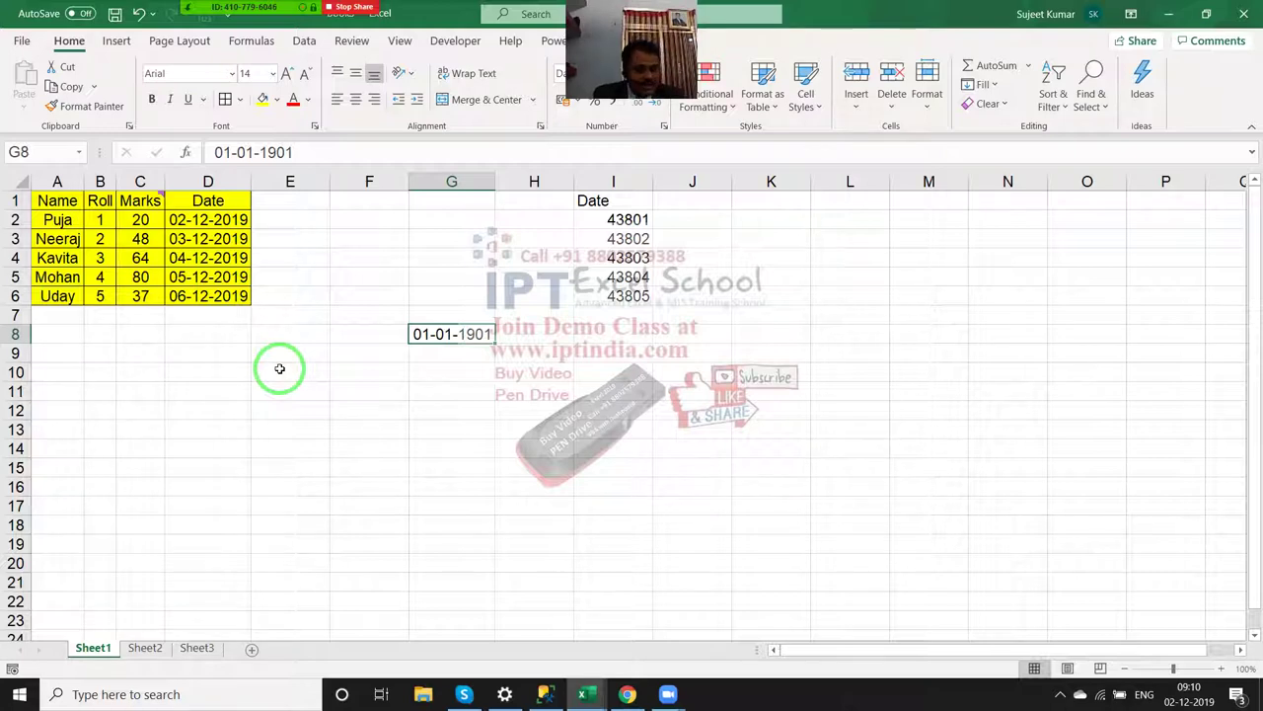
text(43801)
key(Return)
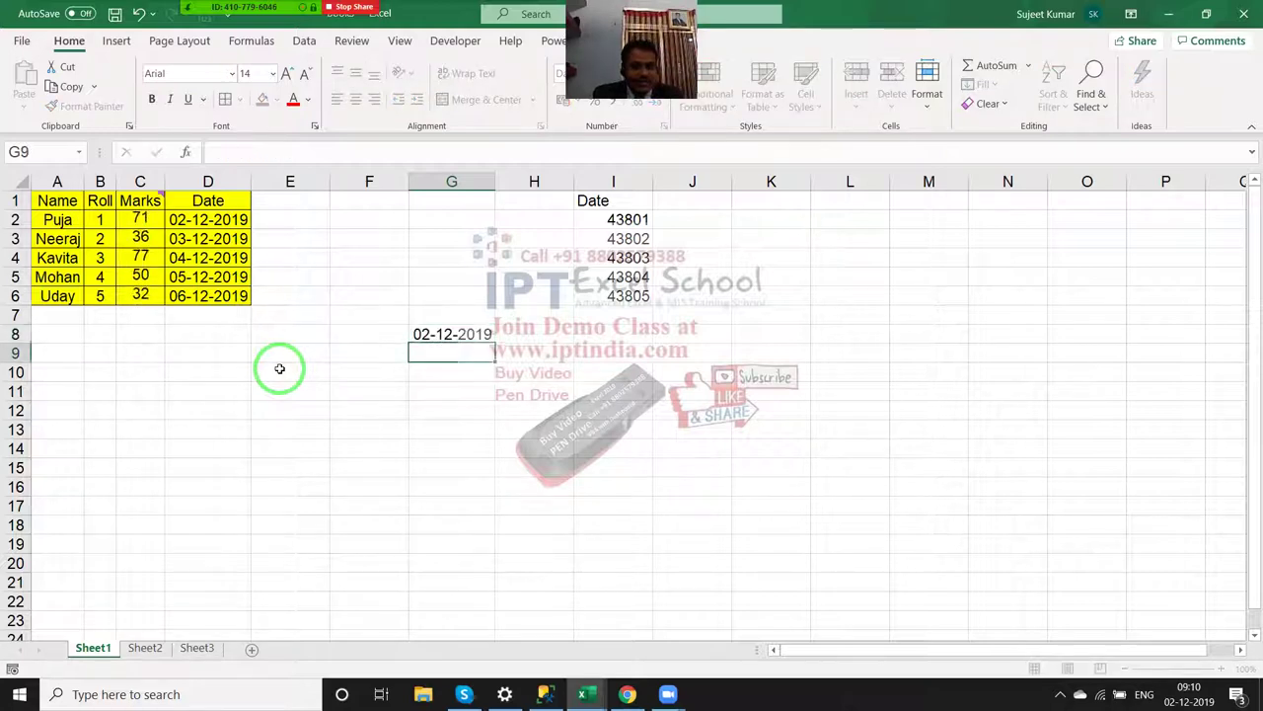
key(Up)
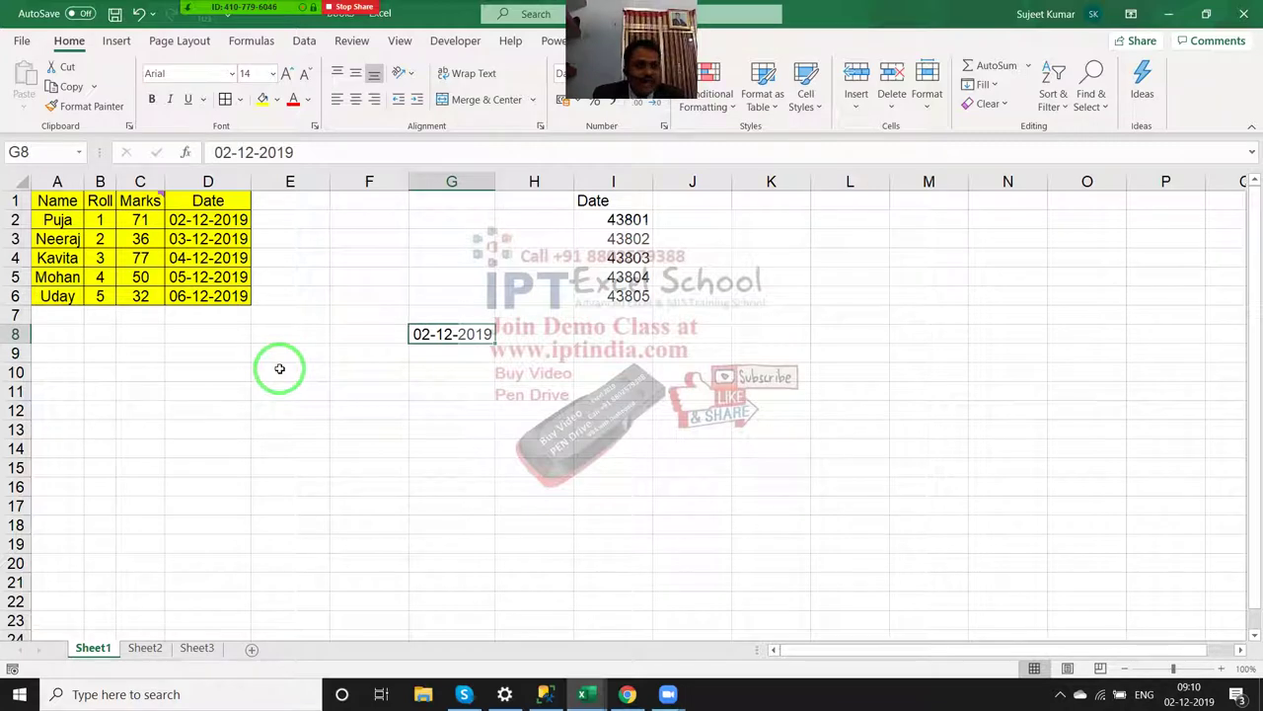
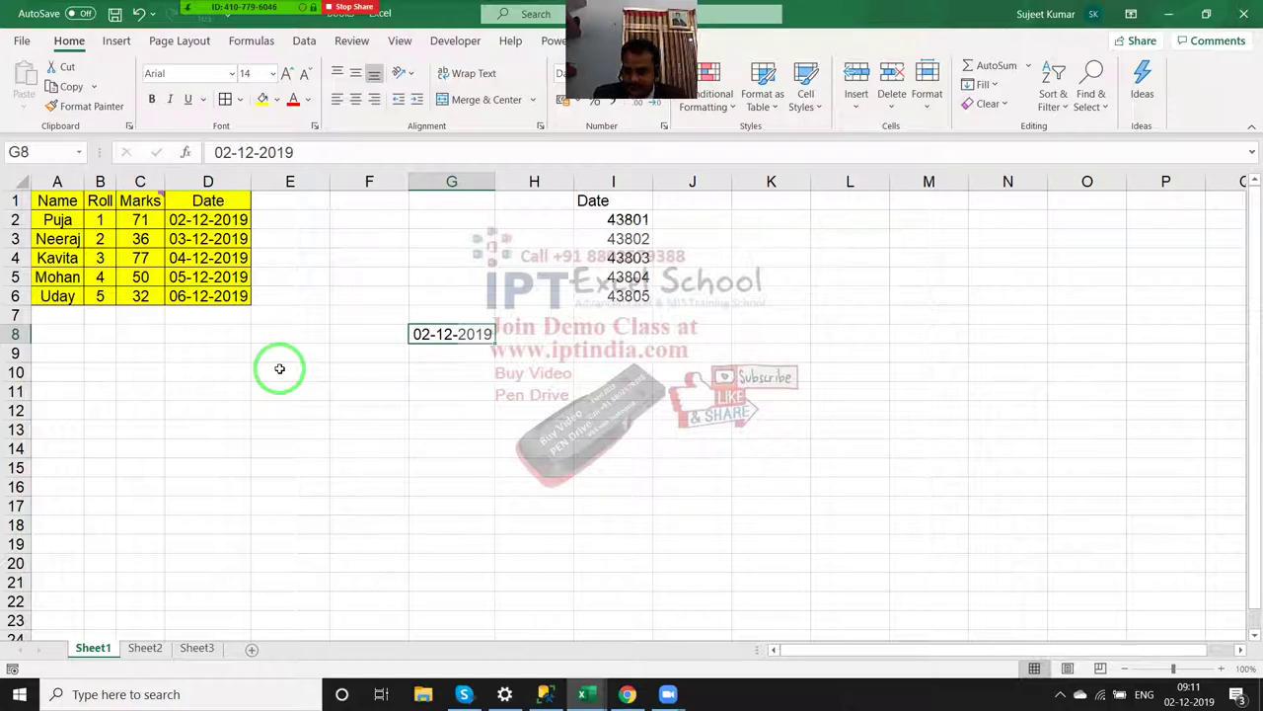
Step: Enter the text 10s in H8 and =H8+20 in H9, which shows #VALUE!
key(Right)
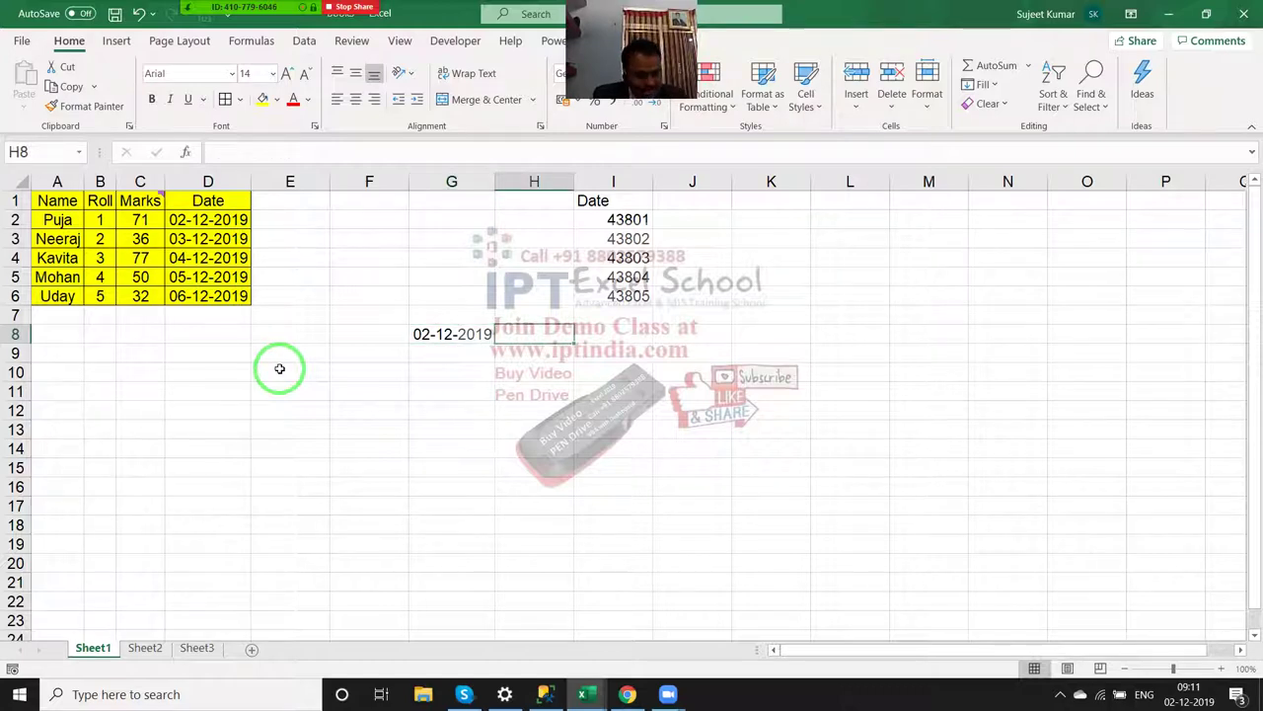
text(10)
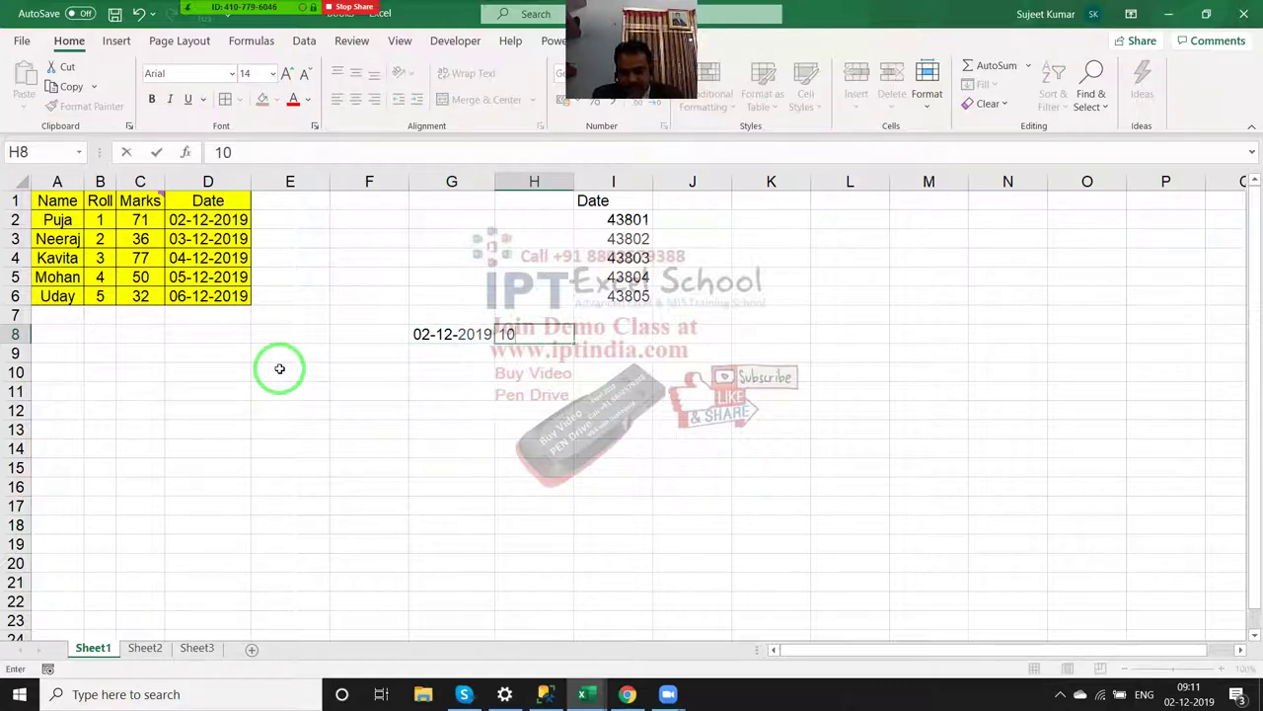
text(s)
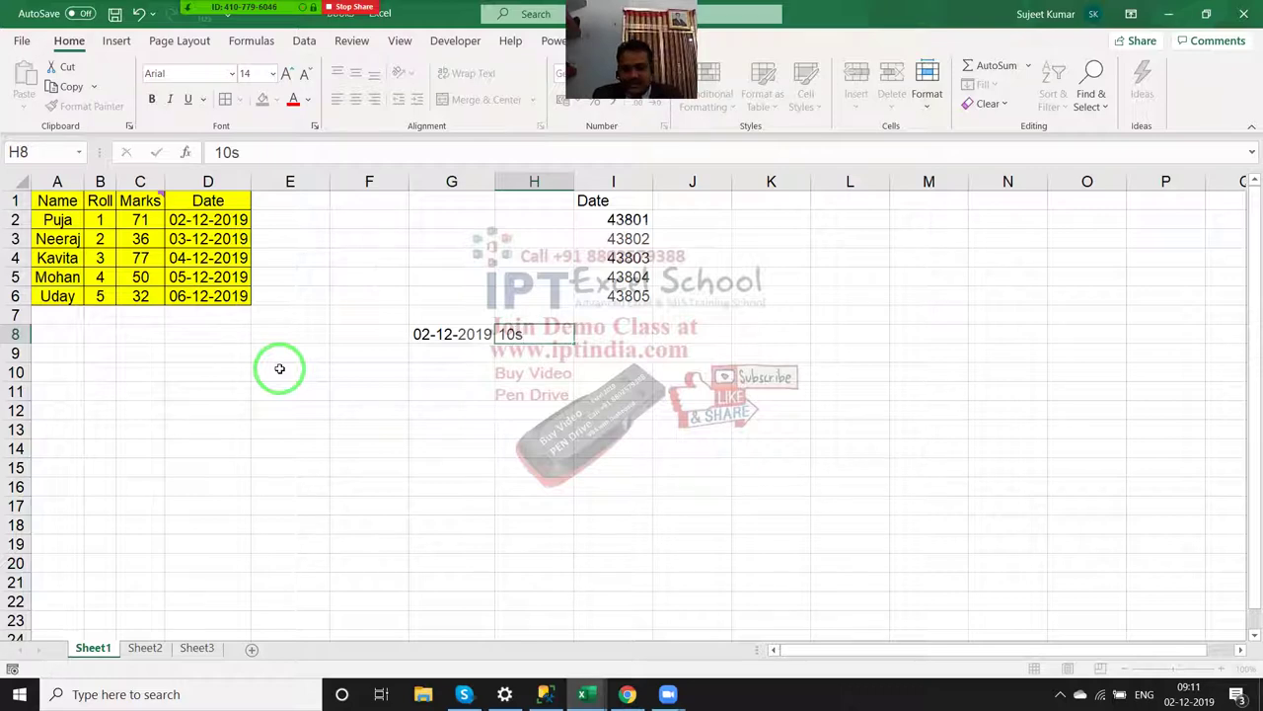
key(Return)
text(=H8+)
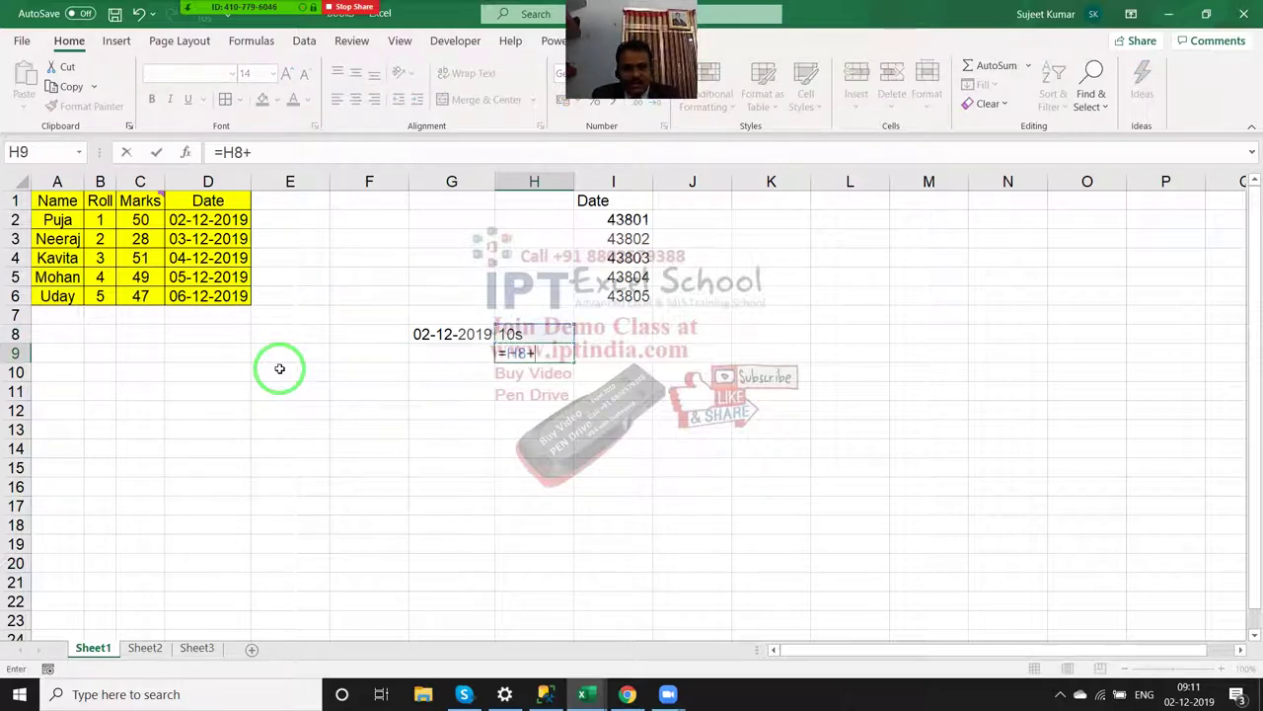
text(20)
key(Return)
key(Up)
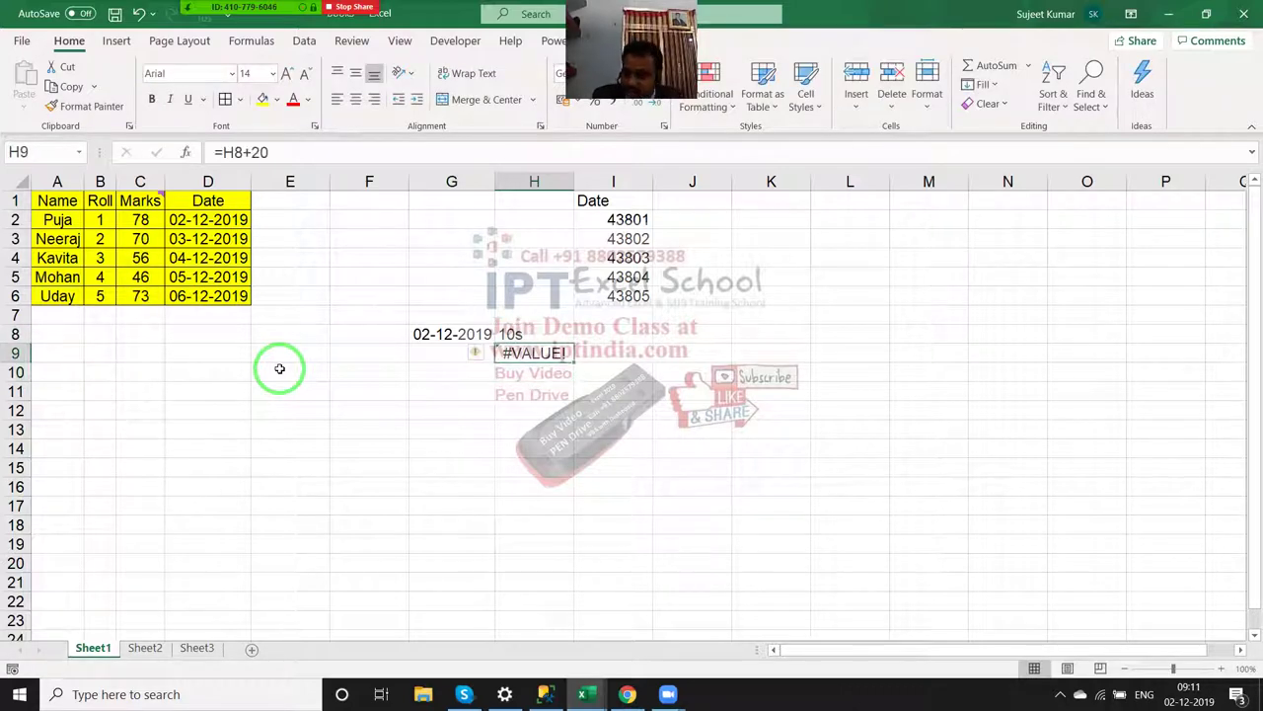
key(Up)
key(Right)
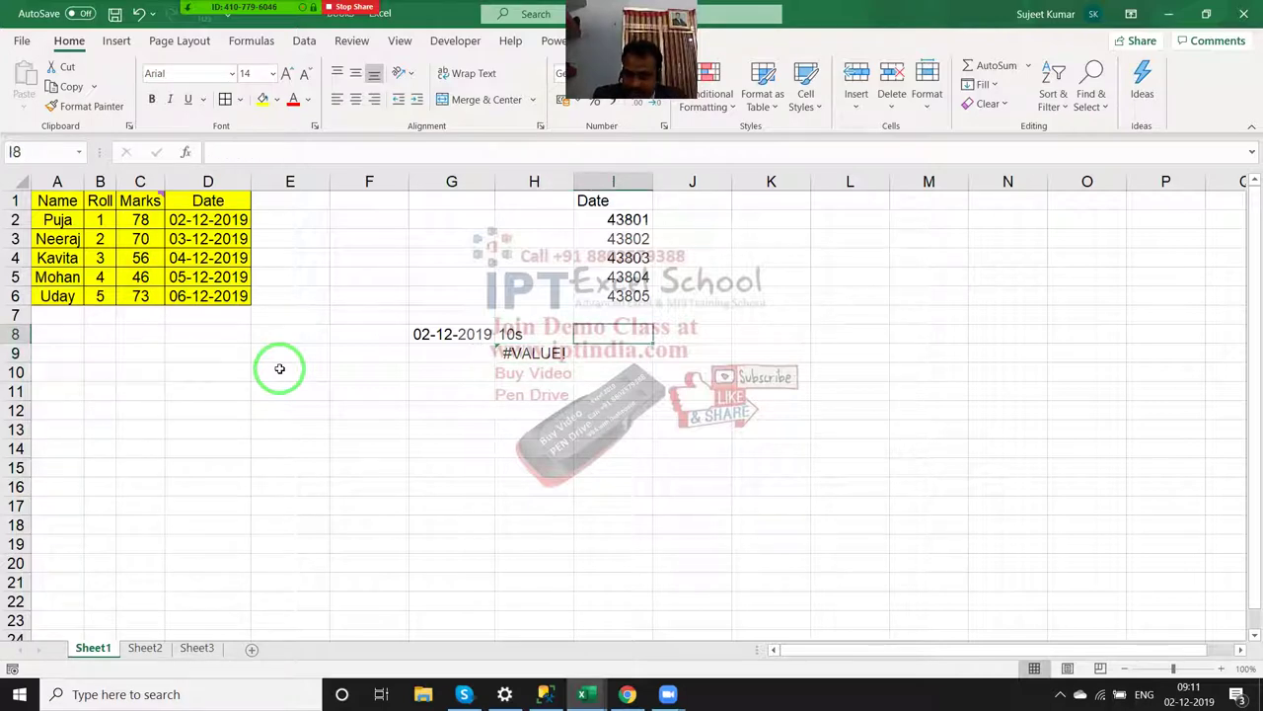
Step: Enter the date 12-Dec-2019 in I8 and =I8+10 in I9, giving 22-Dec-19
text(12-)
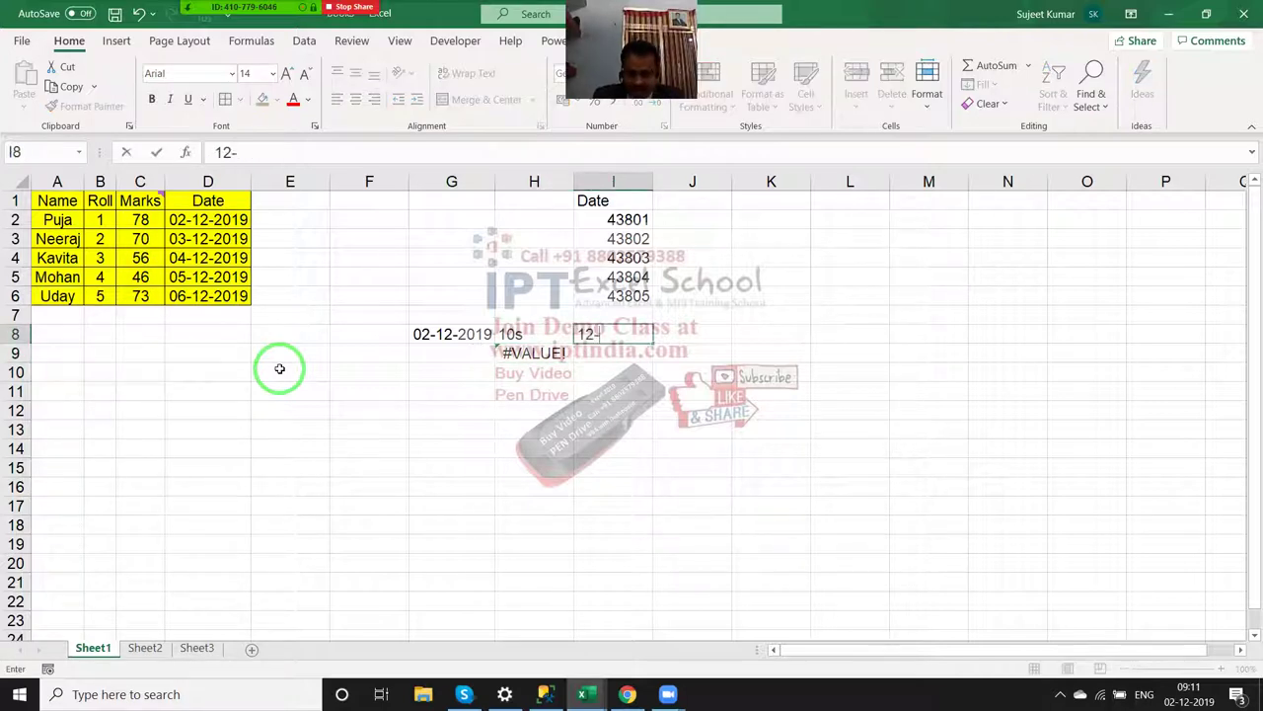
text(Dec-20)
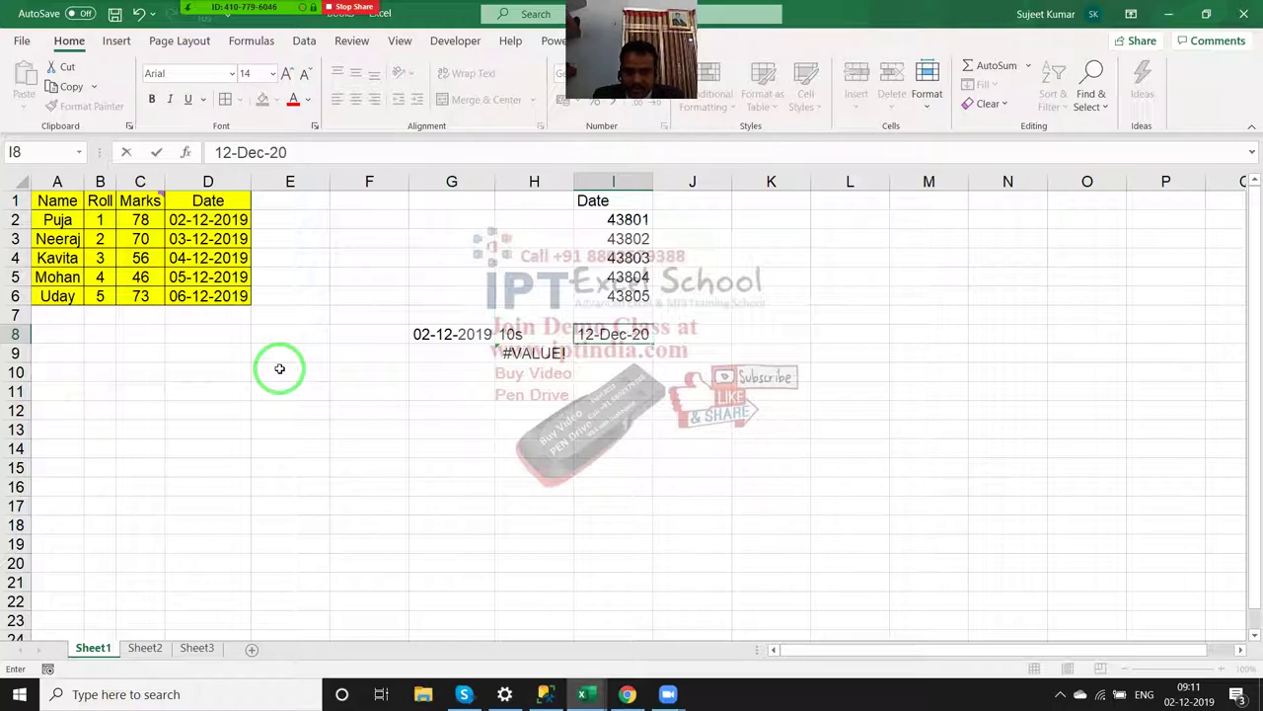
text(19)
key(Return)
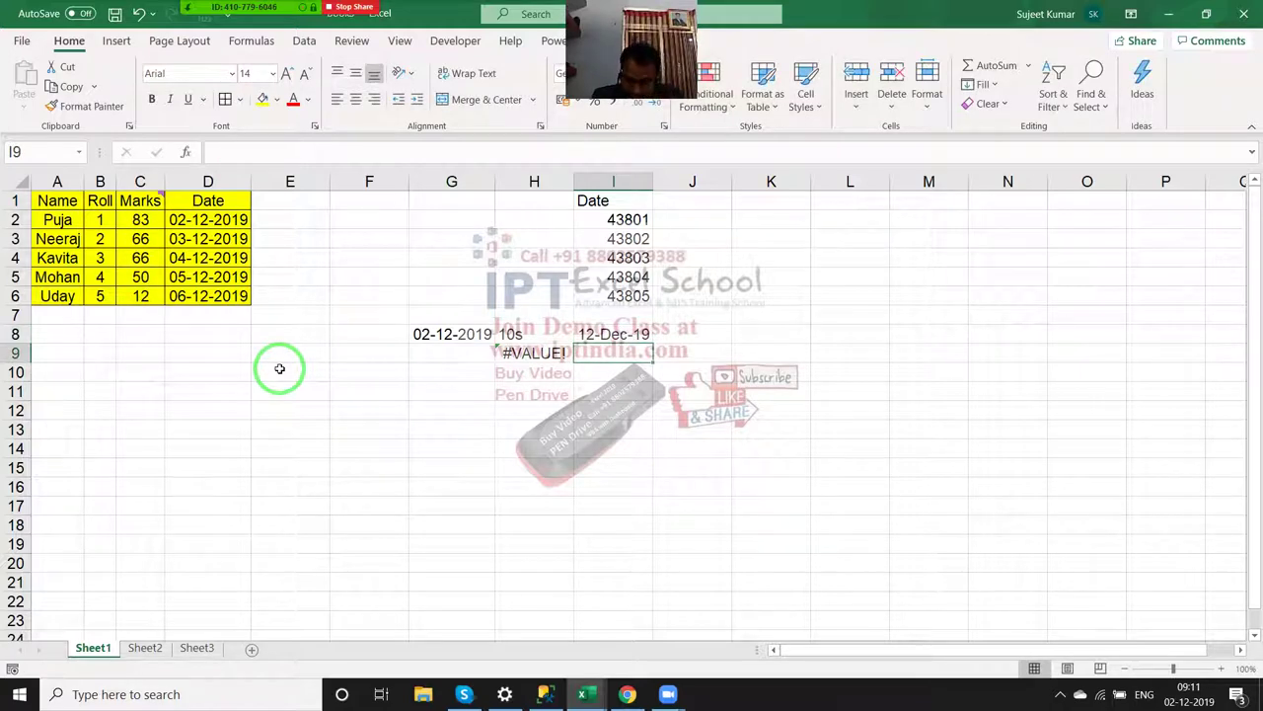
text(=)
key(Up)
text(+1)
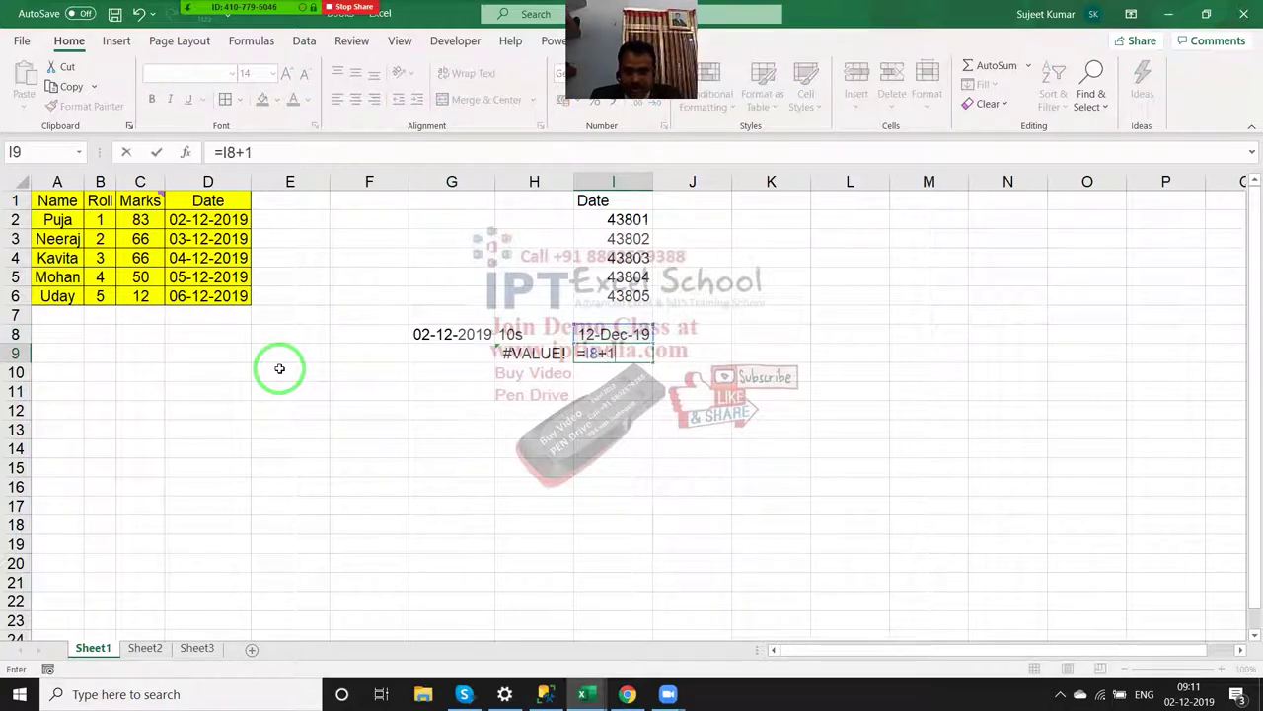
text(0)
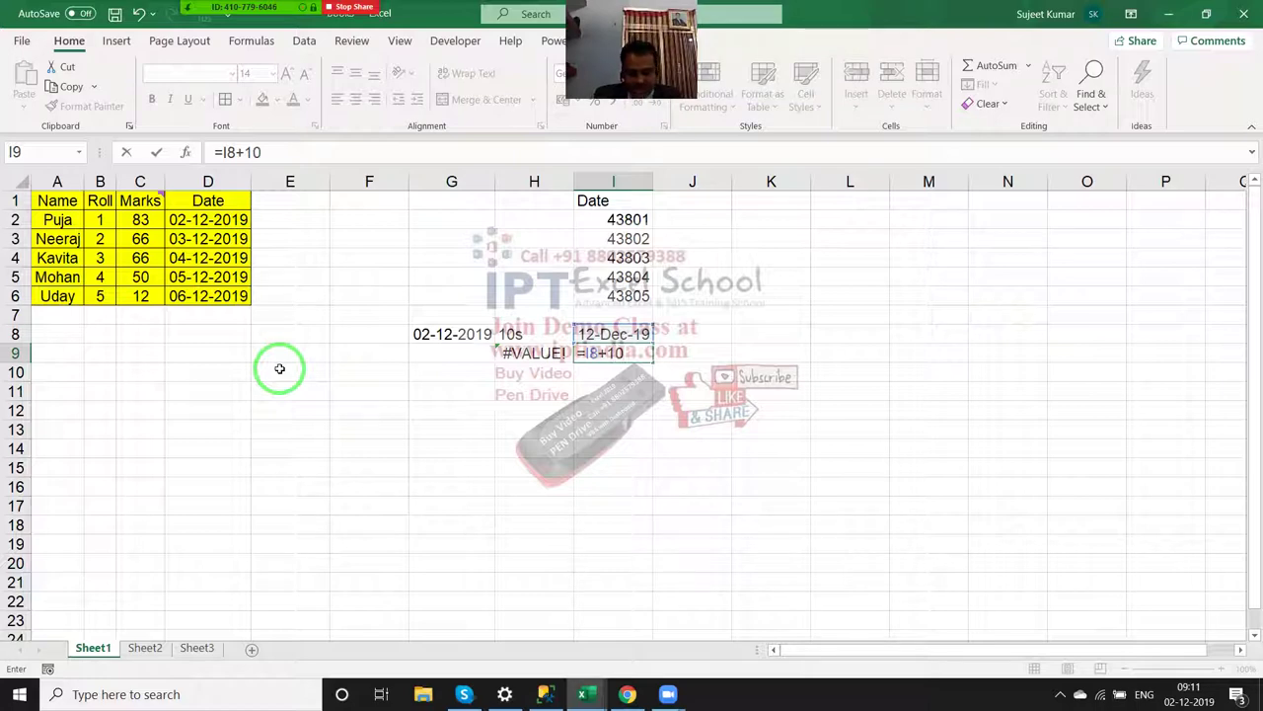
key(Return)
key(Up)
drag(284, 375, 383, 592)
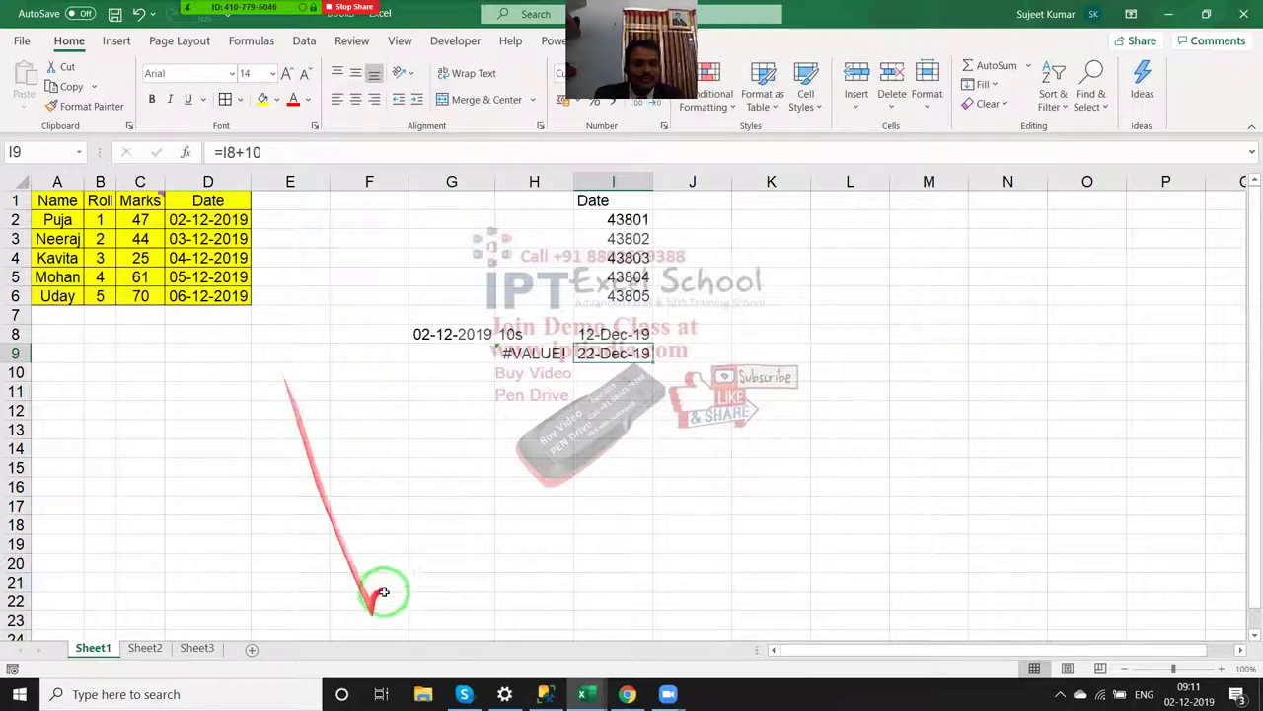
key(Up)
mouse_move(612, 331)
mouse_down()
mouse_move(570, 104)
mouse_move(358, 77)
mouse_up()
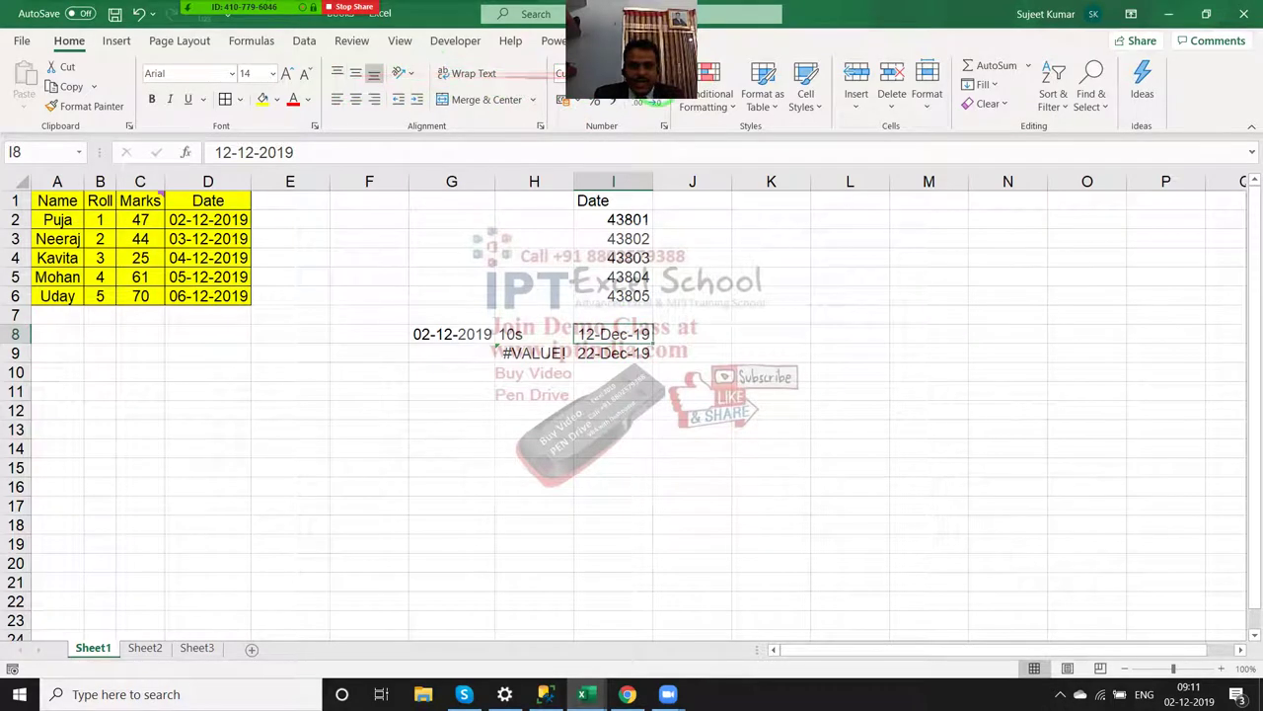
Step: Switch I8 and I9 to the General number format to show their serial numbers
click(655, 73)
click(632, 113)
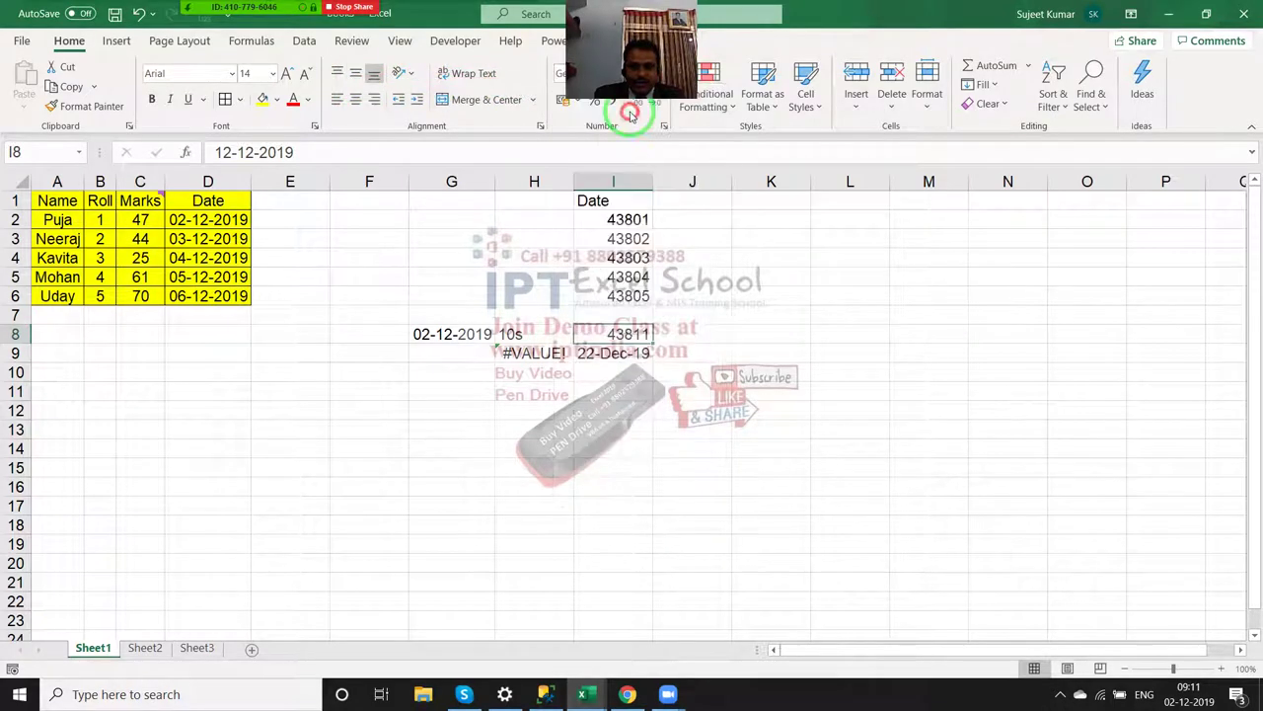
drag(679, 176, 636, 360)
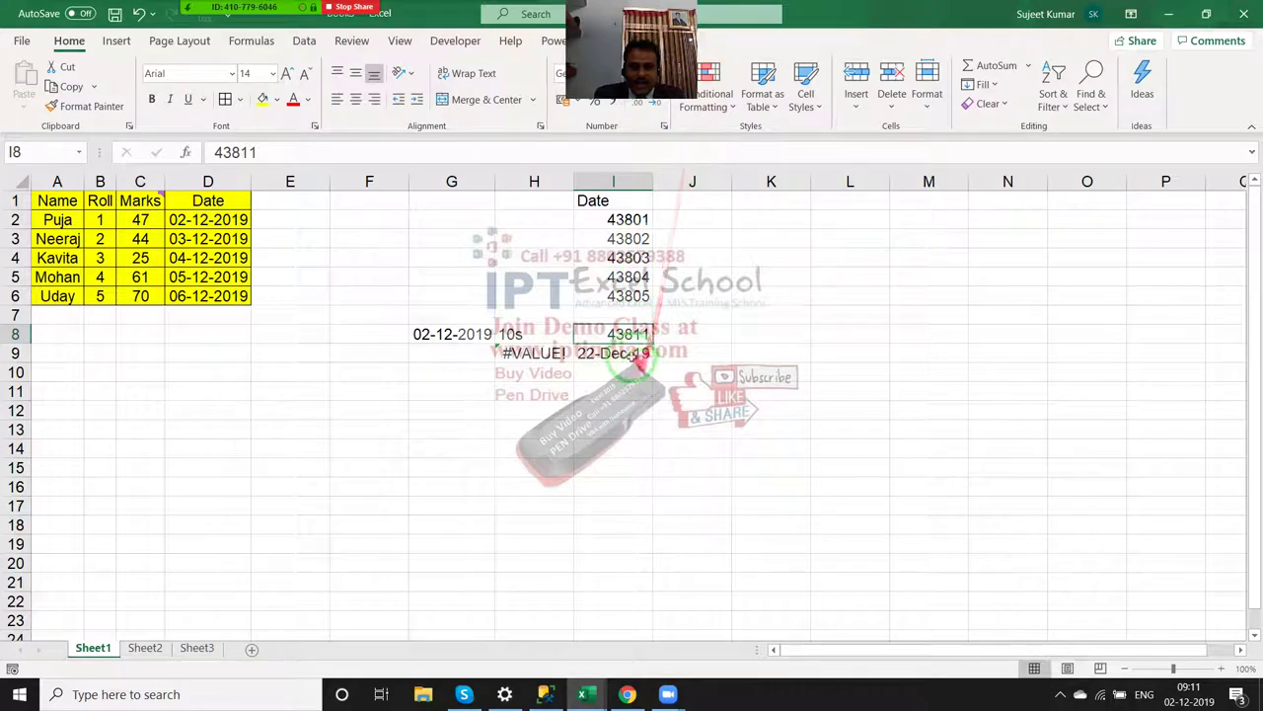
click(637, 357)
click(655, 73)
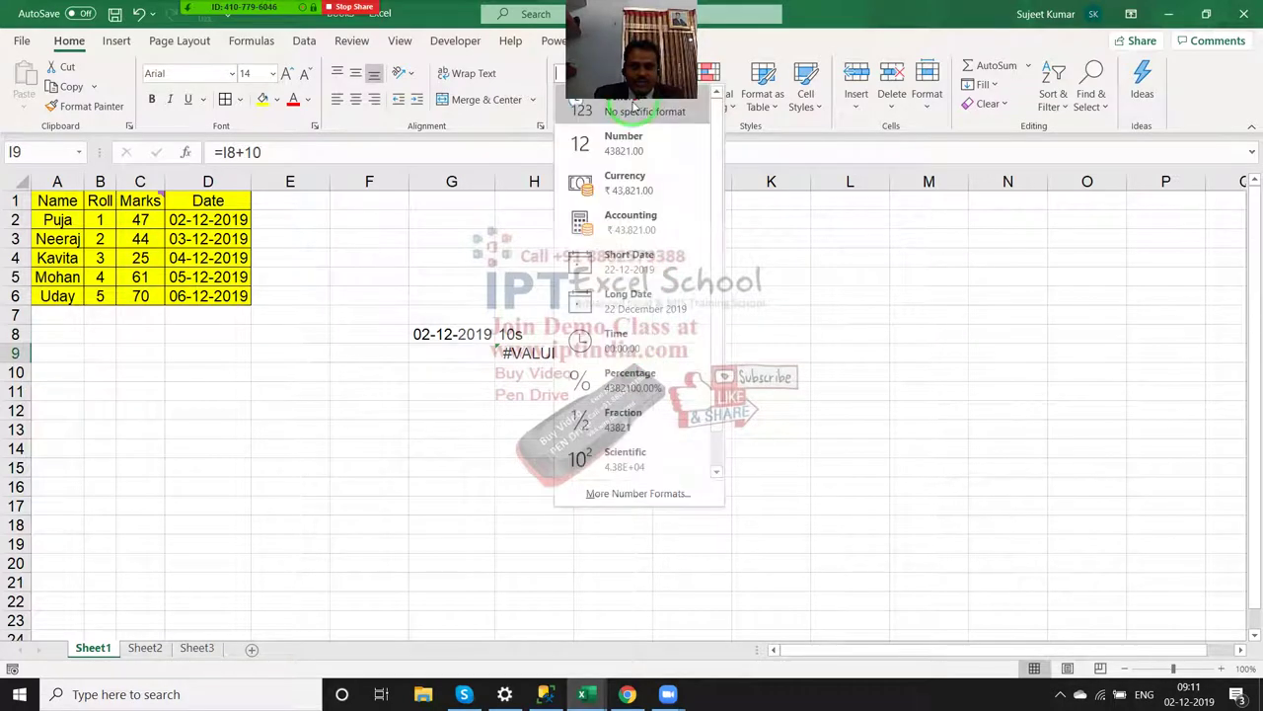
click(637, 111)
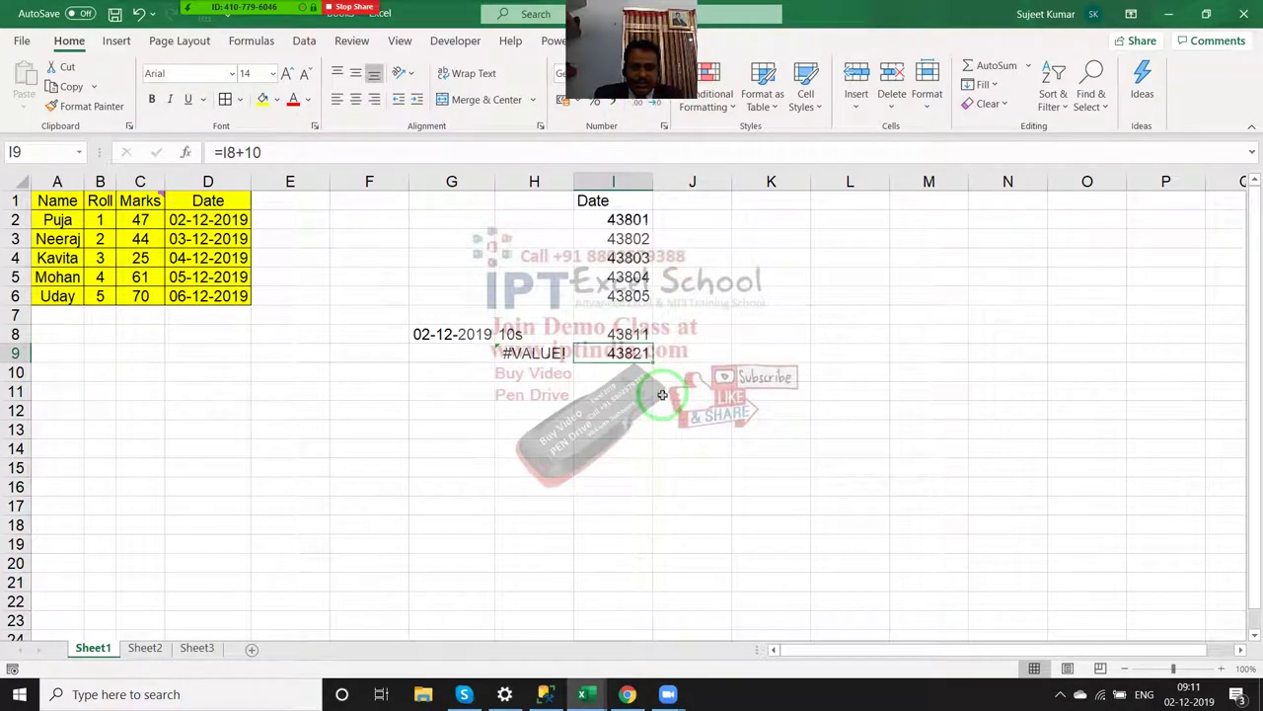
Step: Check the I9 formula unchanged and restore I8 to a date format with Ctrl+Shift+#
click(631, 334)
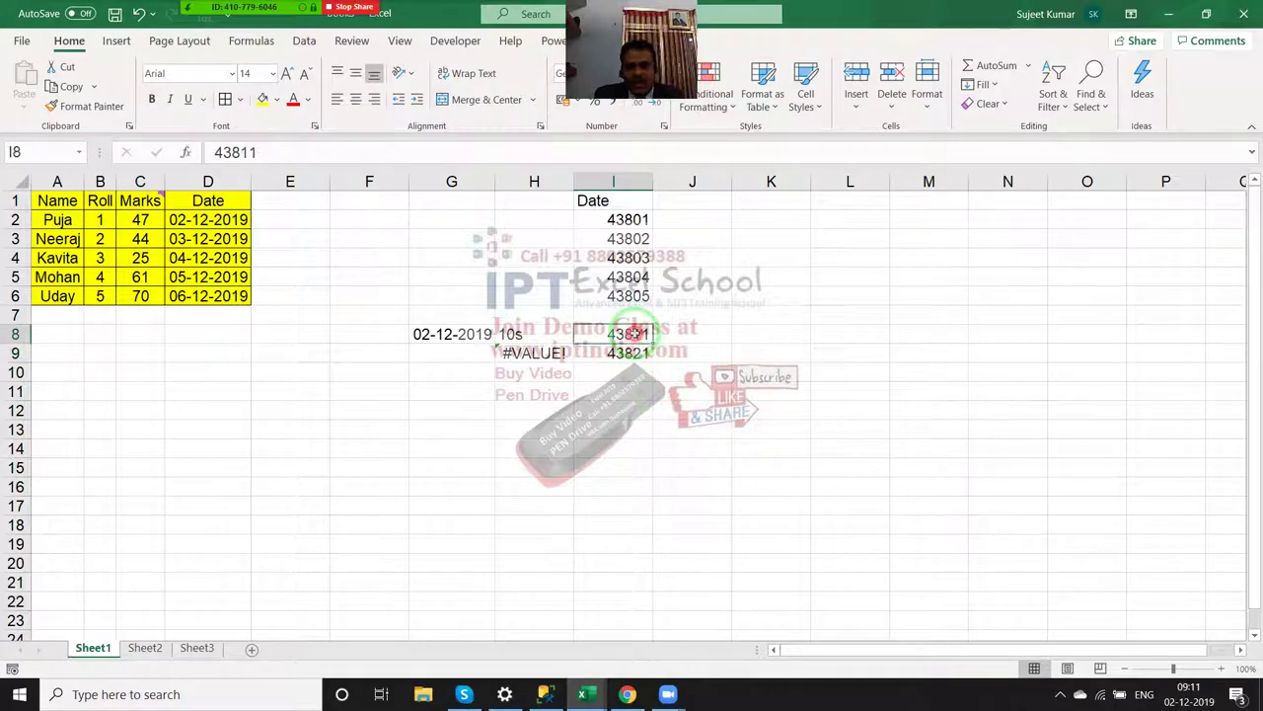
click(631, 356)
double_click(632, 355)
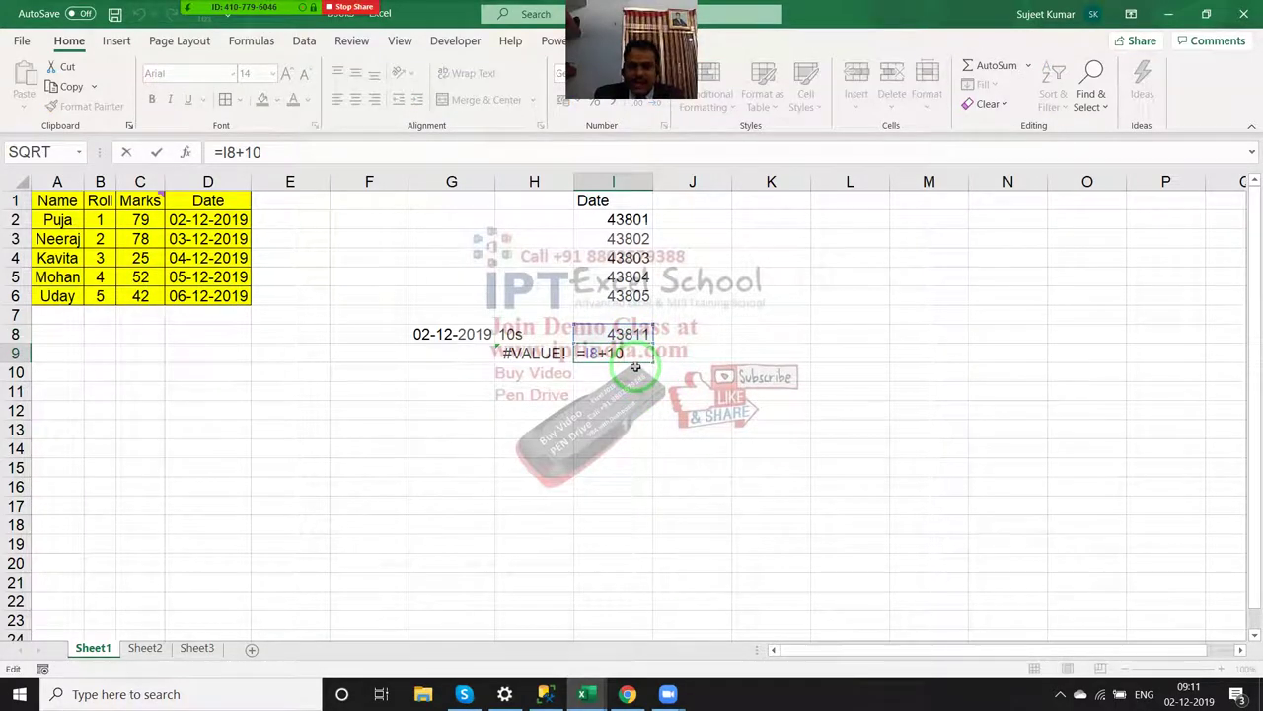
key(Return)
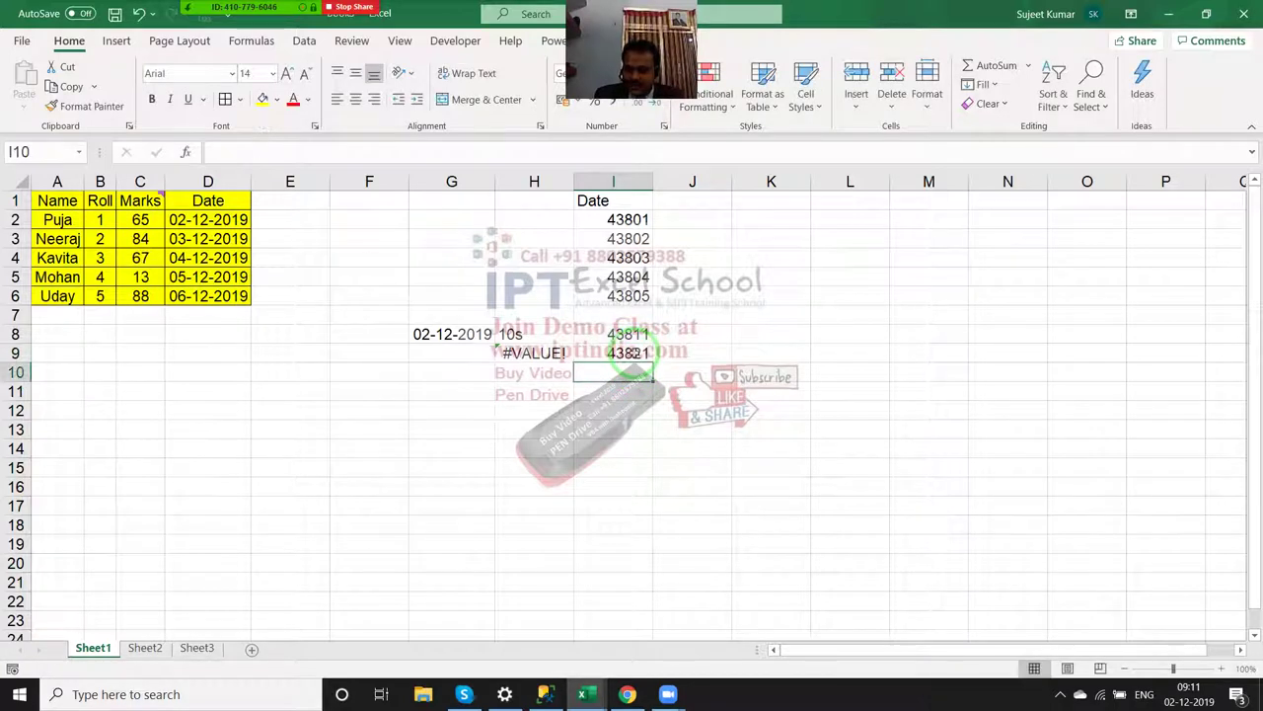
click(628, 335)
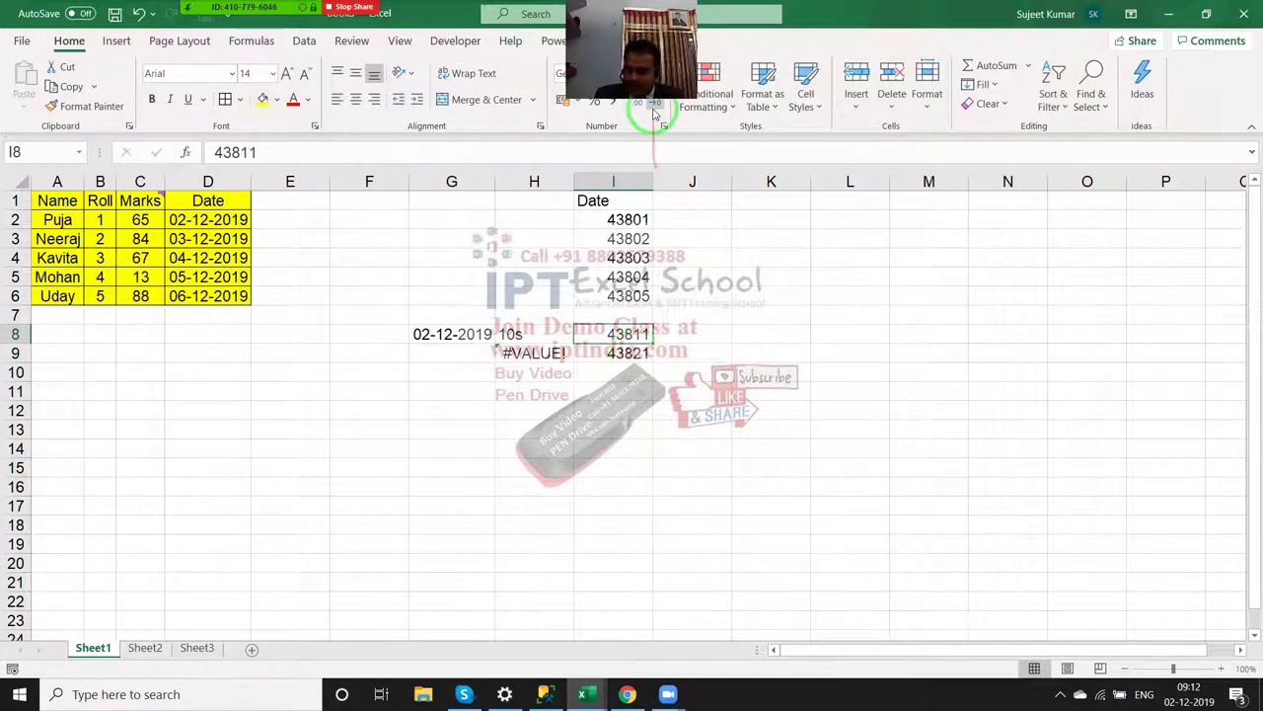
key(ctrl+shift+3)
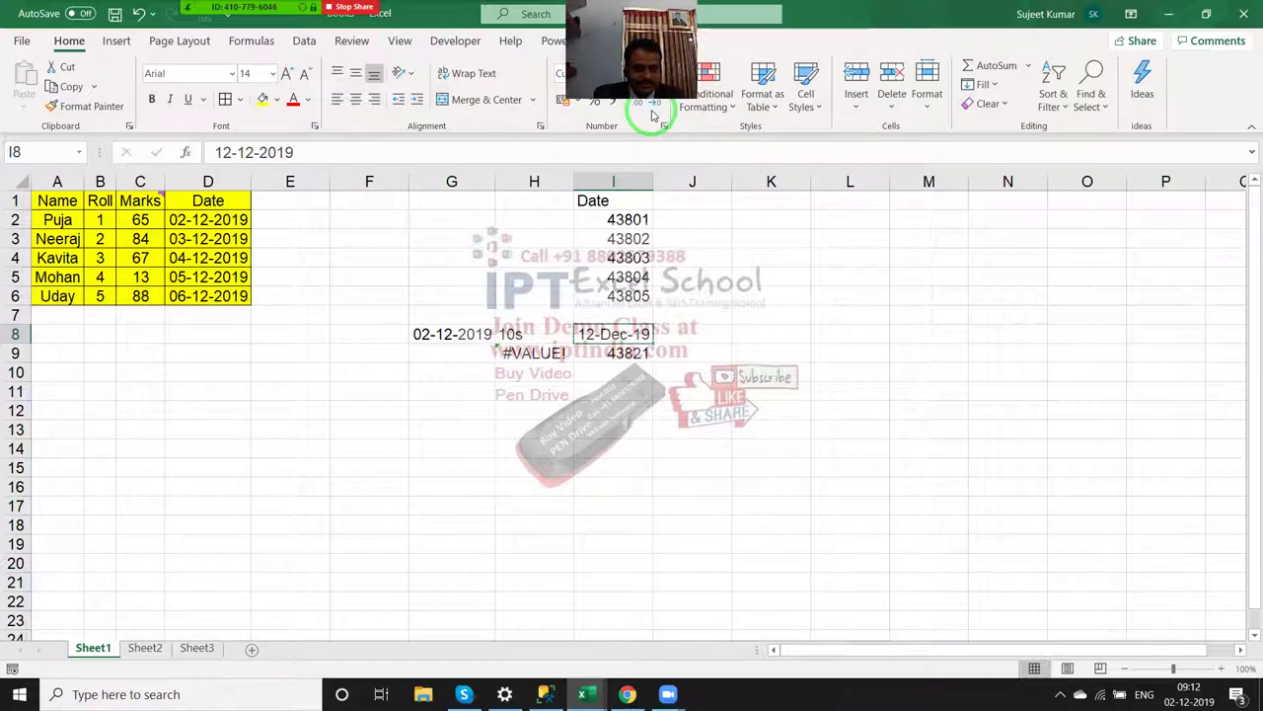
click(622, 353)
Step: Clear the test entries in F7:I11 and copy the dates in D2:D6
drag(375, 314, 631, 387)
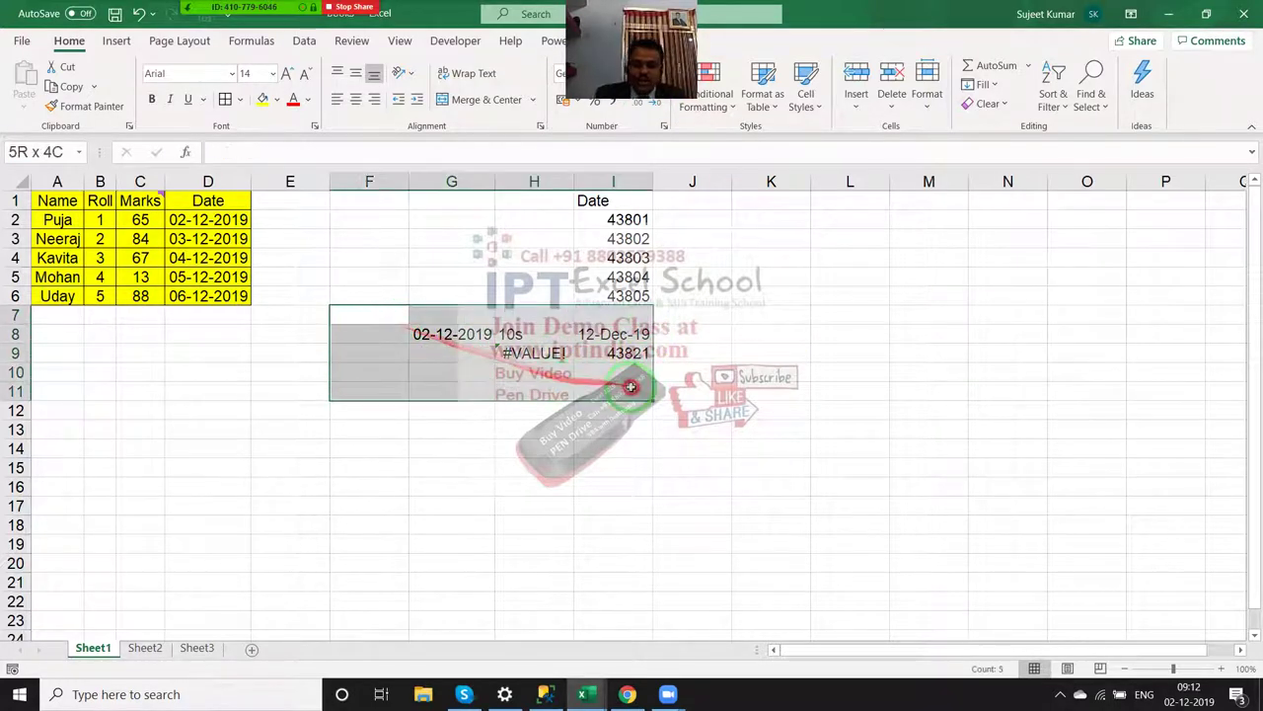
key(Delete)
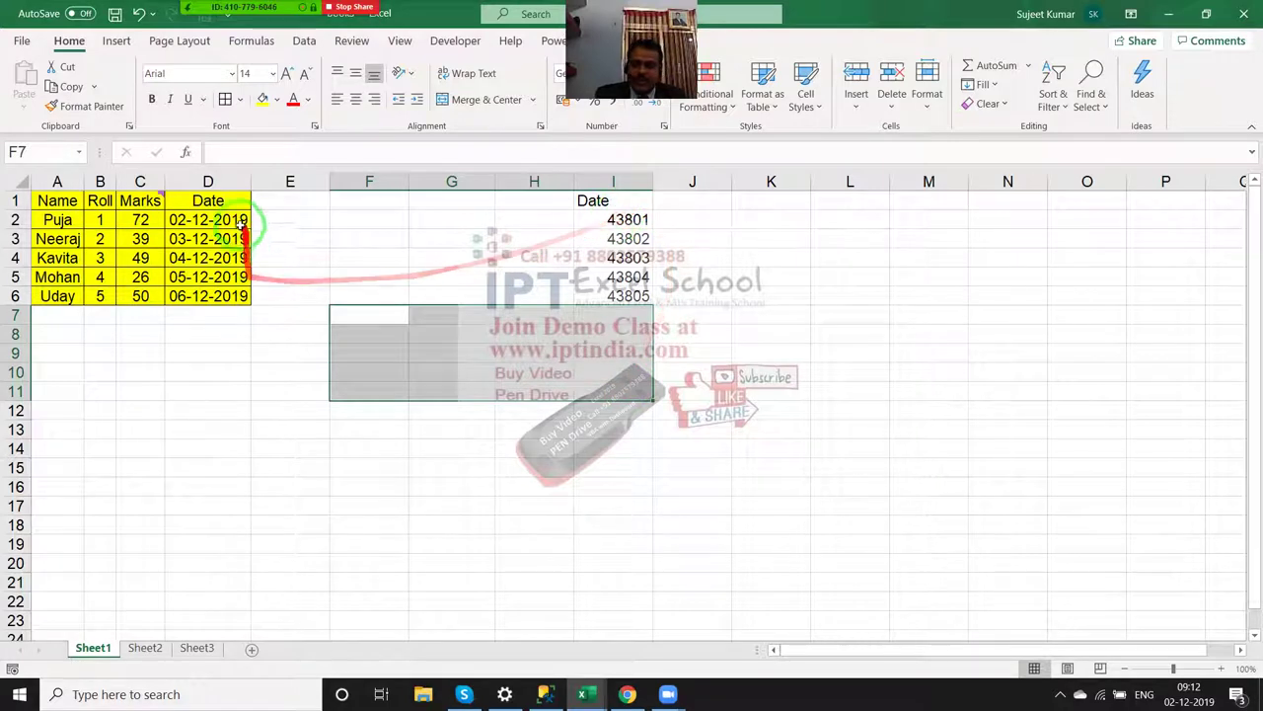
drag(242, 225, 225, 294)
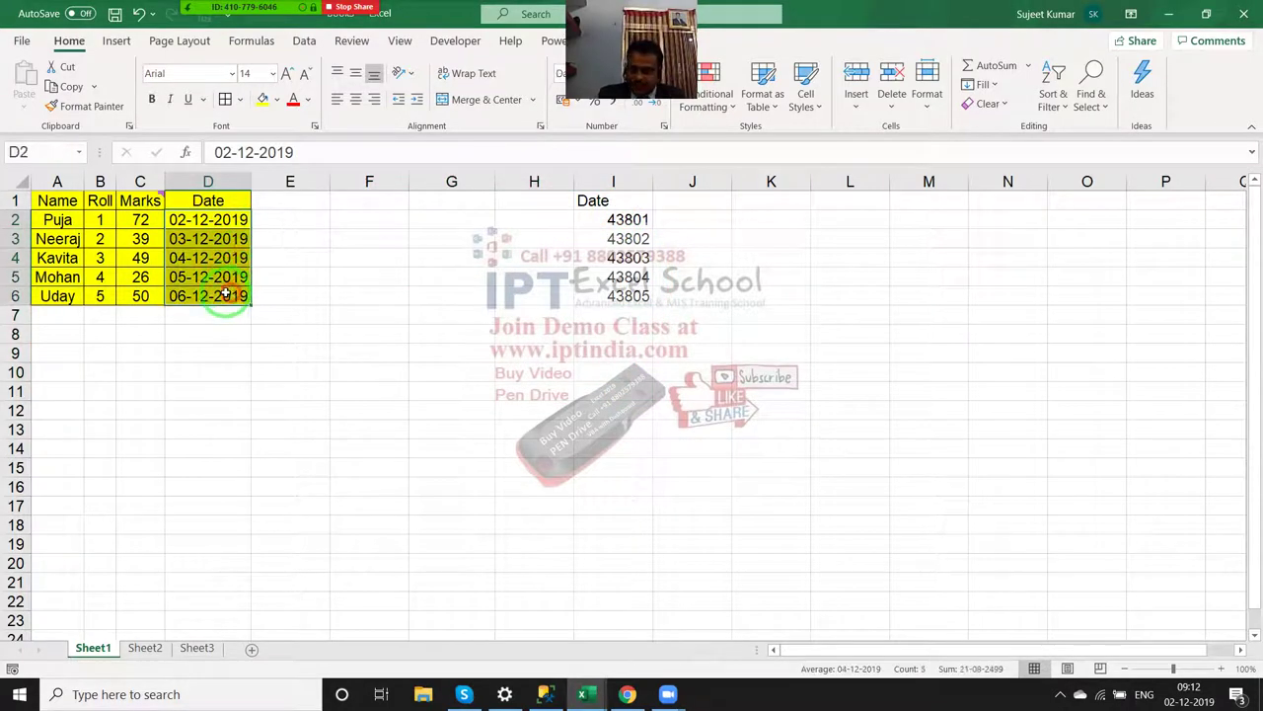
key(ctrl+c)
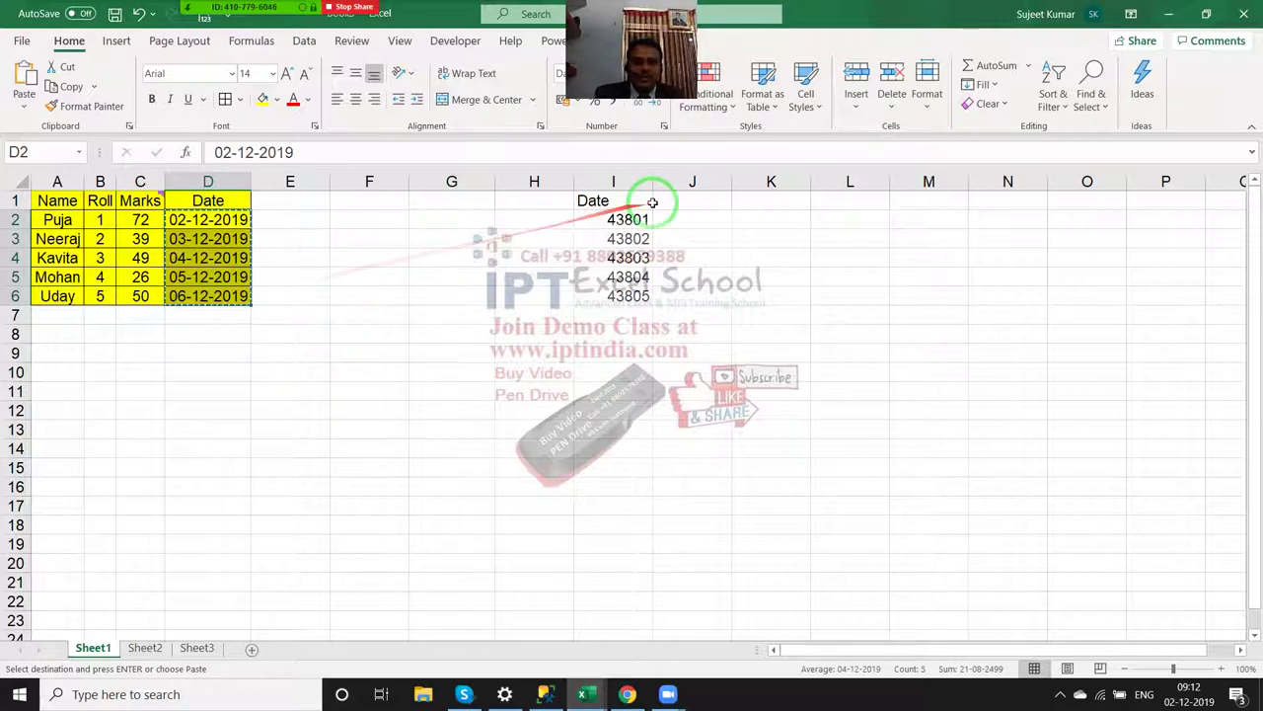
Step: Paste Special the dates into J2 as Values and number formats, then autofit column J
click(682, 227)
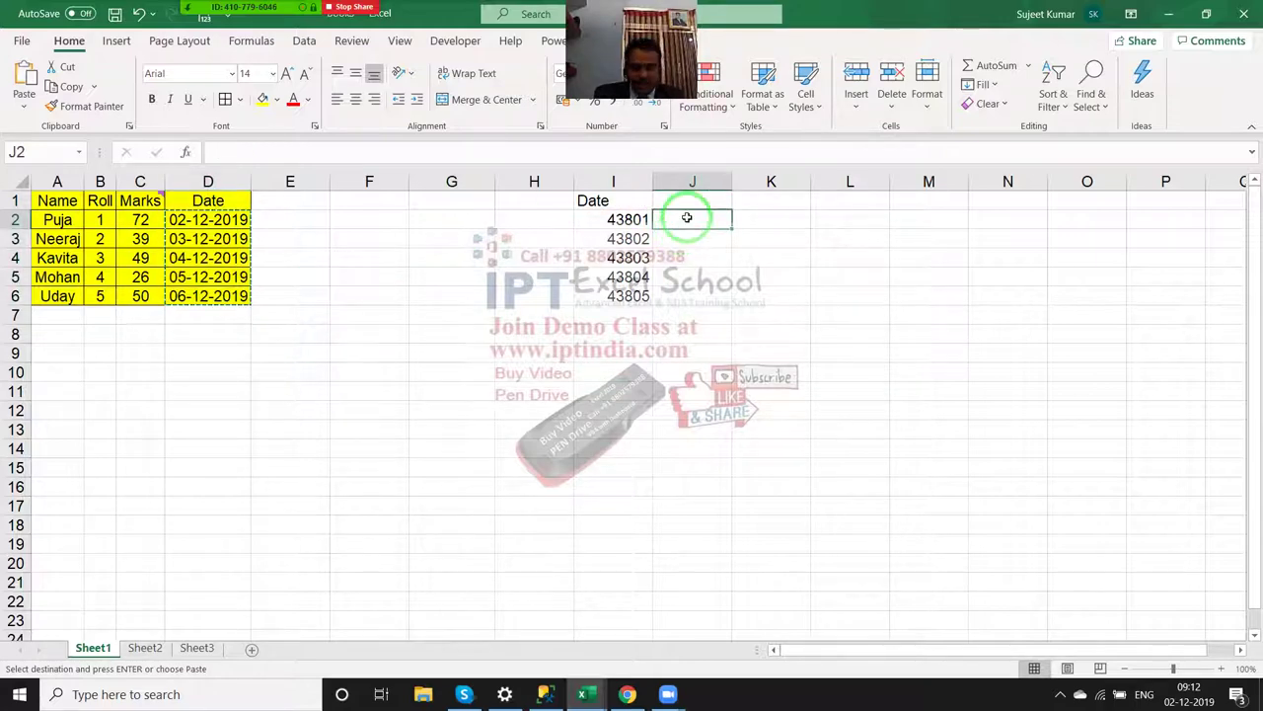
right_click(683, 221)
click(745, 308)
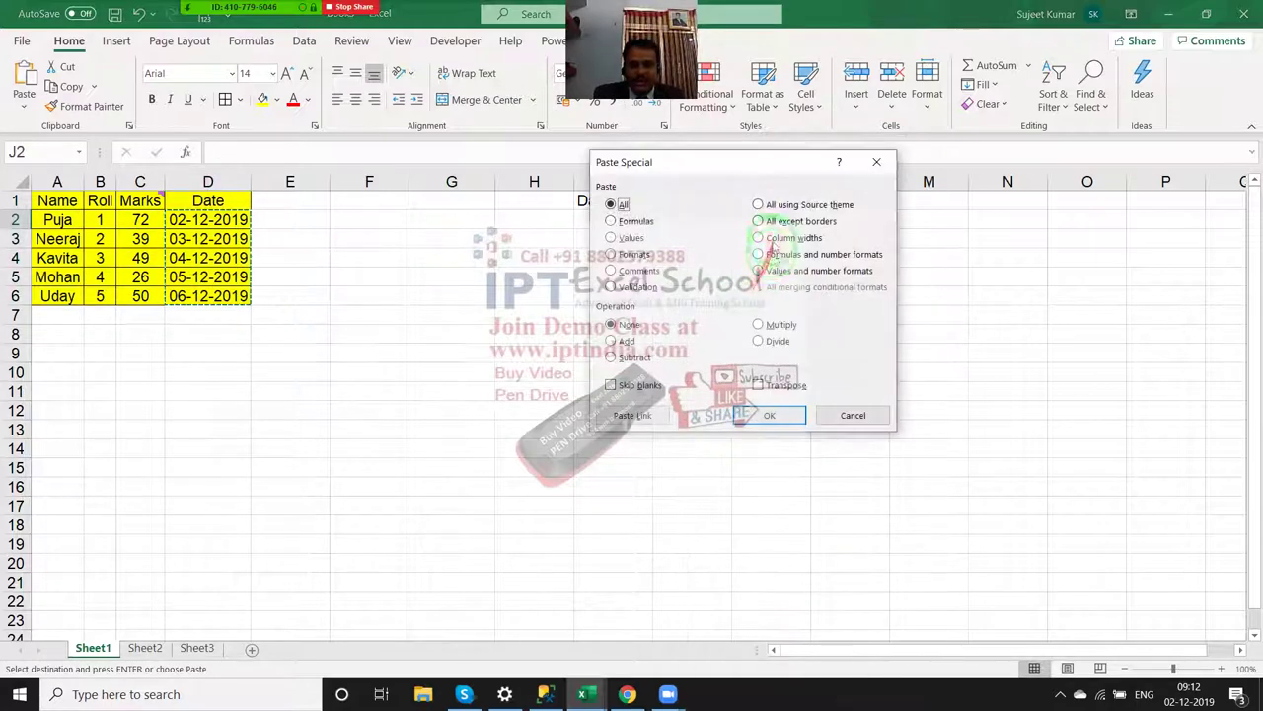
drag(750, 165, 958, 178)
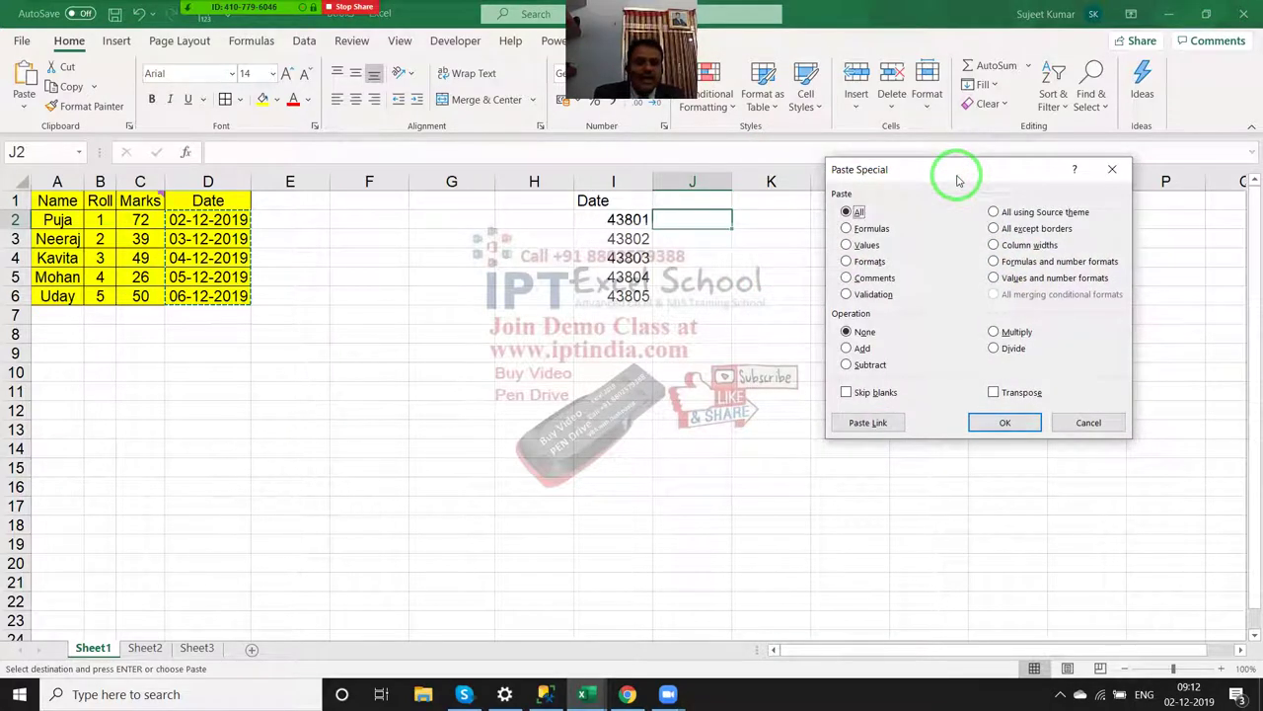
drag(948, 350, 849, 352)
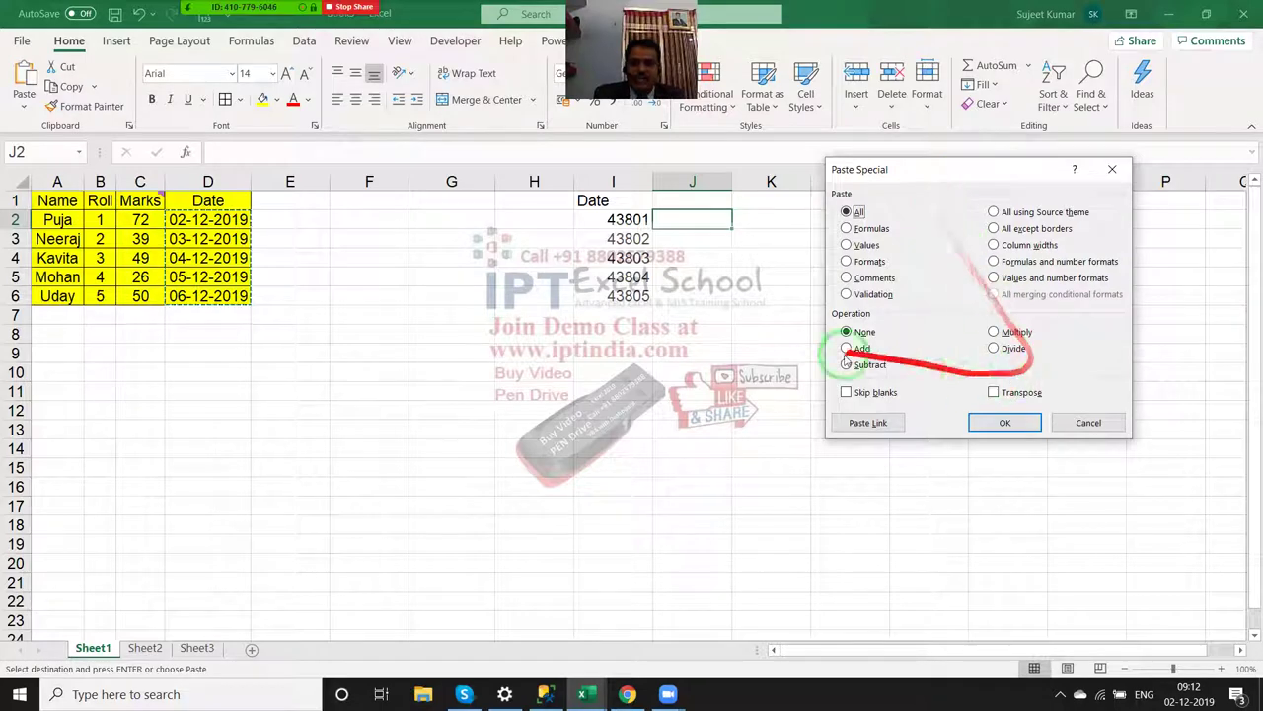
drag(593, 217, 664, 278)
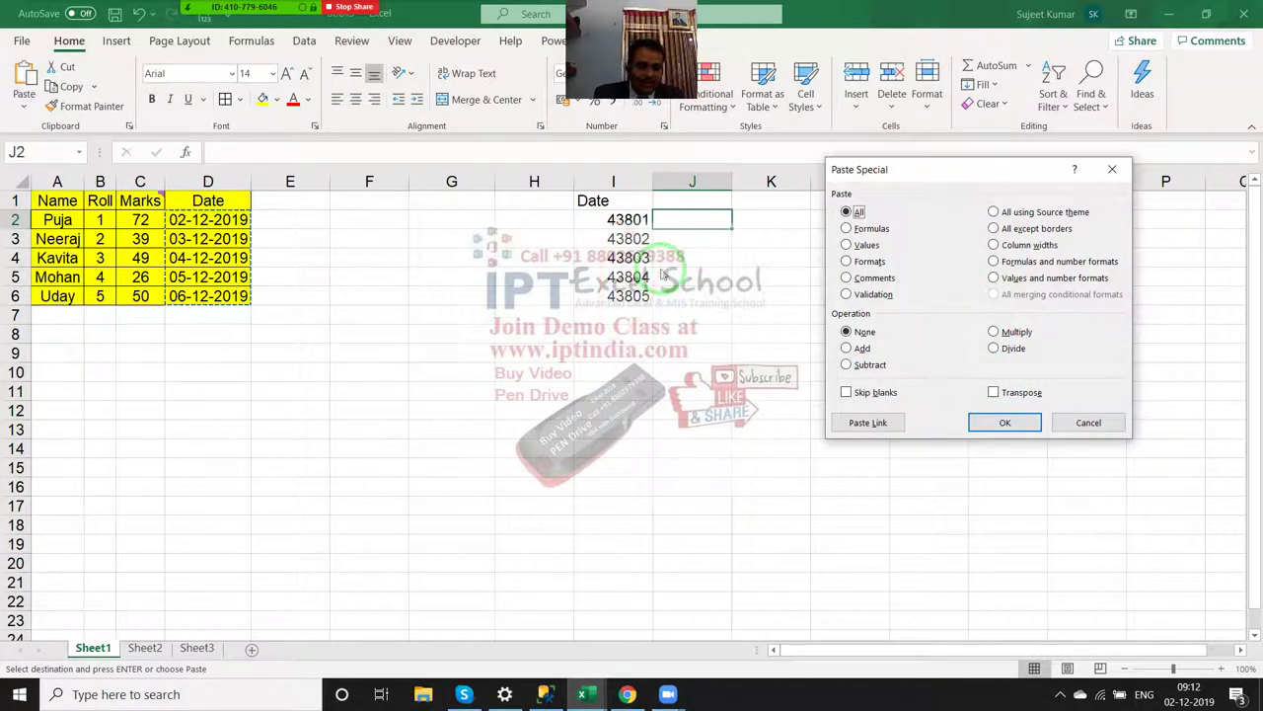
mouse_move(897, 169)
mouse_down()
mouse_move(853, 171)
mouse_move(801, 223)
mouse_up()
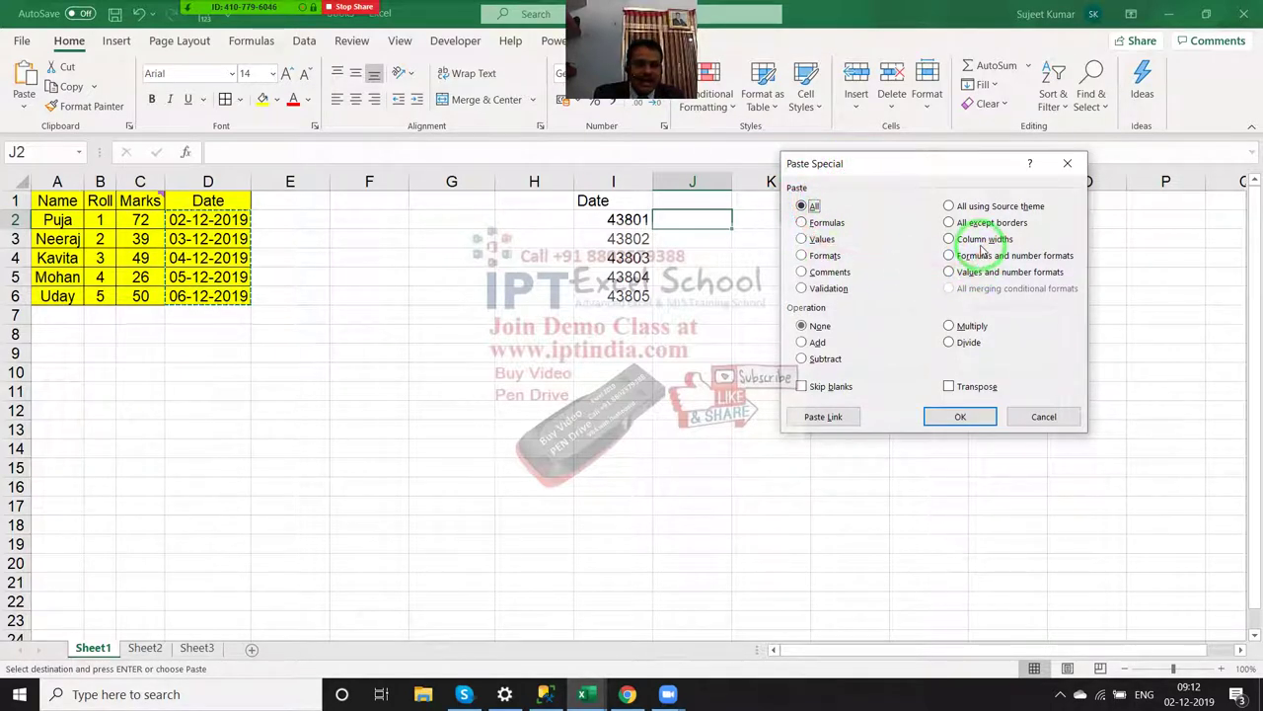
click(971, 256)
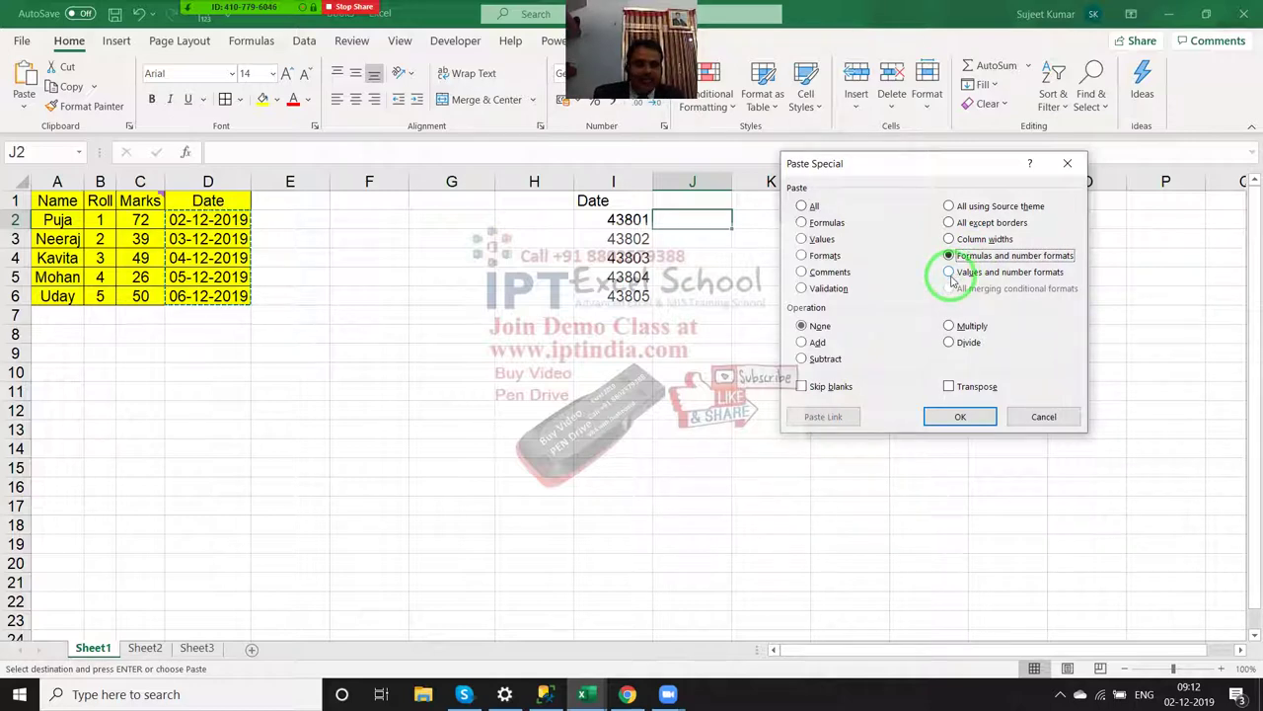
click(950, 272)
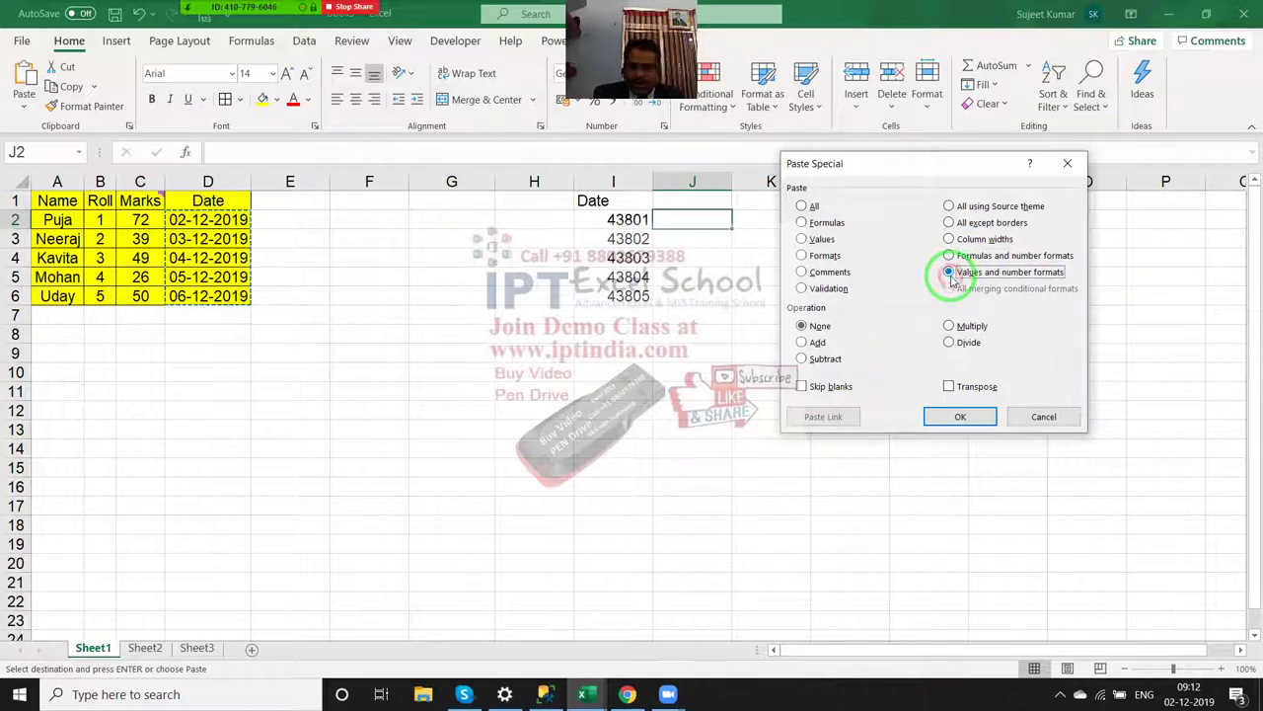
click(960, 417)
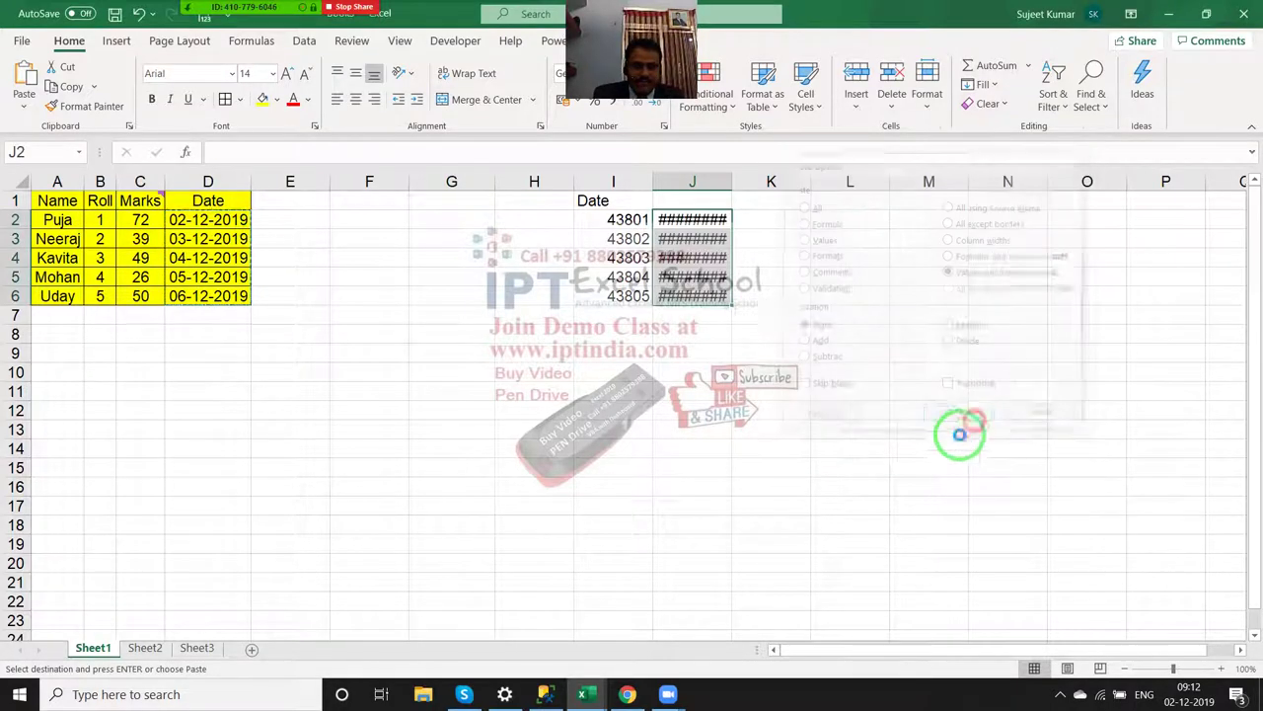
double_click(732, 179)
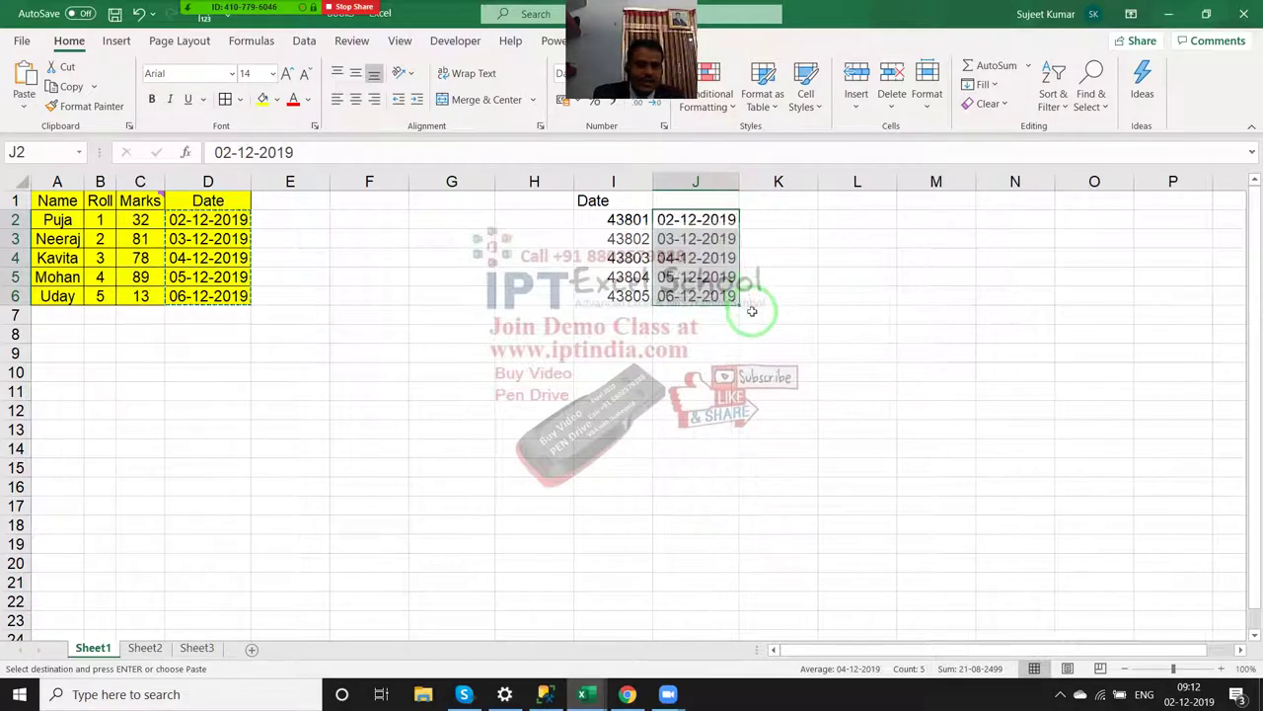
right_click(774, 219)
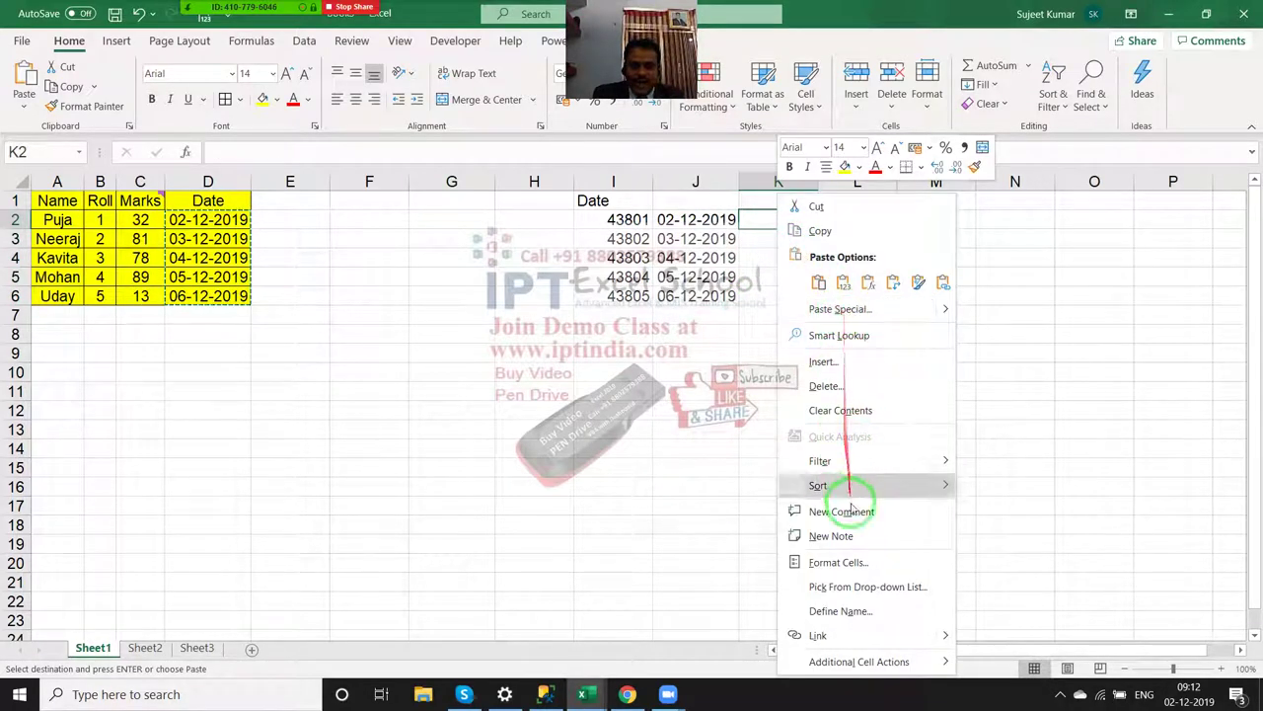
click(864, 561)
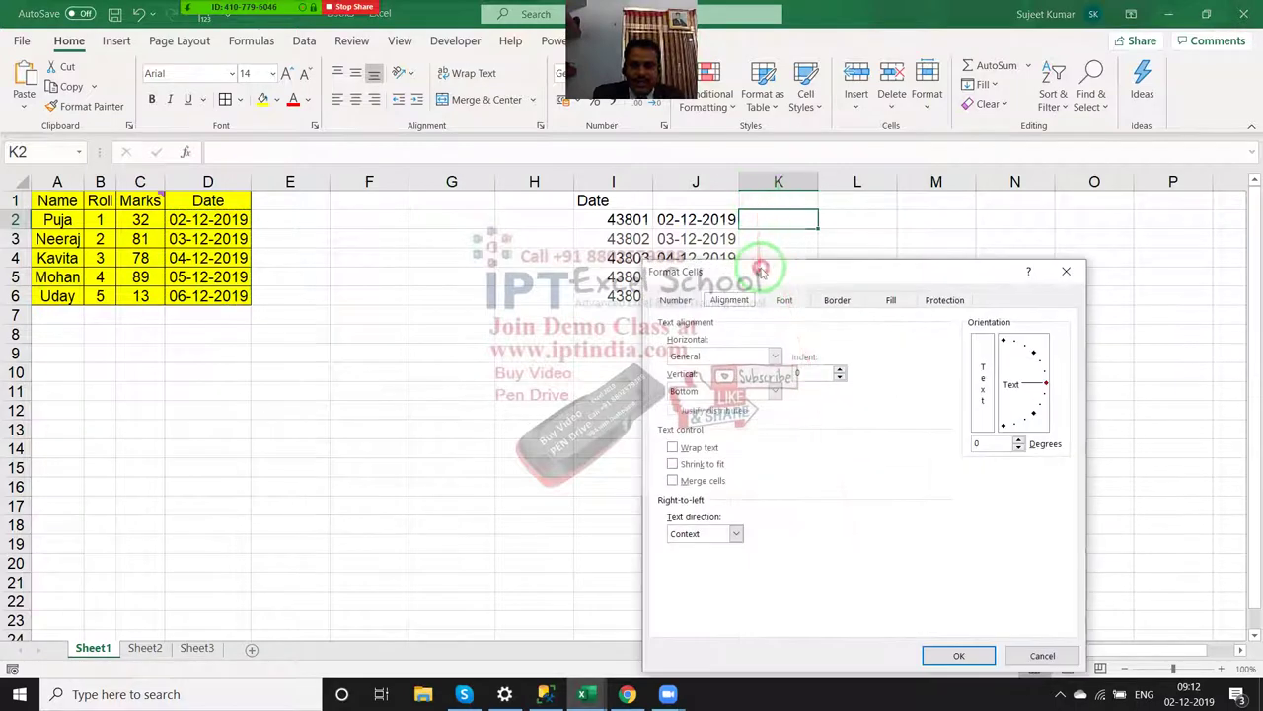
drag(743, 272, 943, 227)
click(894, 254)
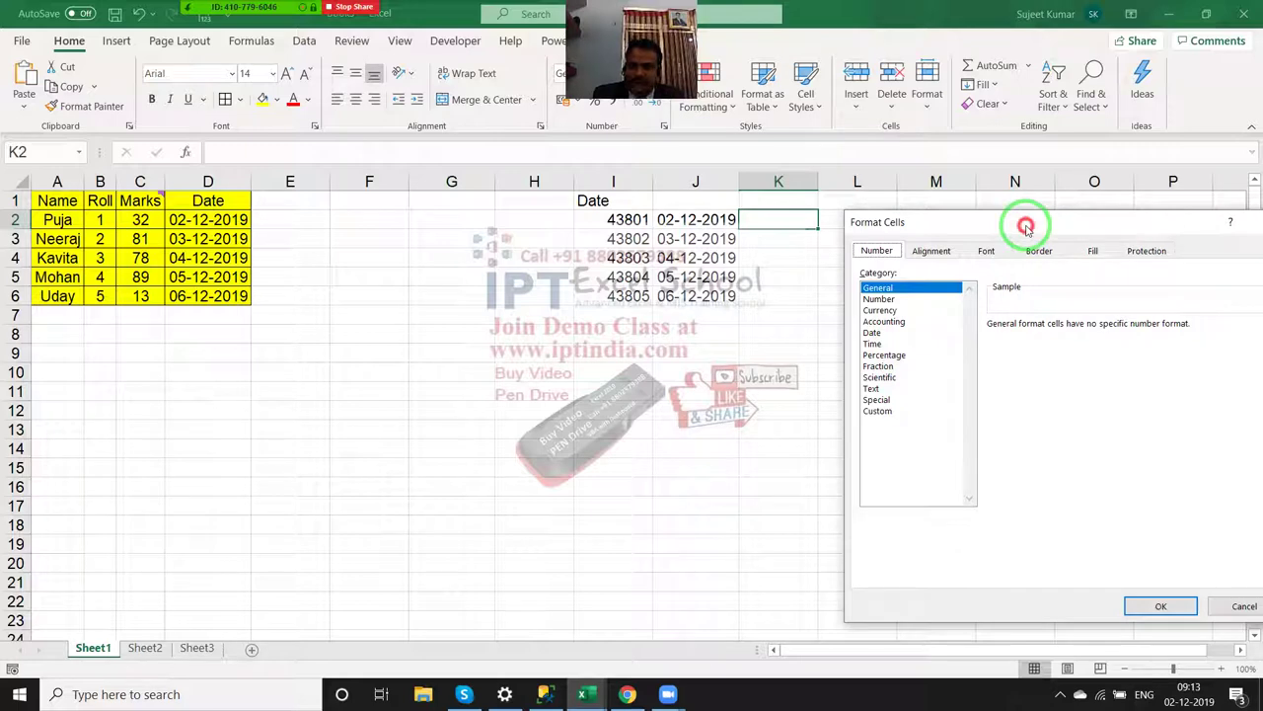
drag(1026, 226, 789, 125)
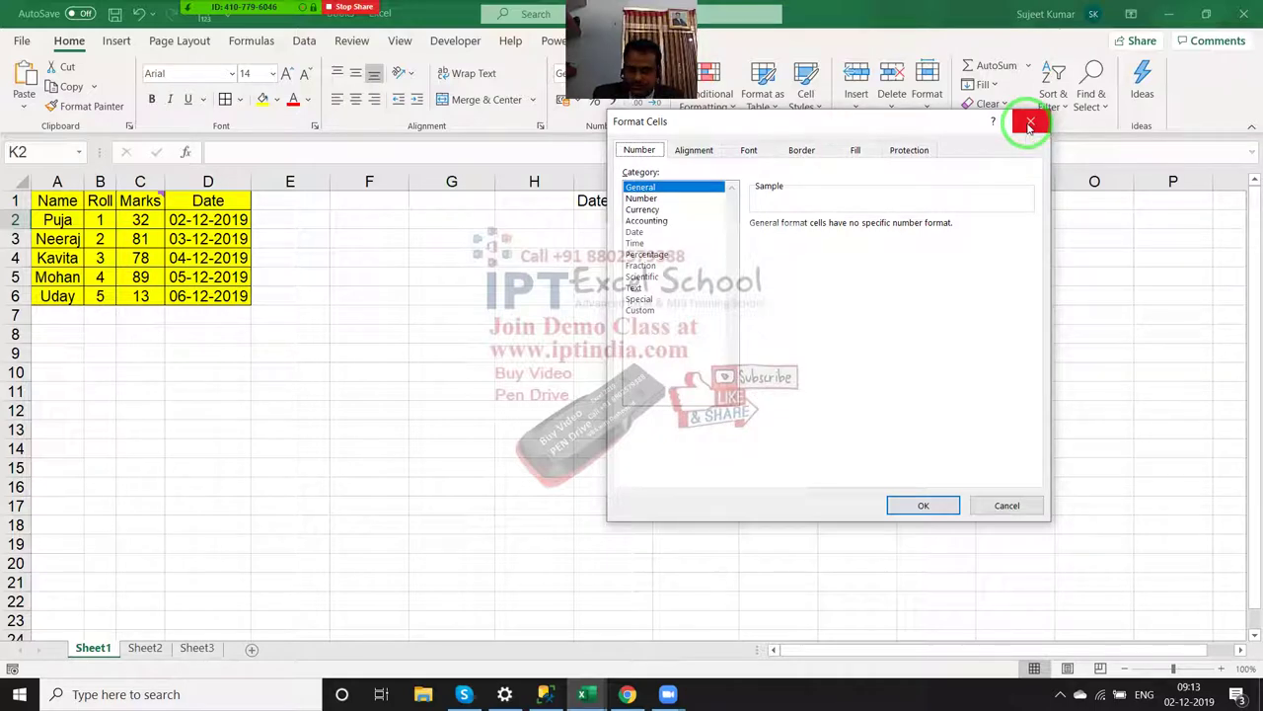
click(1029, 124)
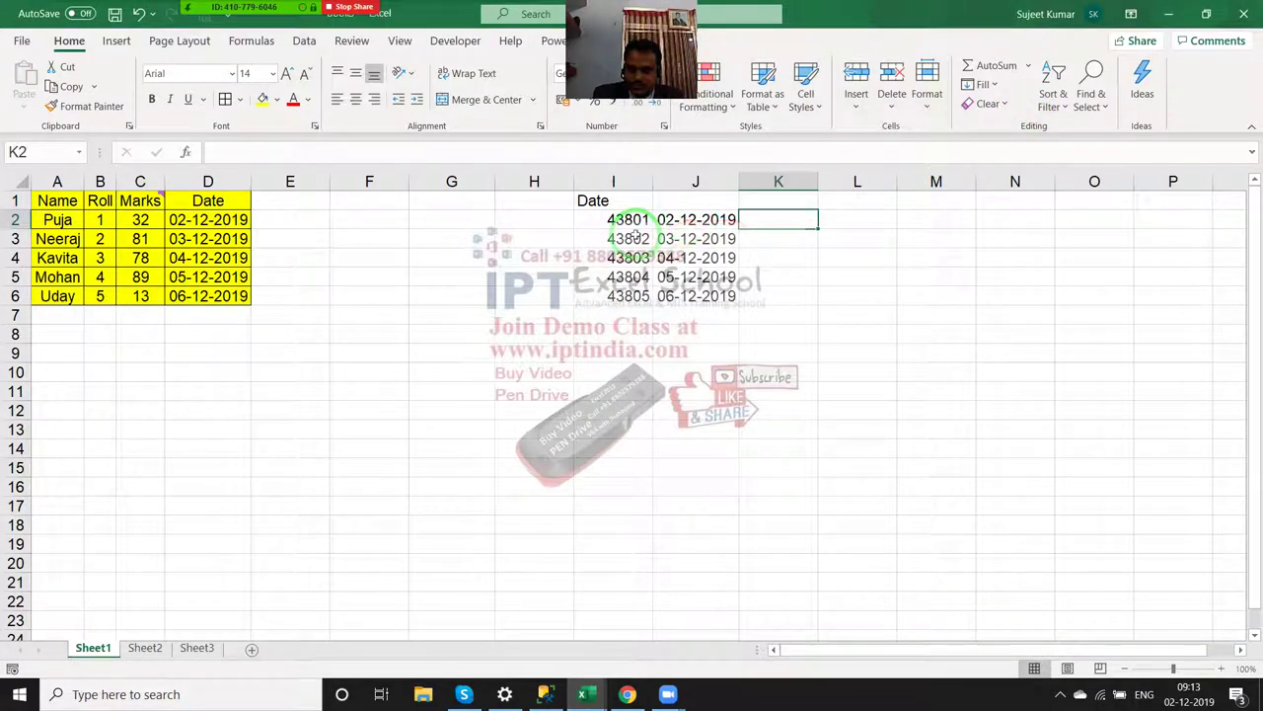
Step: Delete columns H to K holding the serial numbers and dates
click(368, 294)
drag(552, 181, 799, 181)
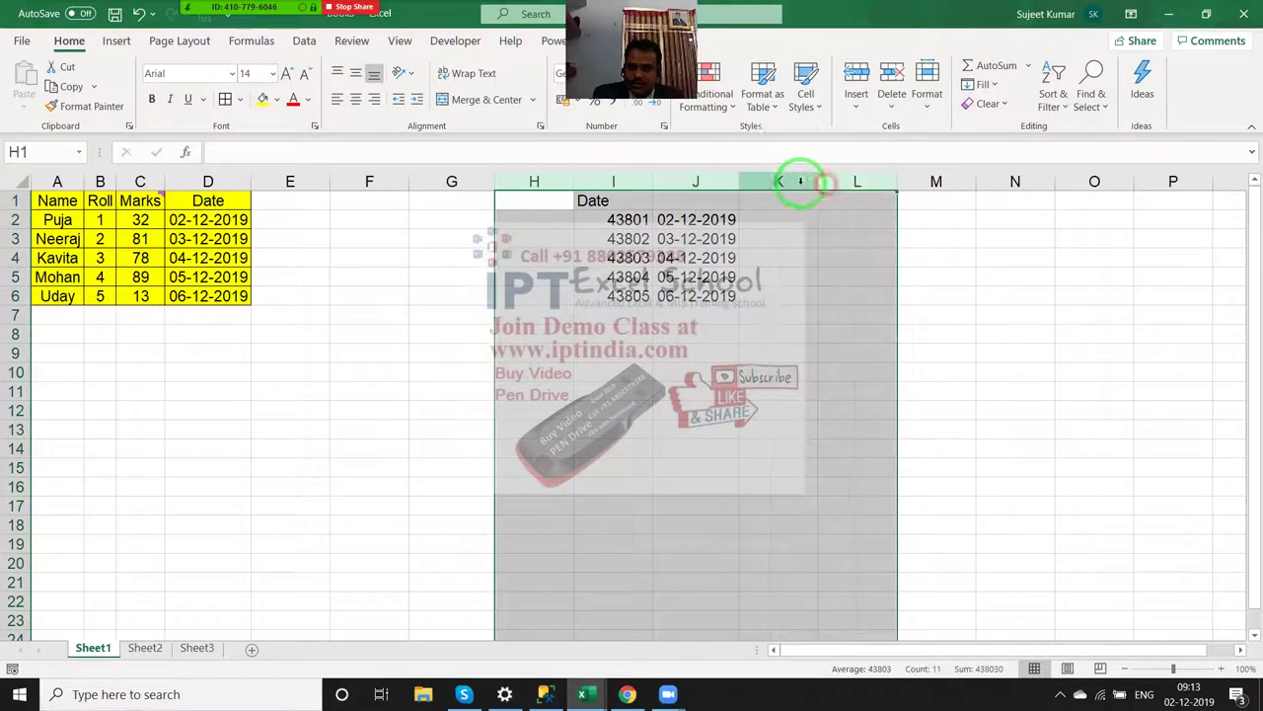
right_click(799, 181)
click(845, 350)
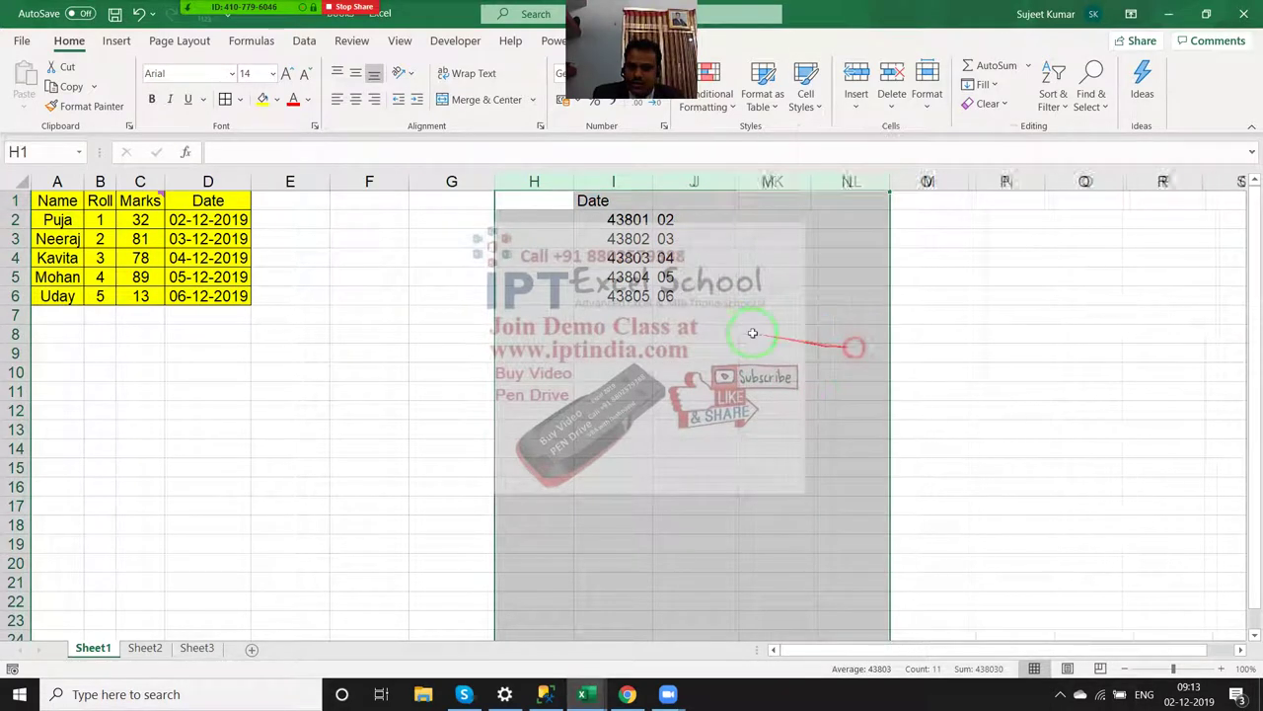
click(631, 314)
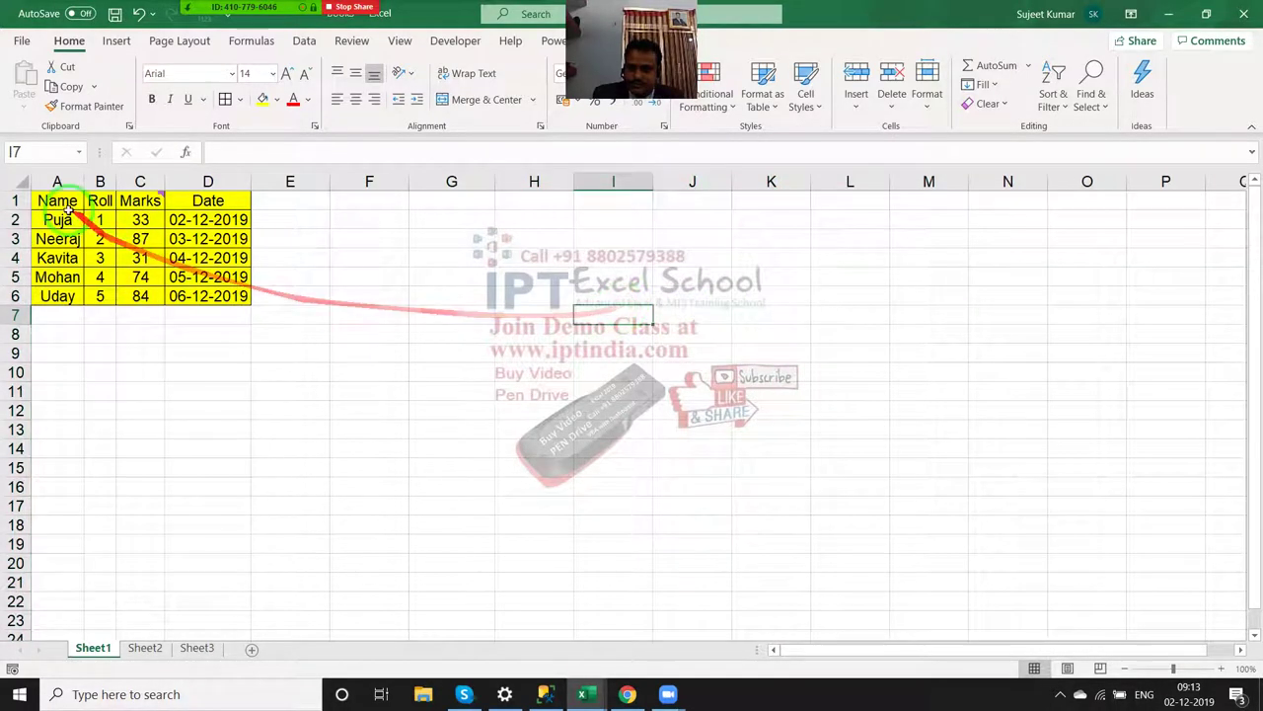
Step: Copy A1:C6, paste its column widths onto H1, then paste the table into H1:J6
drag(57, 200, 141, 296)
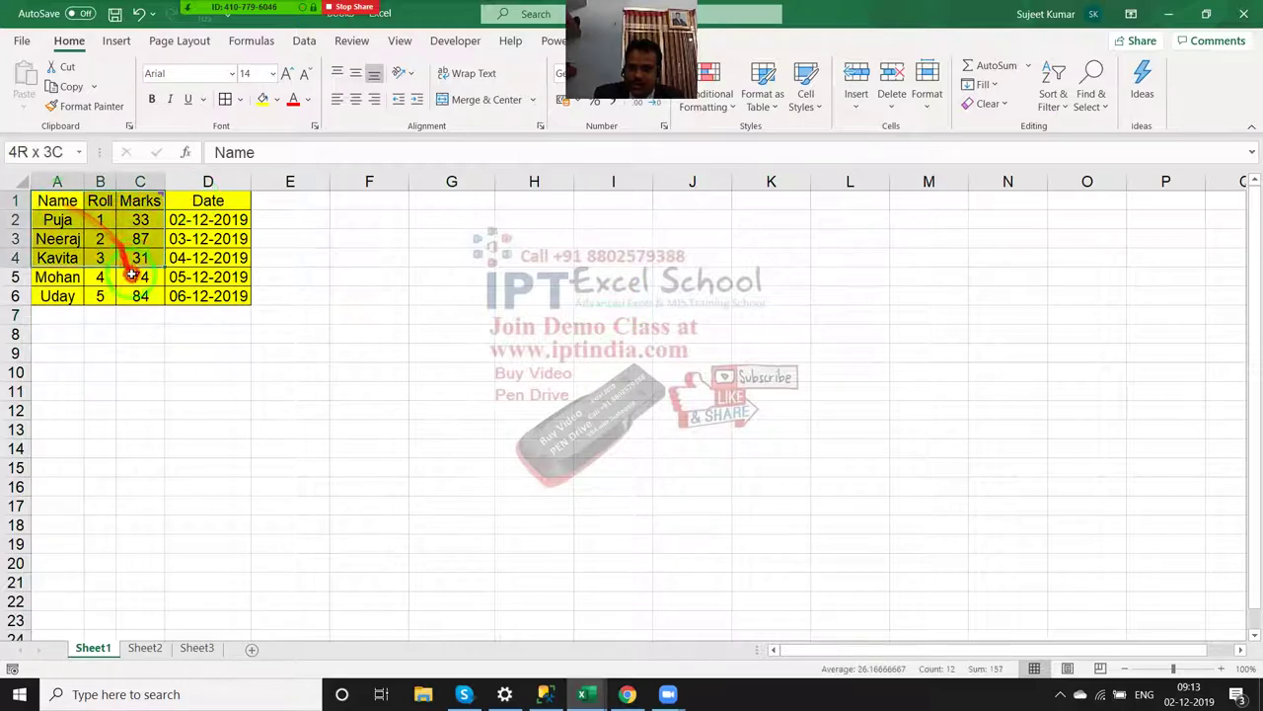
key(ctrl+c)
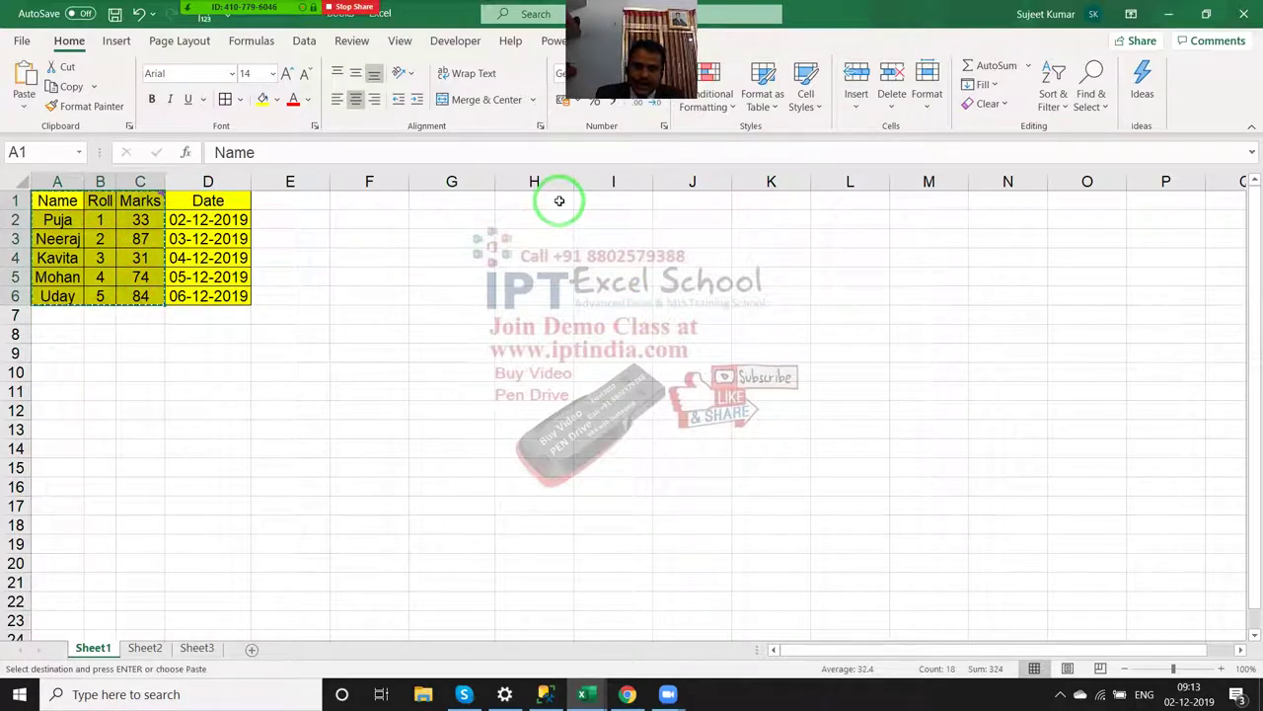
right_click(559, 200)
click(603, 308)
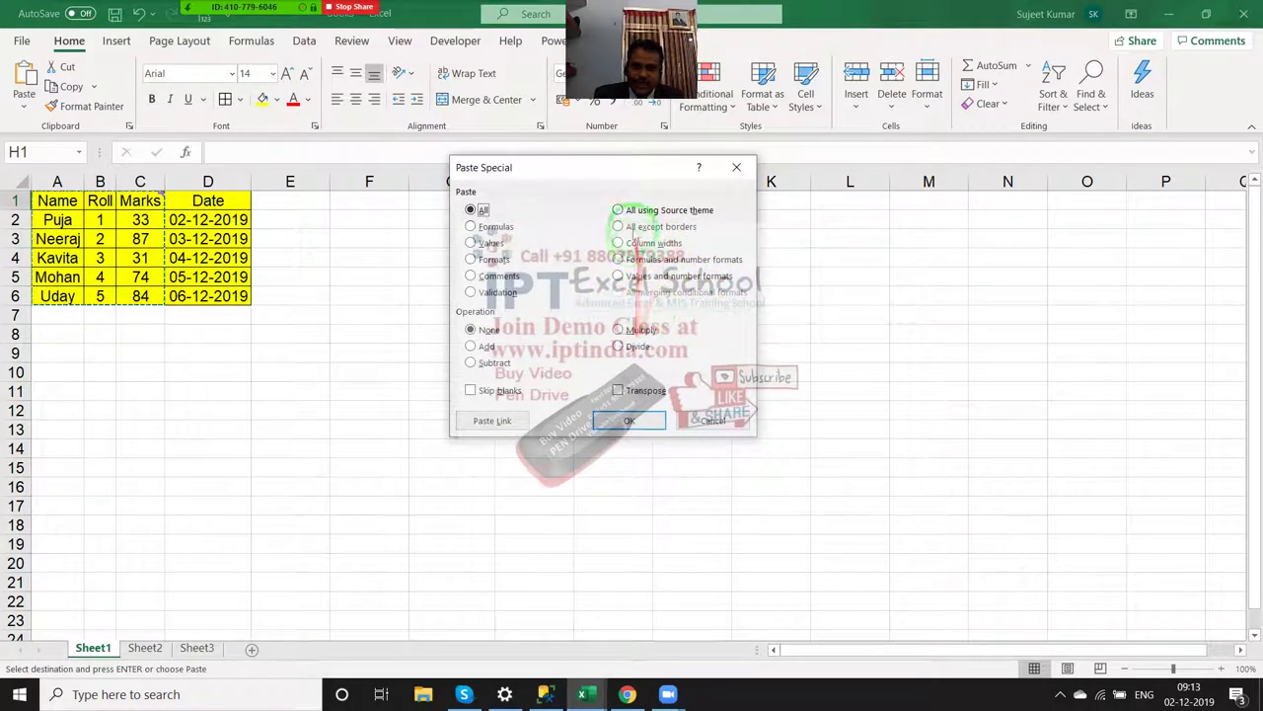
click(618, 243)
click(626, 421)
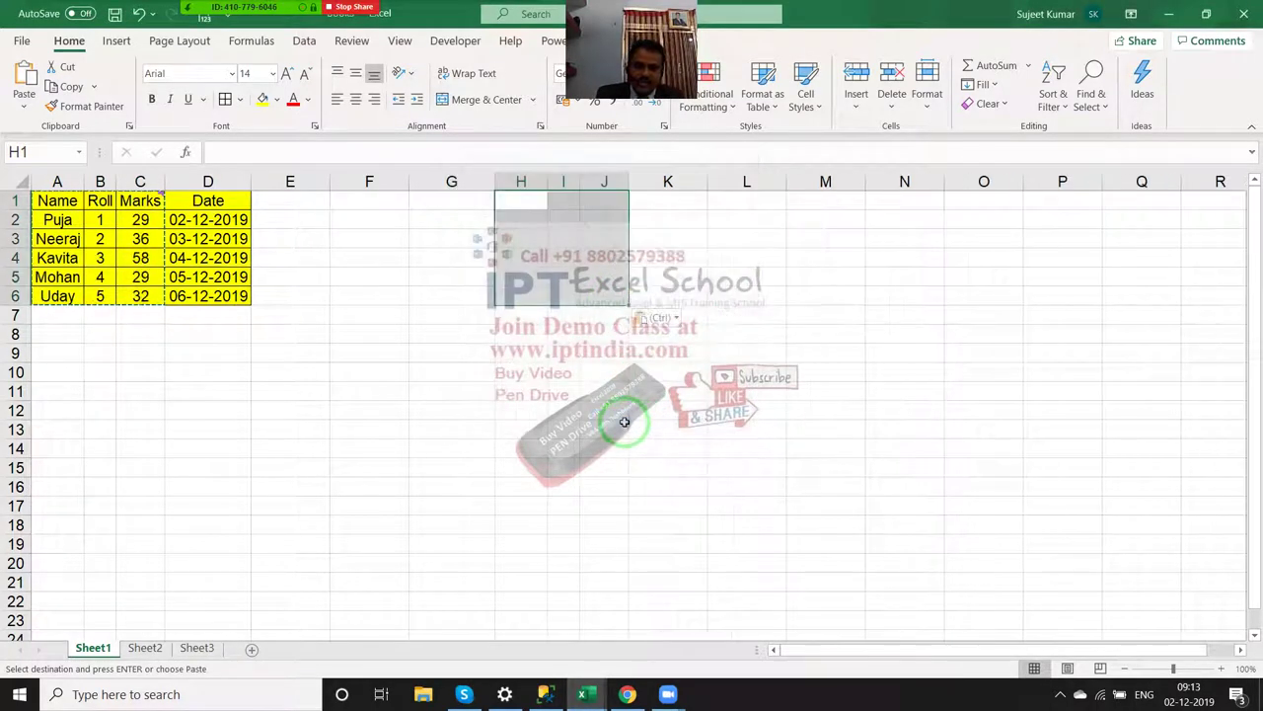
key(ctrl)
key(Escape)
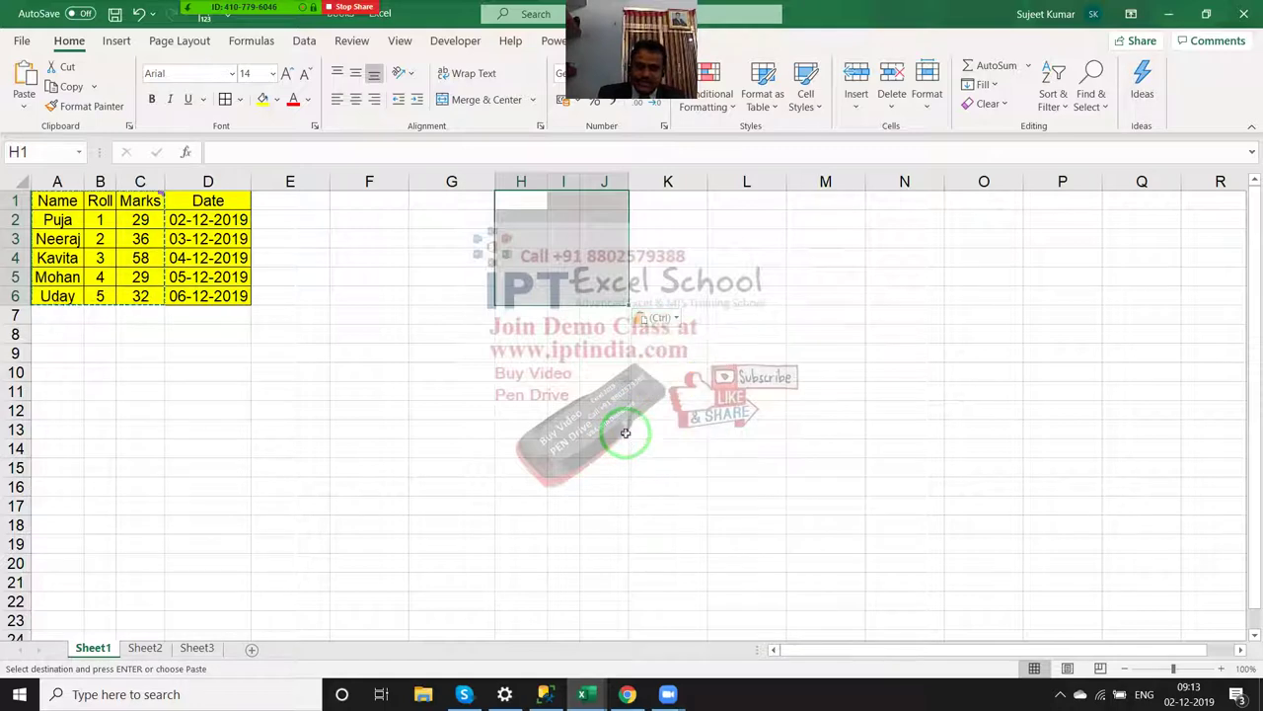
key(ctrl+v)
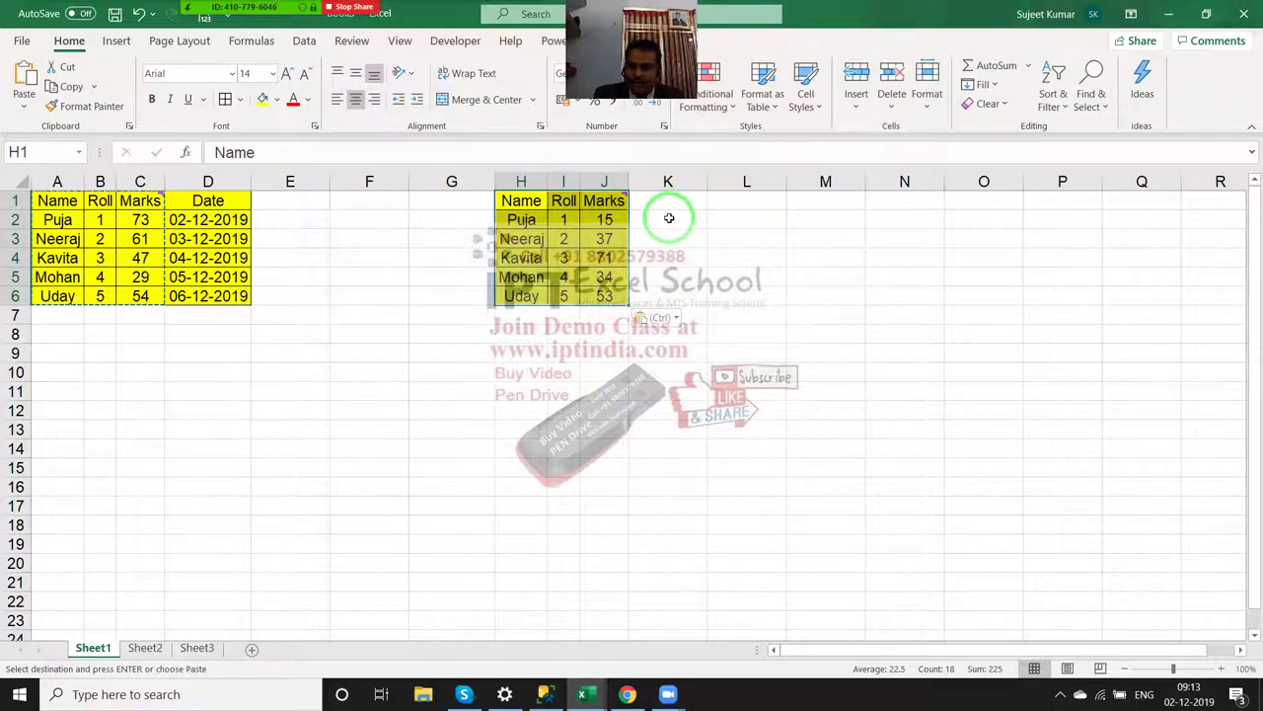
Step: Paste Special the Name, Roll and Marks table into L1:N6 as Values only
click(715, 202)
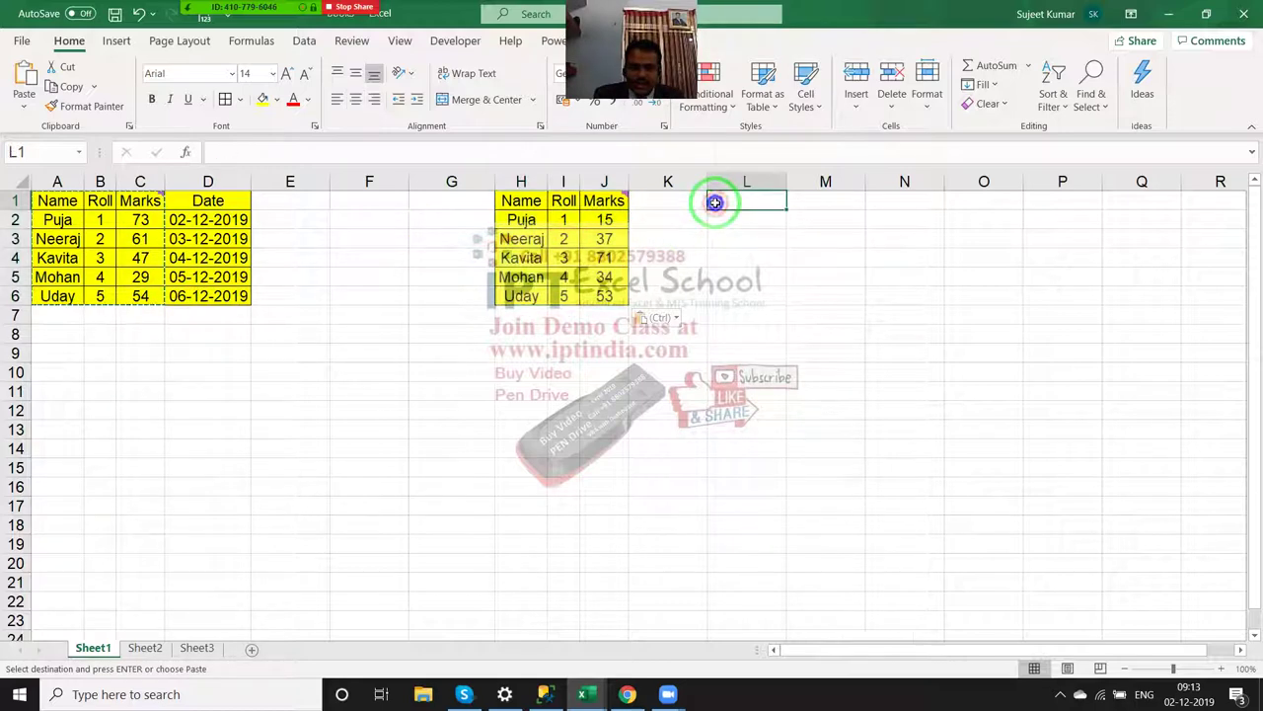
right_click(714, 202)
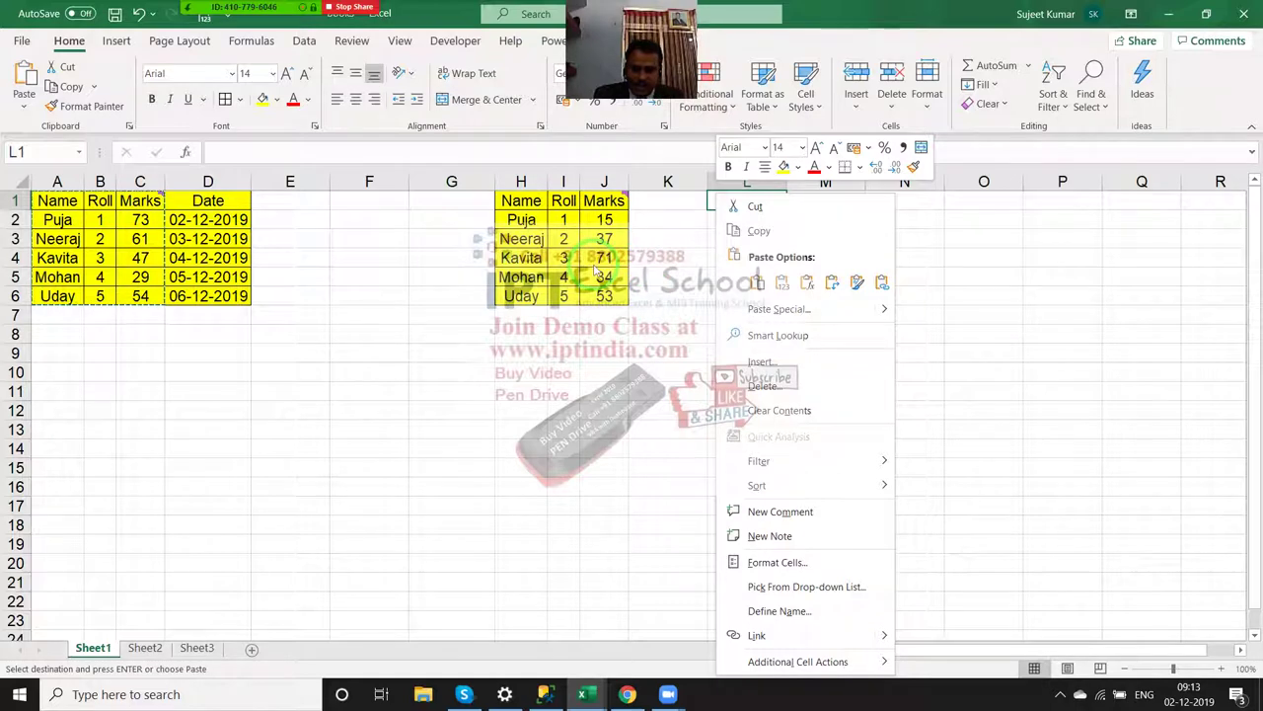
click(775, 309)
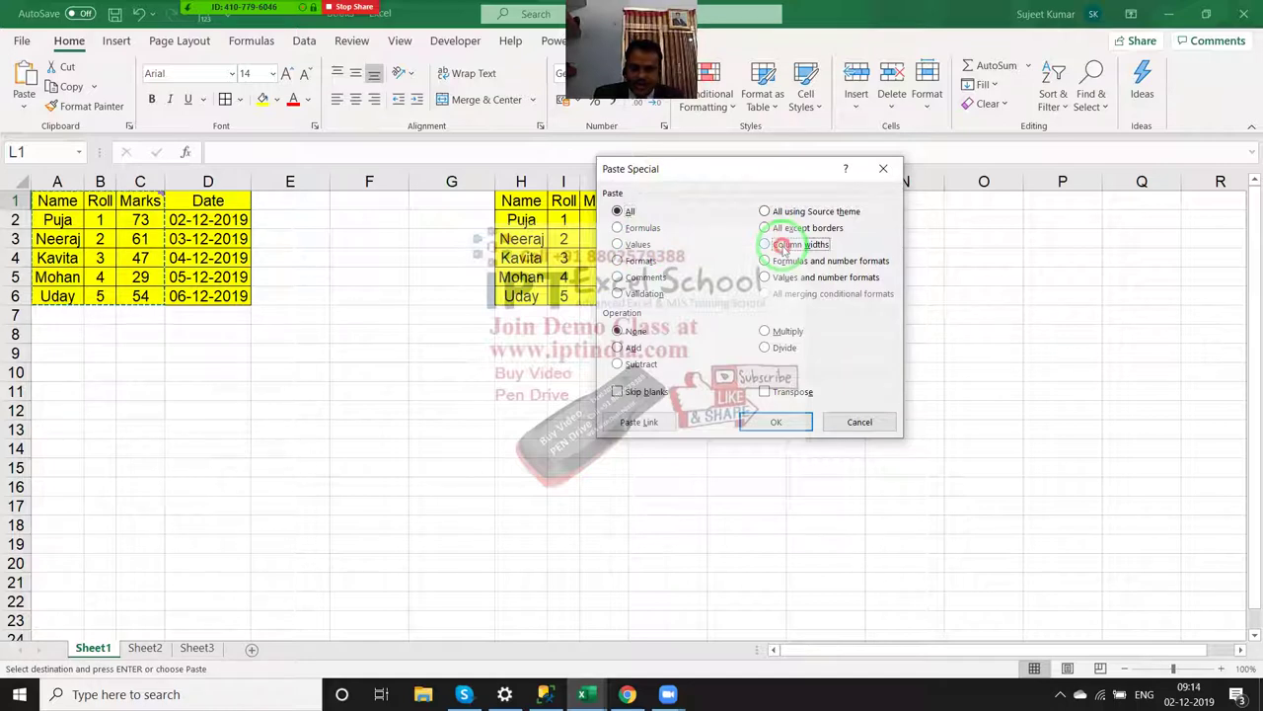
click(776, 421)
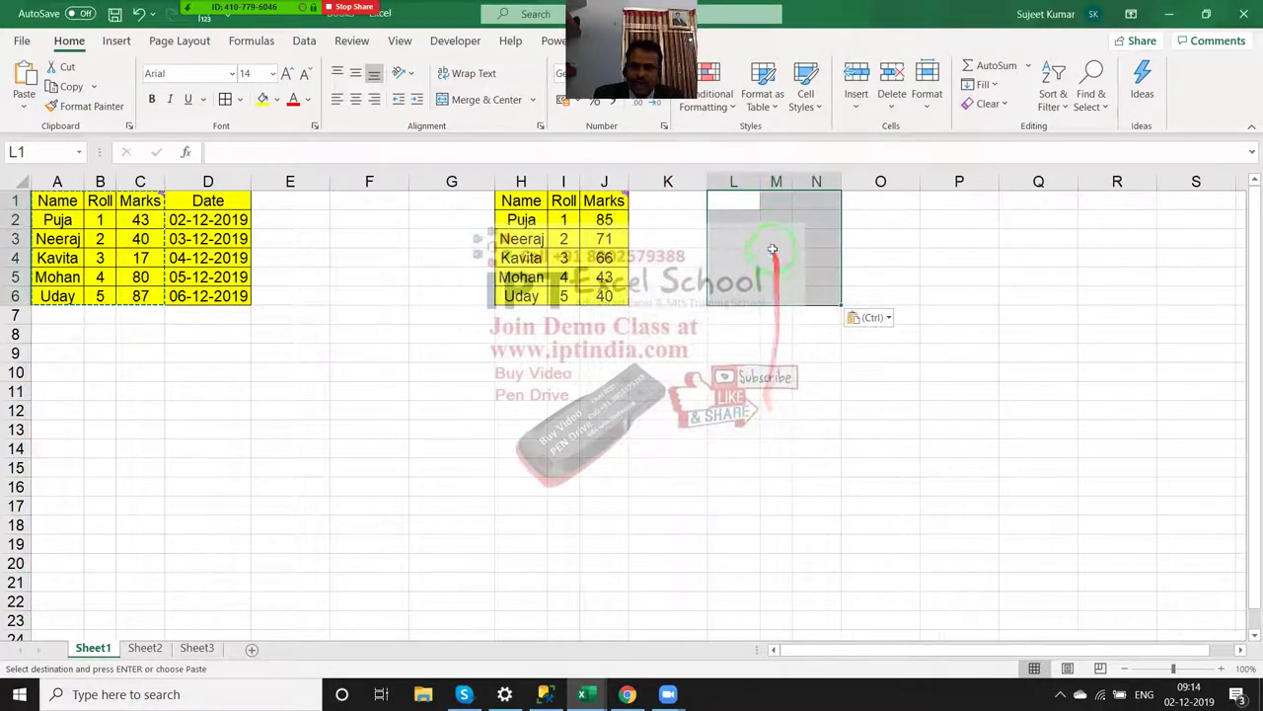
right_click(768, 198)
click(819, 309)
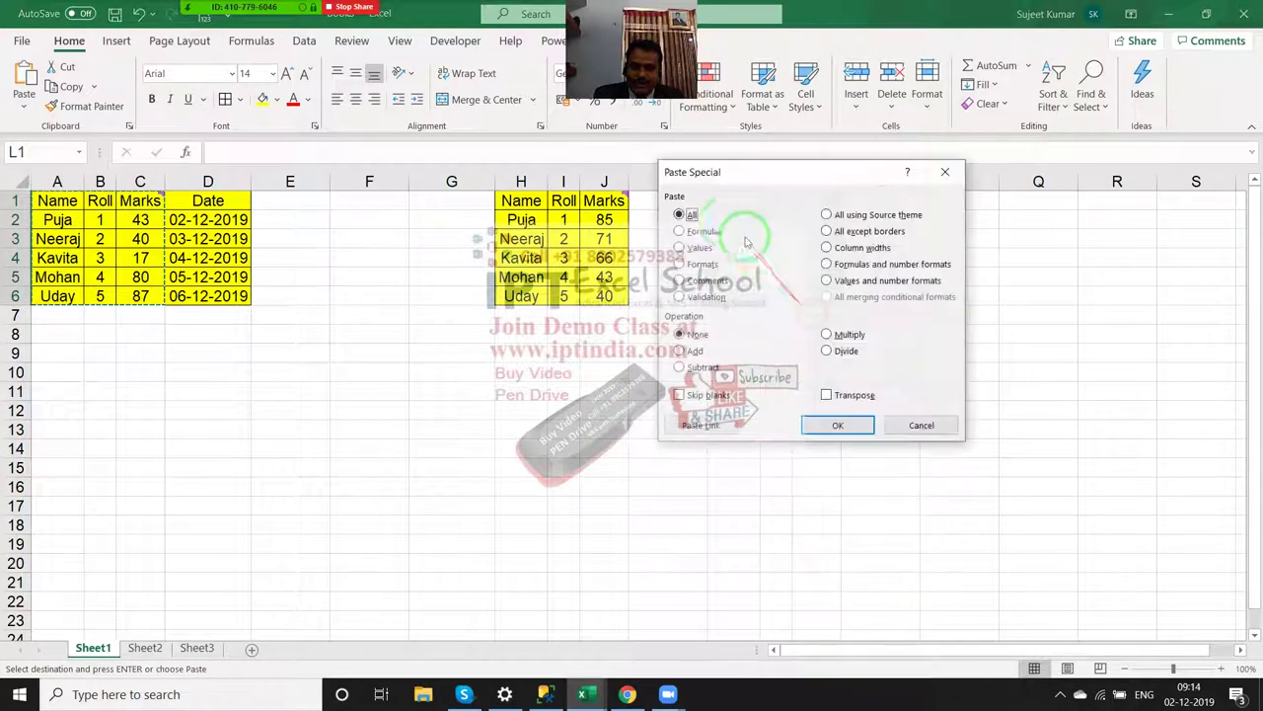
click(697, 247)
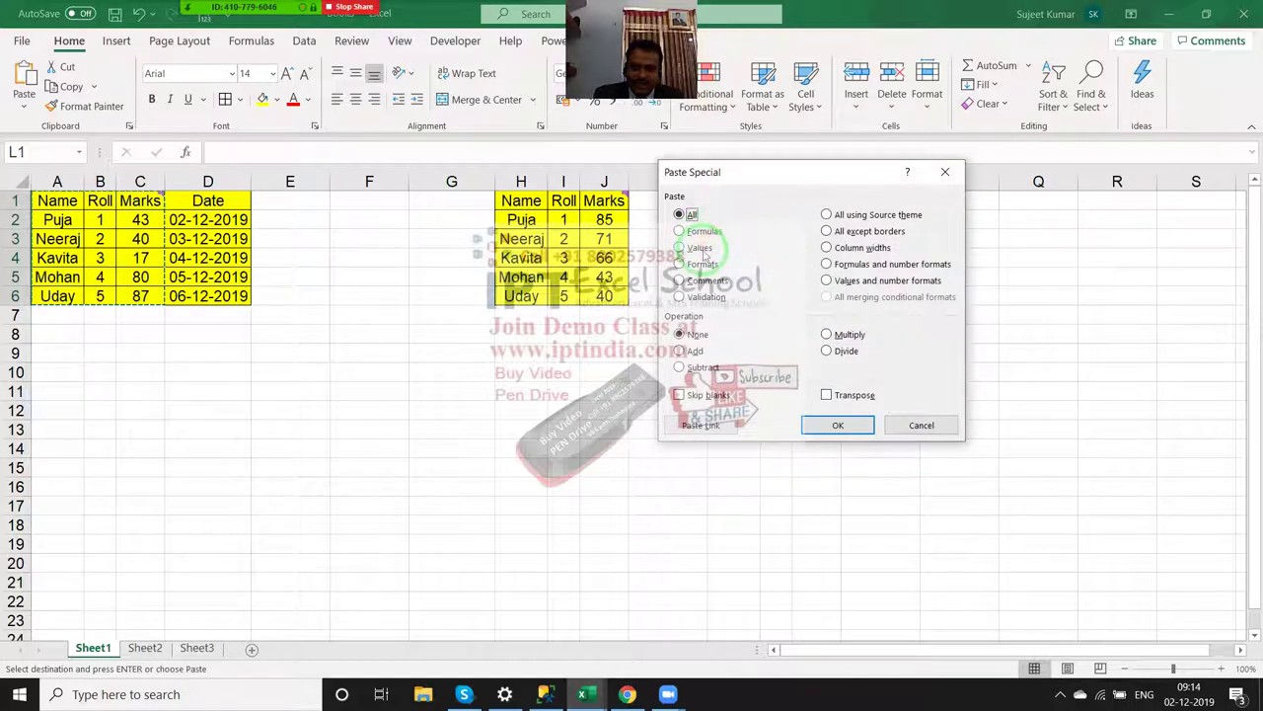
click(838, 424)
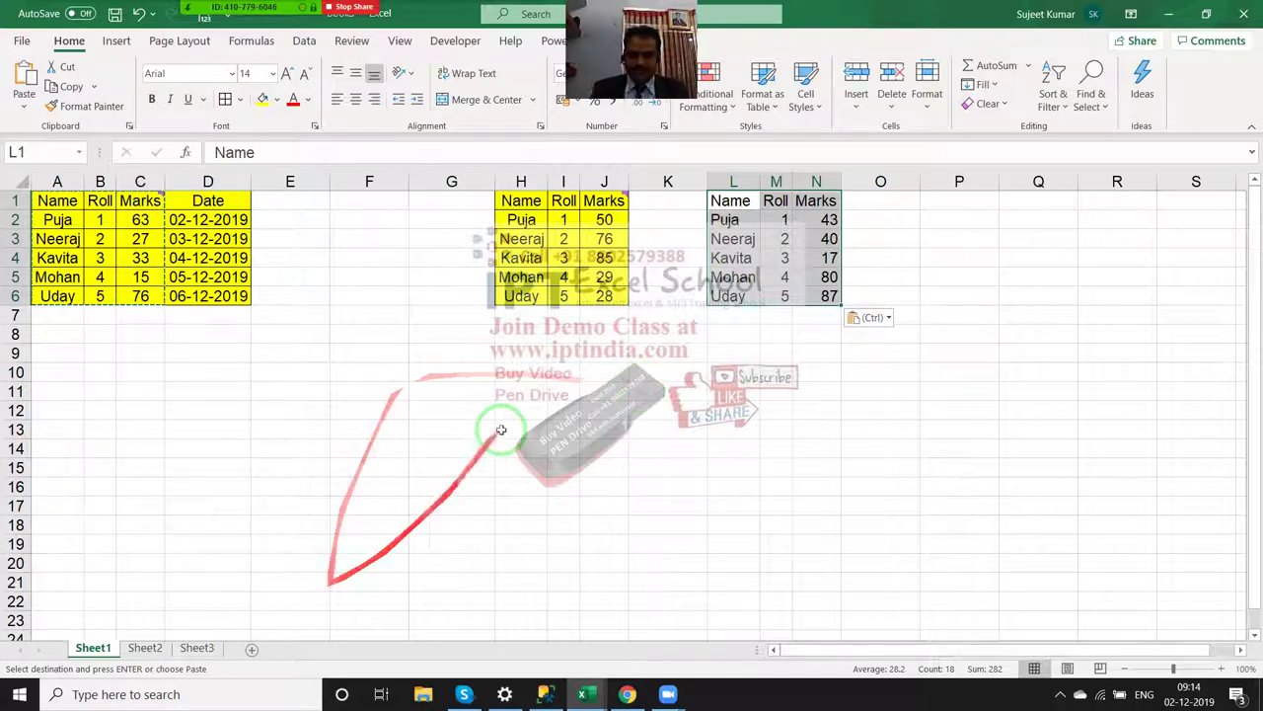
Step: Inspect the pasted Roll and Marks values in columns M and N
click(776, 239)
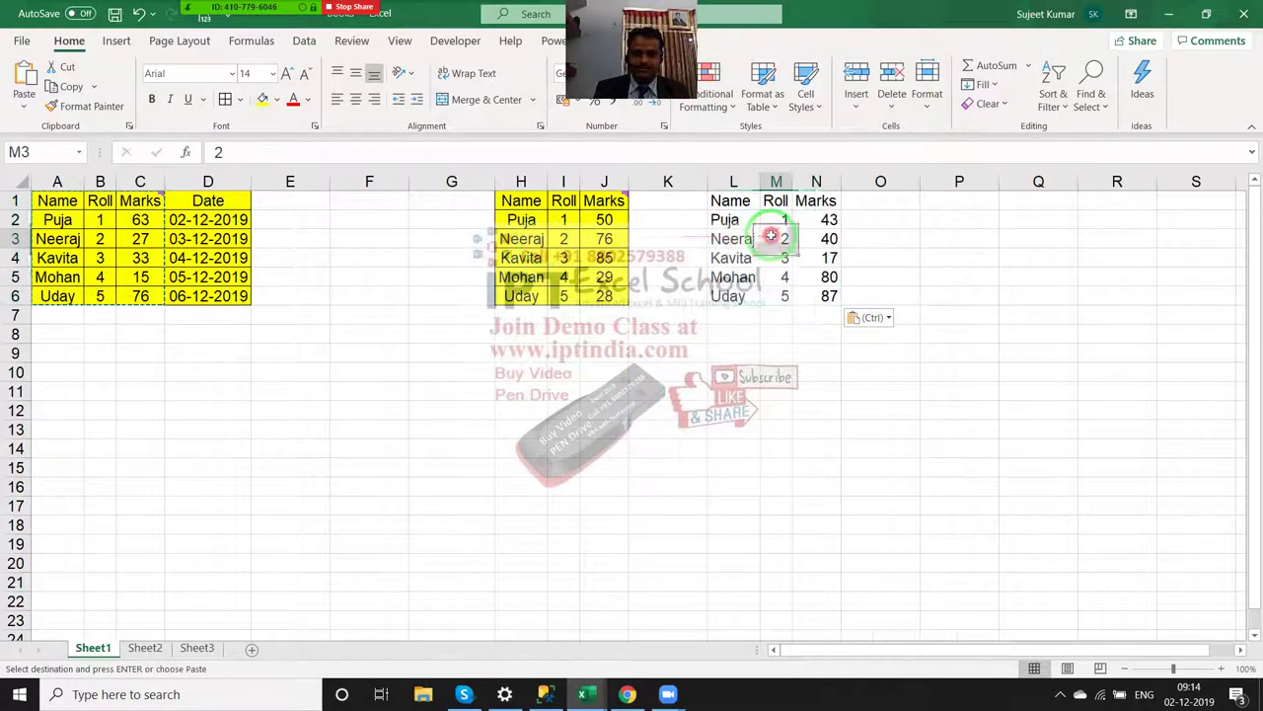
click(776, 277)
click(776, 296)
click(819, 296)
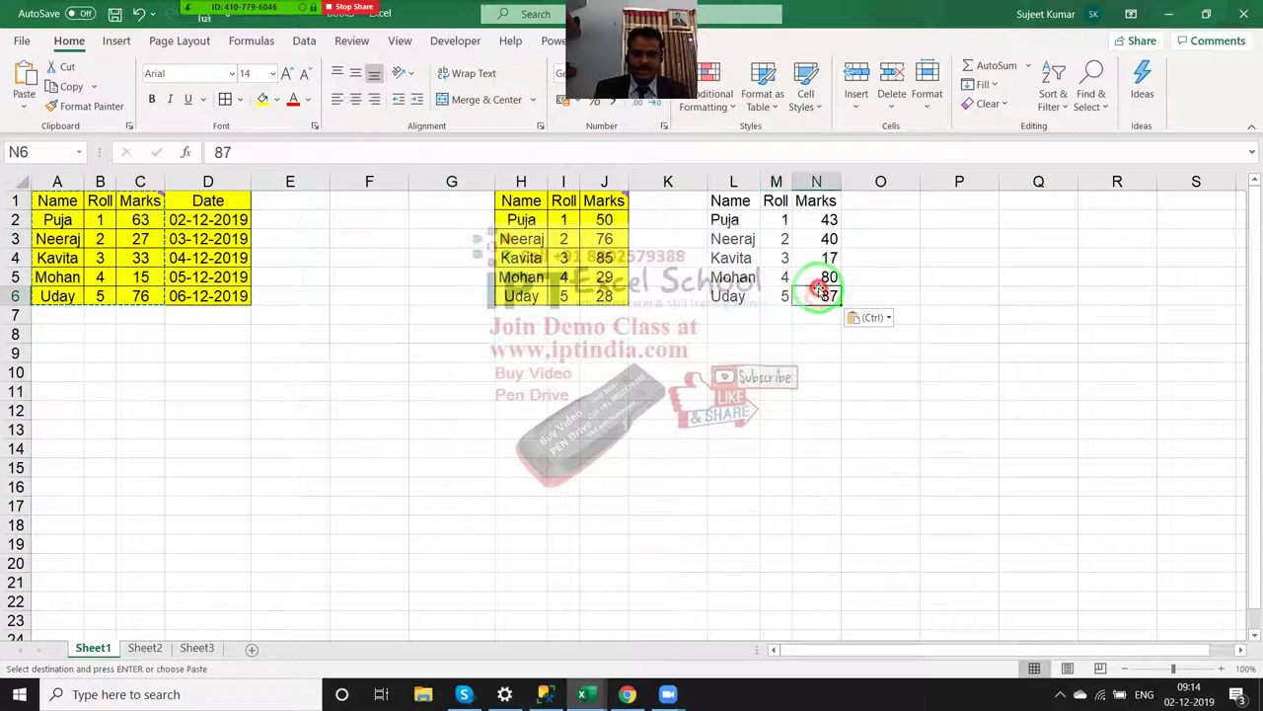
click(819, 276)
click(823, 239)
click(823, 219)
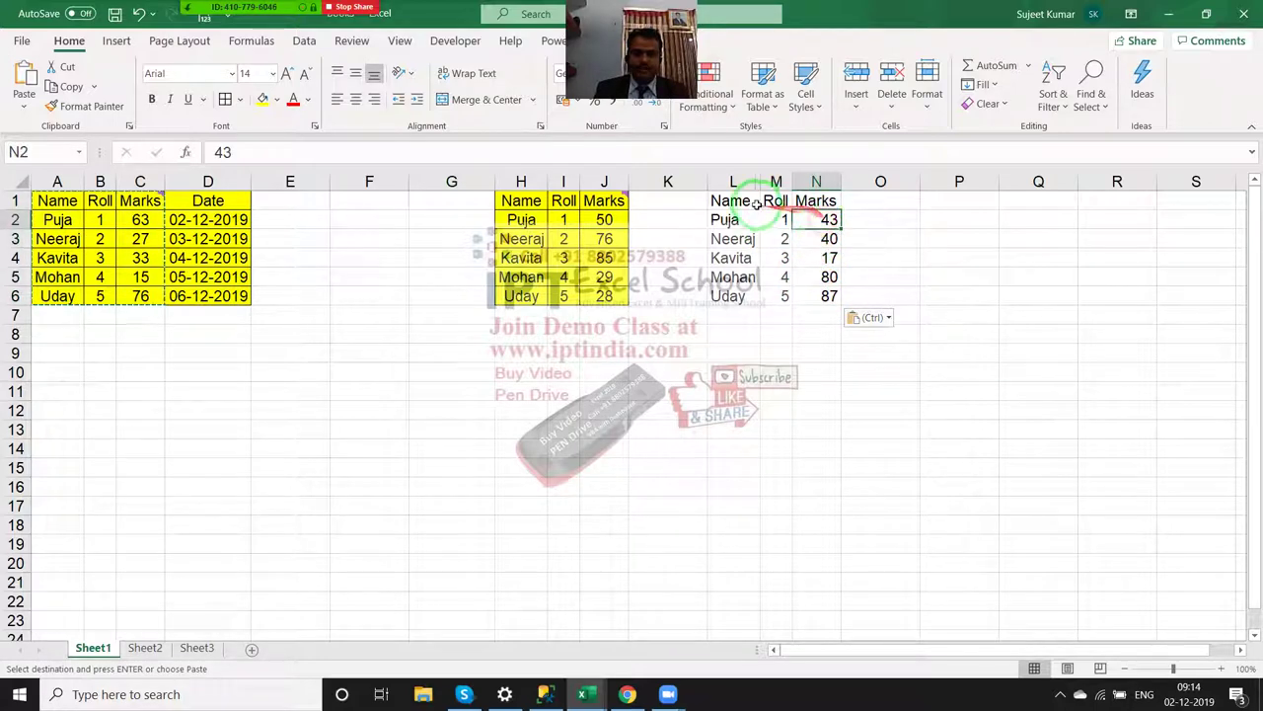
Step: Clear the contents of L1:N7 and H1:J6
drag(732, 200, 829, 304)
key(Delete)
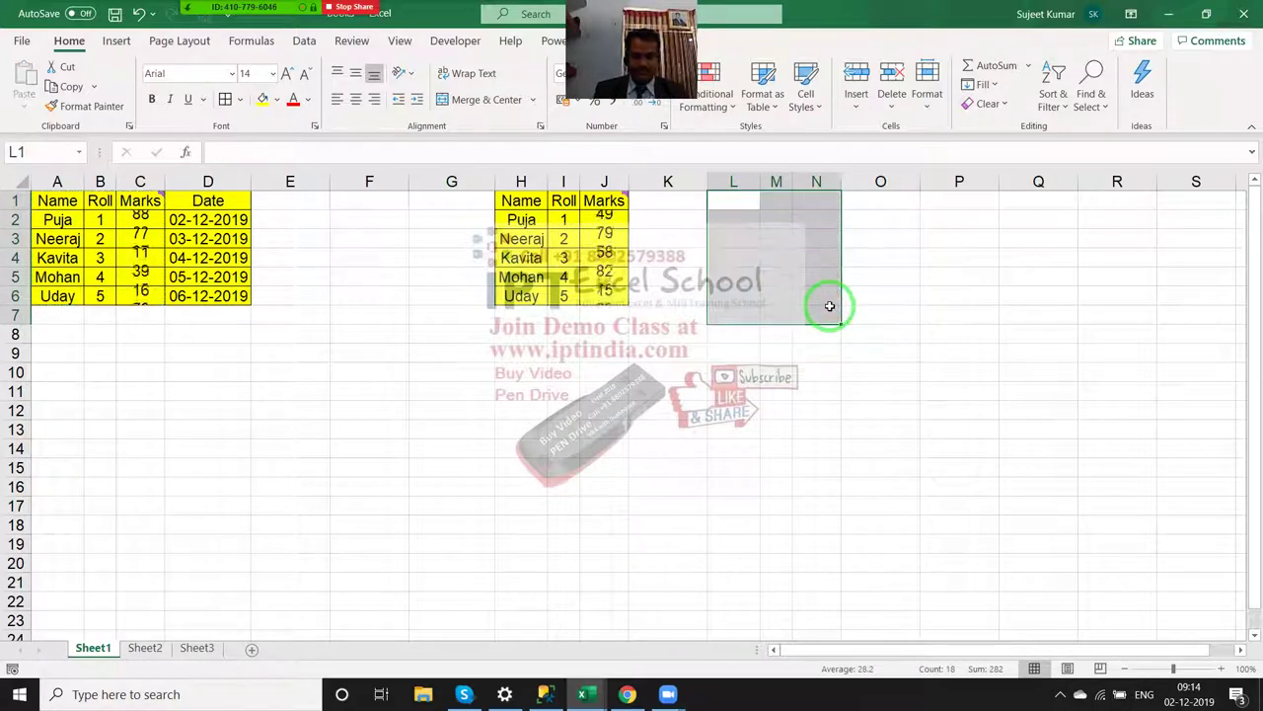
drag(525, 204, 607, 284)
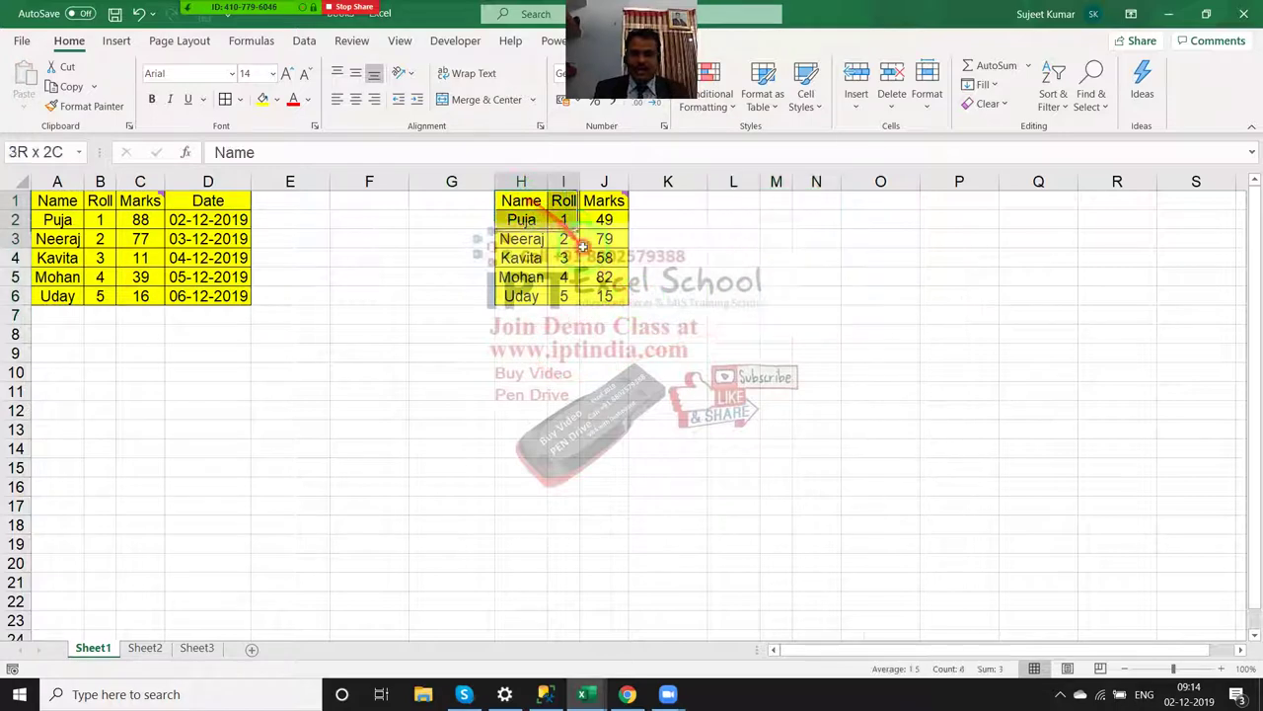
key(Delete)
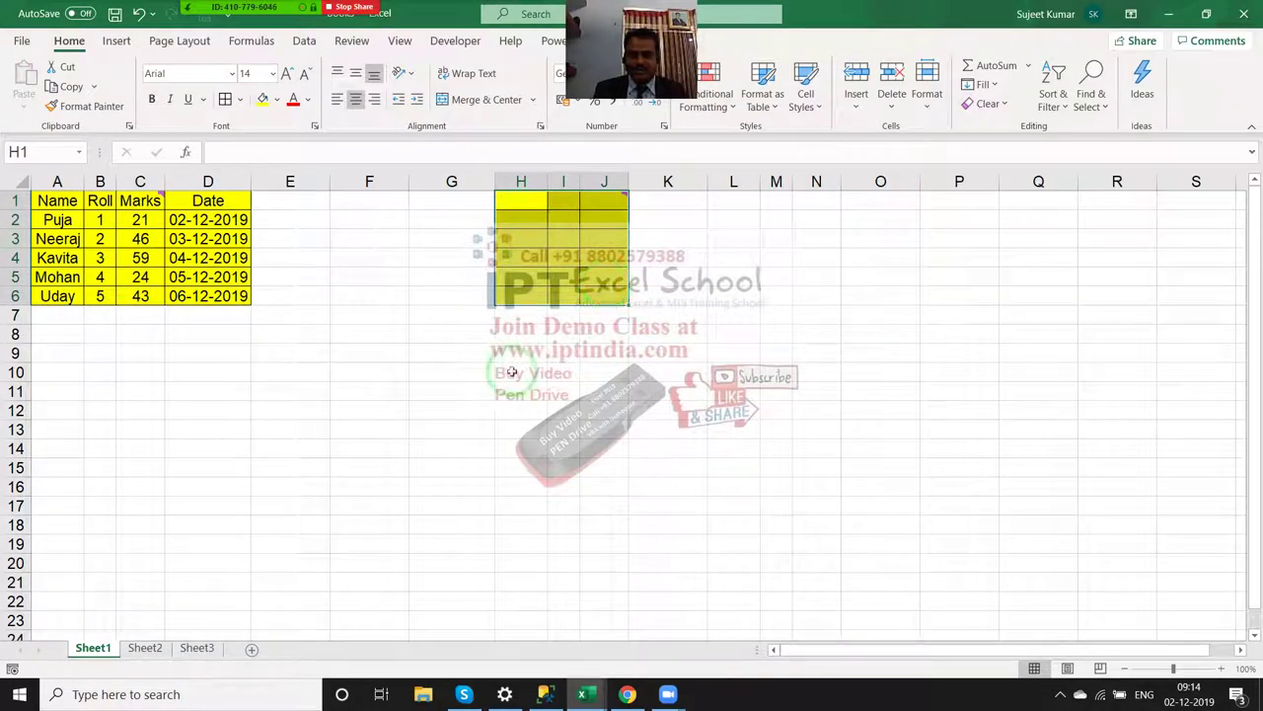
Step: On Sheet2, enter 20 in C2 and 30 in D2
click(156, 649)
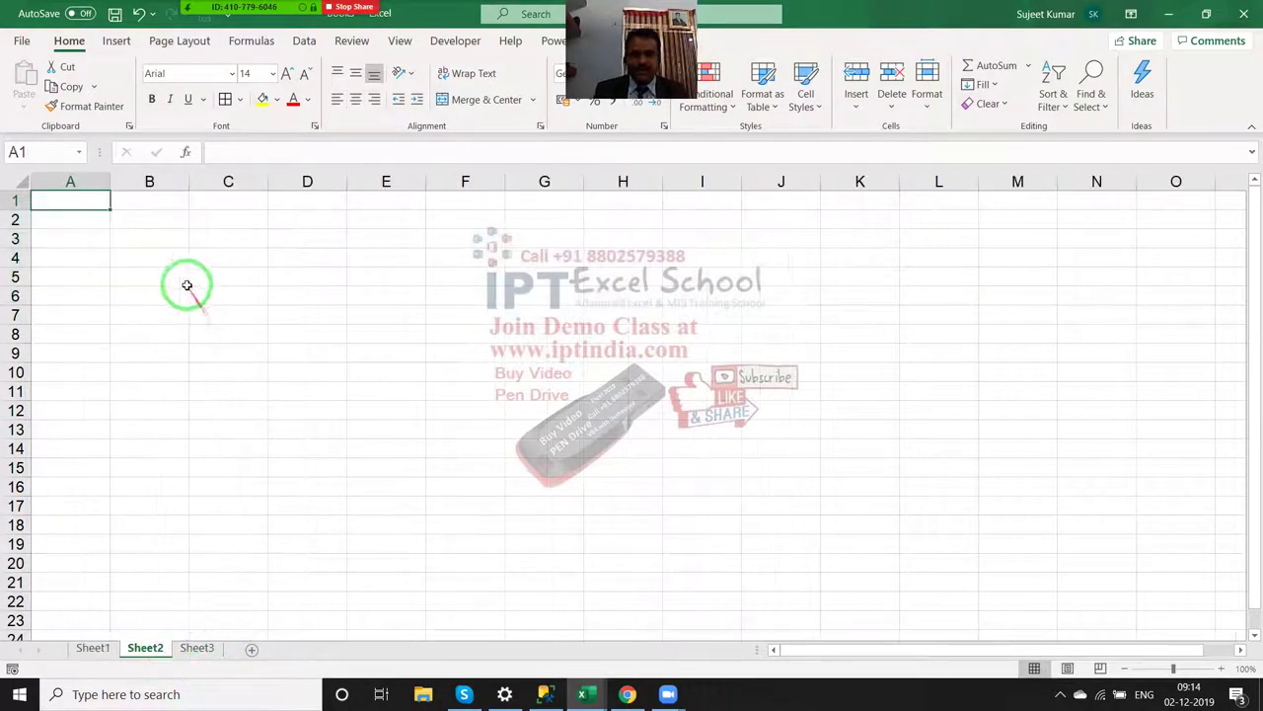
click(178, 237)
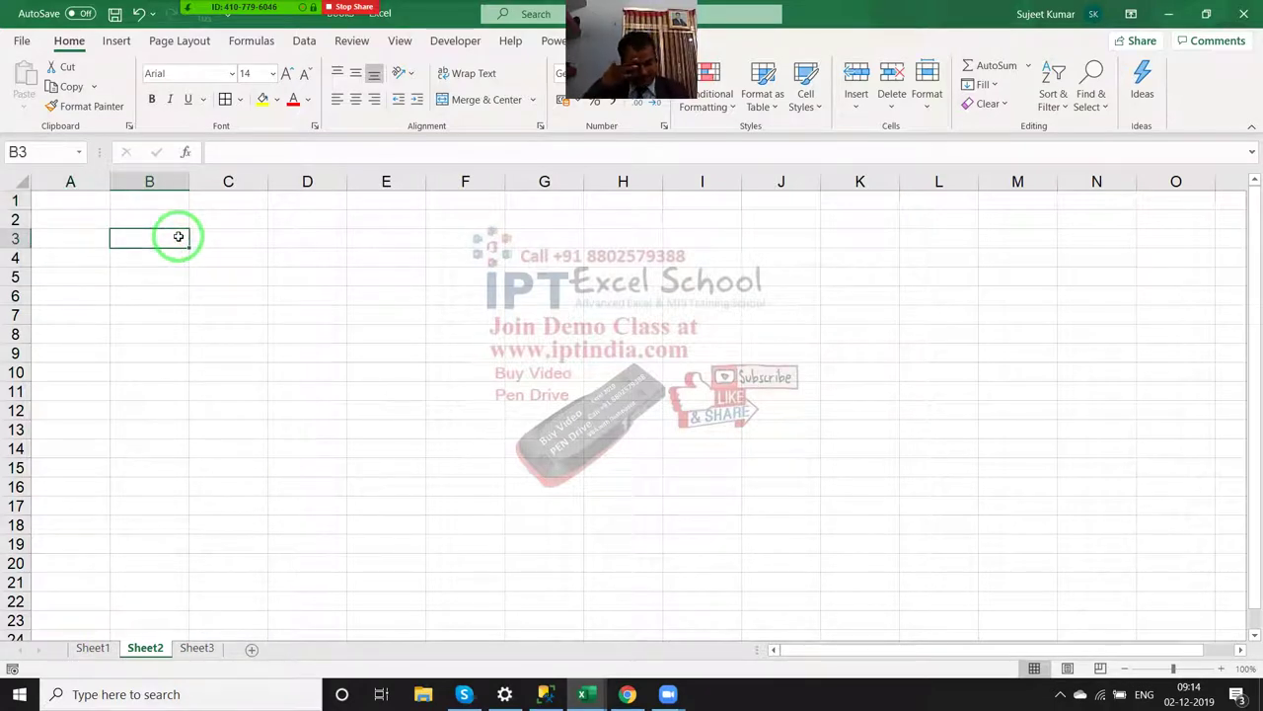
click(232, 224)
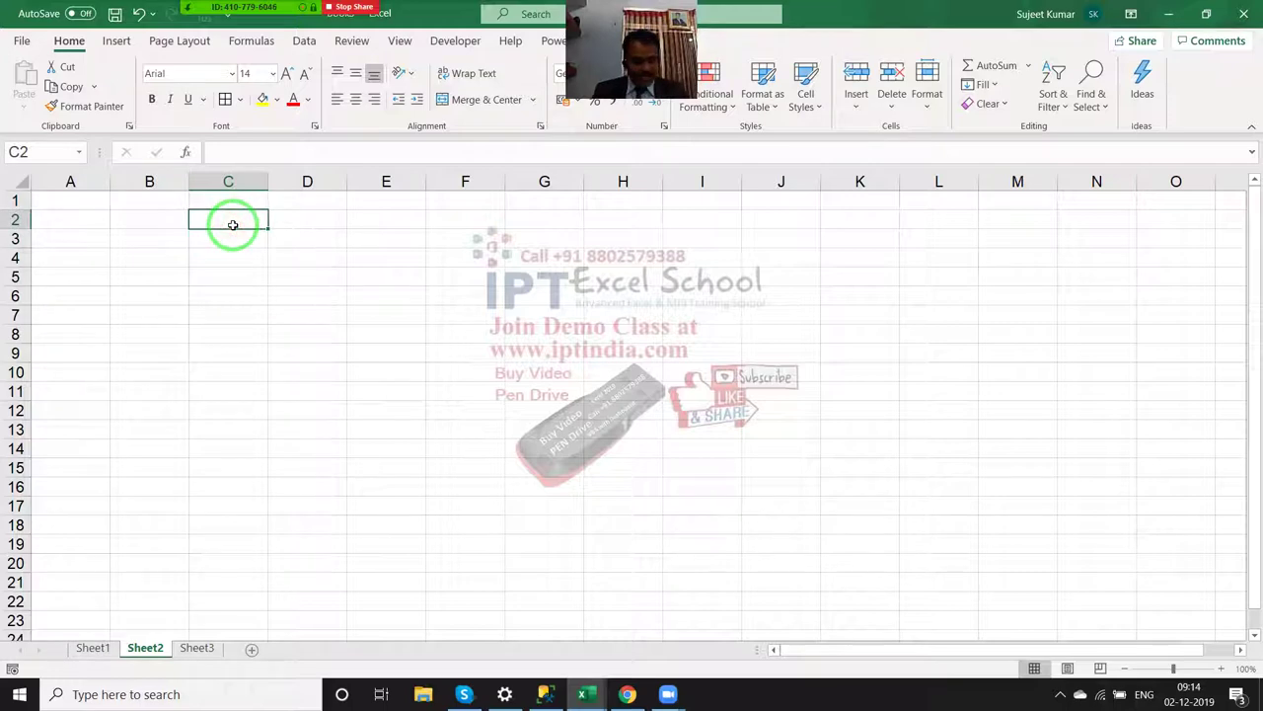
text(20)
key(Tab)
text(30)
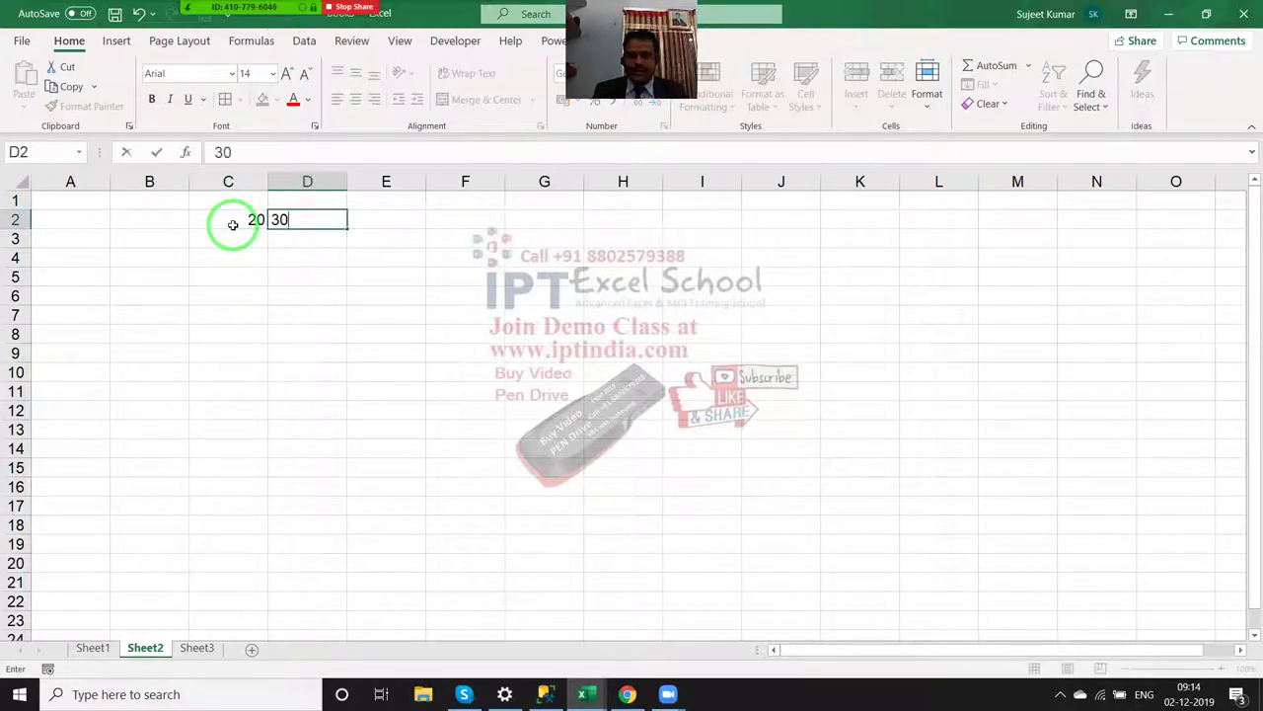
key(Tab)
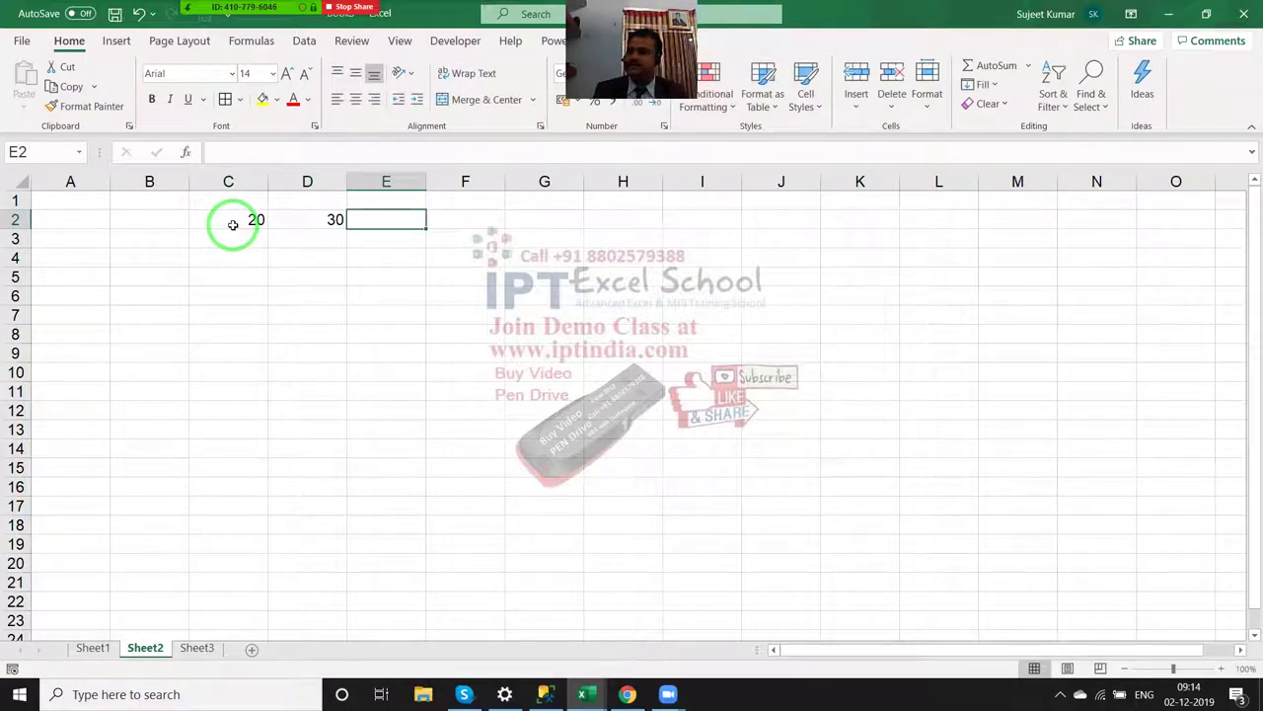
key(Left)
Step: Copy D2 and paste its 30 onto C2
key(ctrl+c)
click(232, 225)
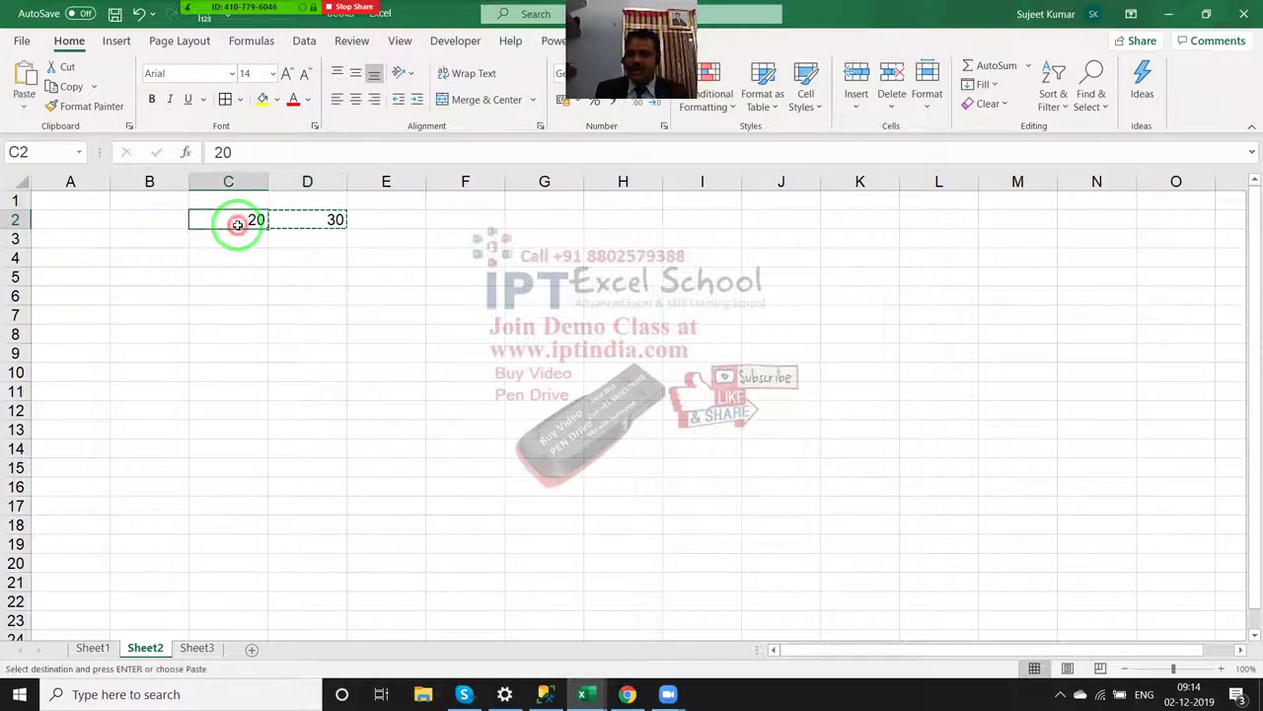
right_click(233, 225)
click(296, 309)
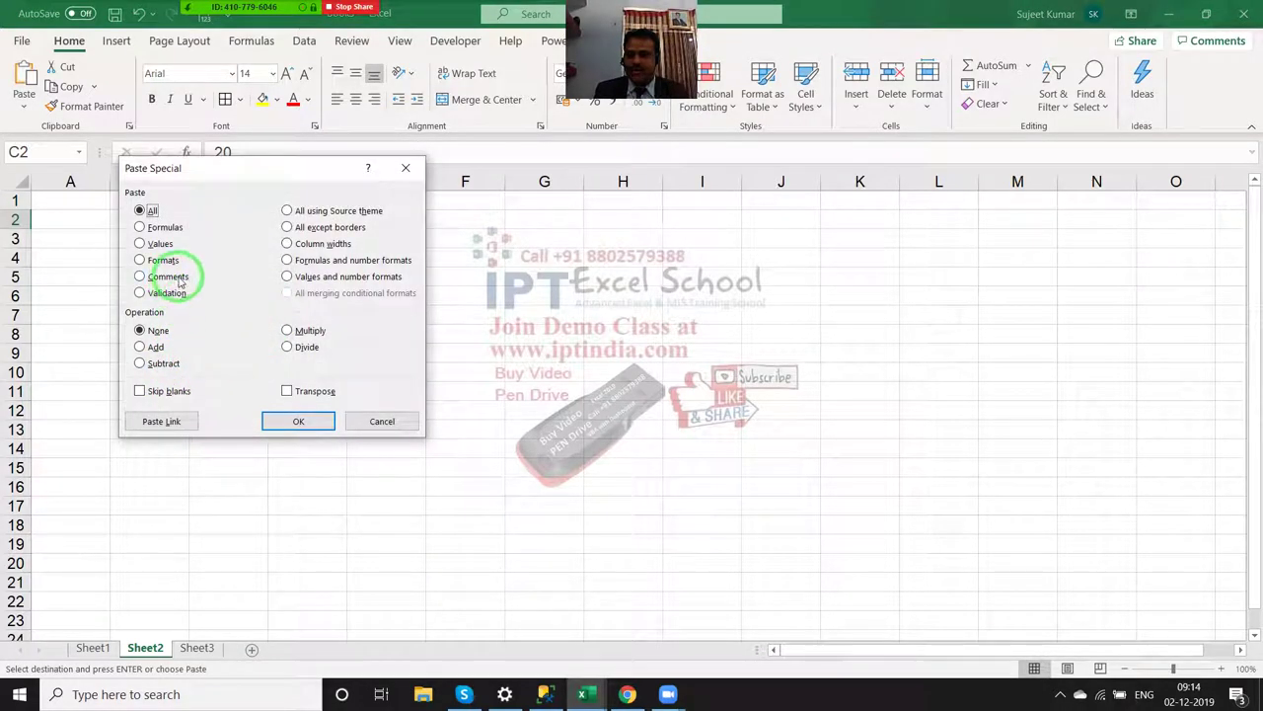
key(Escape)
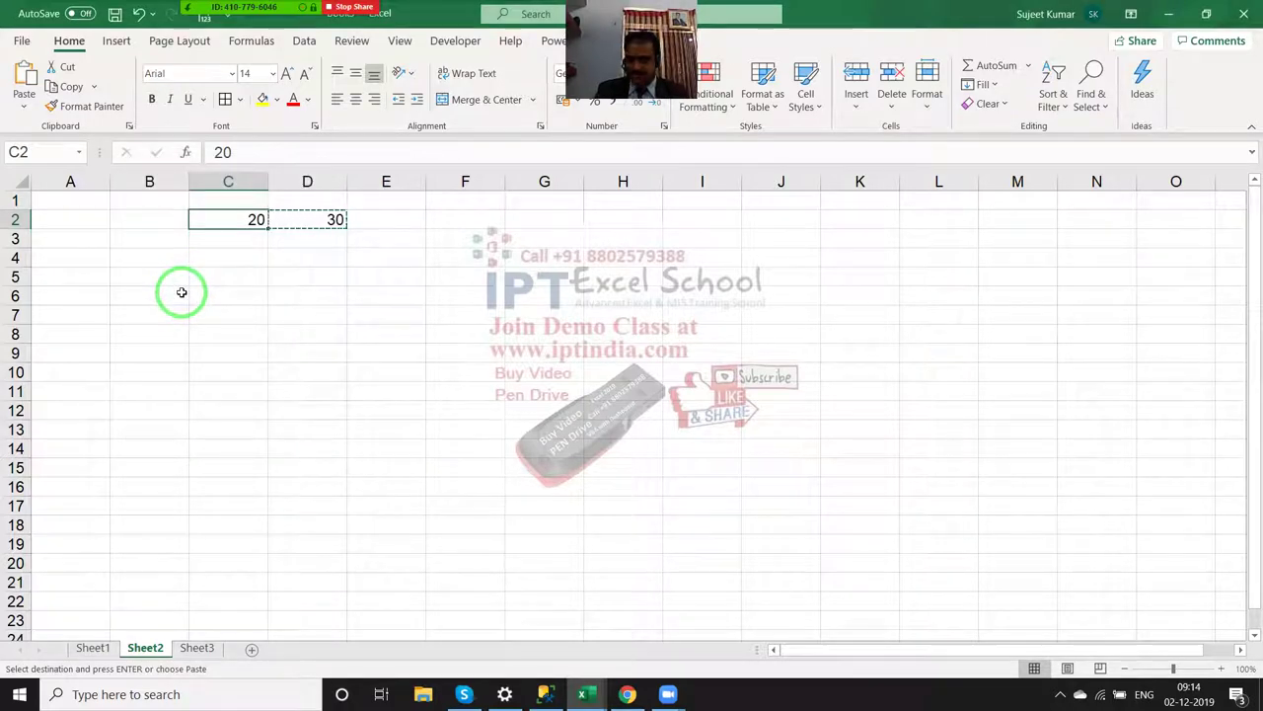
key(ctrl+v)
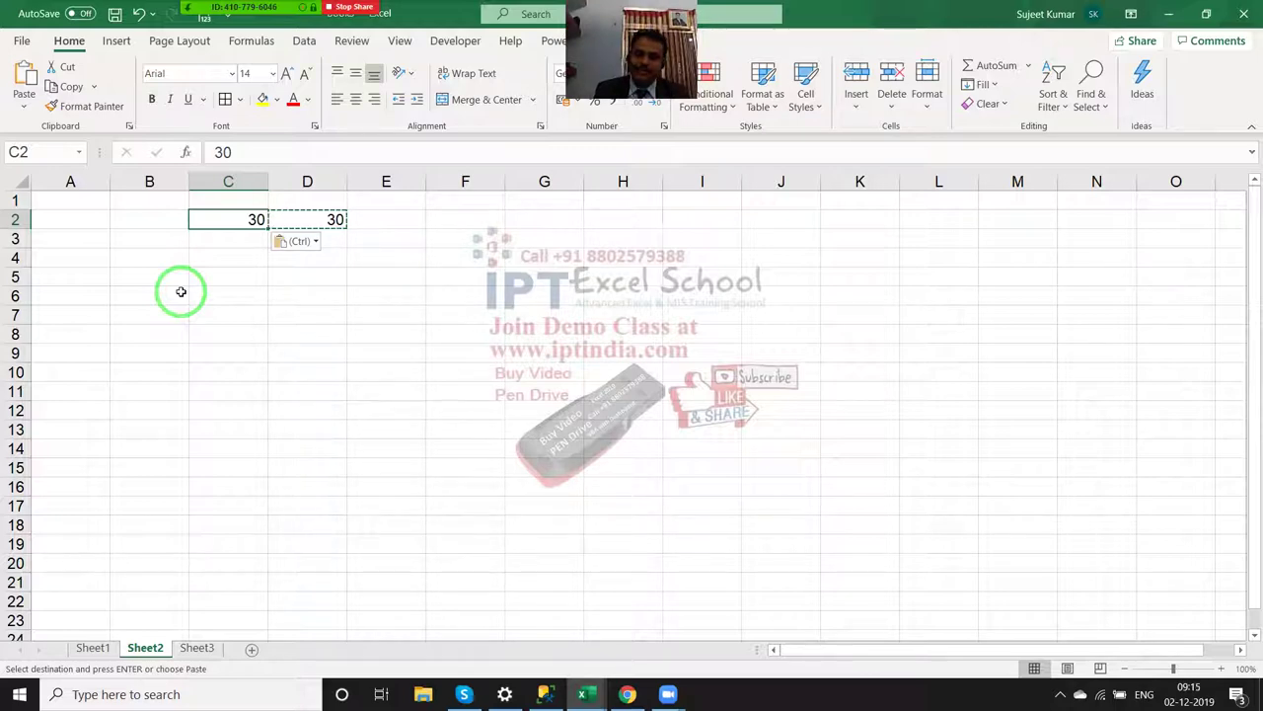
Step: Paste Special the copied 30 onto C2 with the Add operation, making 60
right_click(241, 215)
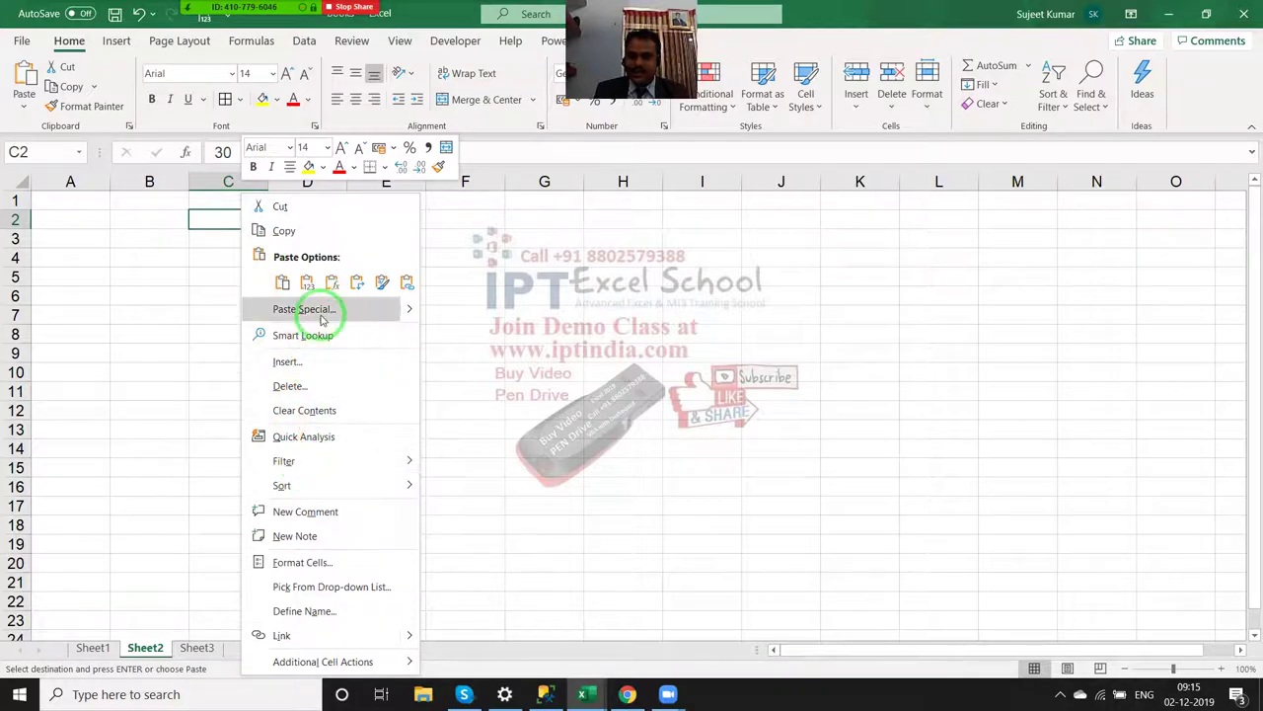
click(312, 308)
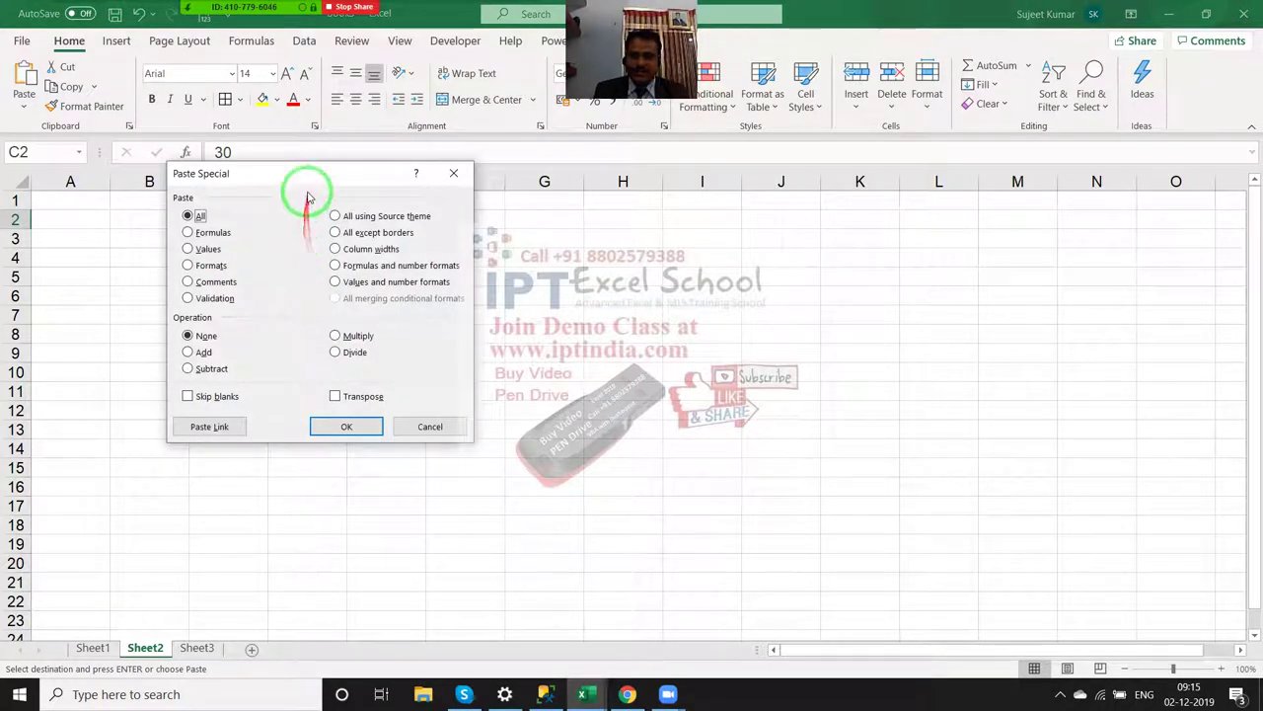
drag(311, 178, 613, 193)
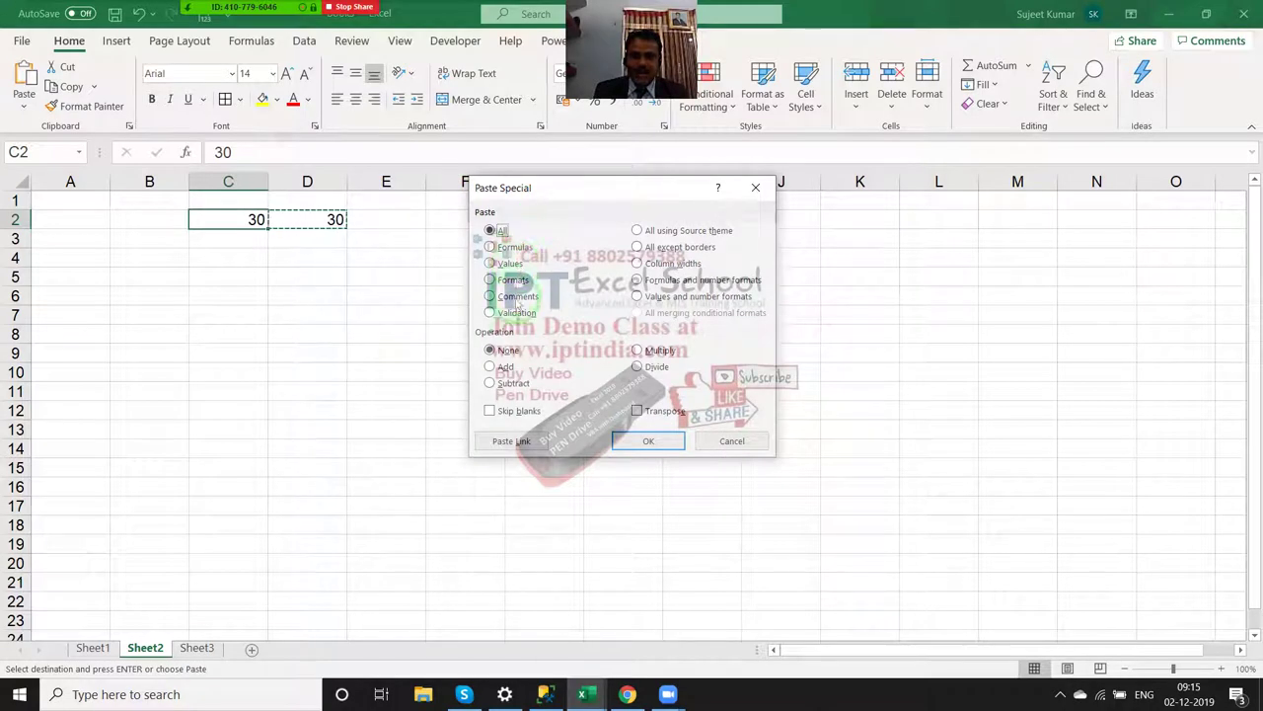
click(492, 366)
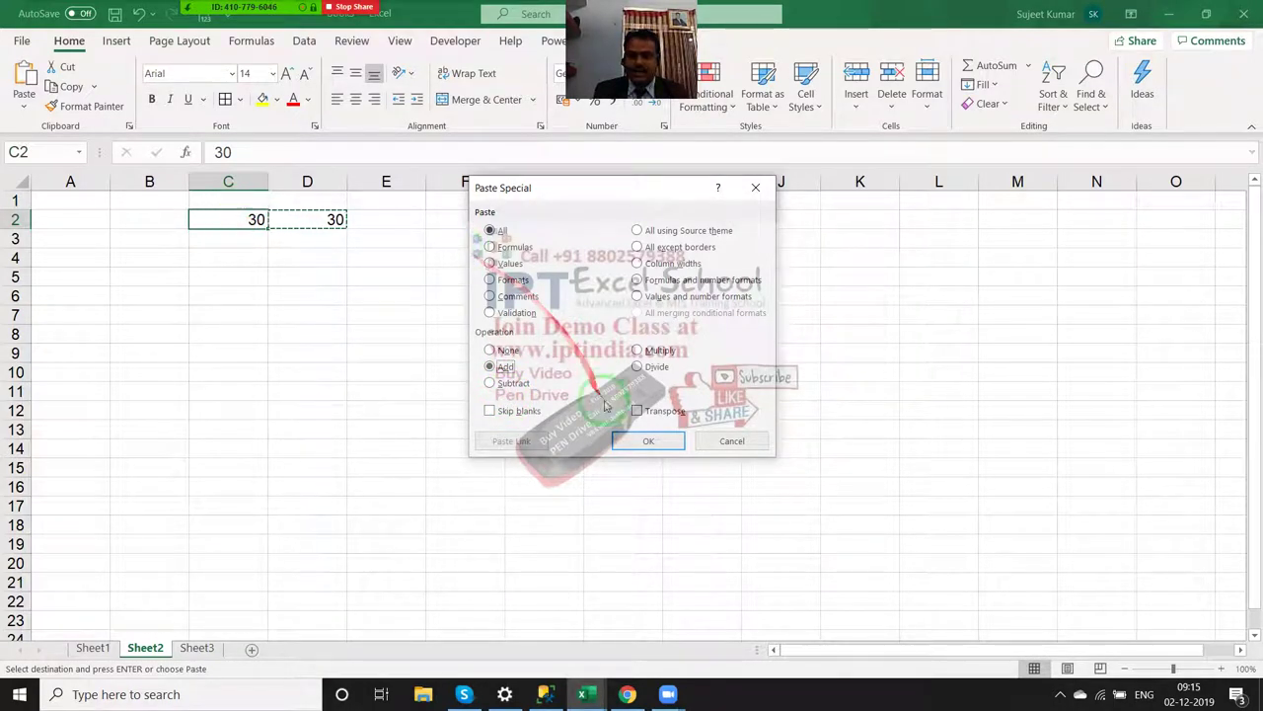
click(643, 442)
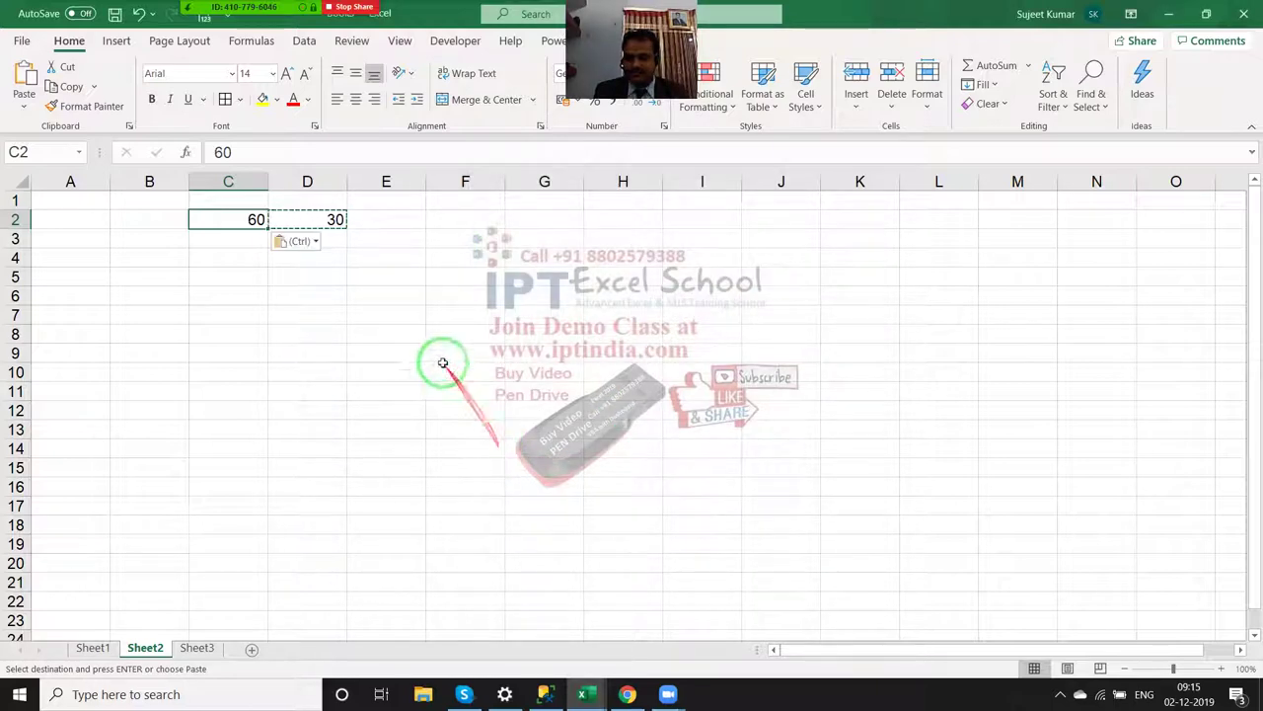
Step: Paste Special the copied 30 onto C2 with Divide, turning 60 into 2
right_click(254, 218)
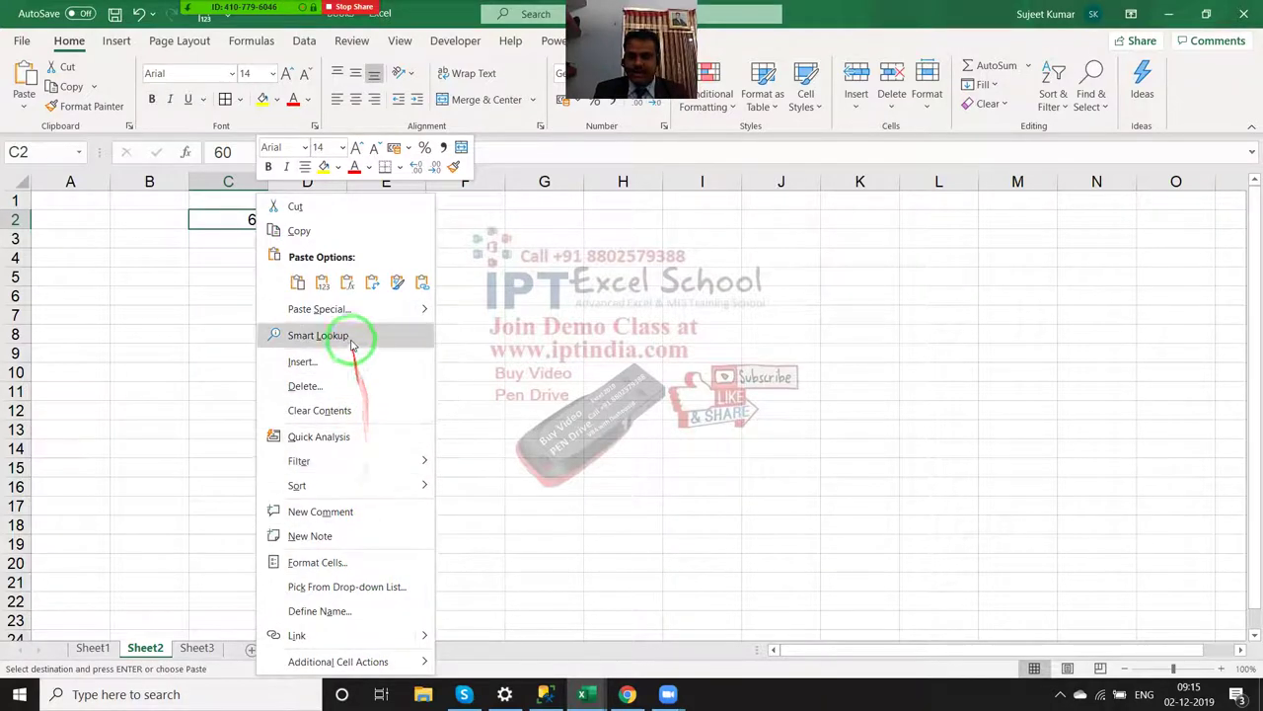
click(346, 309)
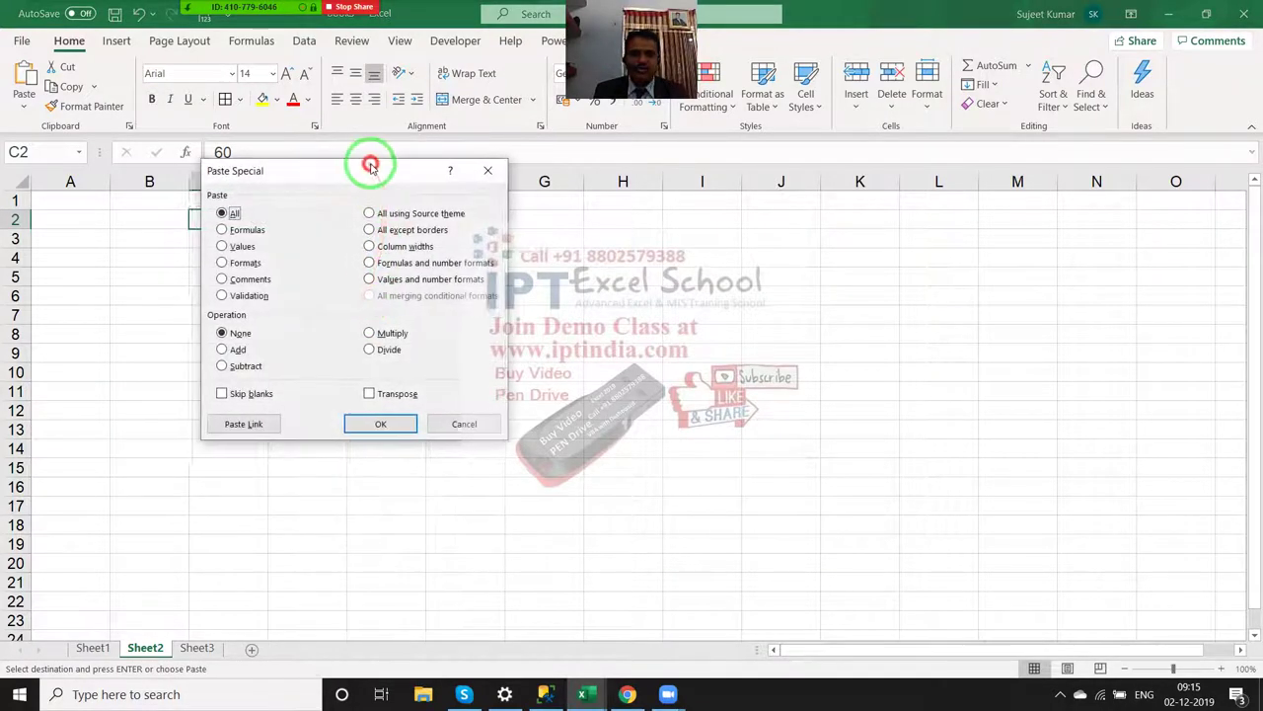
drag(335, 168, 636, 168)
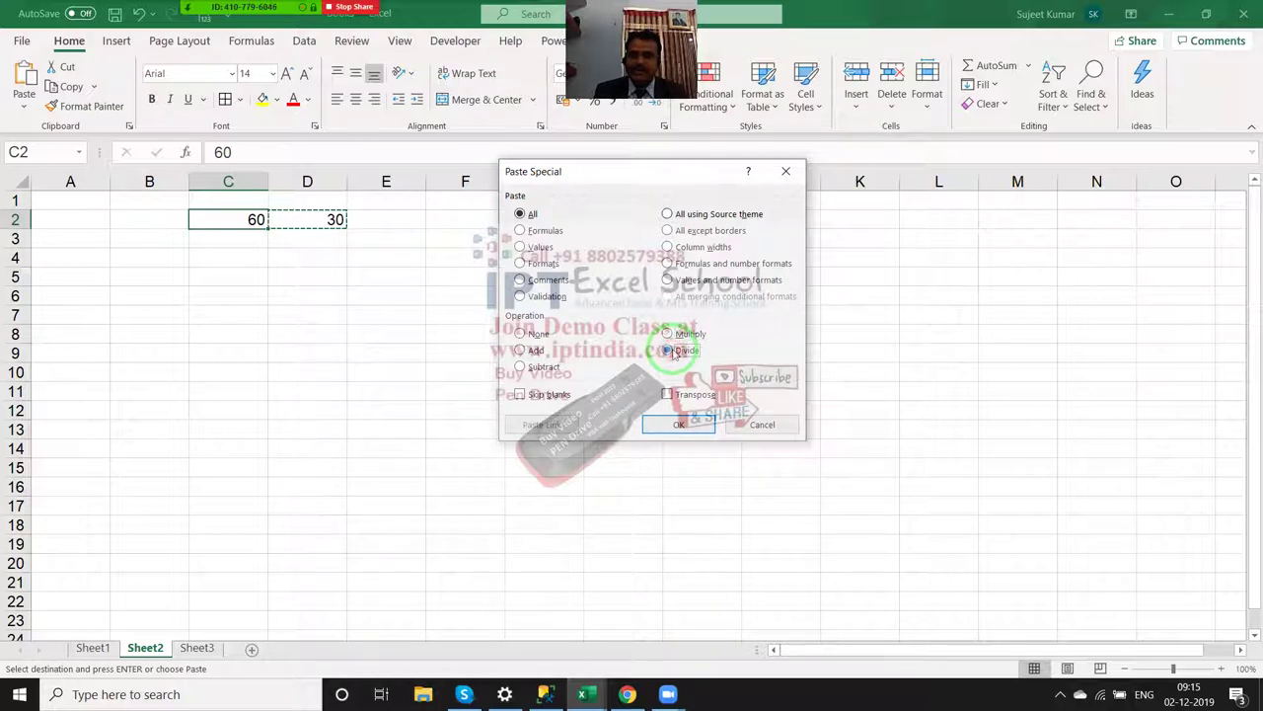
click(691, 424)
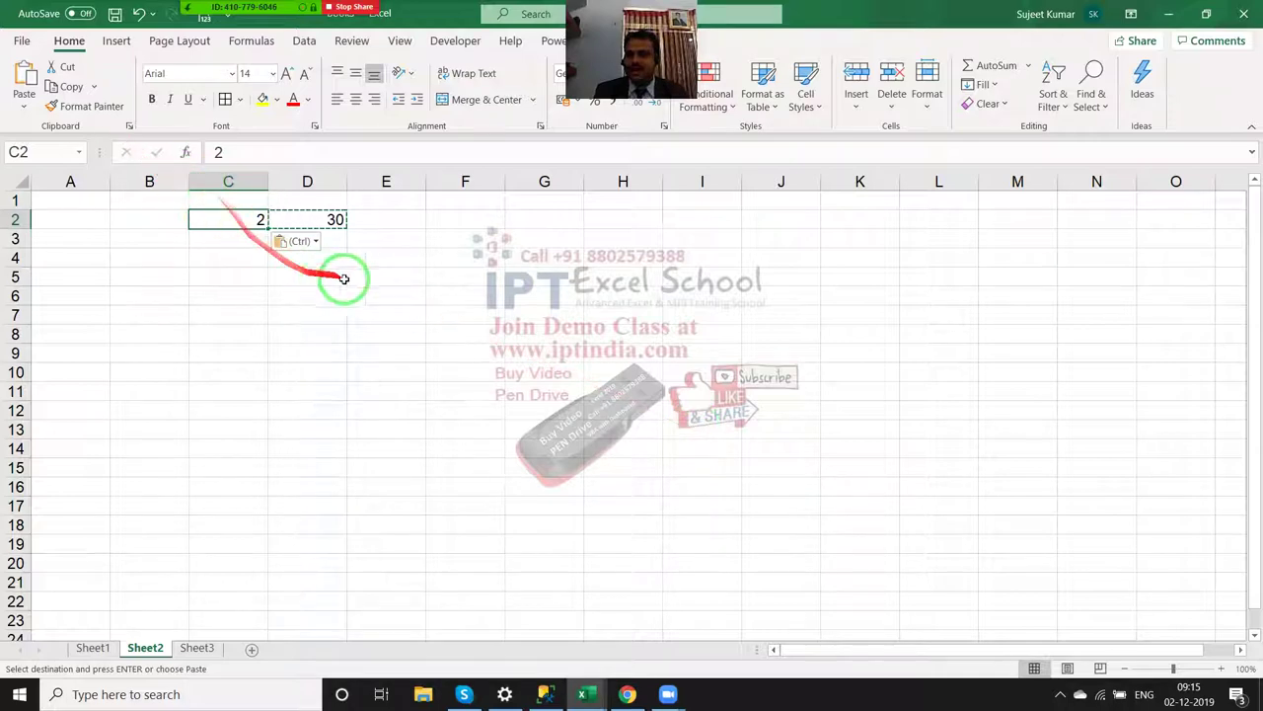
click(529, 246)
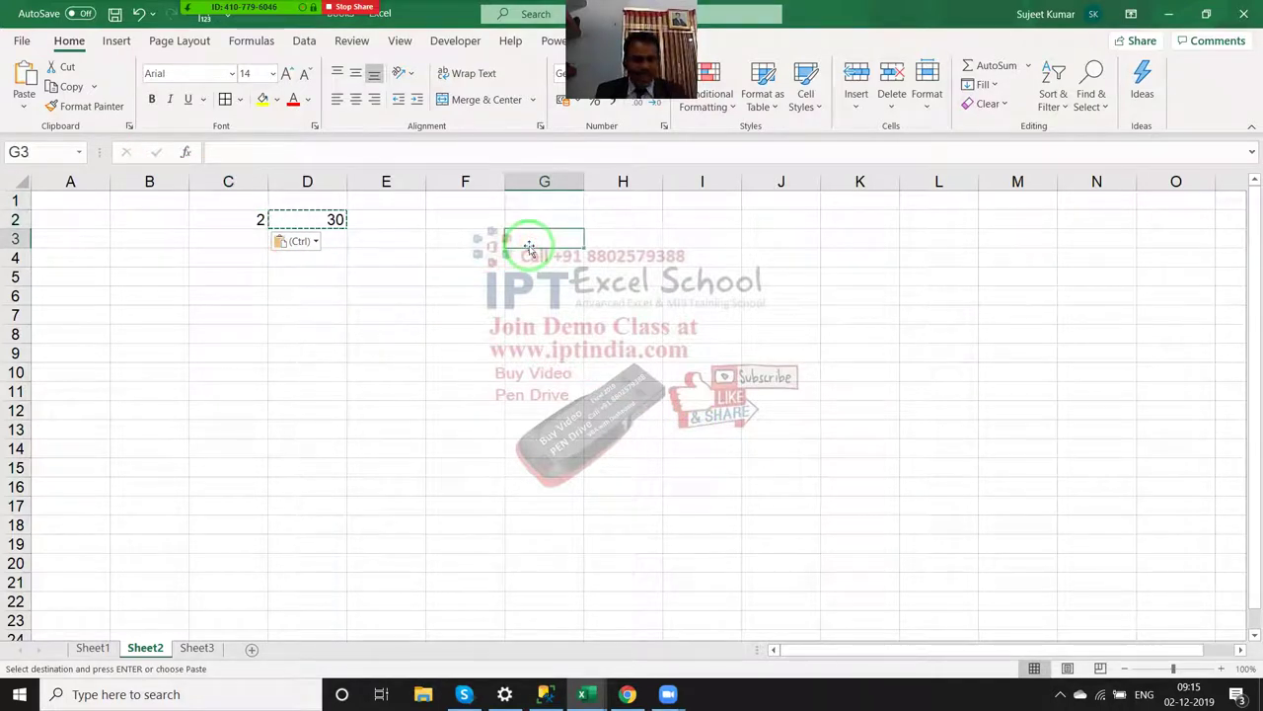
Step: Enter 25 in G3 and the text sad in H3, then copy H3
text(25)
key(Tab)
text(sad)
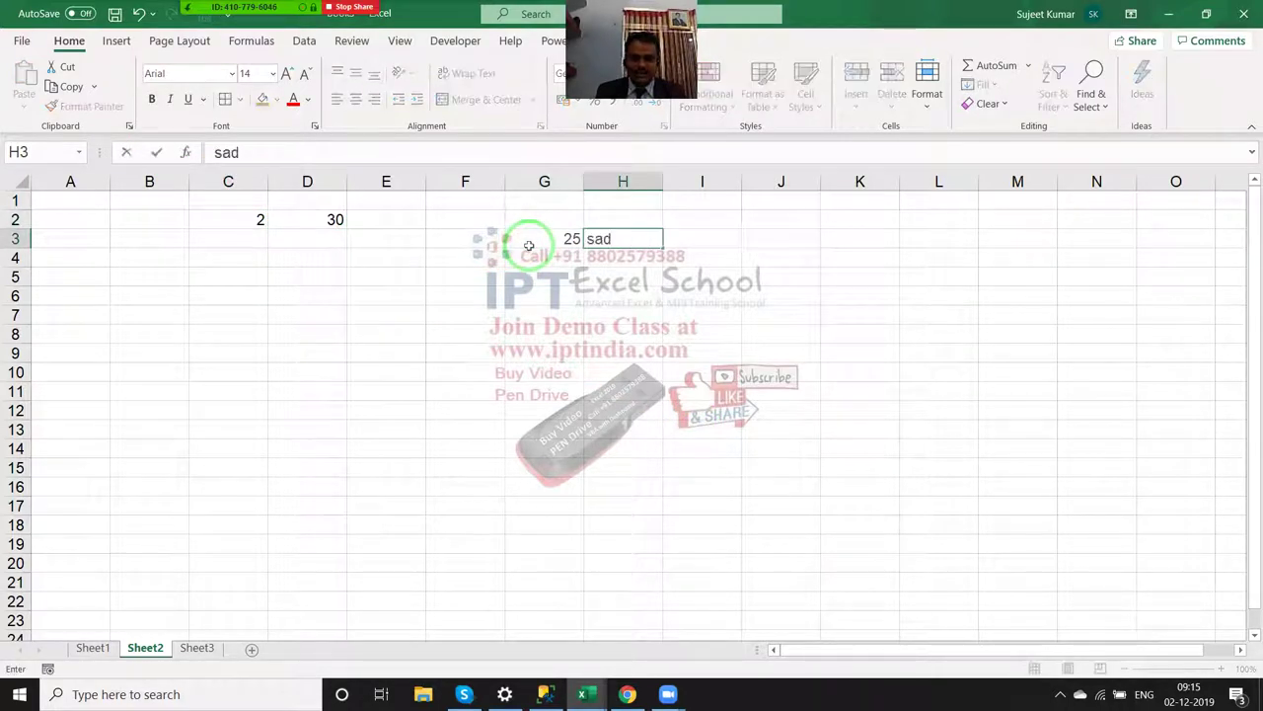
key(Return)
click(529, 246)
key(shift+Right)
key(ctrl+c)
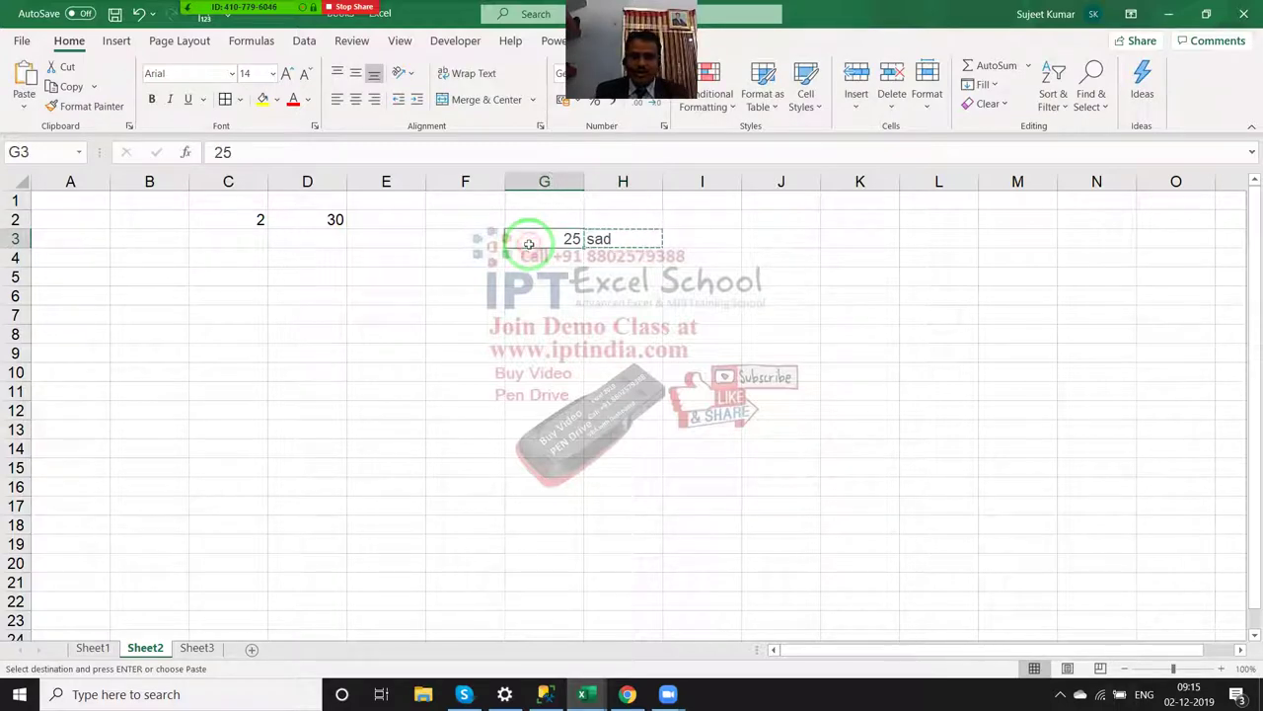
Step: Paste Special the copied text onto G3 with Multiply, leaving it at 25
right_click(529, 245)
click(595, 316)
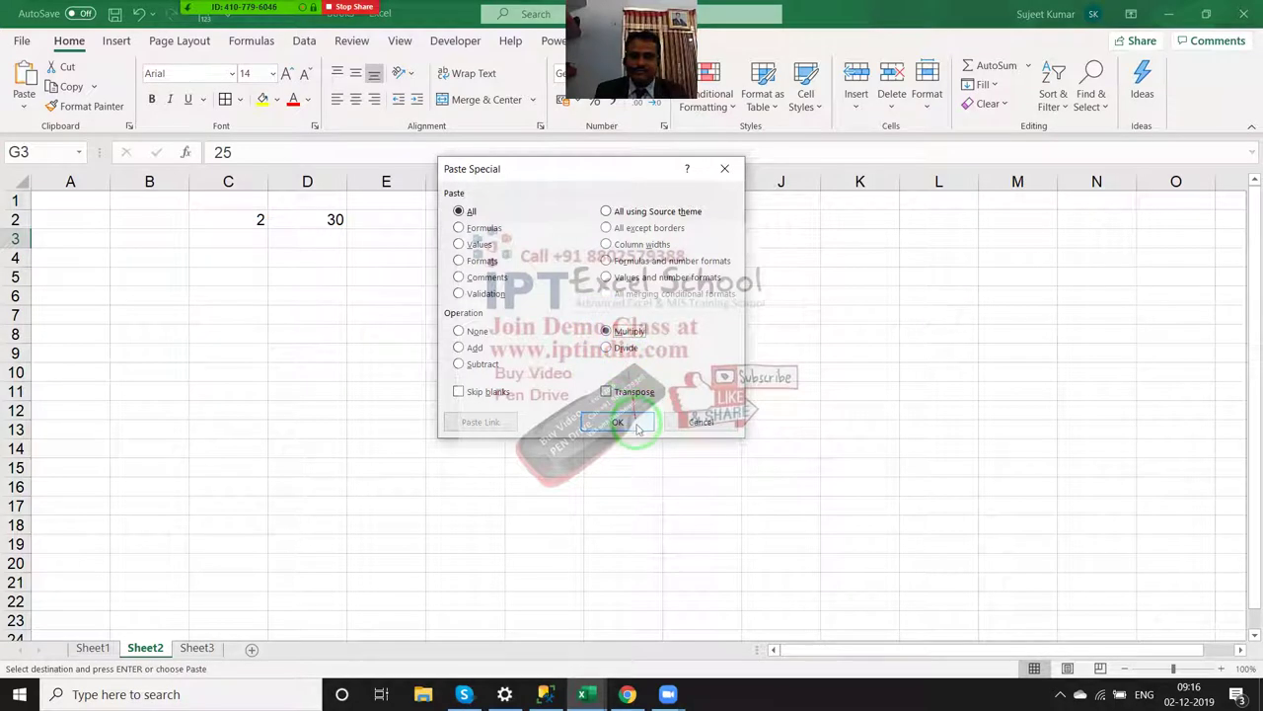
click(617, 422)
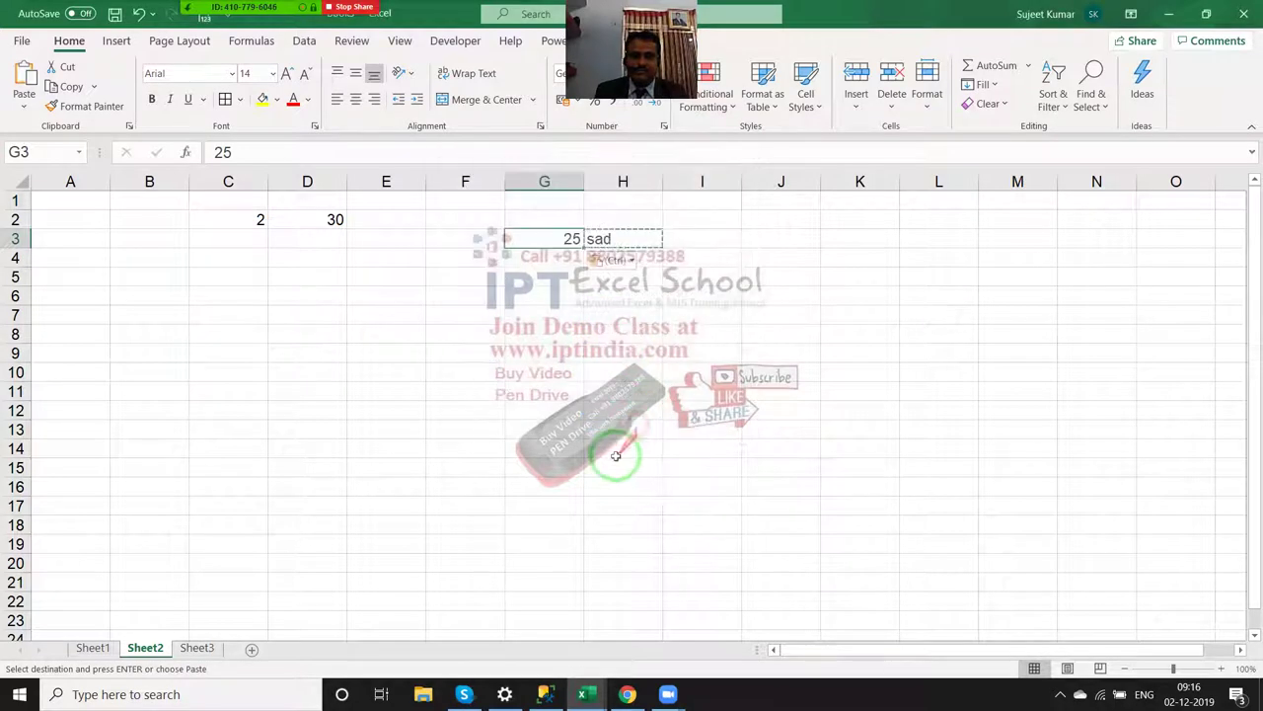
right_click(564, 239)
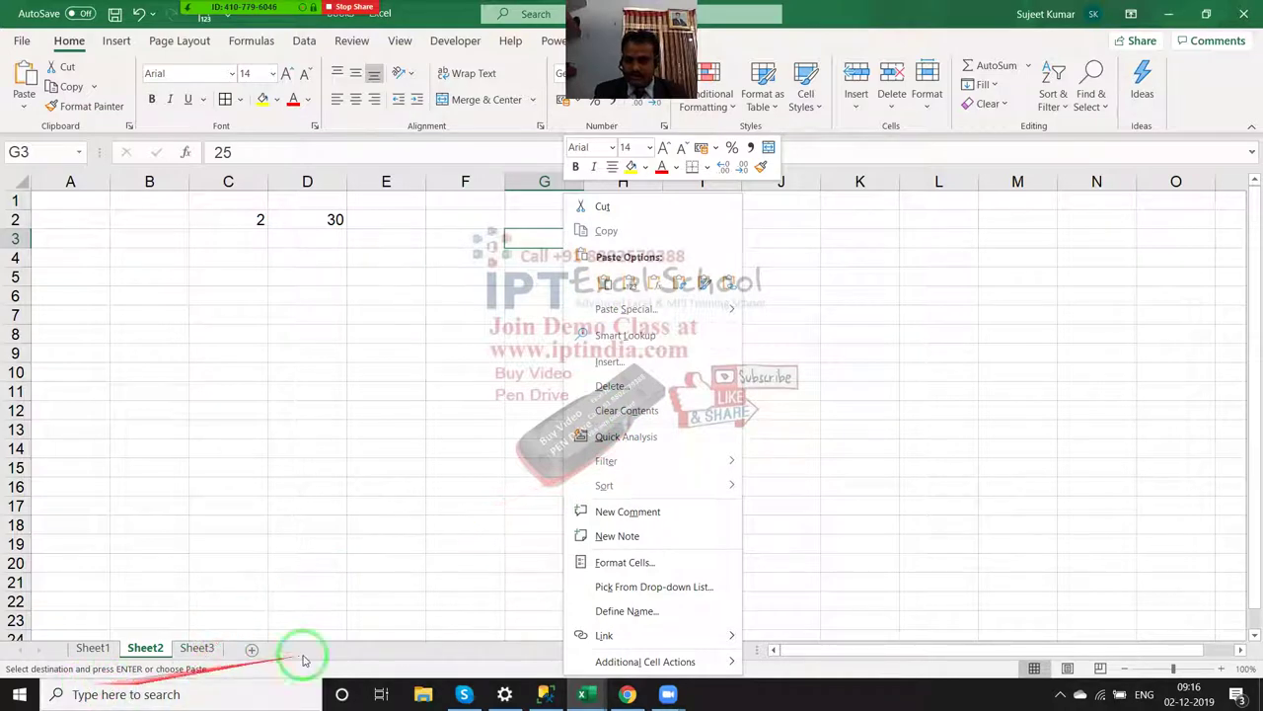
click(660, 309)
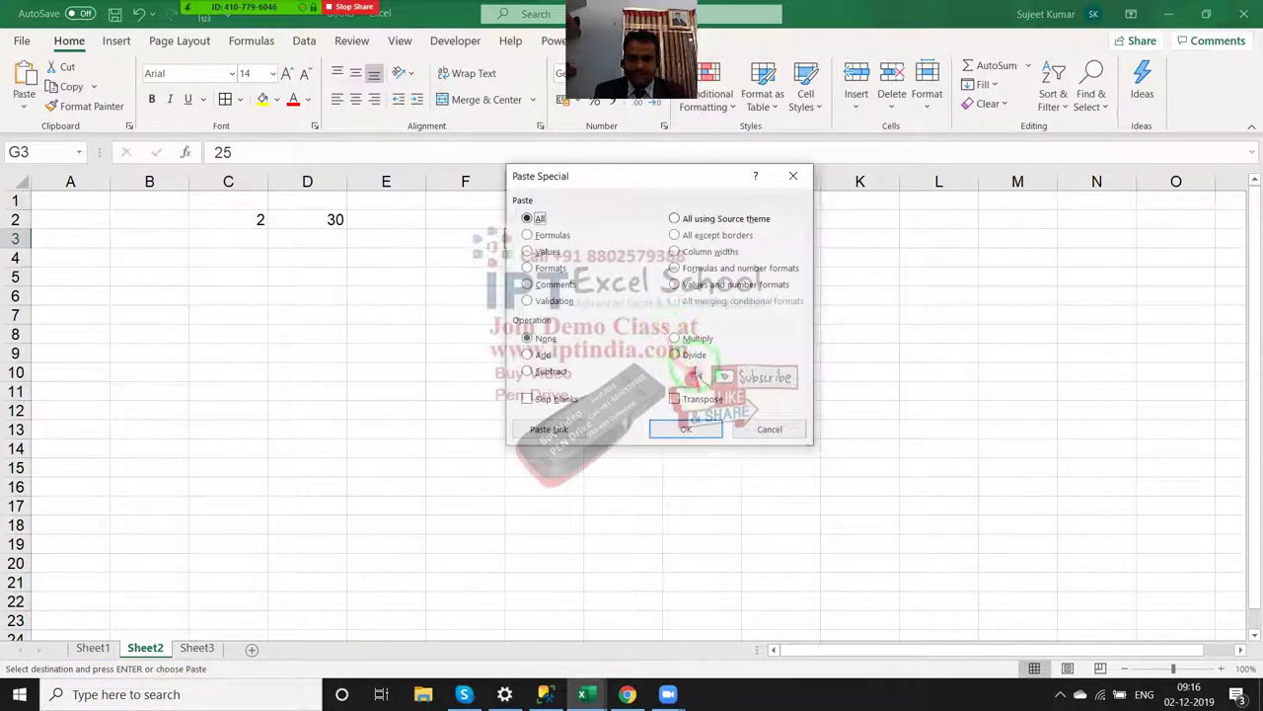
click(689, 427)
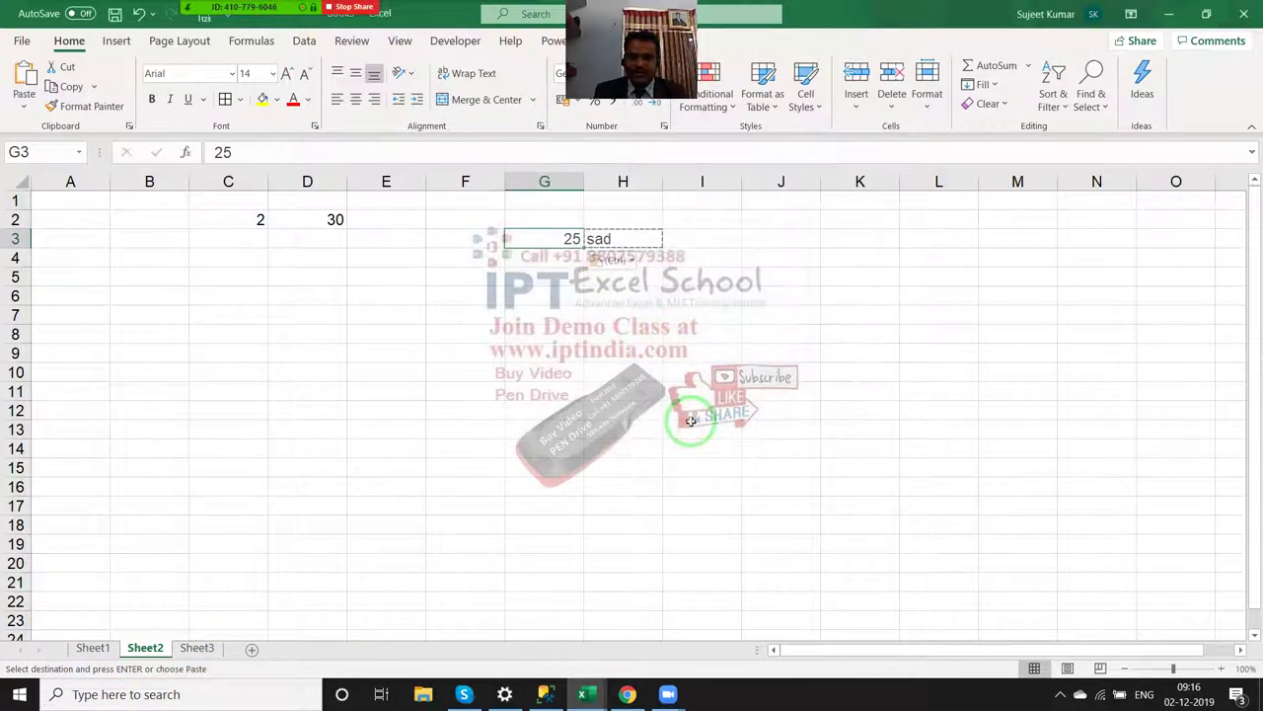
Step: Replace the text in H3 with 0 and copy it
click(552, 247)
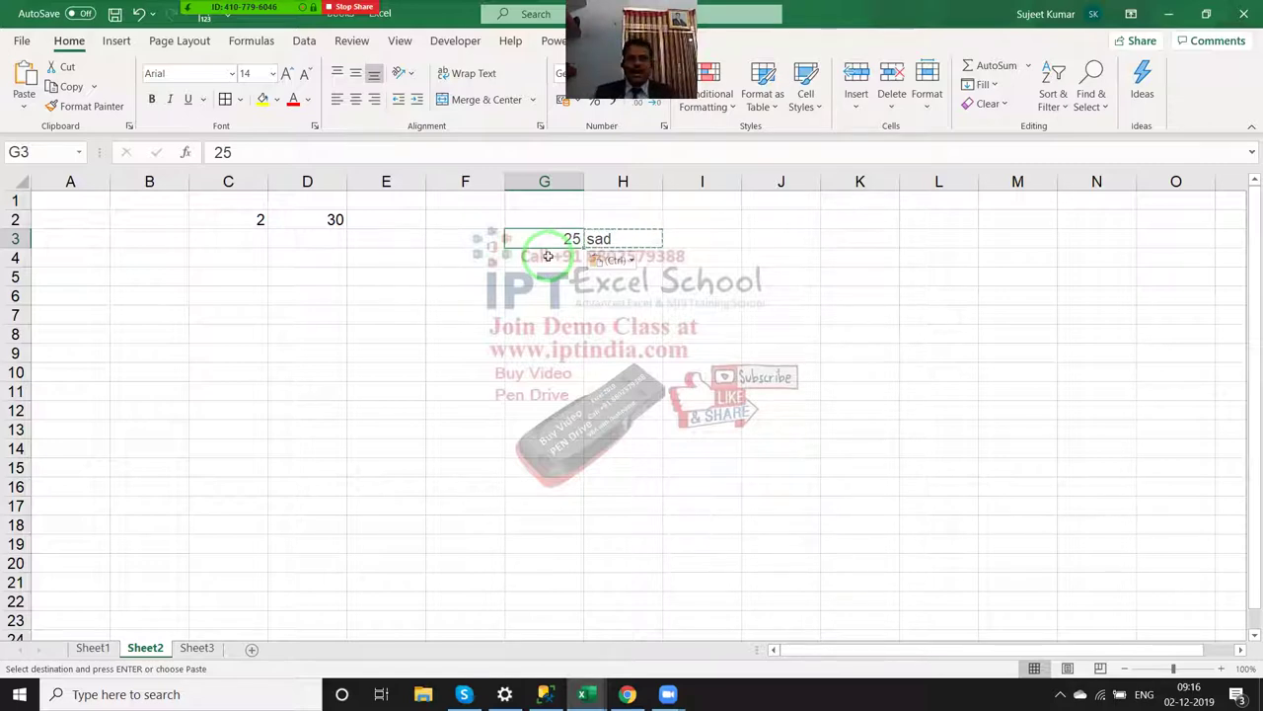
text(1)
key(Escape)
key(Right)
text(0)
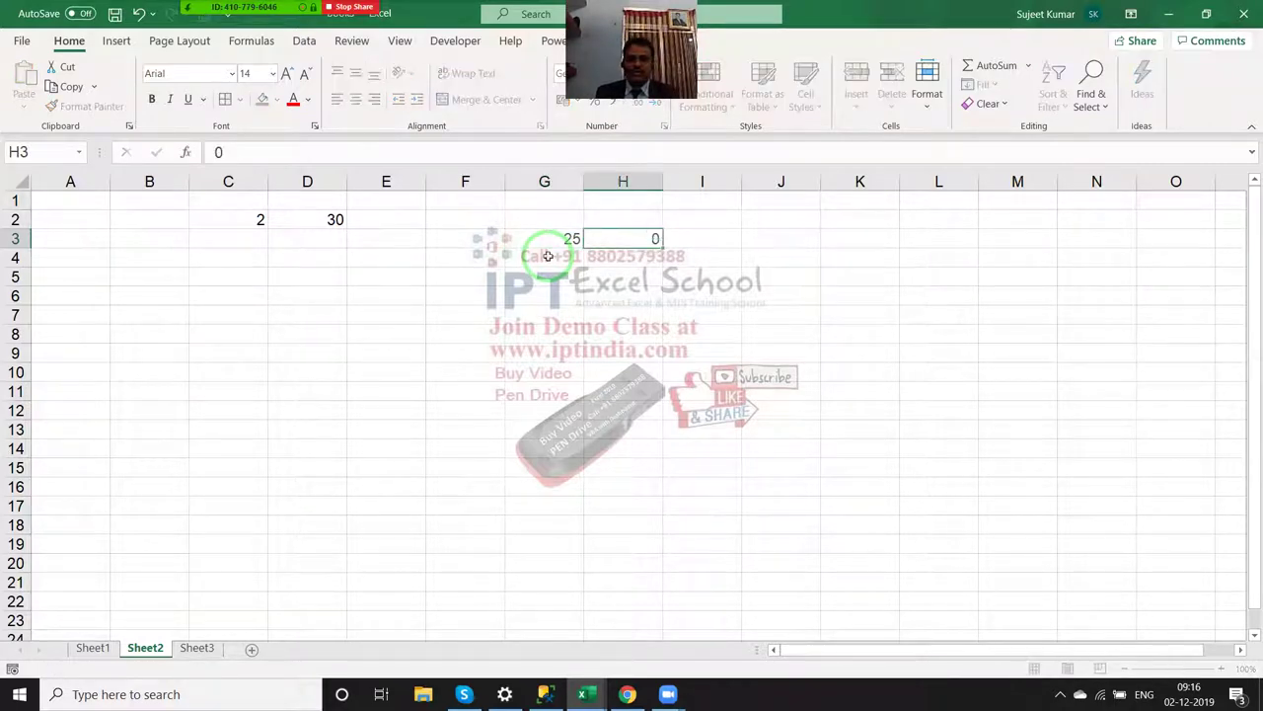
key(ctrl+Return)
key(ctrl+c)
Step: Paste Special the copied 0 onto G3's 25 with Divide, producing #DIV/0!
click(565, 239)
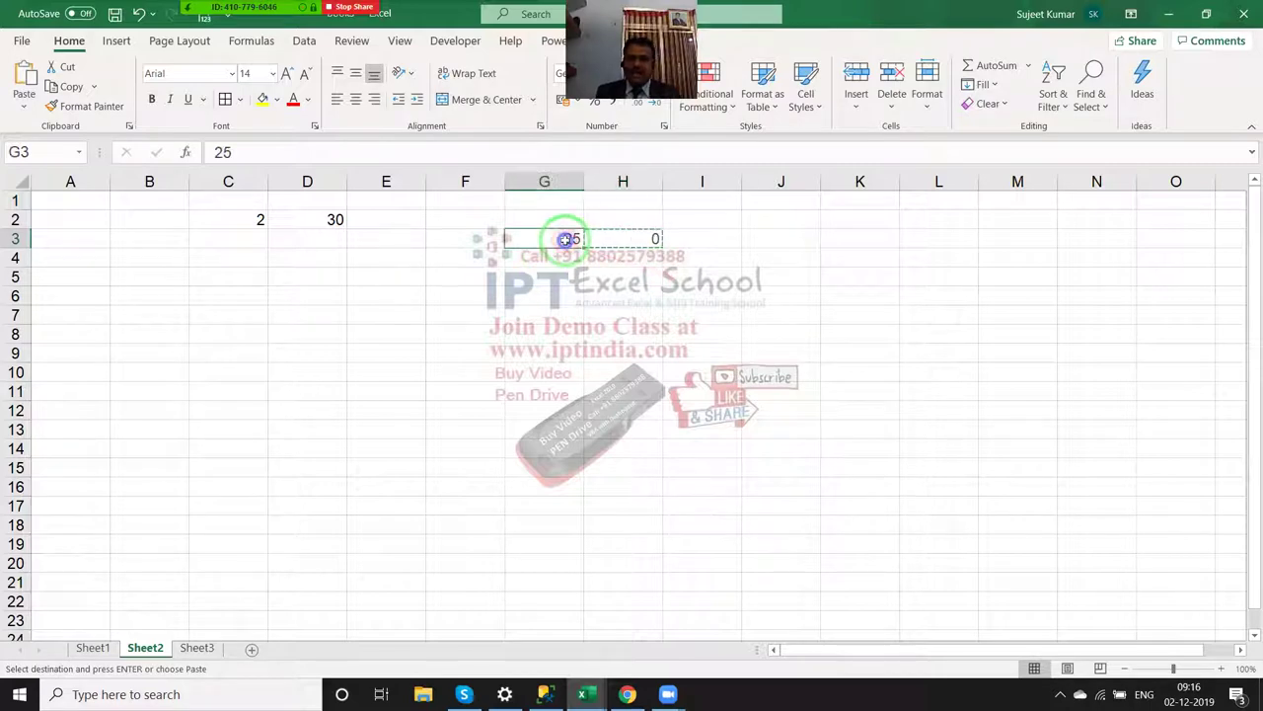
right_click(566, 239)
click(628, 321)
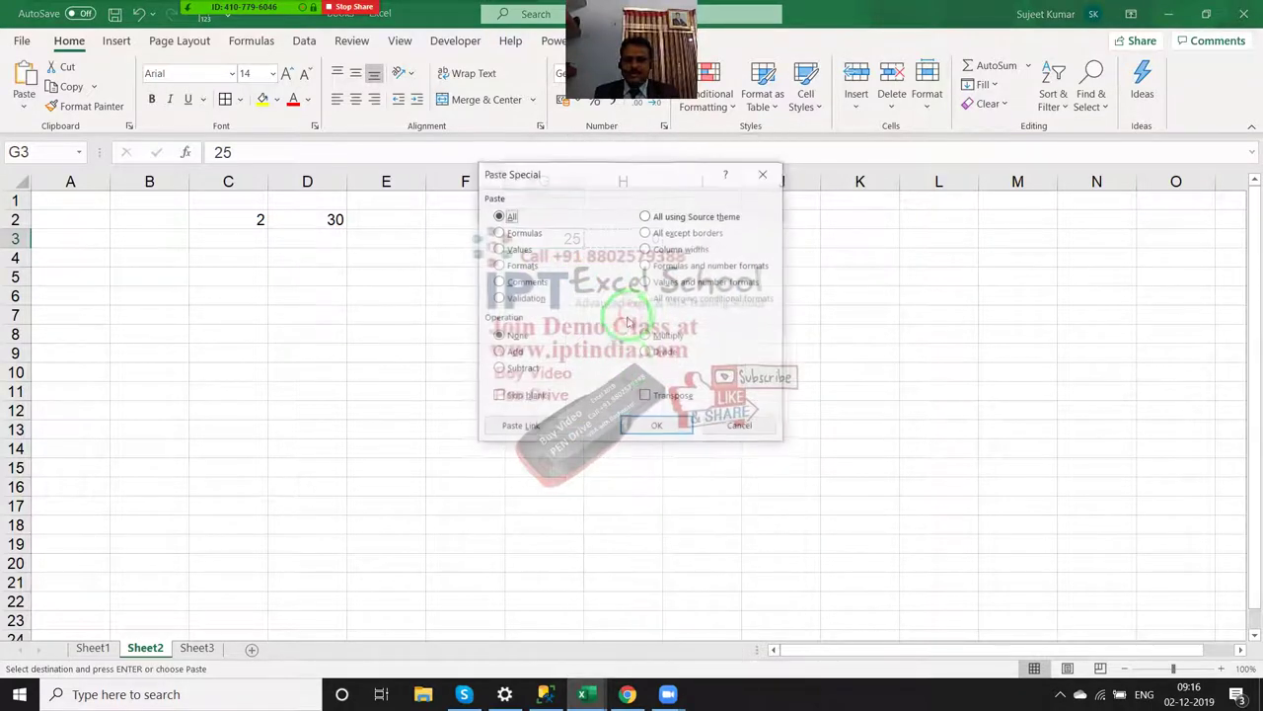
click(647, 351)
click(657, 424)
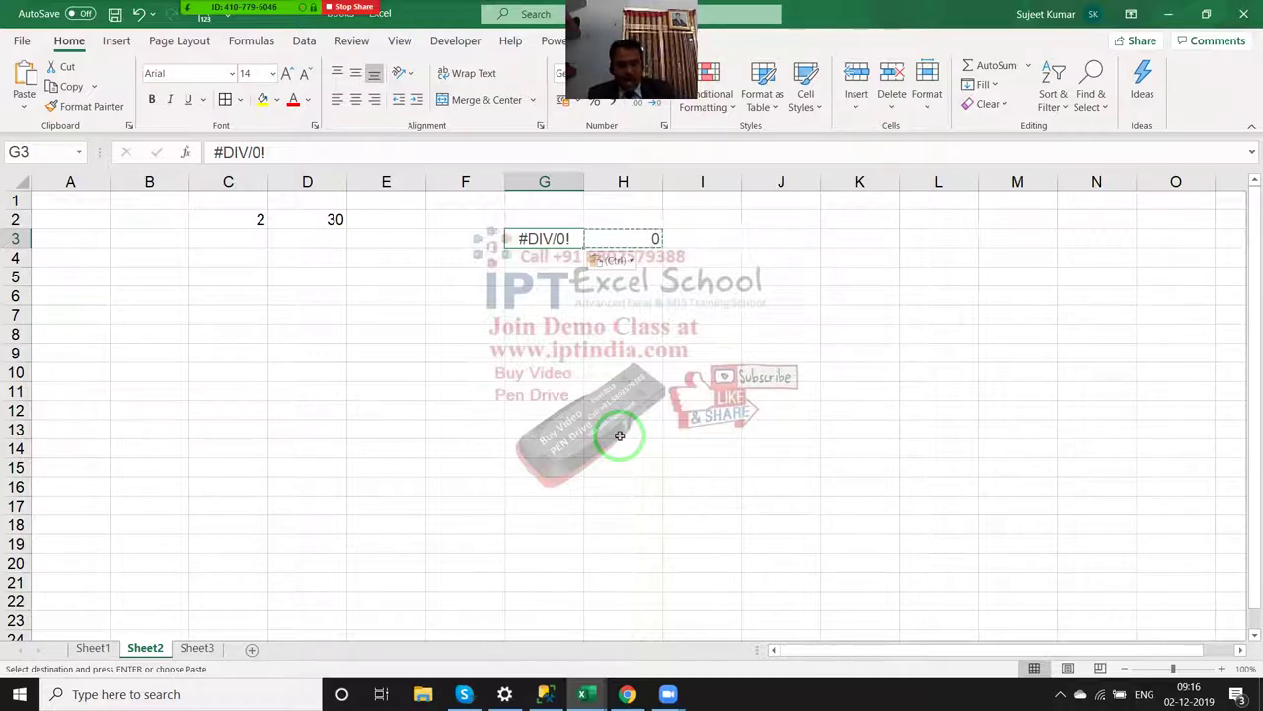
Step: Clear the #DIV/0! error from G3 and the 0 from H3
key(Delete)
key(Up)
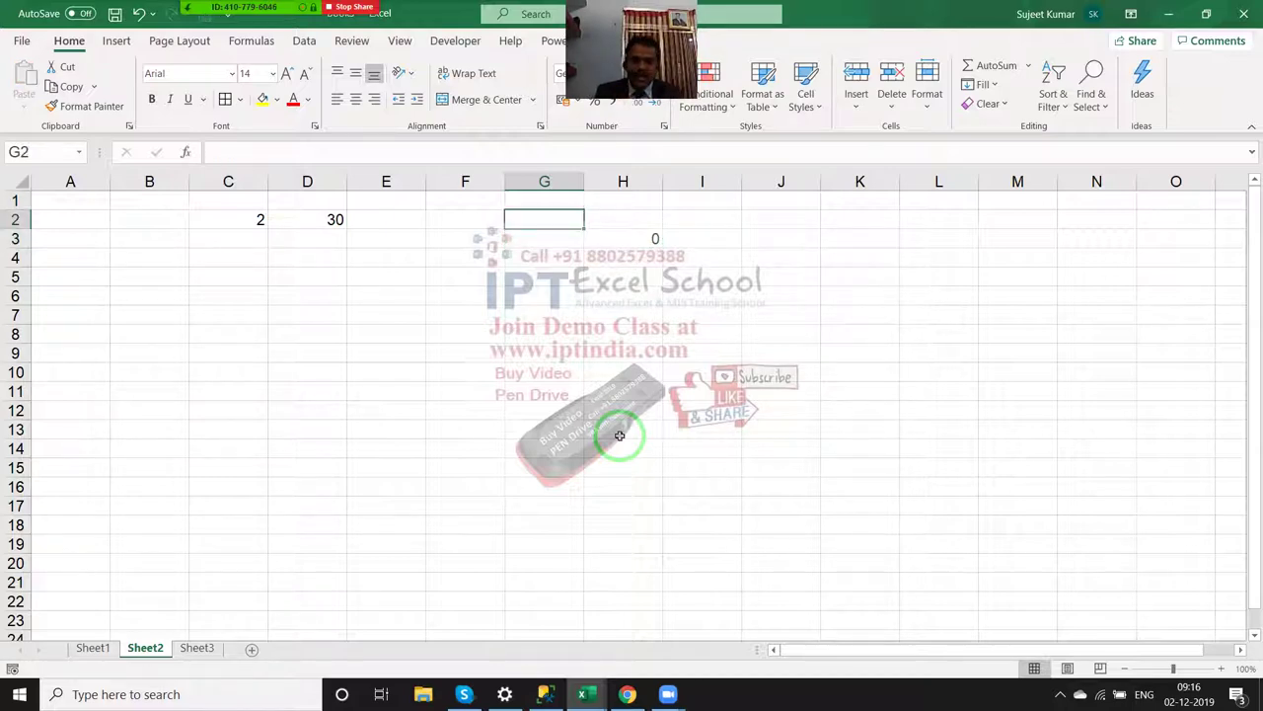
key(Up)
key(Right)
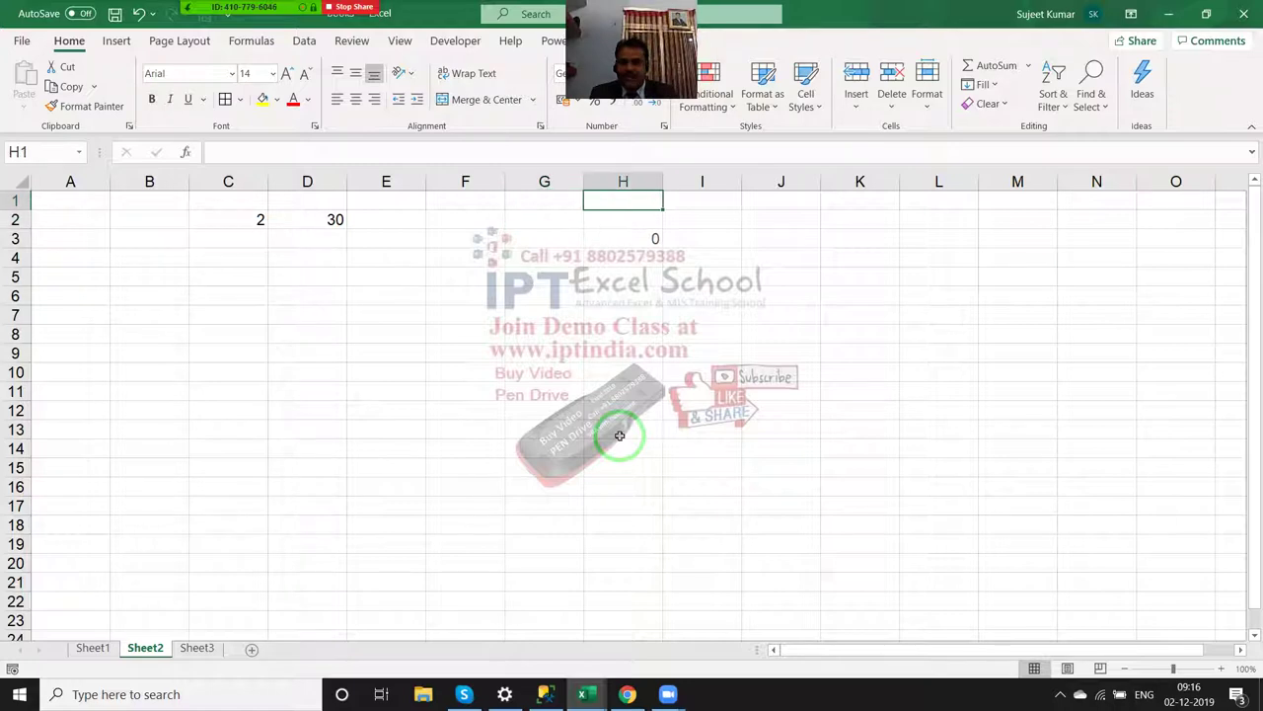
key(Down)
key(Down)
key(Delete)
Step: Label cell F2 with the heading '3 Example'
key(Left)
key(Left)
key(Left)
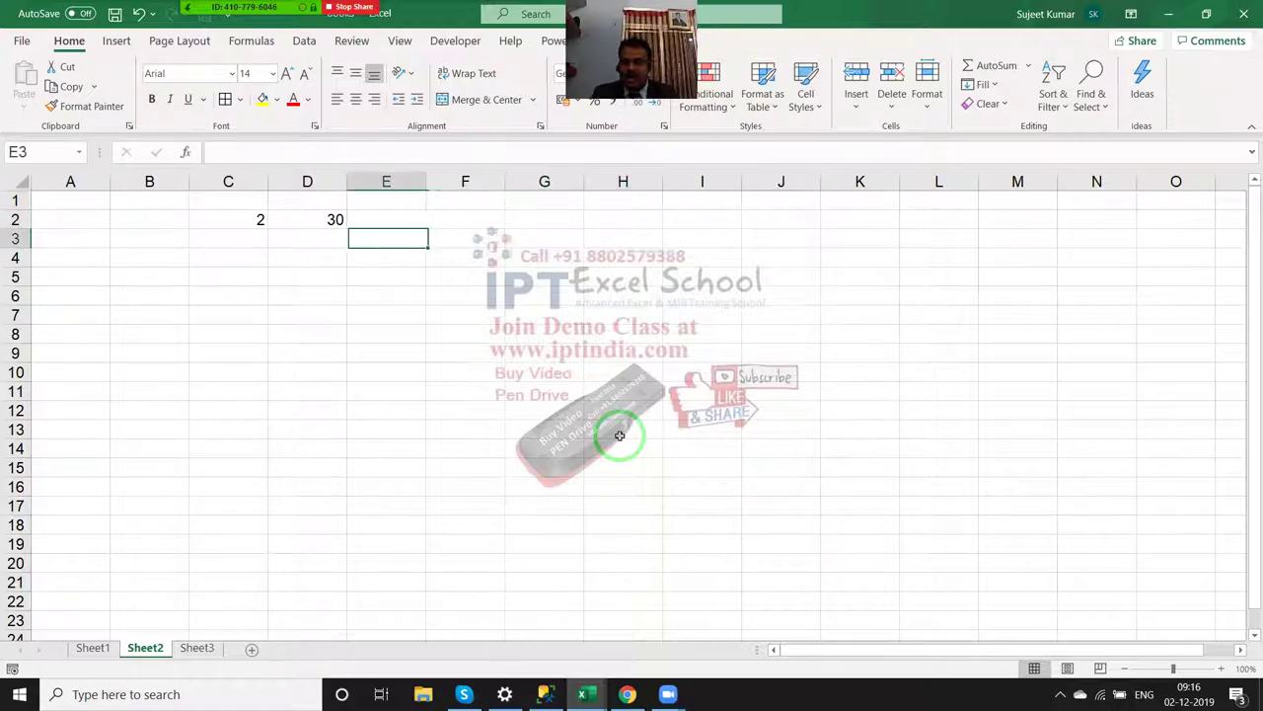
key(Left)
key(Left)
key(Up)
key(Right)
key(Right)
key(Right)
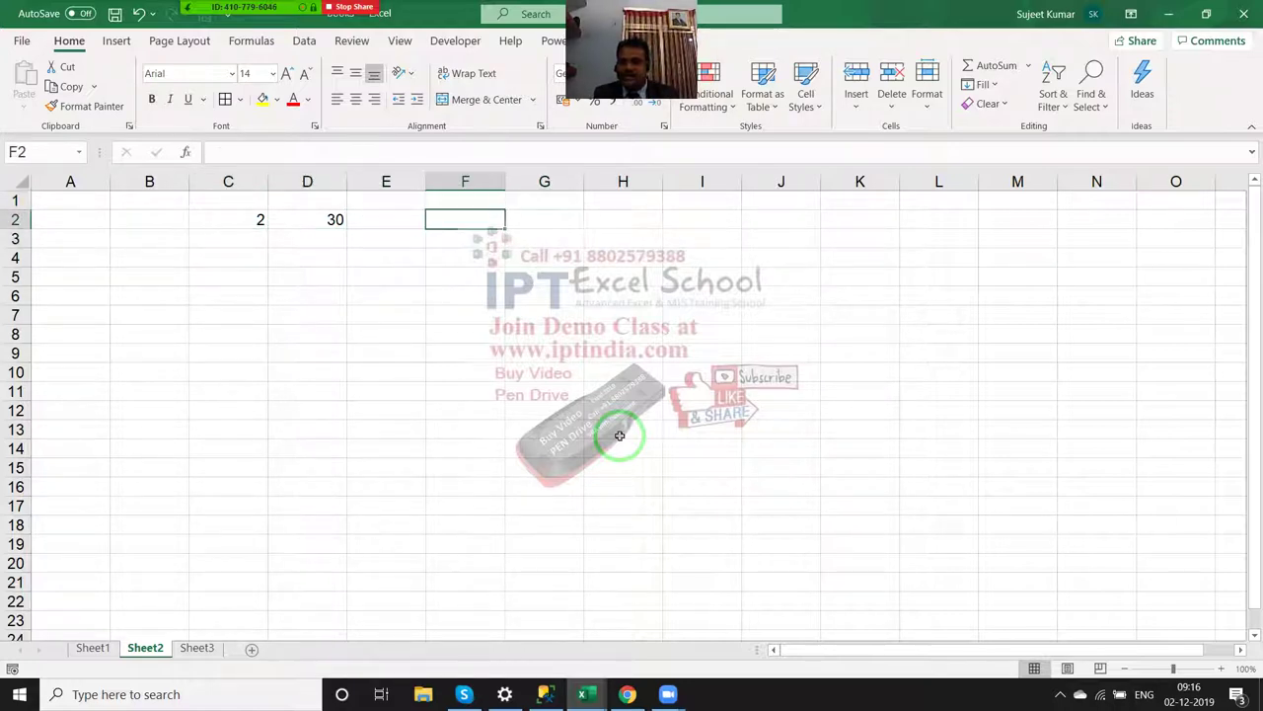
text(3)
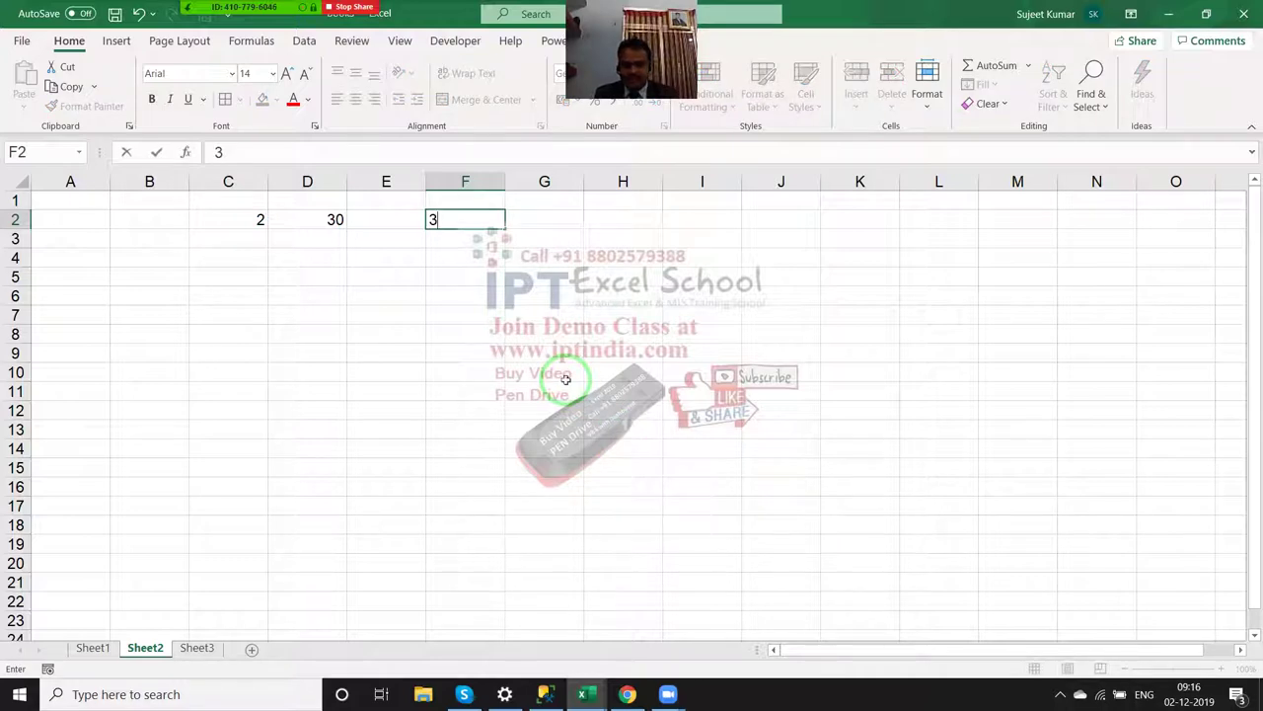
key(BackSpace)
text(3 )
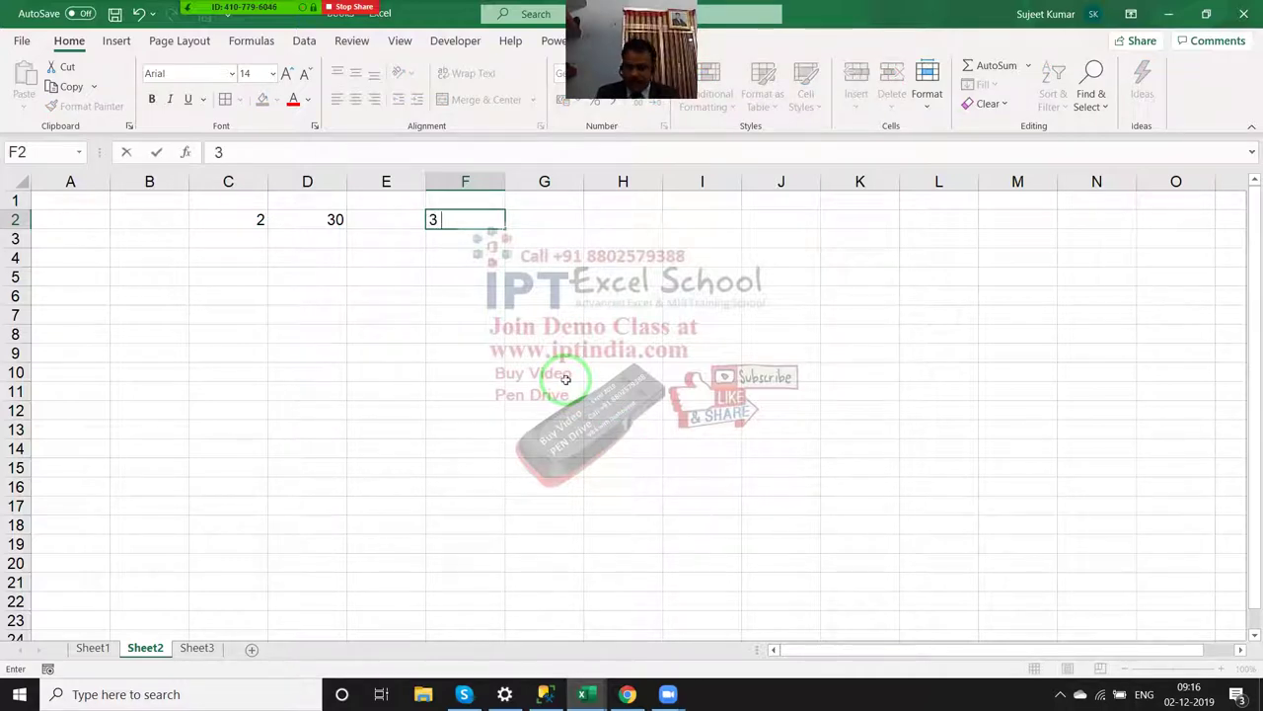
text(Exa,)
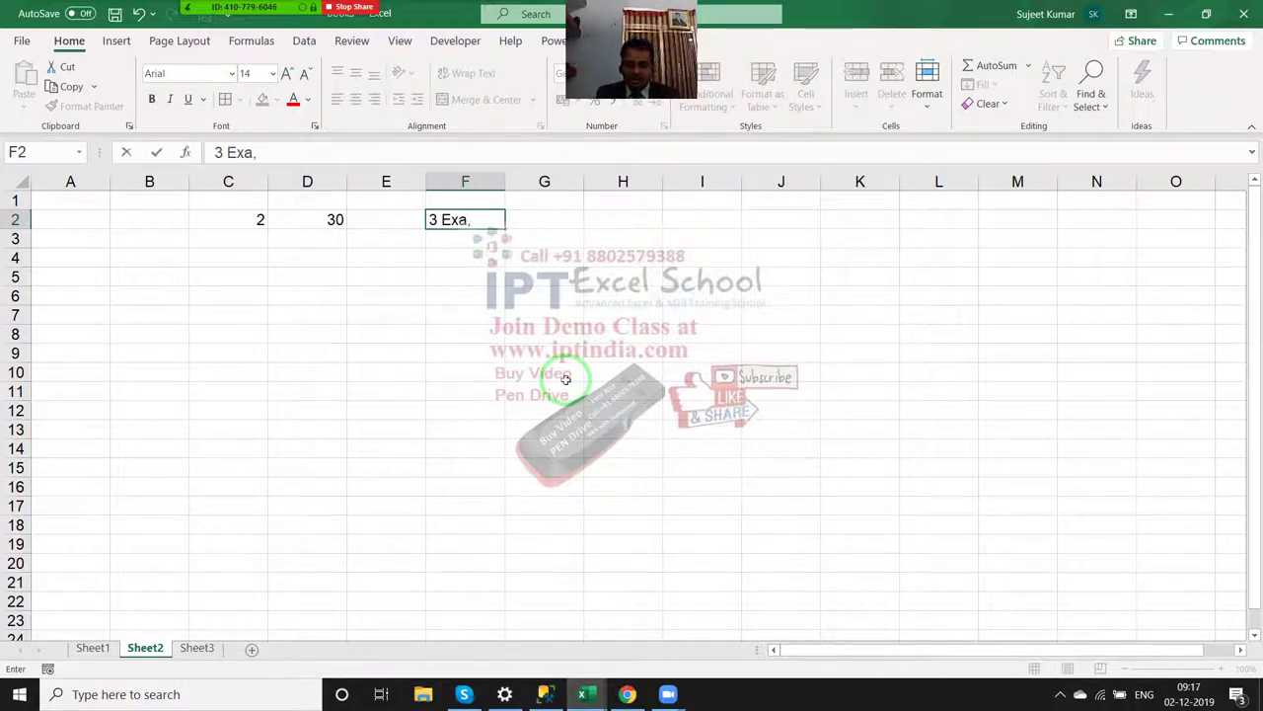
key(BackSpace)
text(ml)
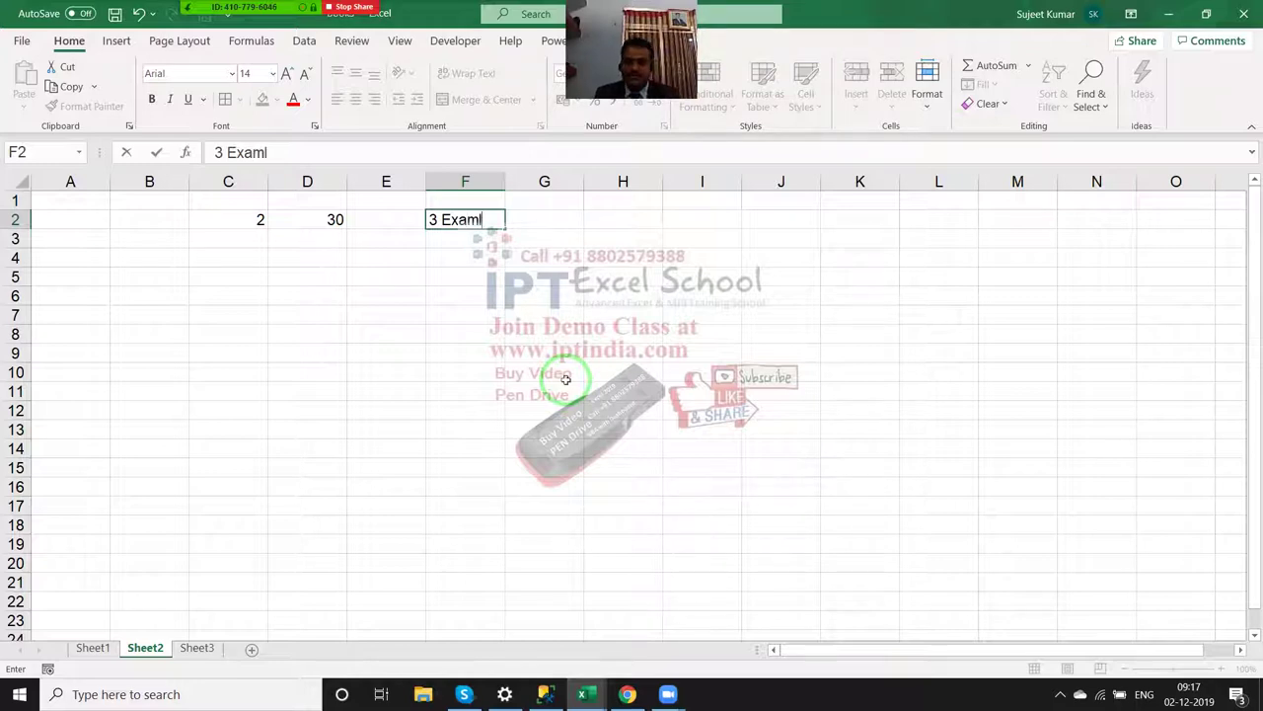
key(BackSpace)
text(ple)
key(Return)
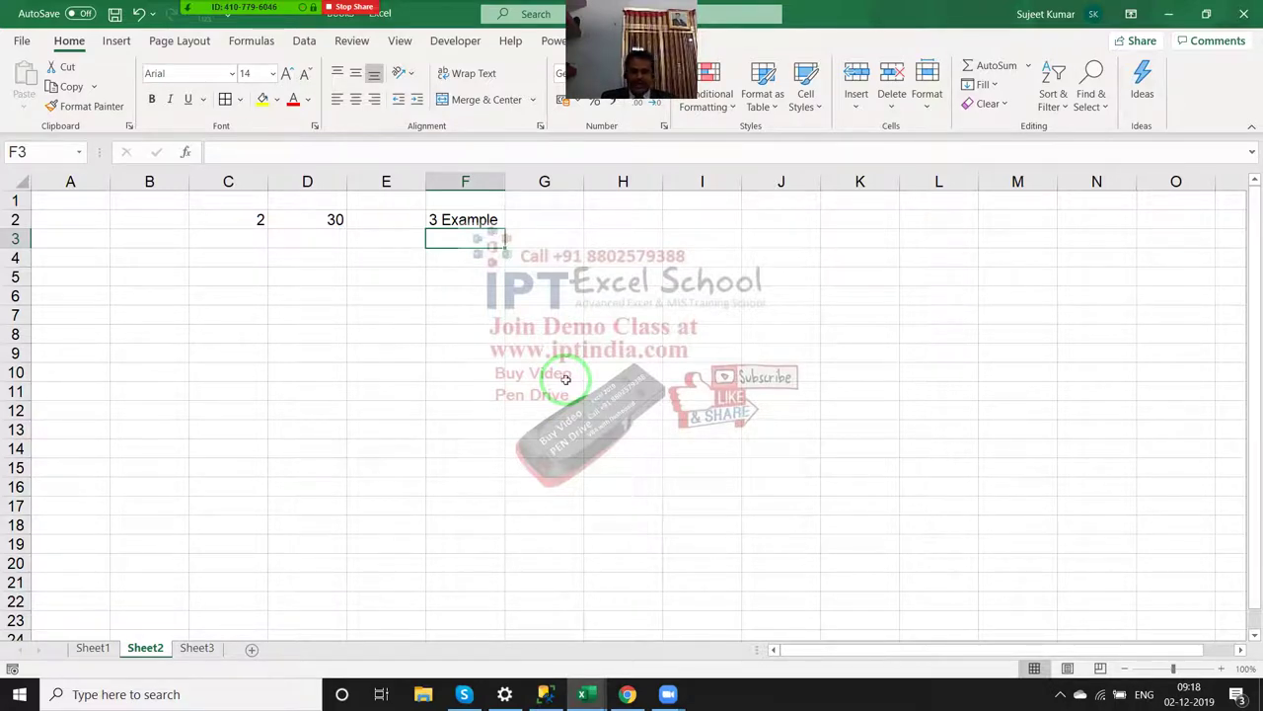
Step: Minimise Excel so the shared screen shows the 'Advanced Excel Training For MIS Report' title slide
mouse_move(273, 8)
click(520, 14)
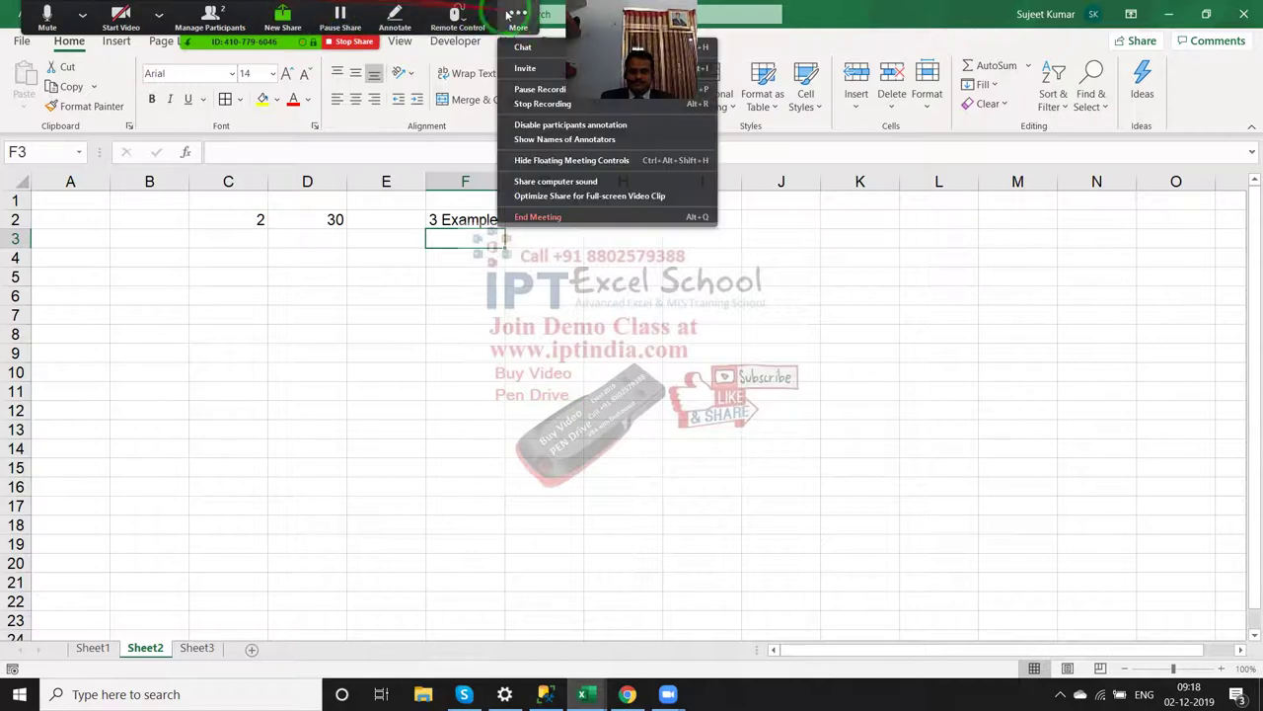
click(452, 242)
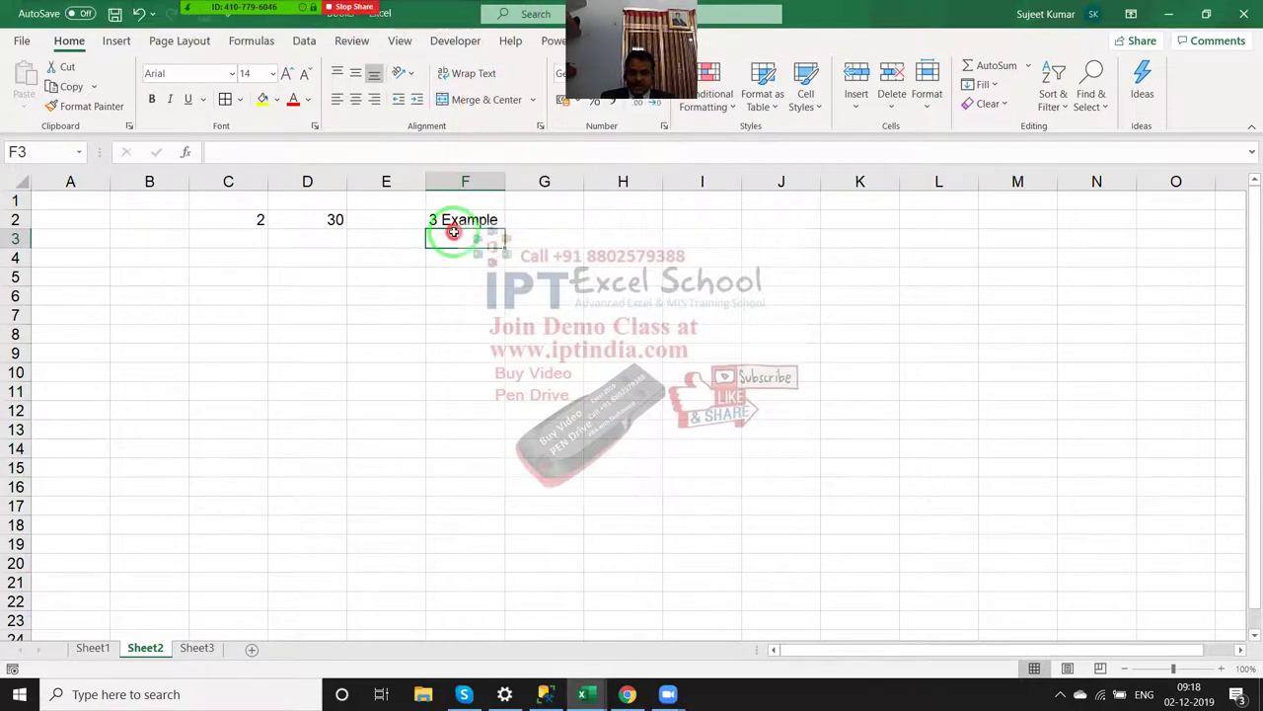
click(456, 222)
key(super+d)
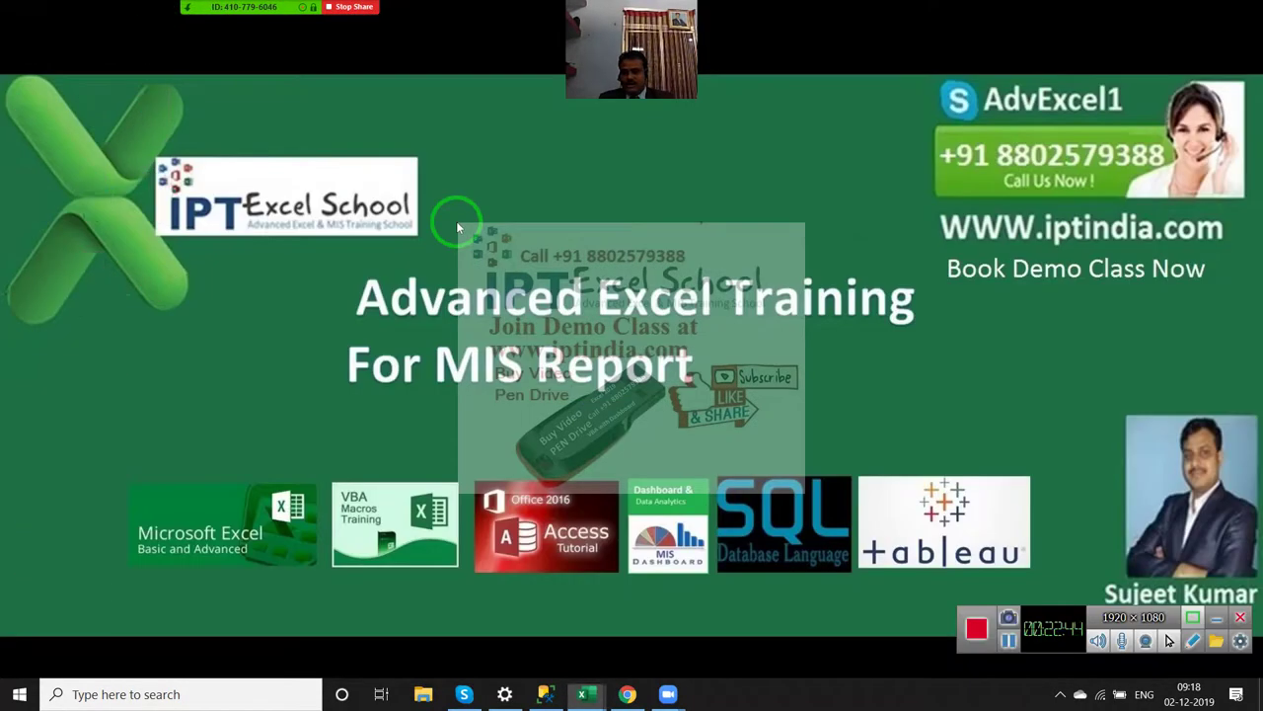